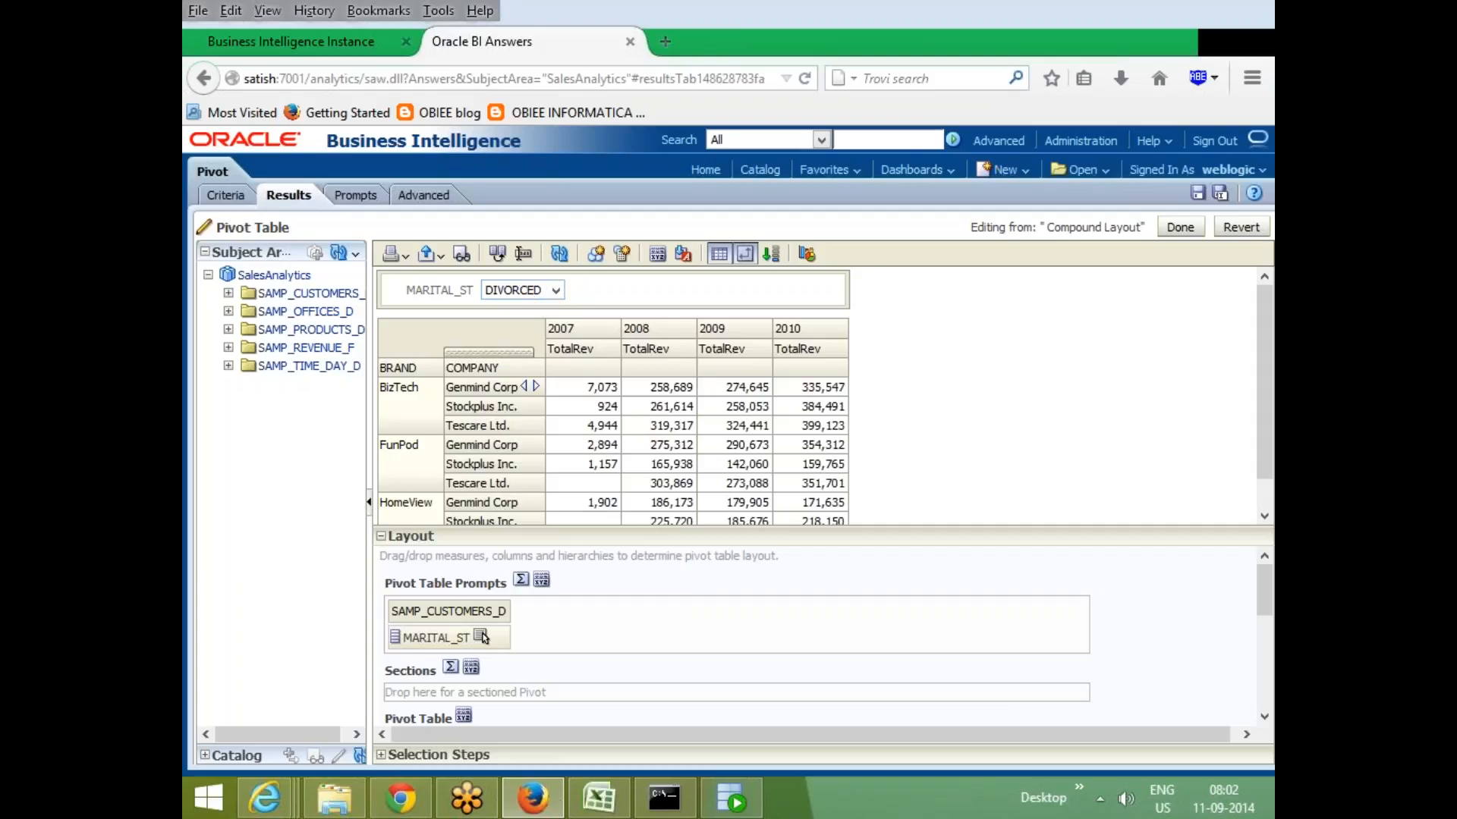
- Set the Pivot Table Prompts totals to Before, adding an All Values choice to the MARITAL_ST prompt
{"action": "left_click", "coordinate": [521, 581]}
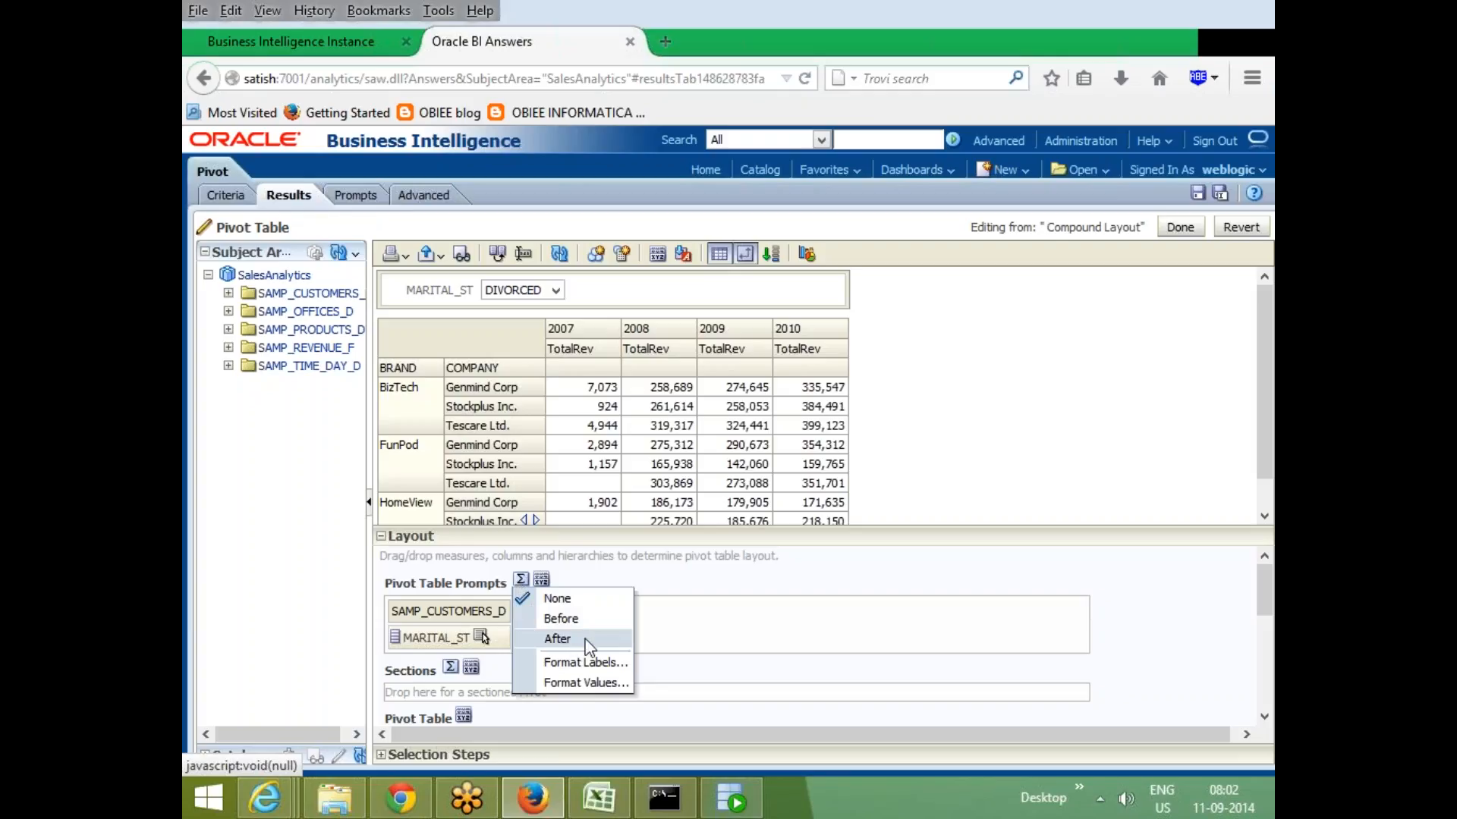
{"action": "left_click", "coordinate": [585, 619]}
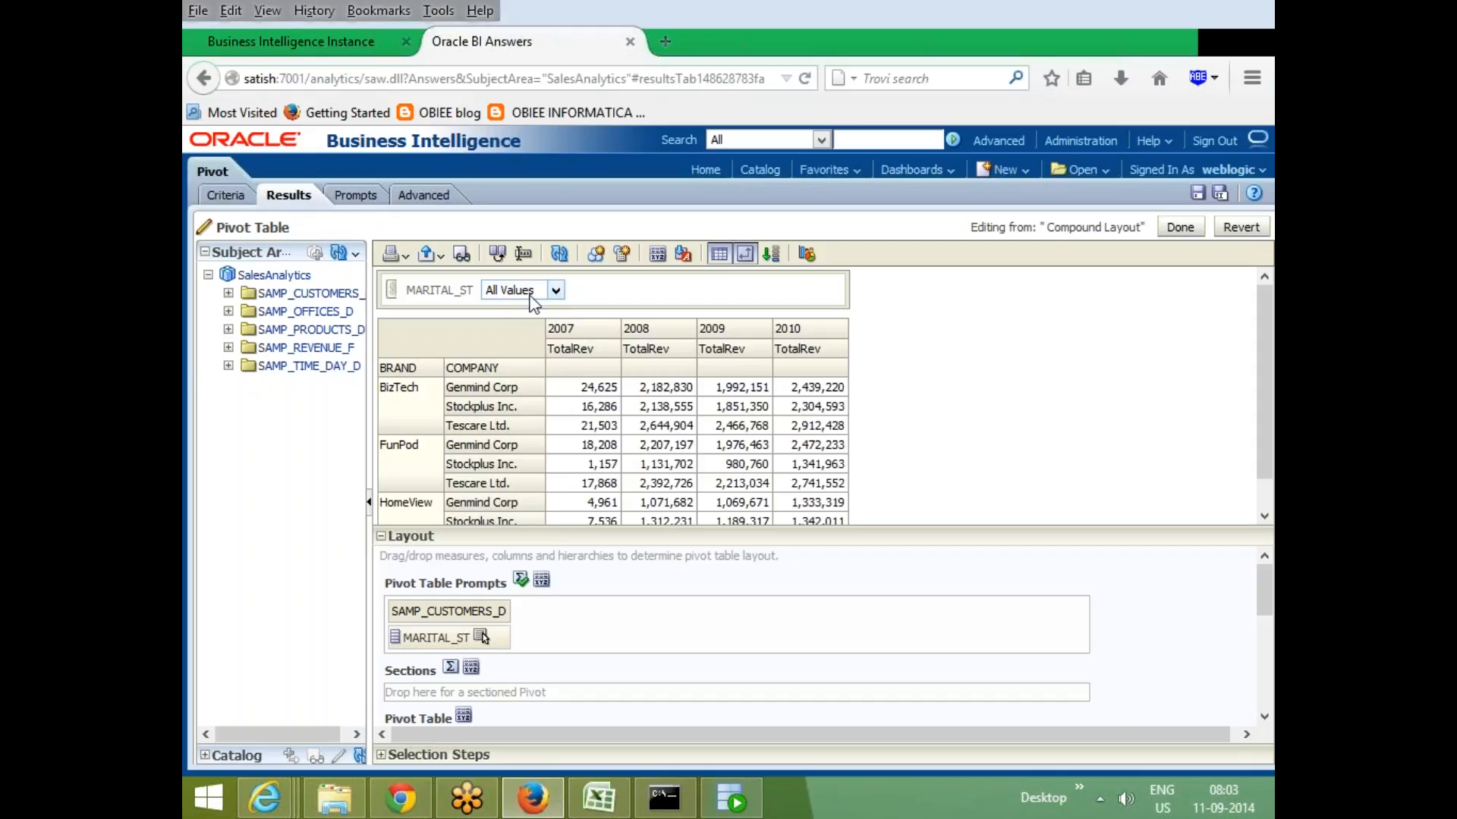
- Switch the Pivot Table Prompts totals to After and pick DIVORCED in the MARITAL_ST prompt
{"action": "left_click", "coordinate": [522, 583]}
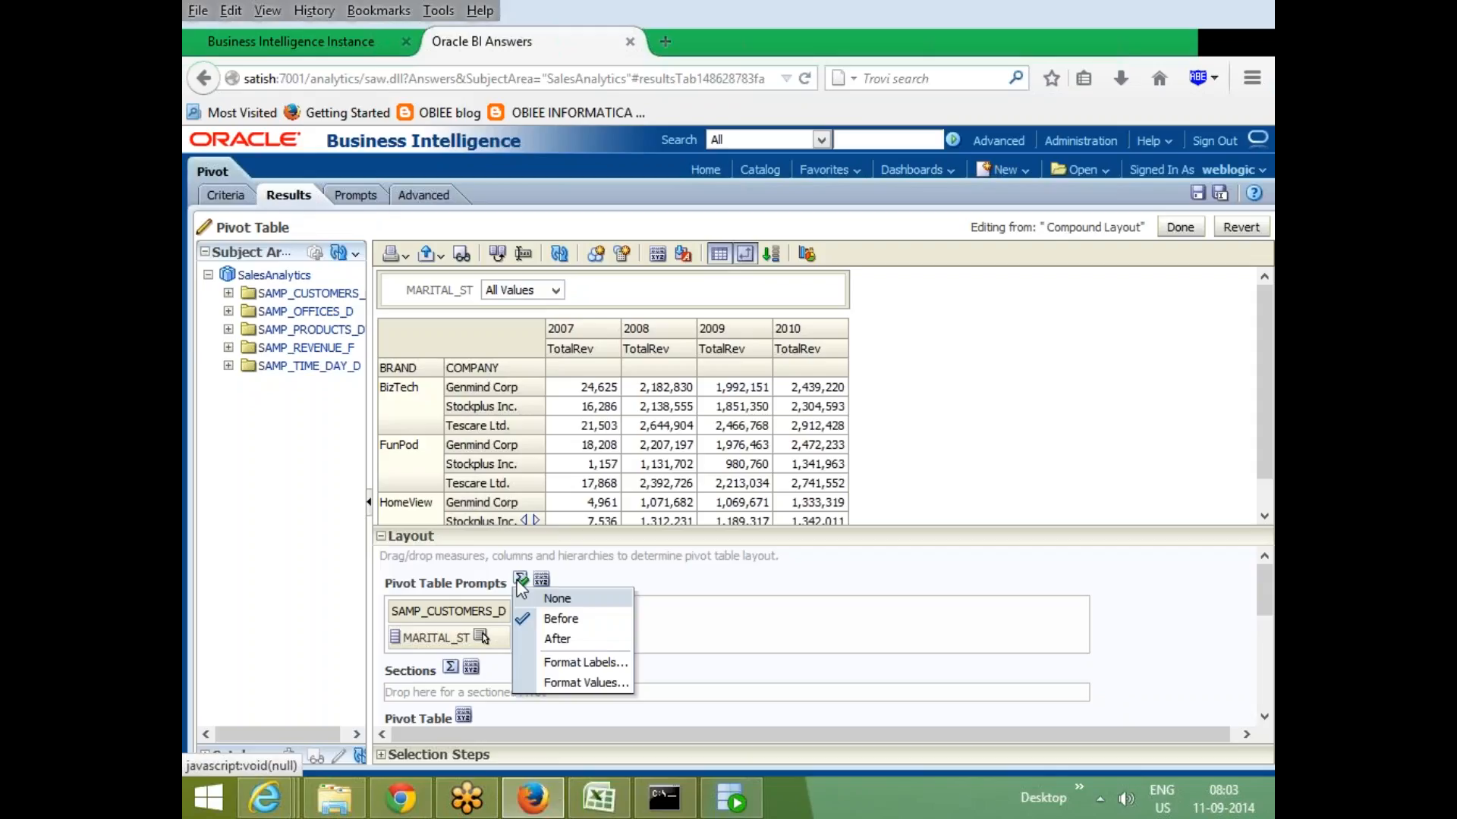
{"action": "left_click", "coordinate": [562, 641]}
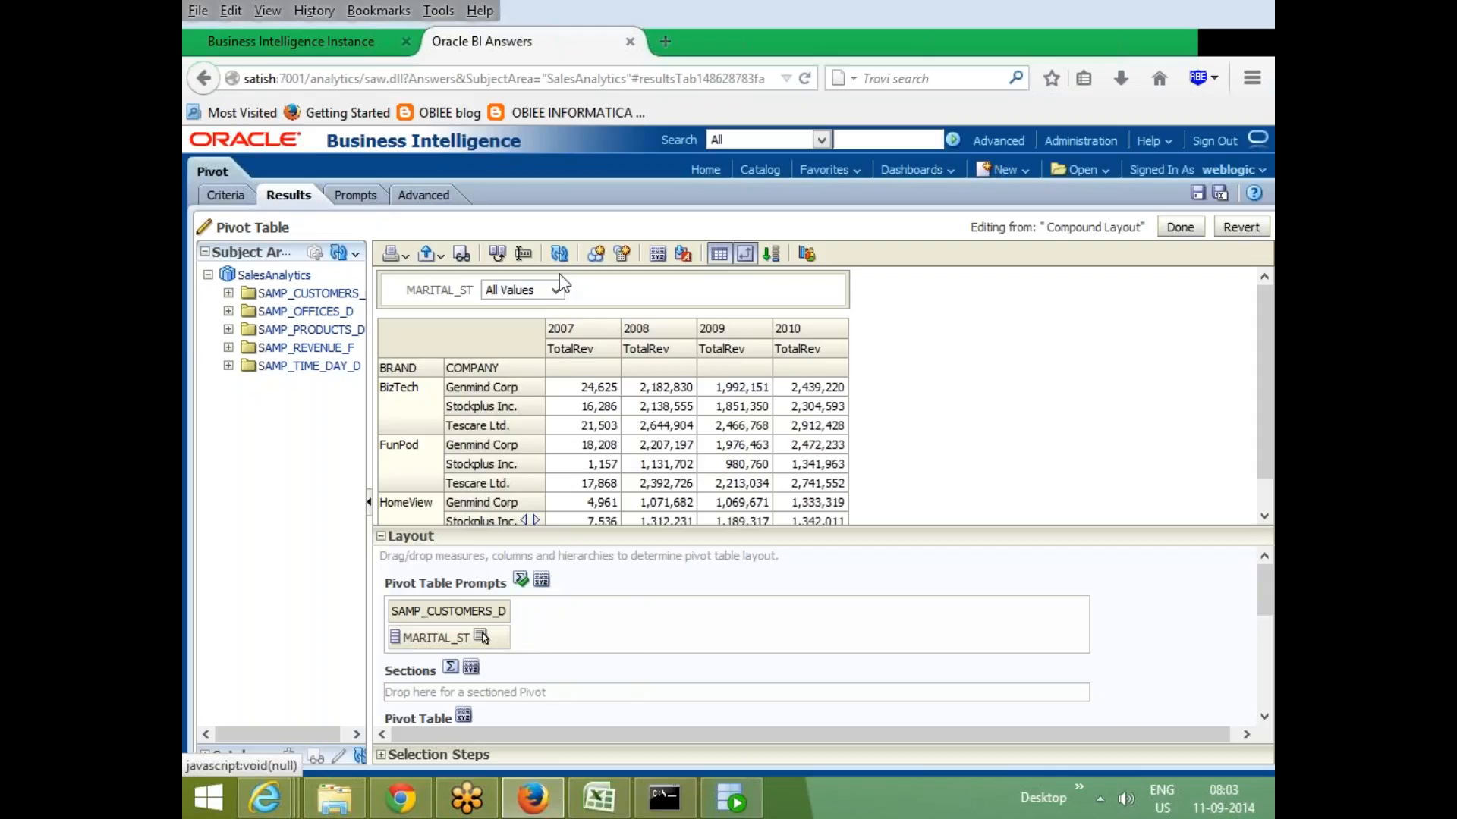
{"action": "left_click", "coordinate": [556, 290]}
{"action": "left_click", "coordinate": [513, 305]}
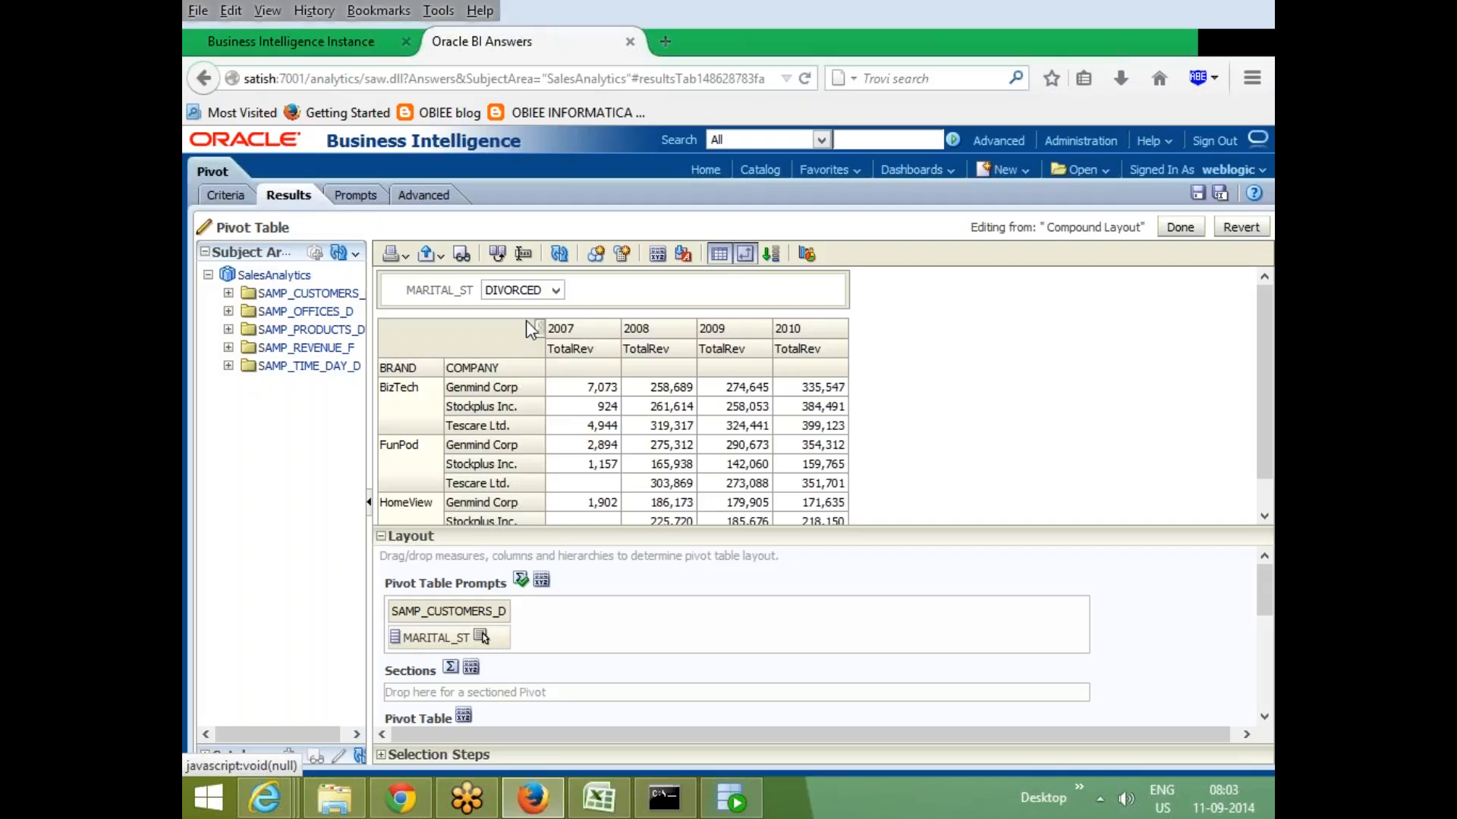
{"action": "left_click", "coordinate": [543, 584]}
{"action": "left_click", "coordinate": [650, 682]}
{"action": "left_click_drag", "start_coordinate": [893, 533], "coordinate": [963, 398]}
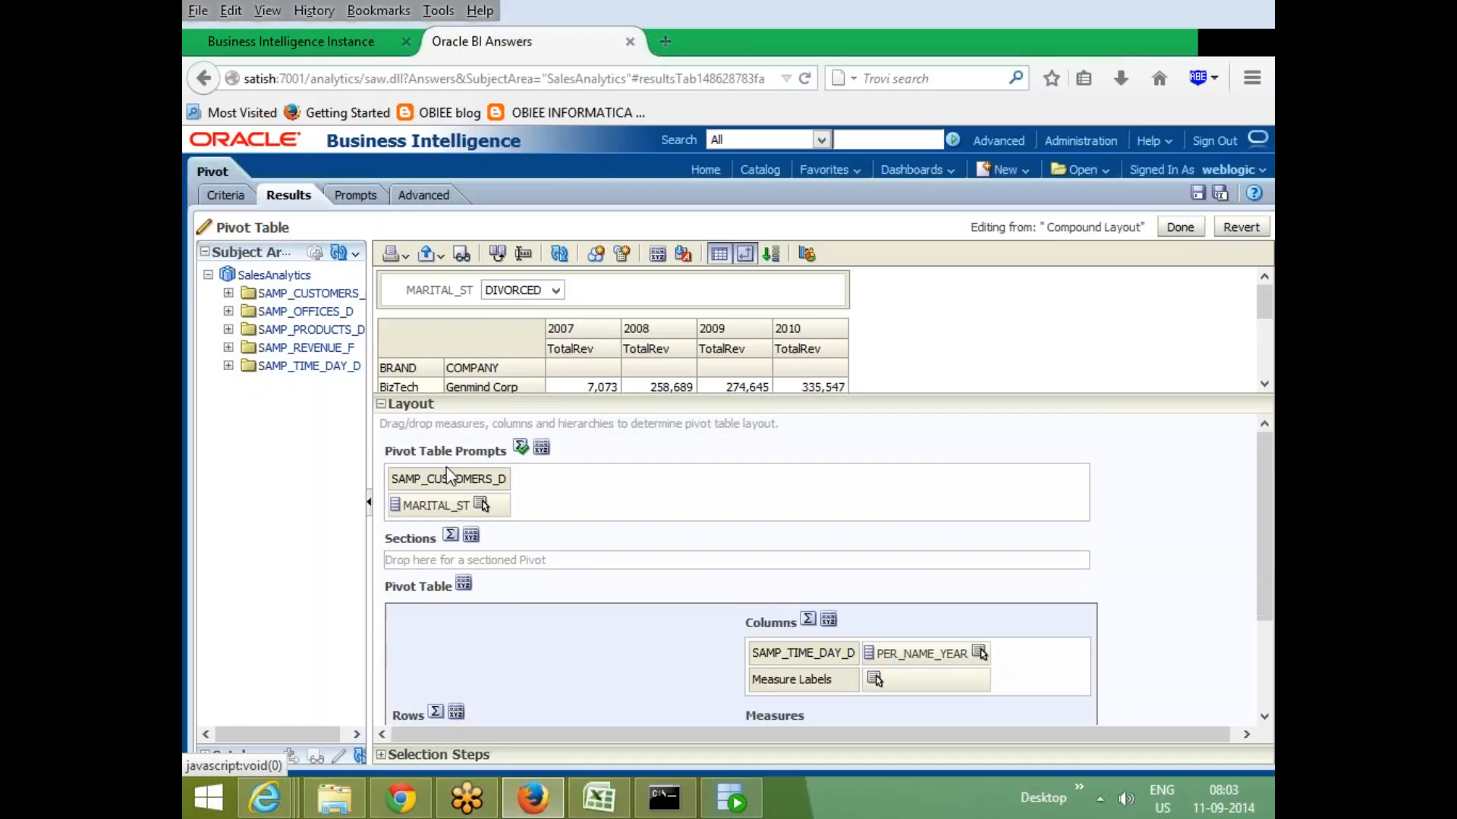
{"action": "left_click", "coordinate": [520, 447]}
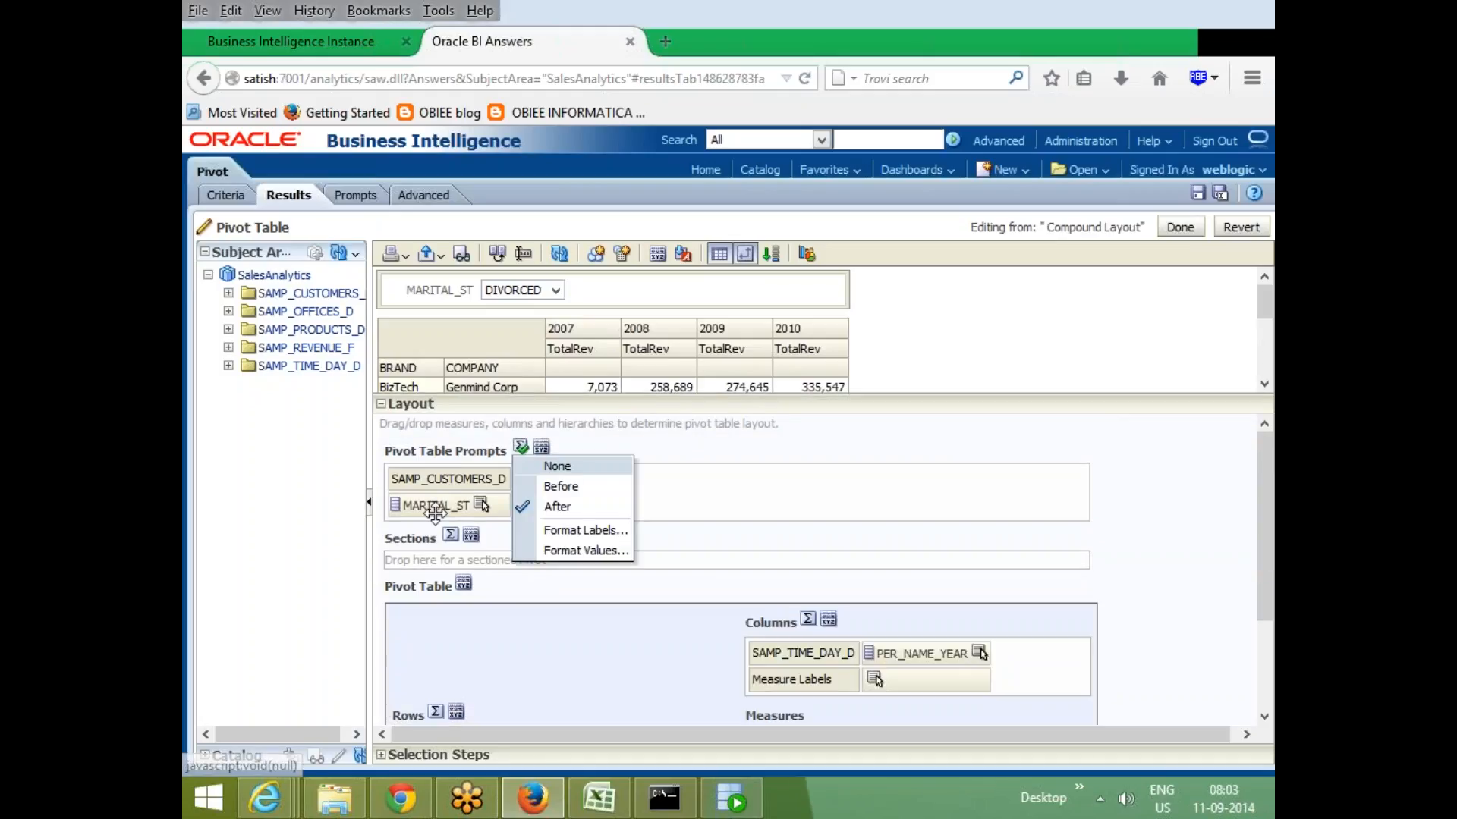
{"action": "left_click", "coordinate": [454, 490]}
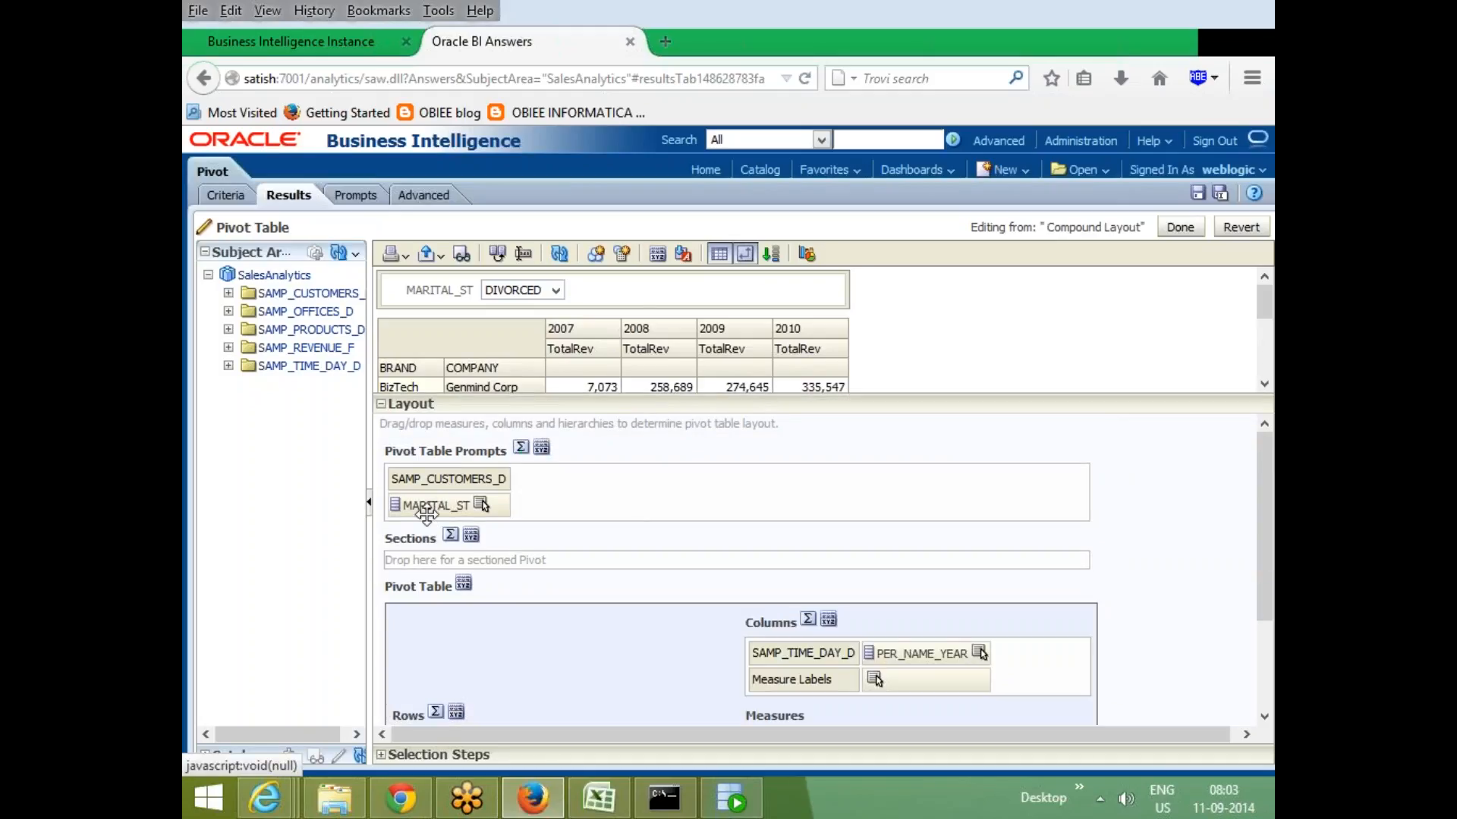
- Move the MARITAL_ST column from Pivot Table Prompts into Sections to split the table by marital status
{"action": "left_click_drag", "start_coordinate": [425, 505], "coordinate": [432, 562]}
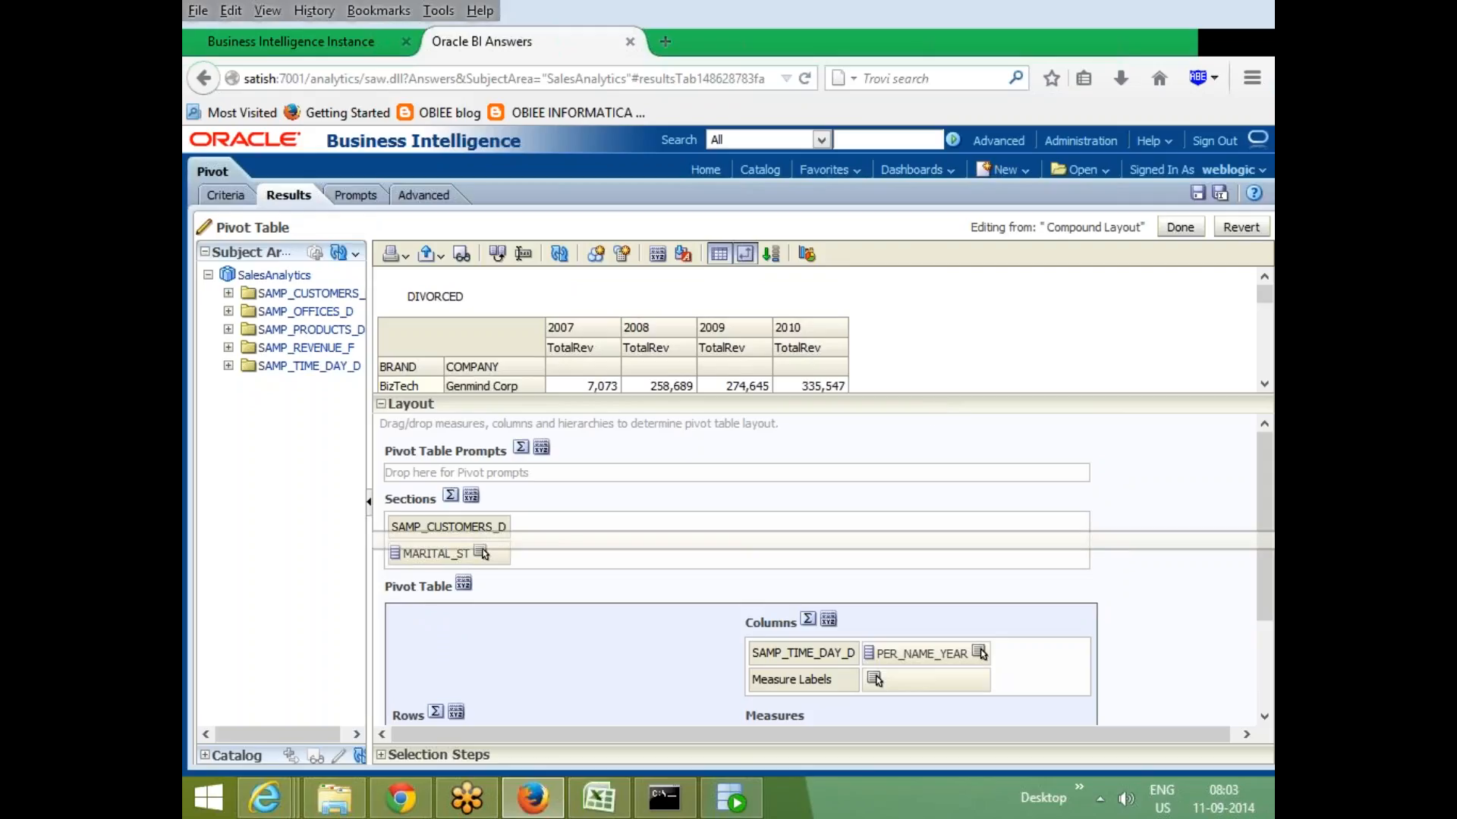
{"action": "scroll", "coordinate": [566, 471], "scroll_direction": "down", "scroll_amount": 5}
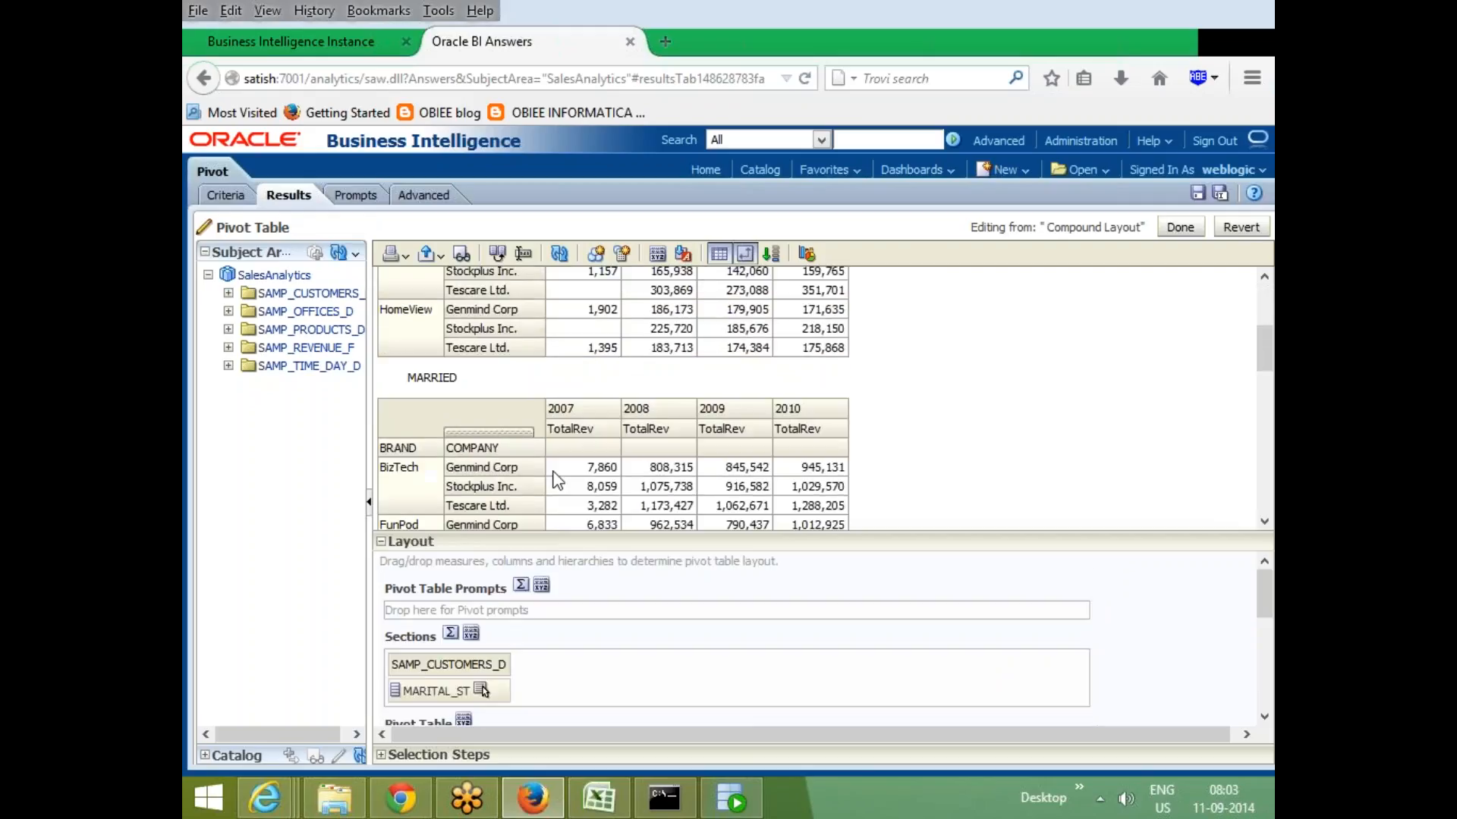
{"action": "scroll", "coordinate": [837, 453], "scroll_direction": "down", "scroll_amount": 12}
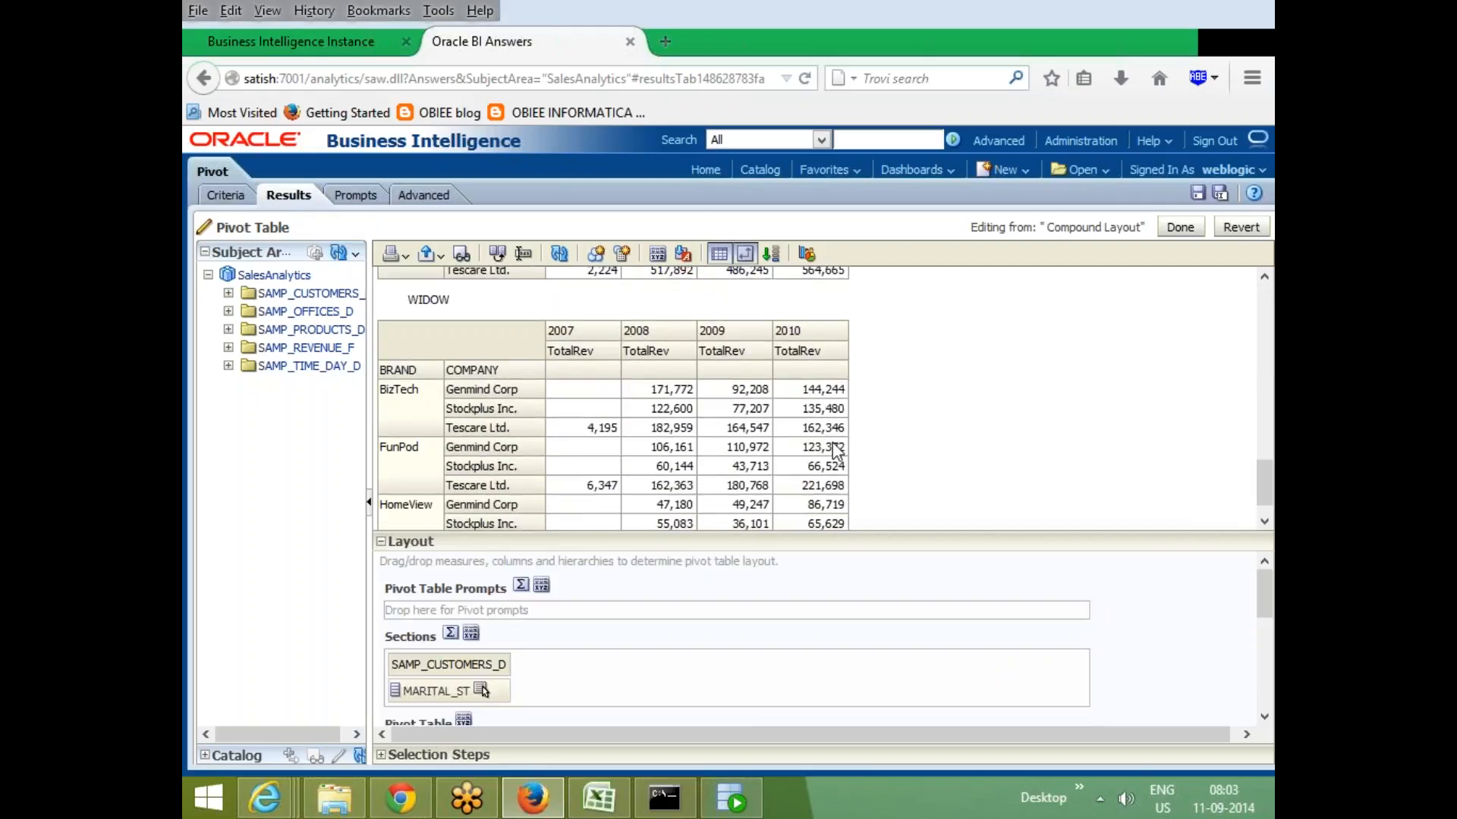
{"action": "scroll", "coordinate": [835, 453], "scroll_direction": "up", "scroll_amount": 15}
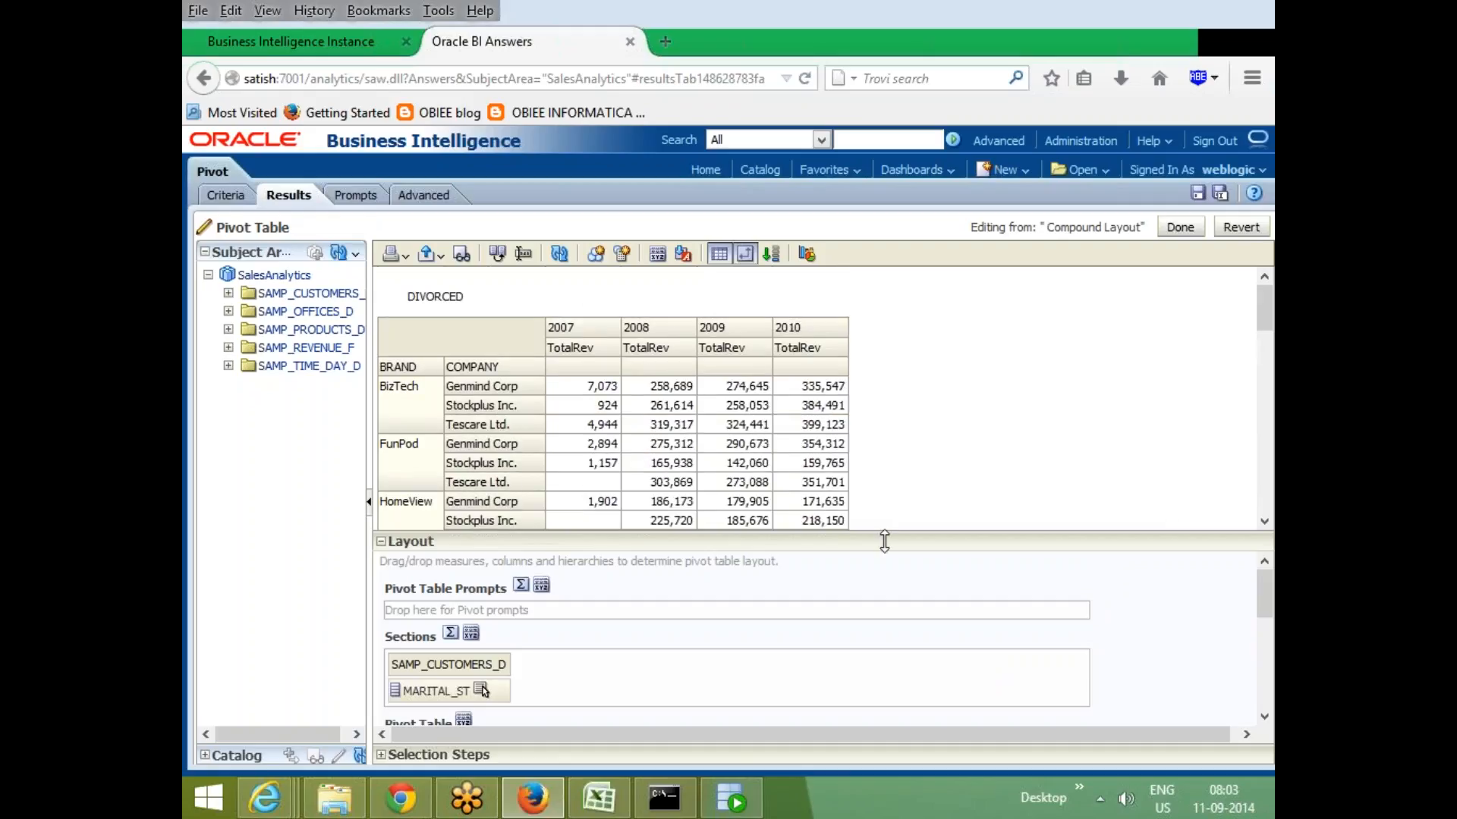
- Move the MARITAL_ST column from Sections into the Excluded area
{"action": "left_click_drag", "start_coordinate": [904, 420], "coordinate": [919, 353]}
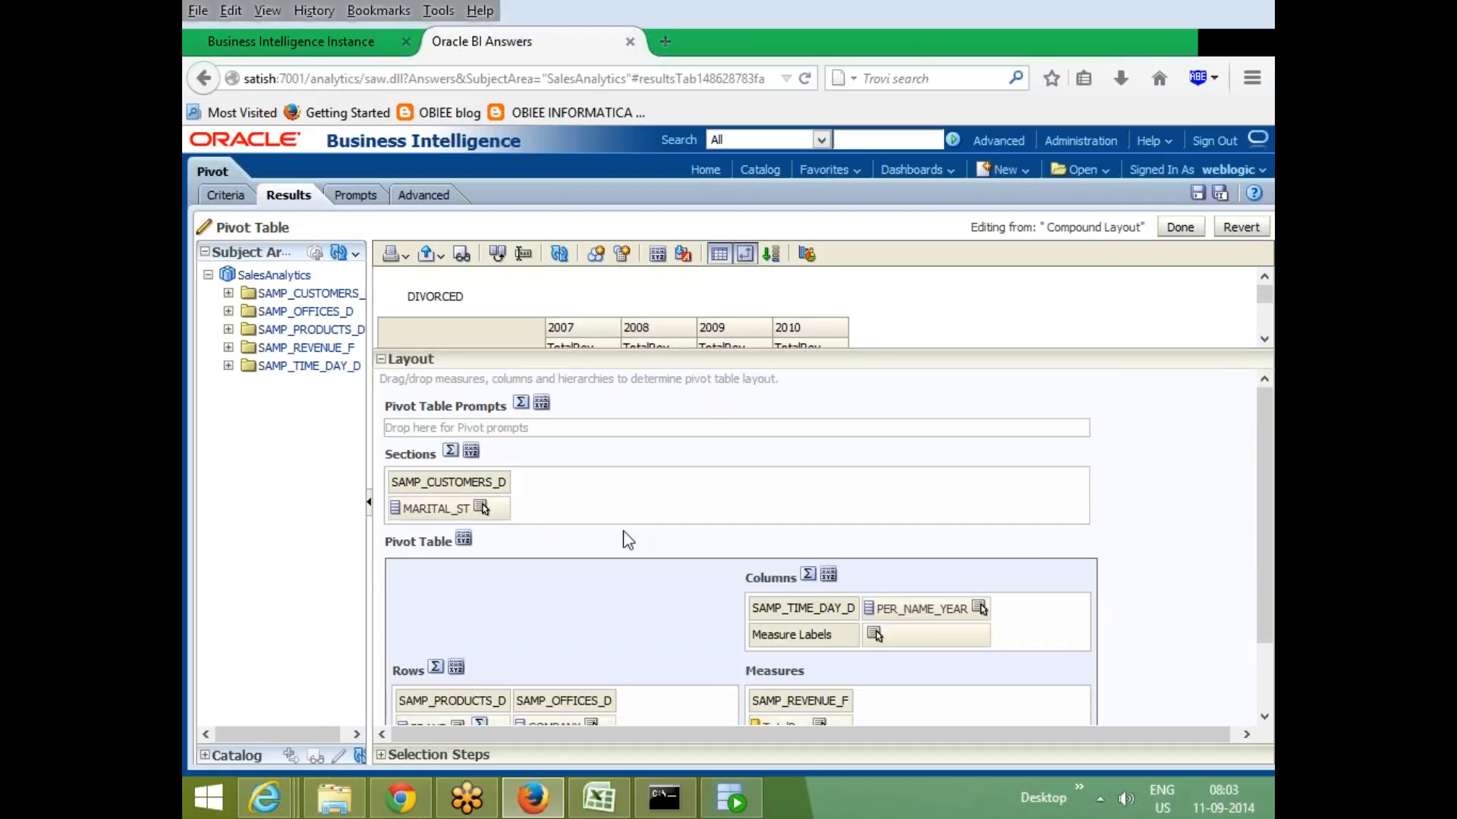
{"action": "scroll", "coordinate": [637, 534], "scroll_direction": "down", "scroll_amount": 2}
{"action": "scroll", "coordinate": [657, 514], "scroll_direction": "up", "scroll_amount": 2}
{"action": "scroll", "coordinate": [645, 497], "scroll_direction": "down", "scroll_amount": 2}
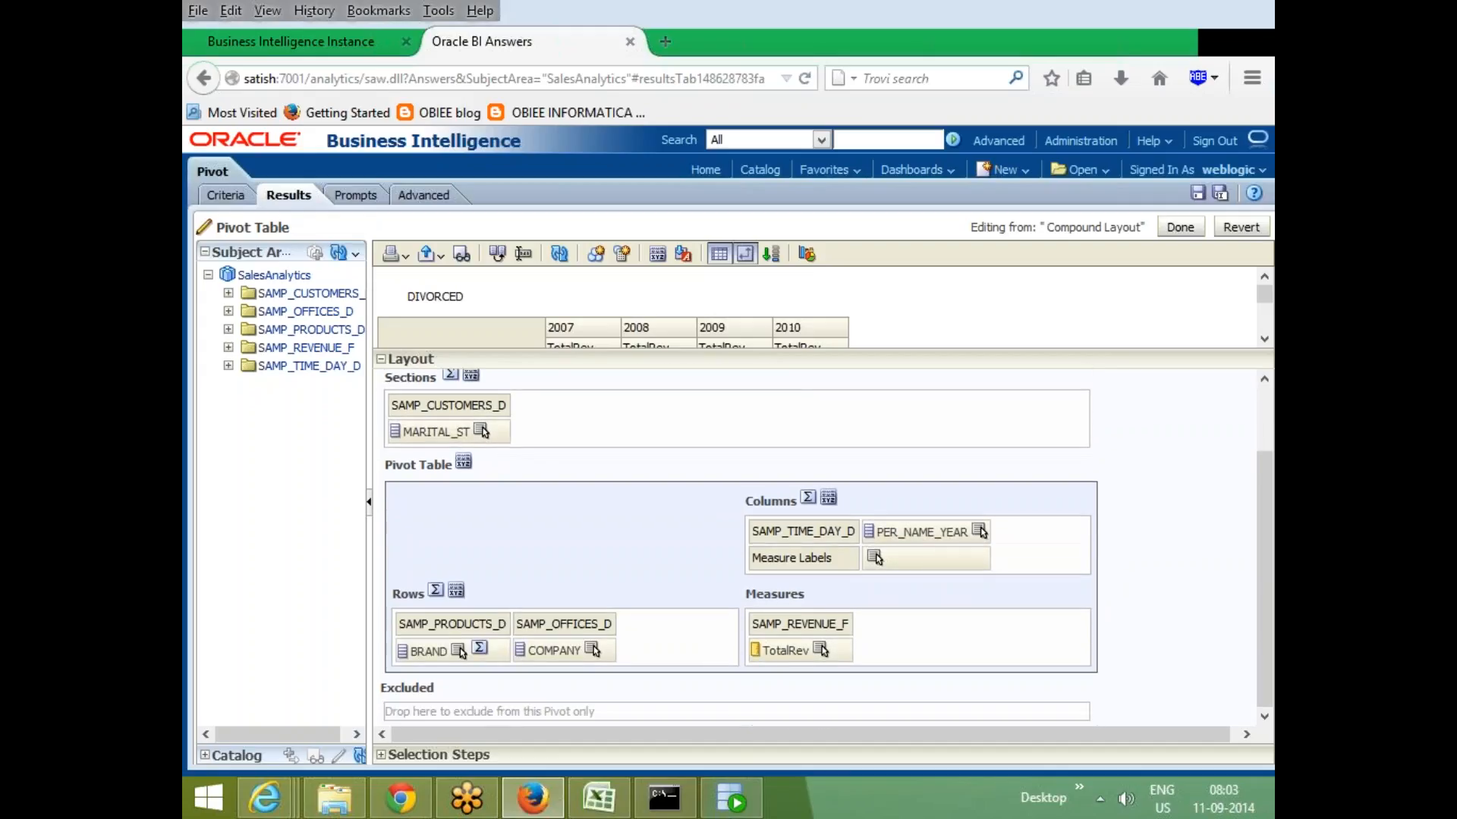
{"action": "left_click_drag", "start_coordinate": [481, 432], "coordinate": [495, 710]}
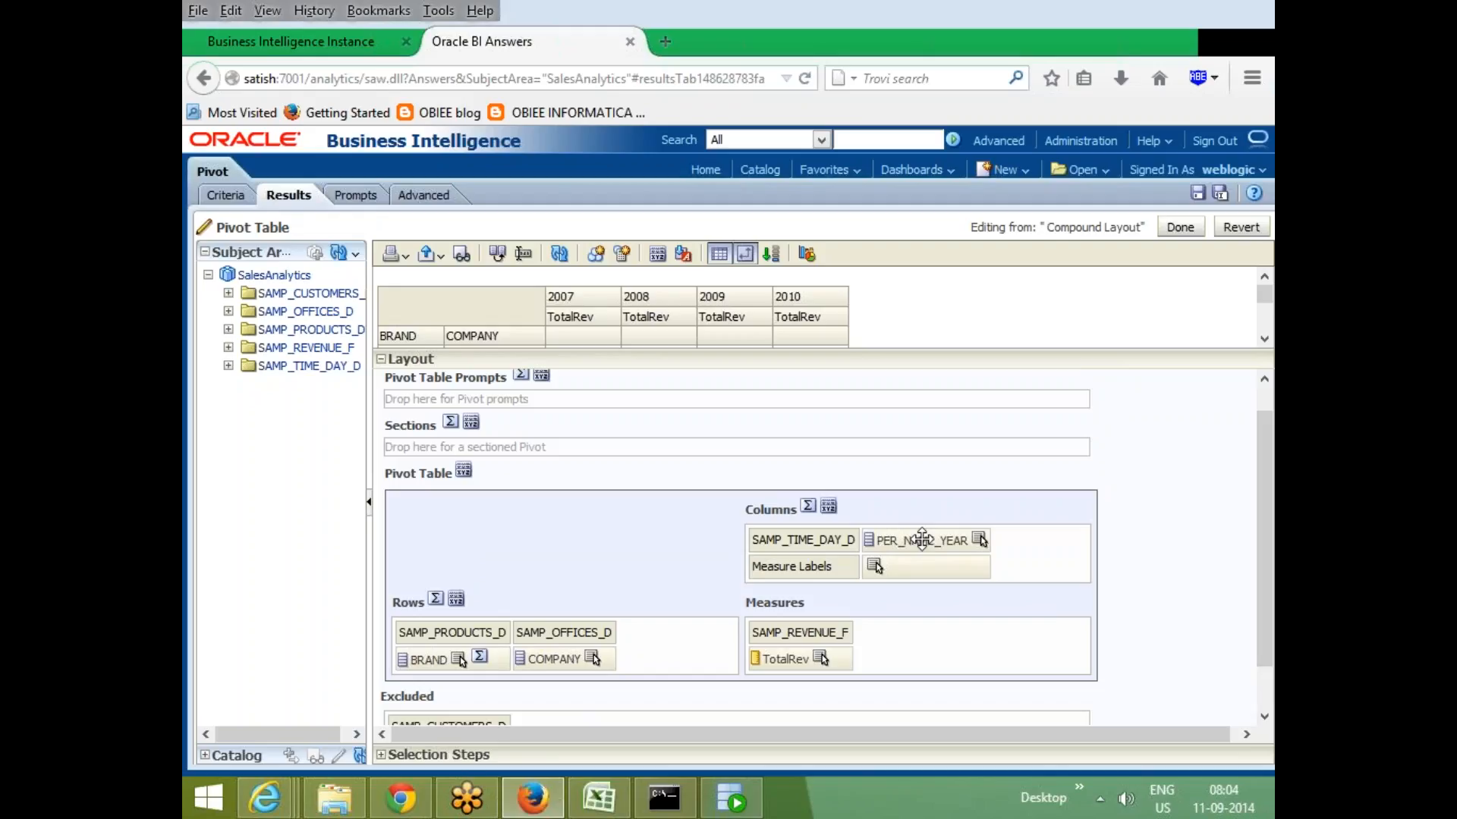
- Move PER_NAME_YEAR from Columns into Sections and BRAND from Rows into Columns
{"action": "left_click_drag", "start_coordinate": [922, 540], "coordinate": [626, 454]}
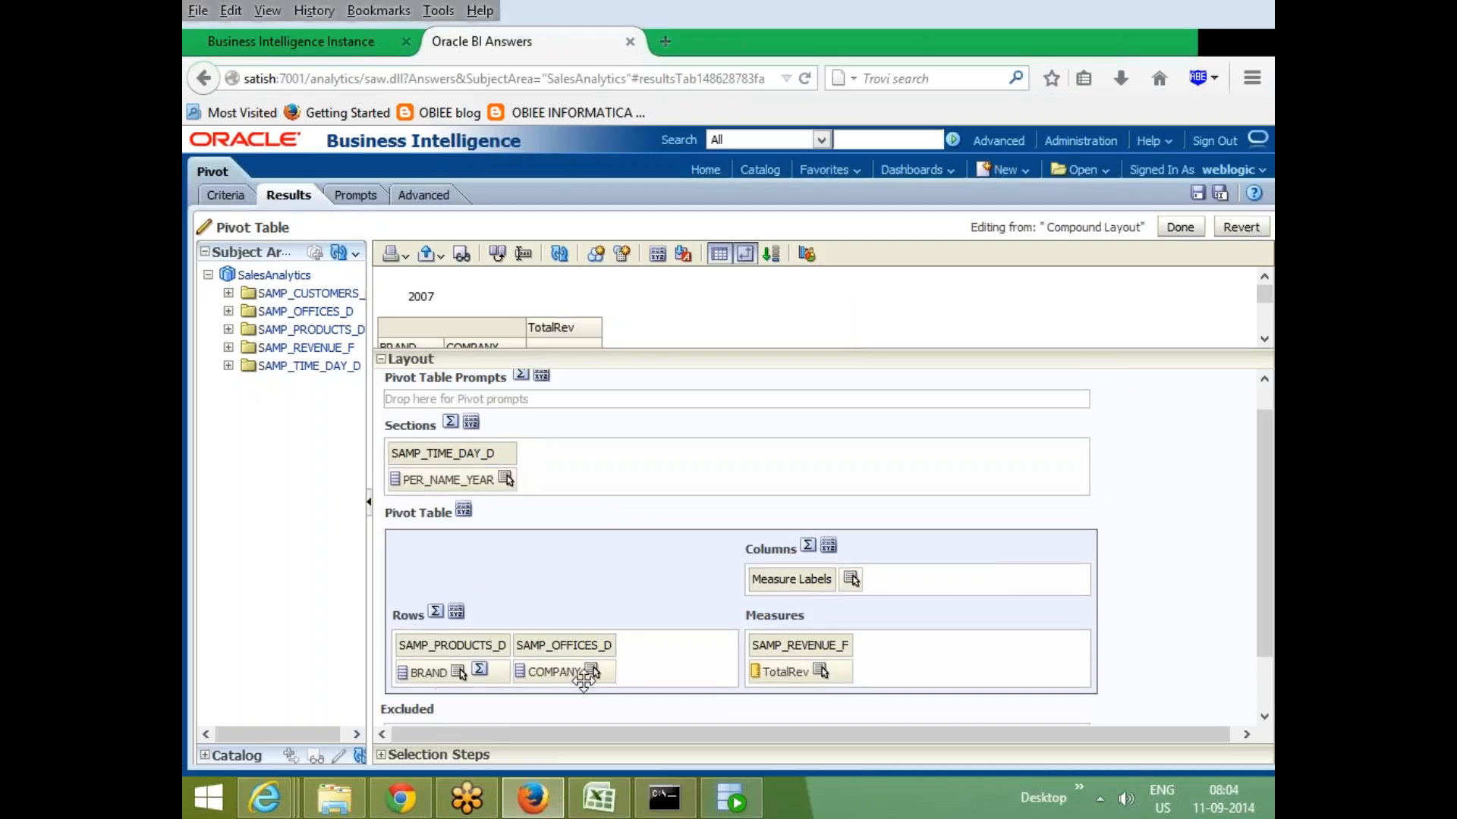
{"action": "left_click_drag", "start_coordinate": [402, 672], "coordinate": [872, 578]}
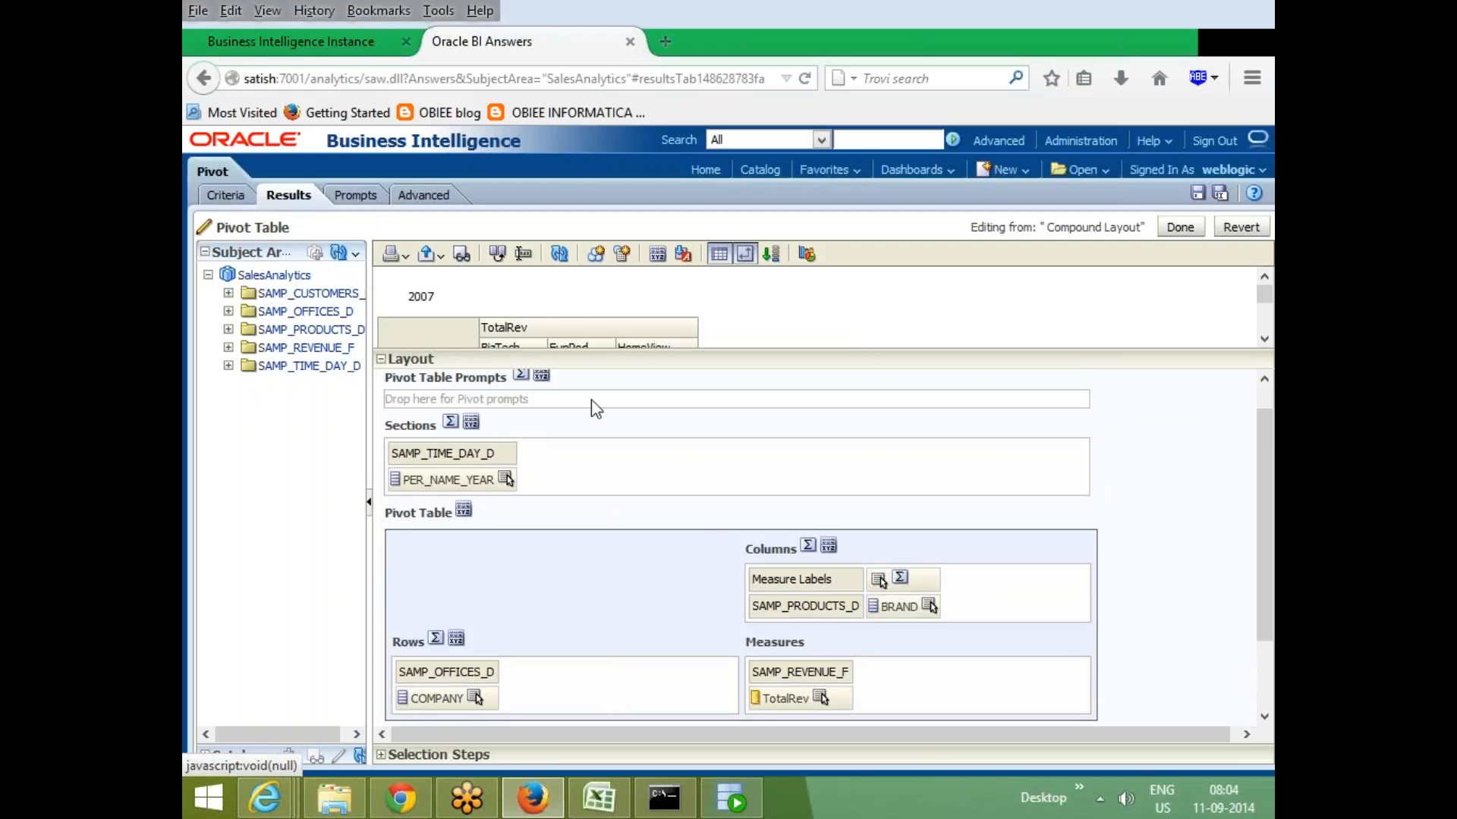
{"action": "left_click_drag", "start_coordinate": [709, 352], "coordinate": [709, 537]}
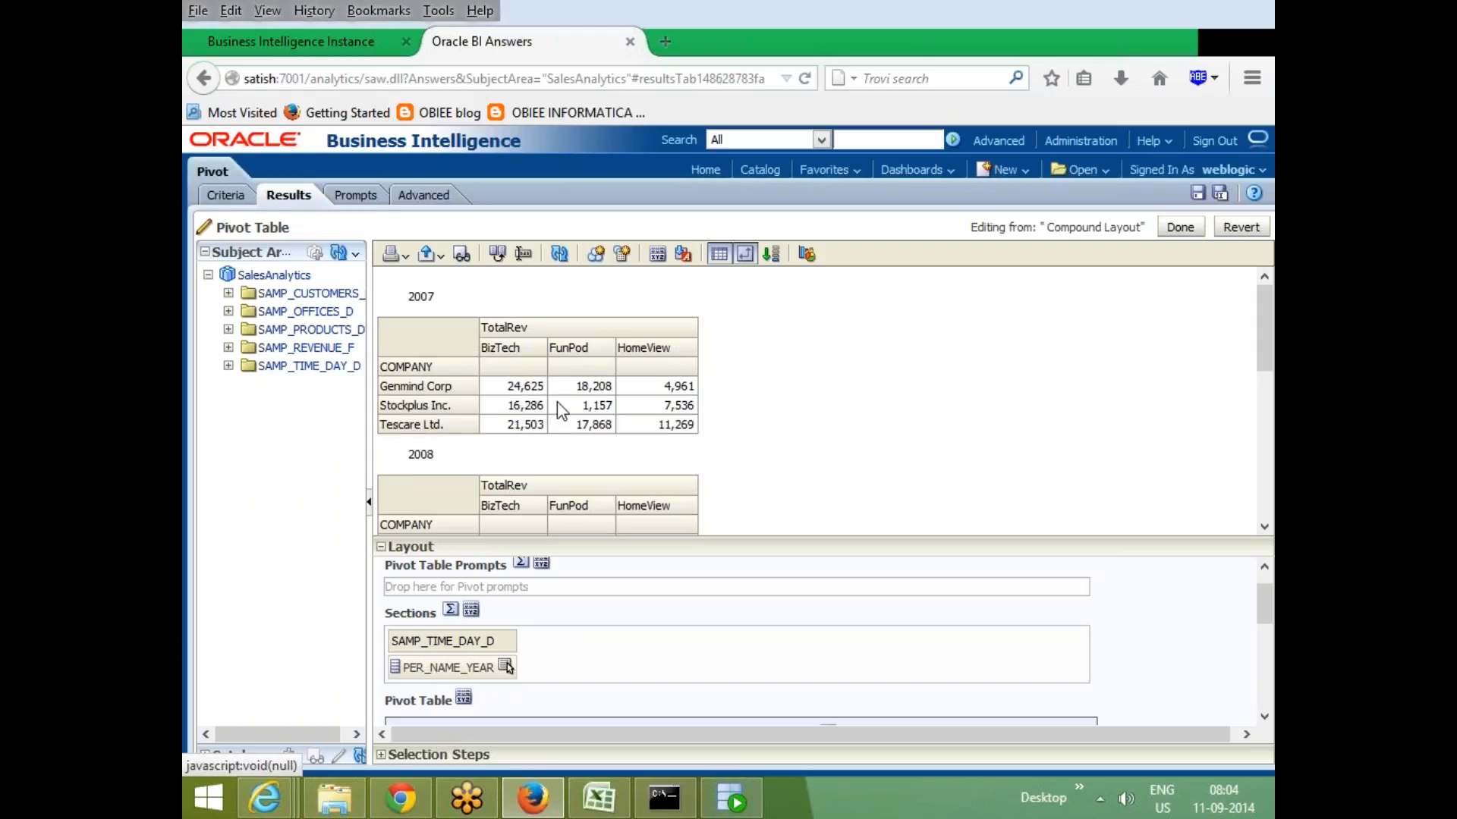
{"action": "scroll", "coordinate": [516, 406], "scroll_direction": "down", "scroll_amount": 2}
{"action": "scroll", "coordinate": [465, 410], "scroll_direction": "down", "scroll_amount": 3}
{"action": "scroll", "coordinate": [466, 410], "scroll_direction": "down", "scroll_amount": 2}
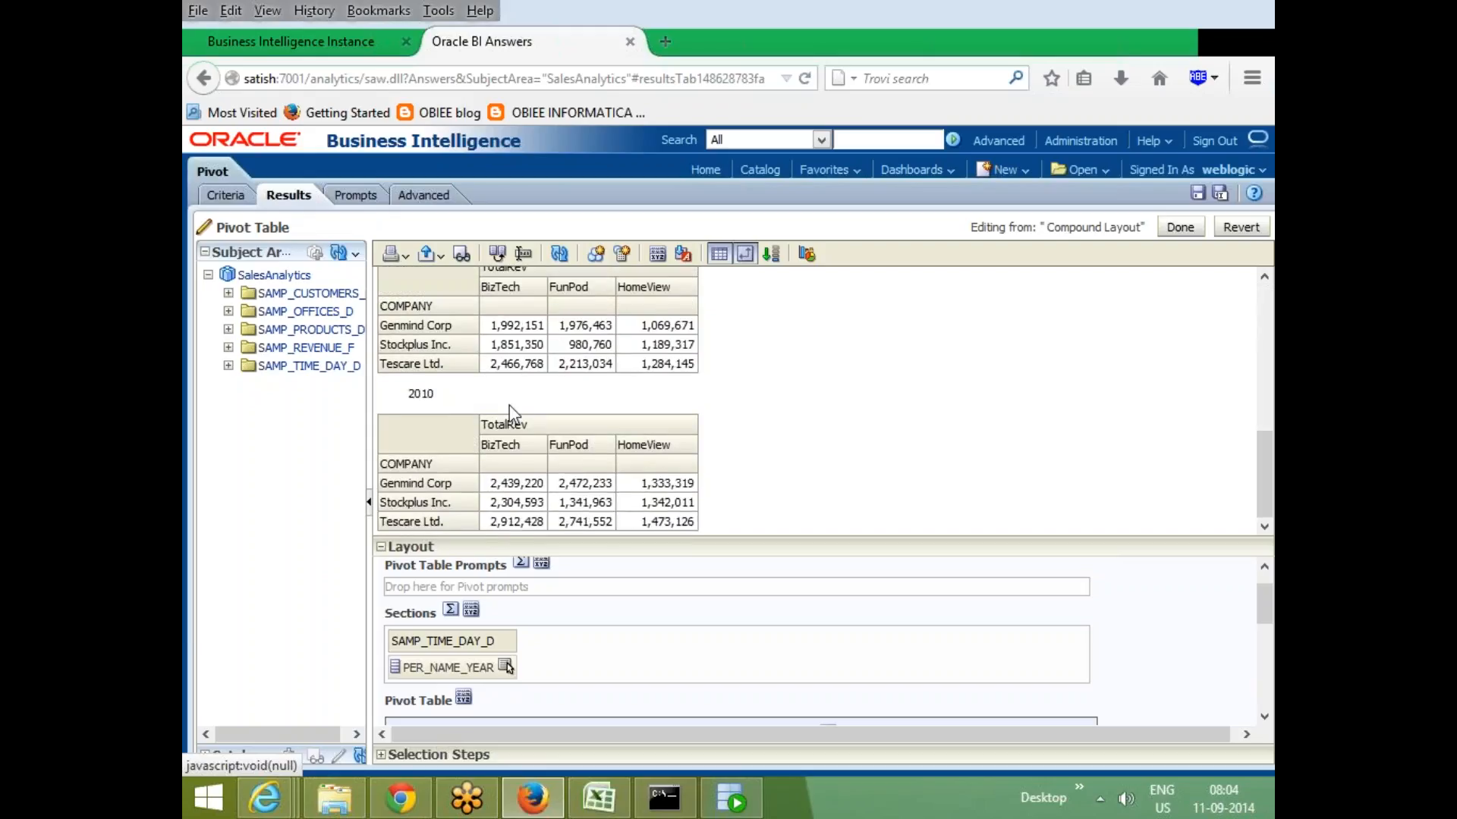
{"action": "scroll", "coordinate": [934, 417], "scroll_direction": "up", "scroll_amount": 2}
{"action": "left_click_drag", "start_coordinate": [929, 537], "coordinate": [924, 368]}
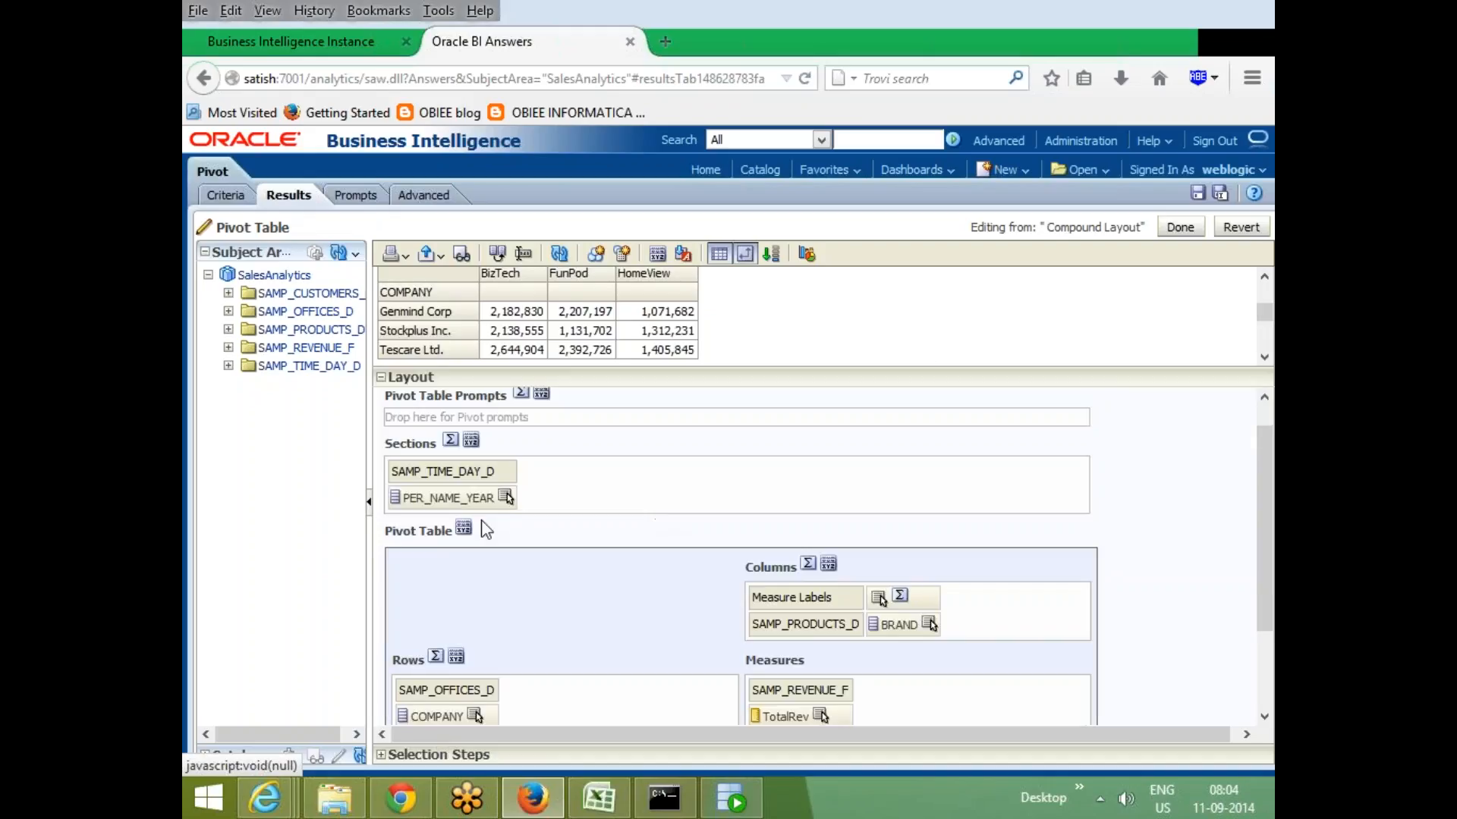
{"action": "left_click", "coordinate": [450, 441]}
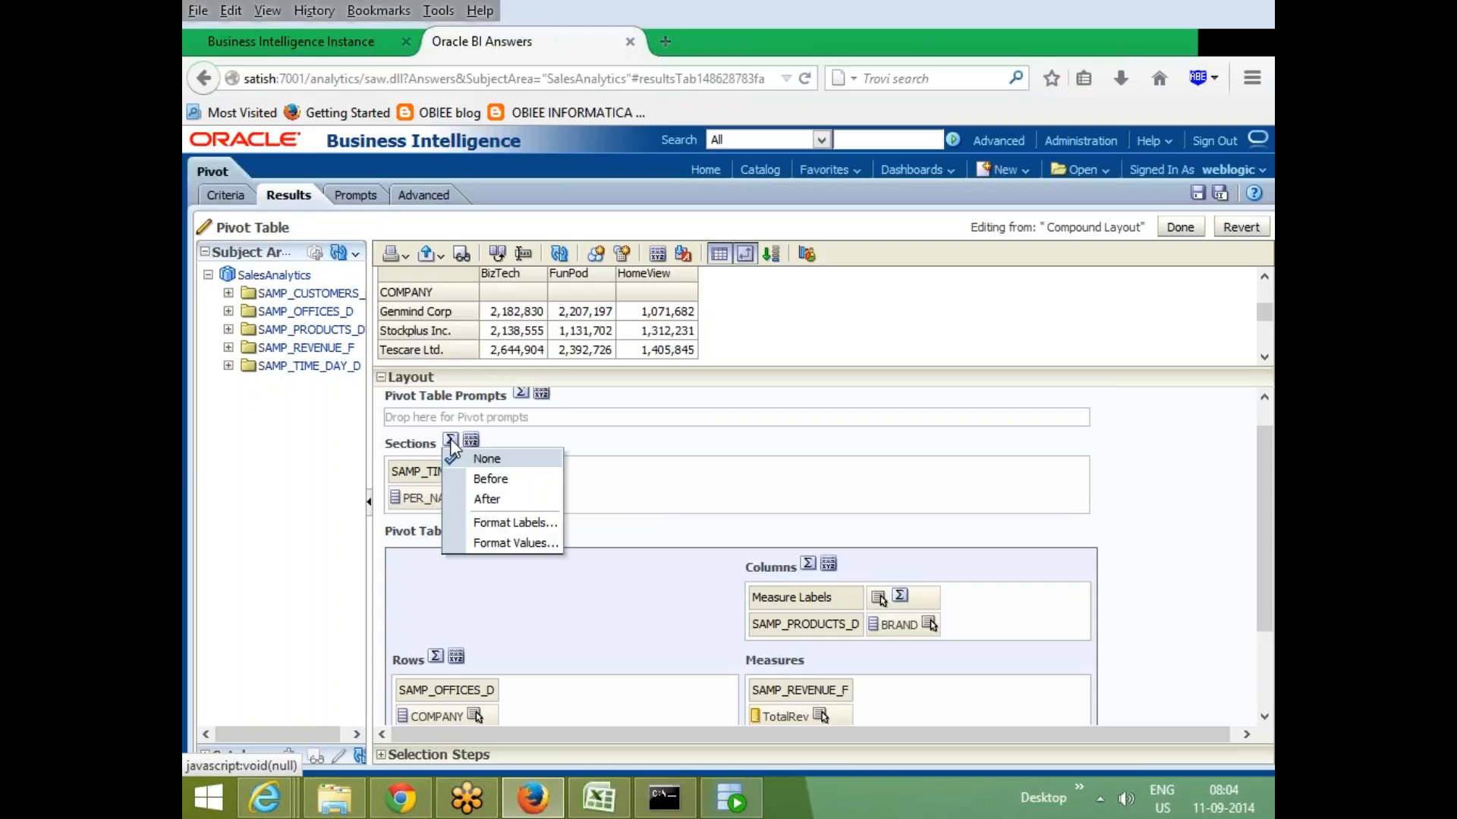
{"action": "left_click", "coordinate": [807, 354]}
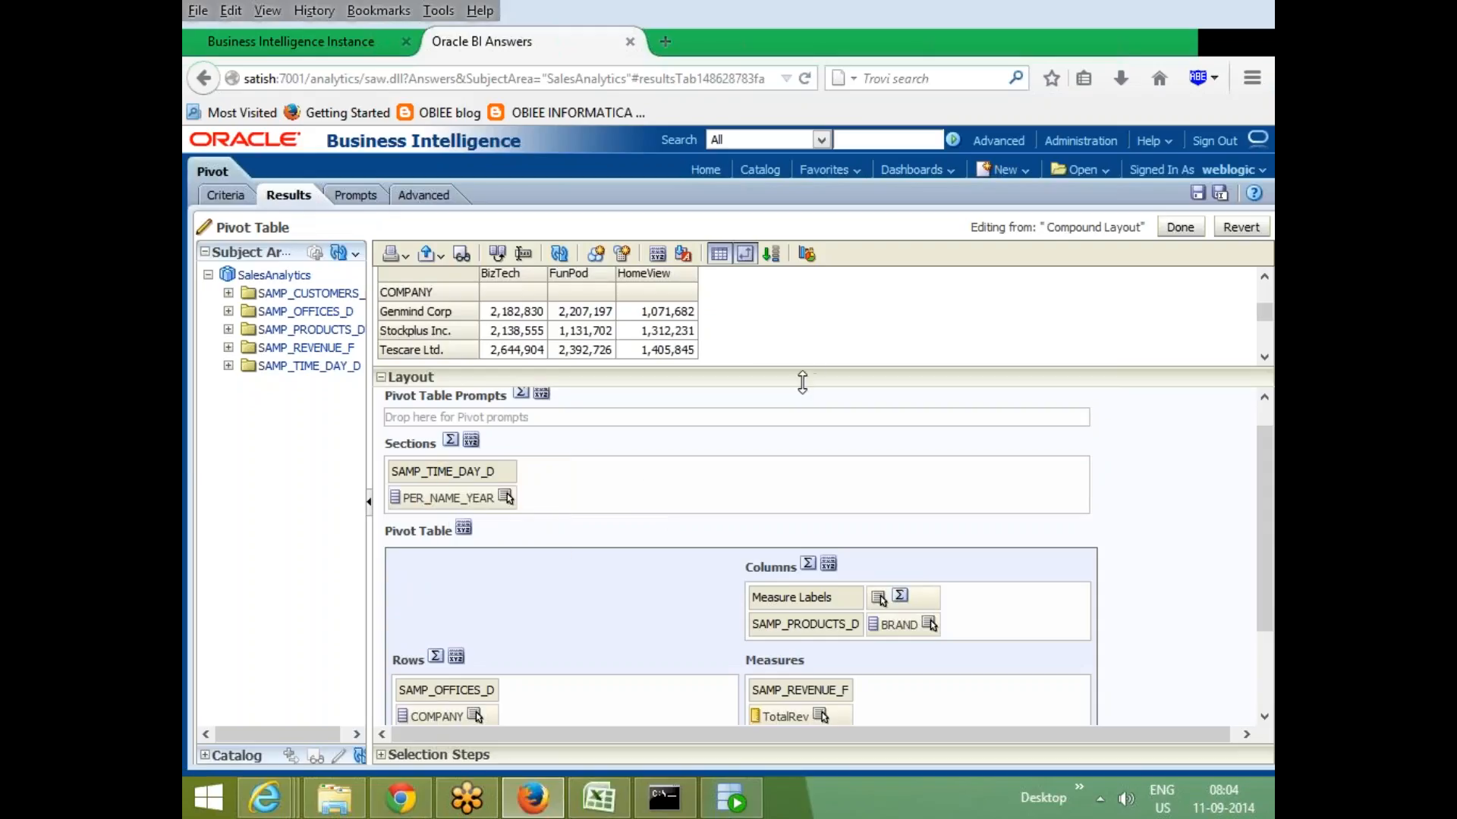
{"action": "left_click_drag", "start_coordinate": [804, 372], "coordinate": [805, 574]}
{"action": "scroll", "coordinate": [398, 322], "scroll_direction": "up", "scroll_amount": 3}
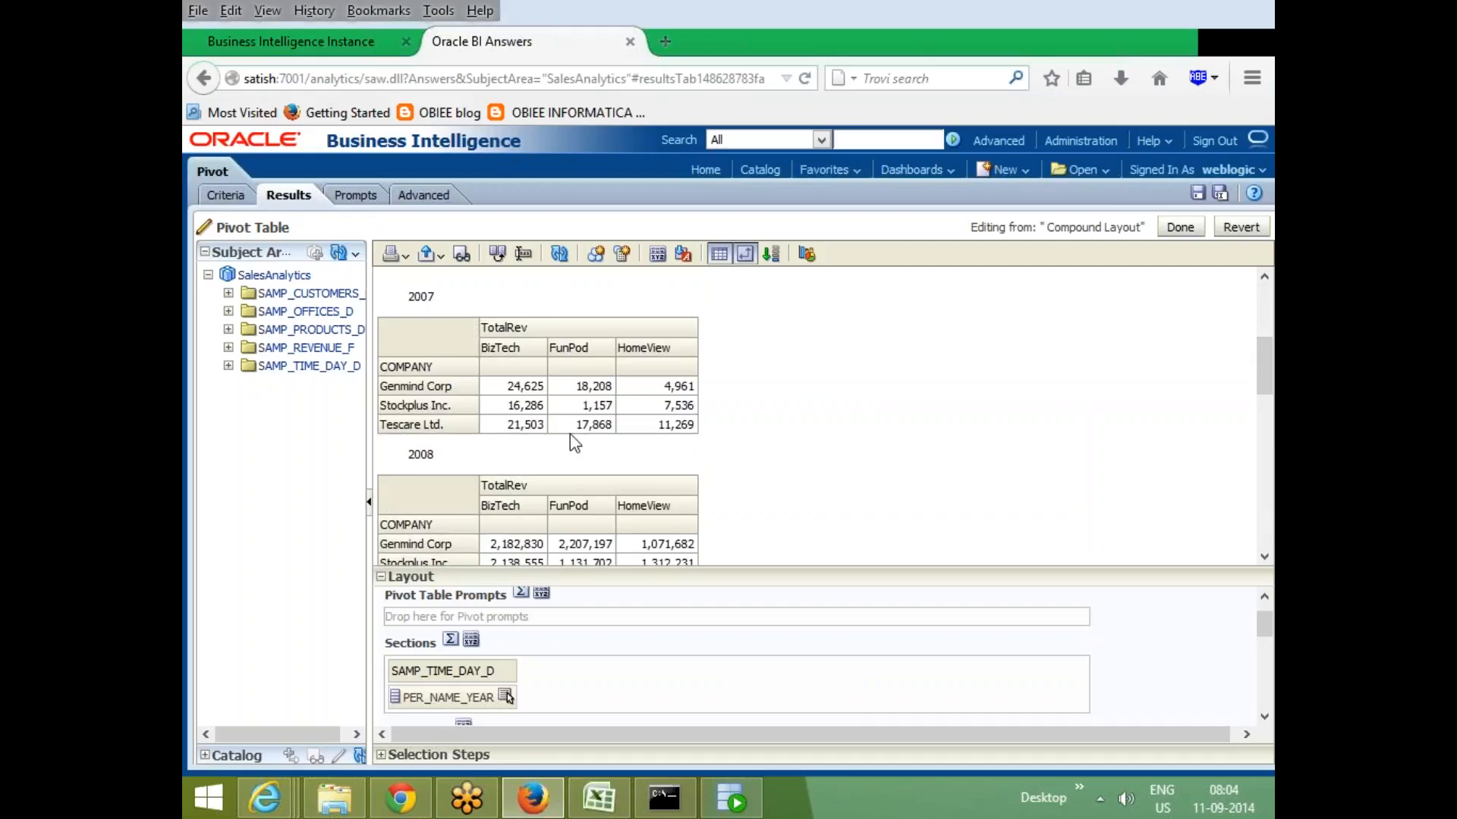
{"action": "scroll", "coordinate": [571, 437], "scroll_direction": "down", "scroll_amount": 3}
{"action": "scroll", "coordinate": [570, 444], "scroll_direction": "down", "scroll_amount": 5}
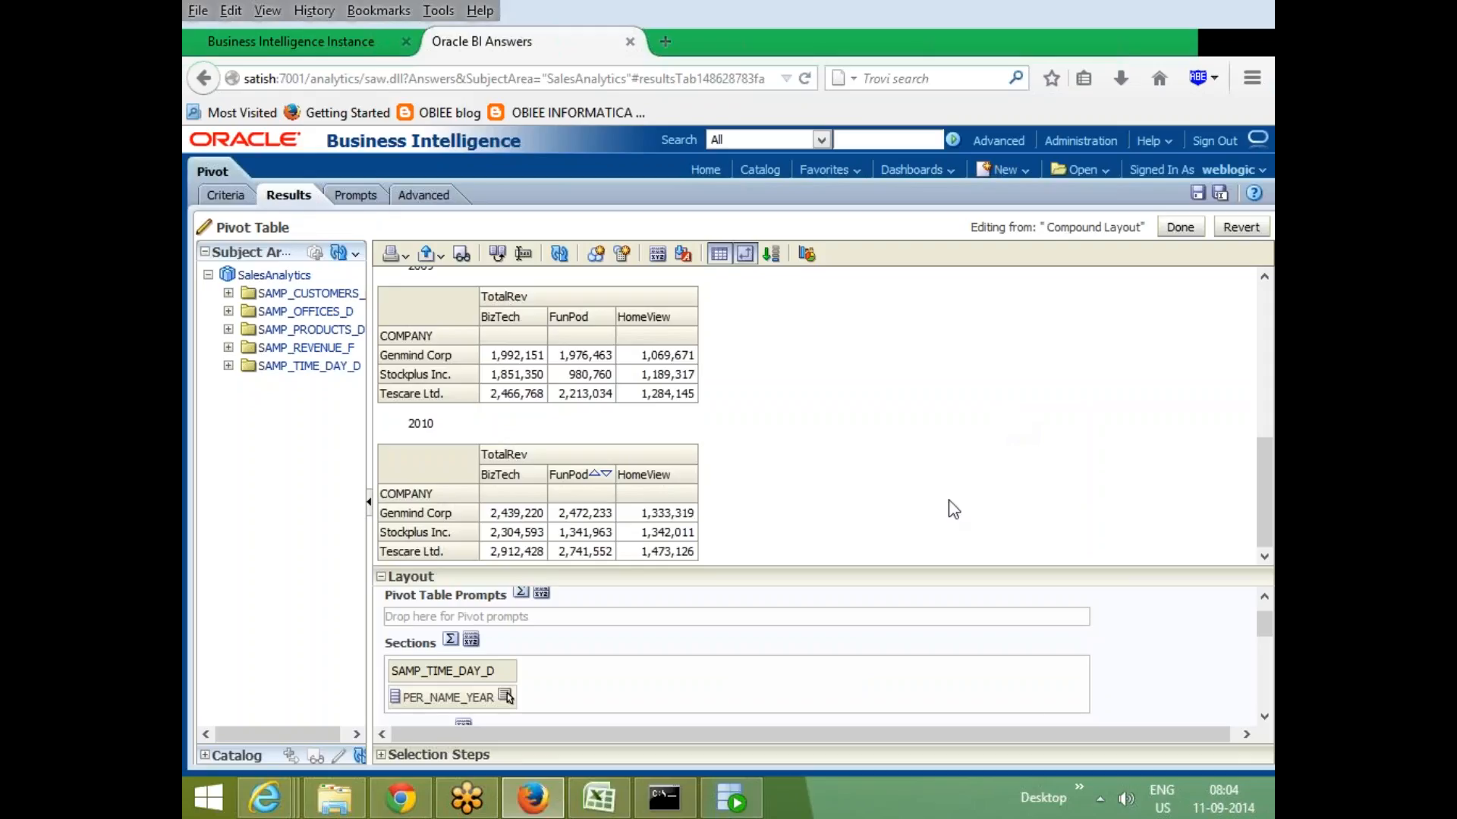
- Set the Sections totals to Before, adding an All Sections summary table above the year sections
{"action": "left_click", "coordinate": [450, 639]}
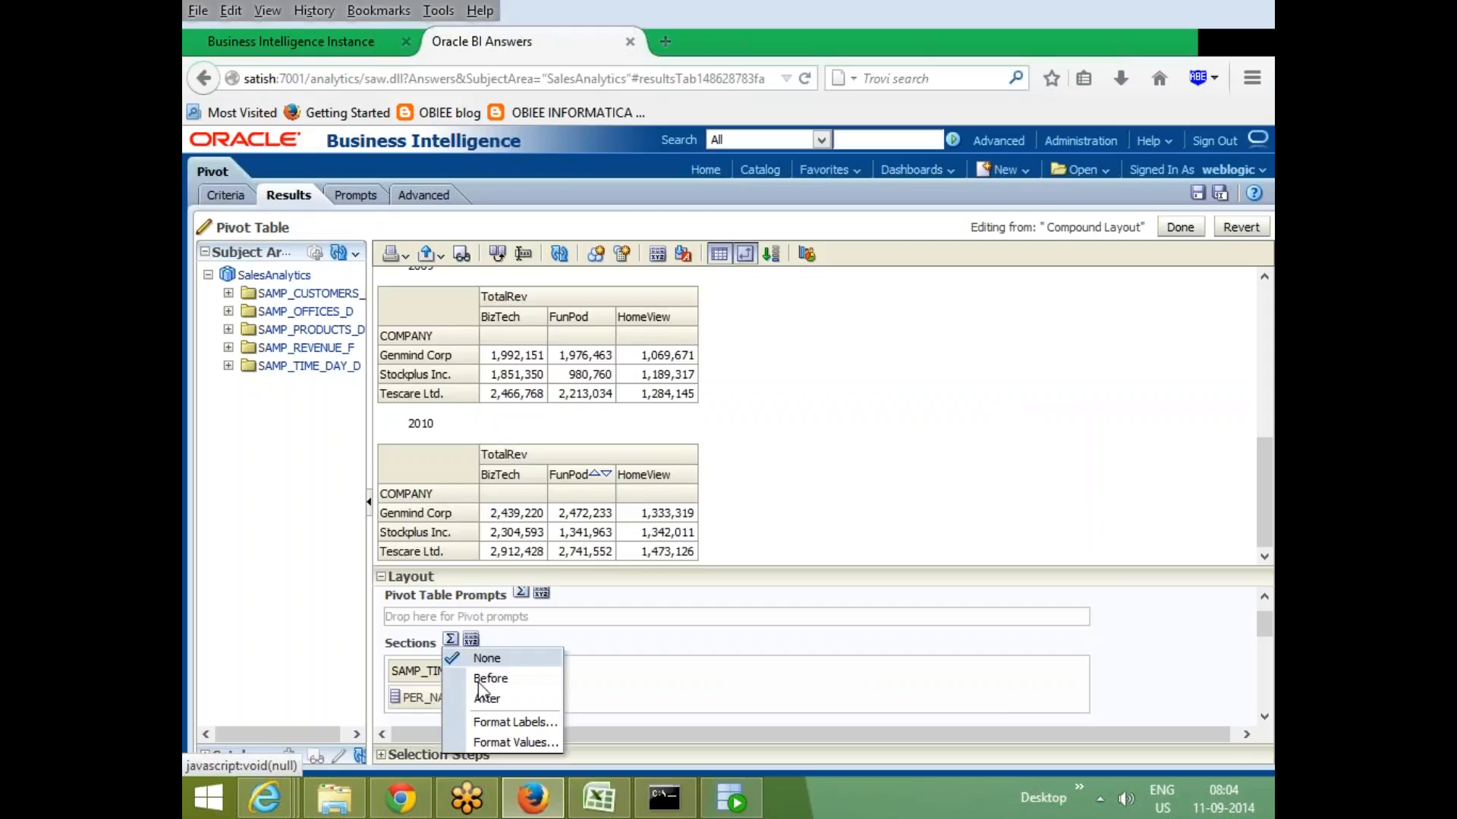
{"action": "left_click", "coordinate": [516, 679]}
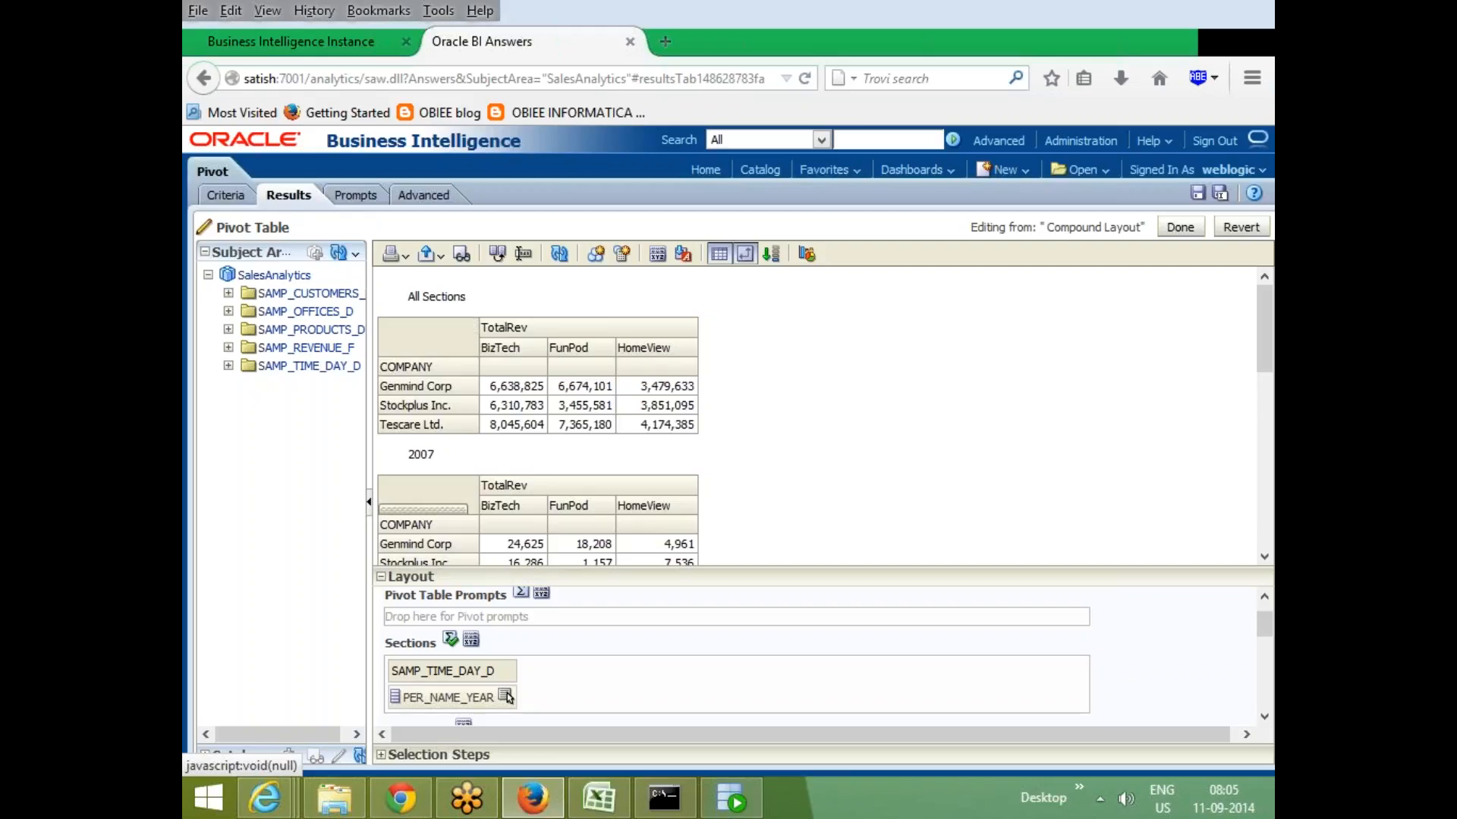
{"action": "scroll", "coordinate": [456, 438], "scroll_direction": "down", "scroll_amount": 3}
{"action": "scroll", "coordinate": [464, 474], "scroll_direction": "down", "scroll_amount": 6}
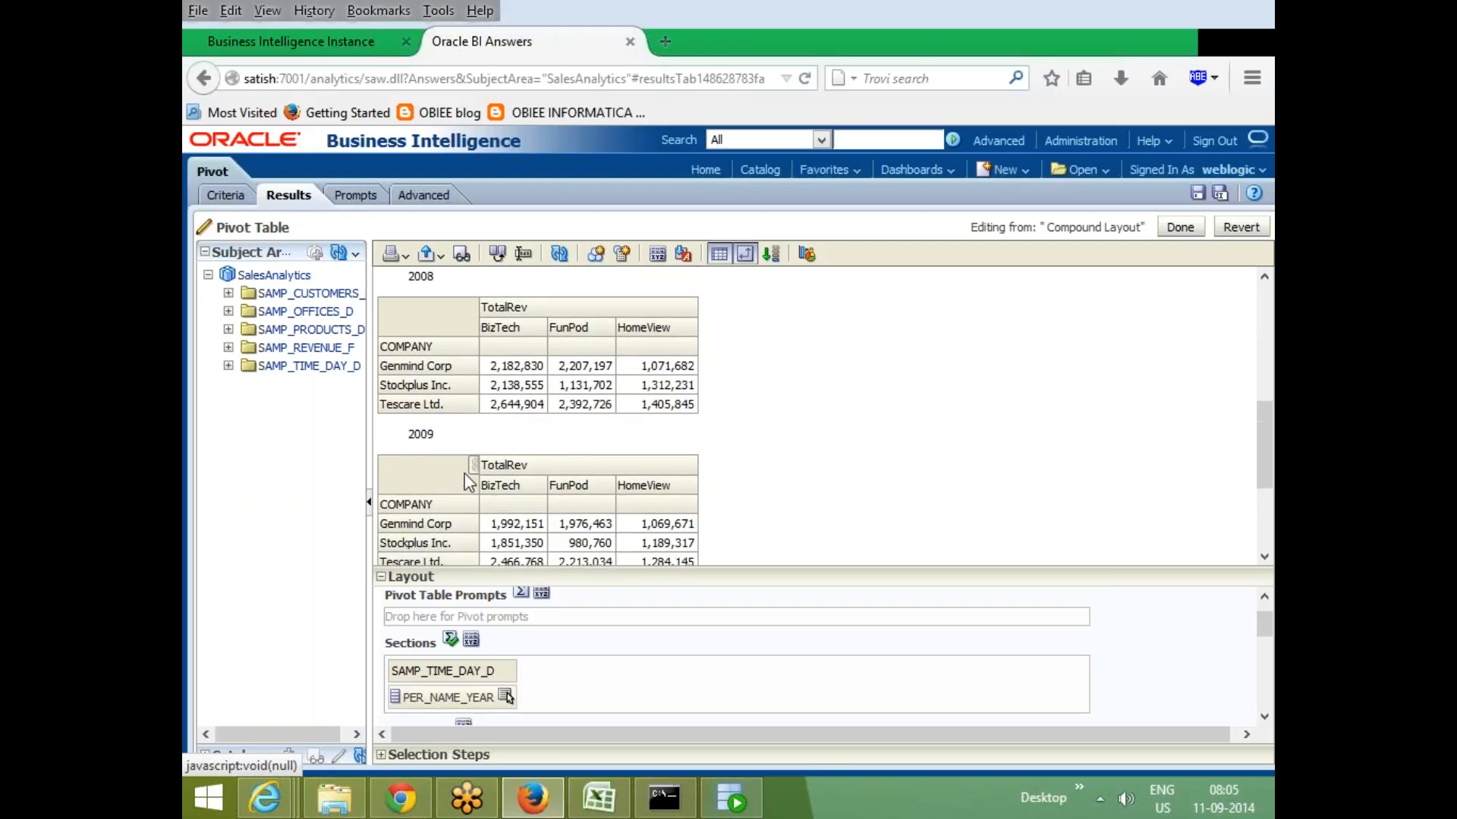
{"action": "scroll", "coordinate": [464, 473], "scroll_direction": "up", "scroll_amount": 10}
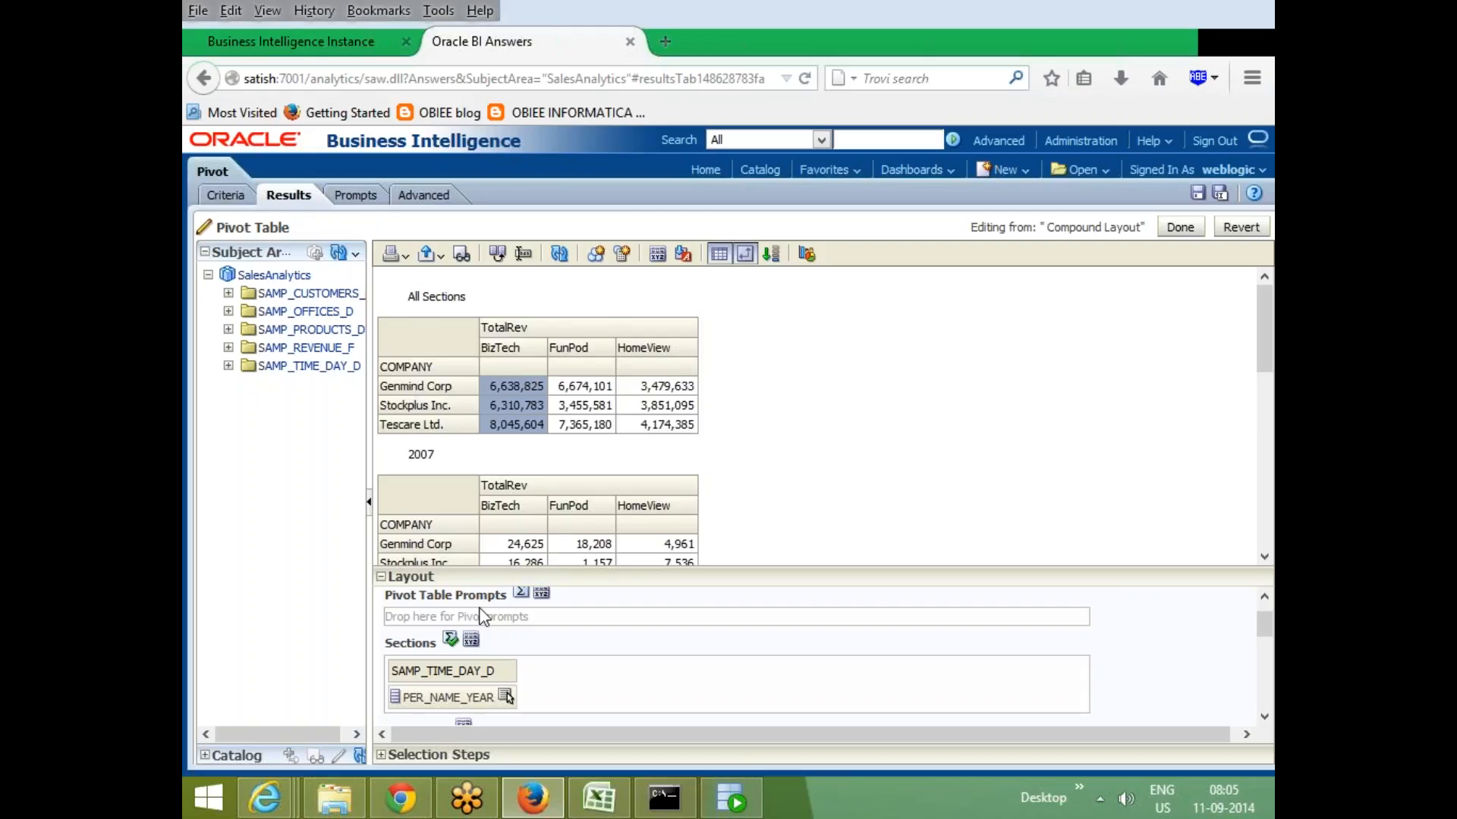
{"action": "left_click_drag", "start_coordinate": [772, 571], "coordinate": [772, 438]}
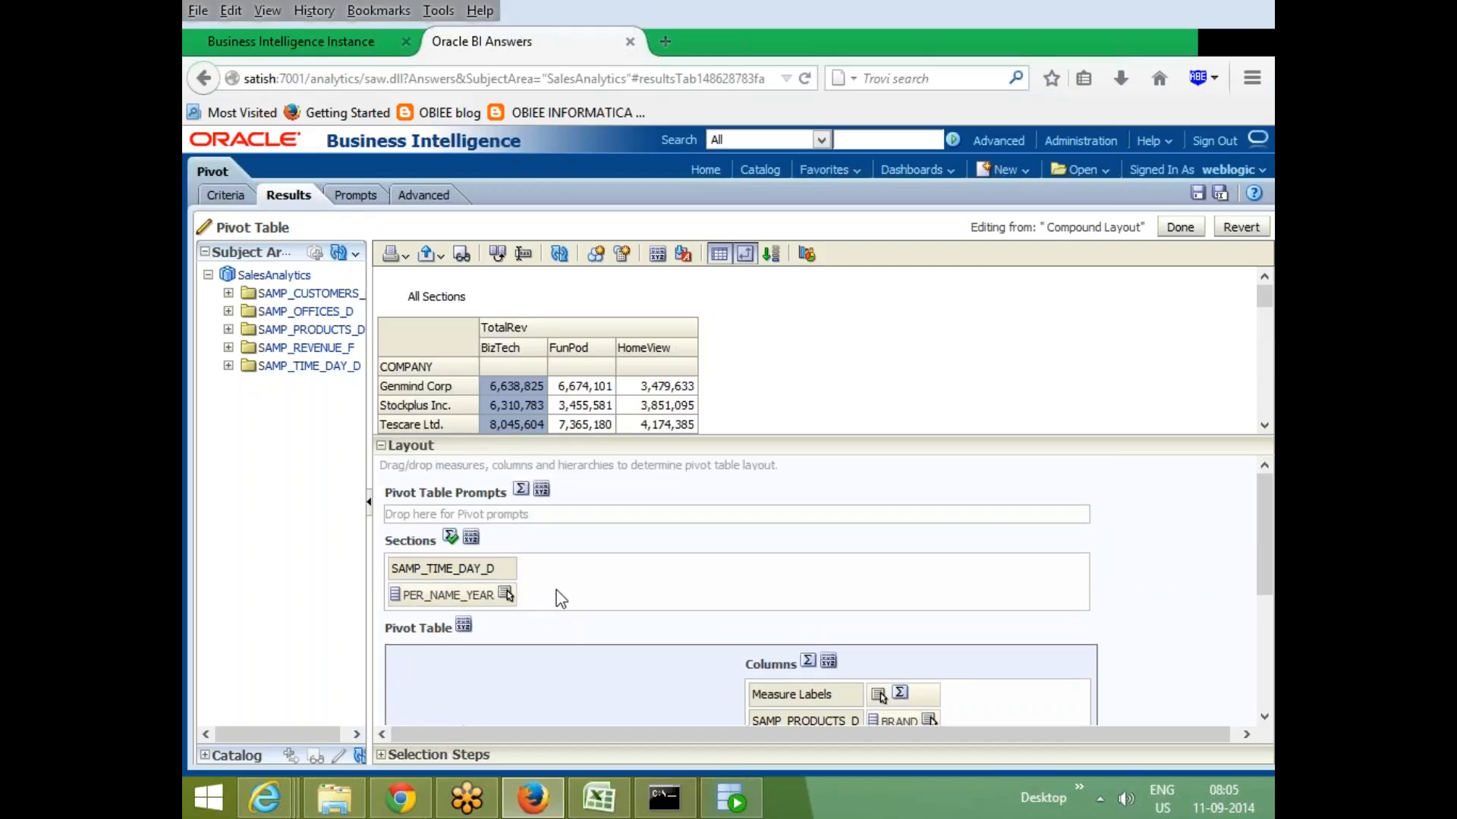
{"action": "left_click", "coordinate": [470, 539]}
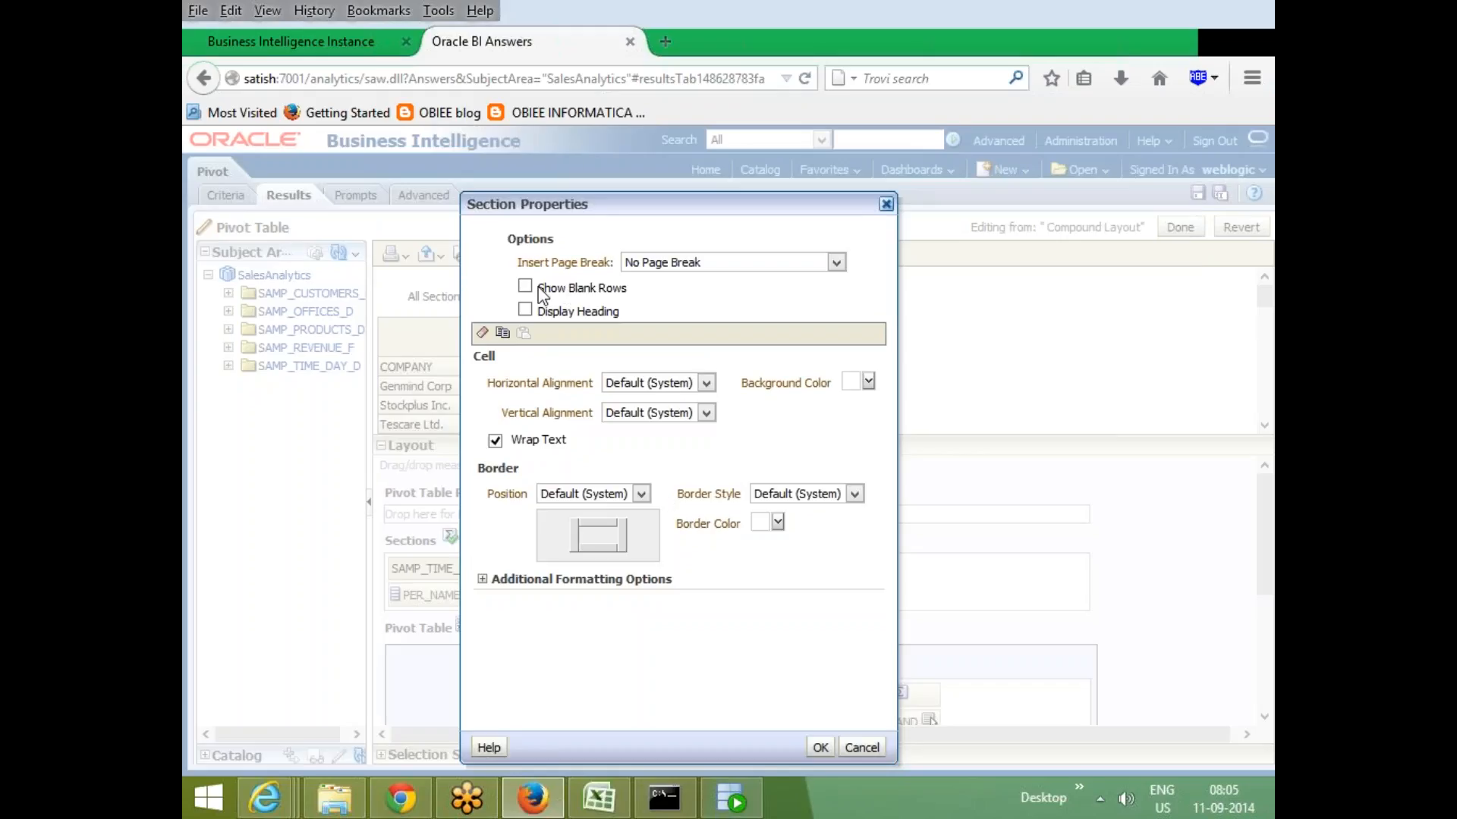
{"action": "left_click", "coordinate": [871, 747]}
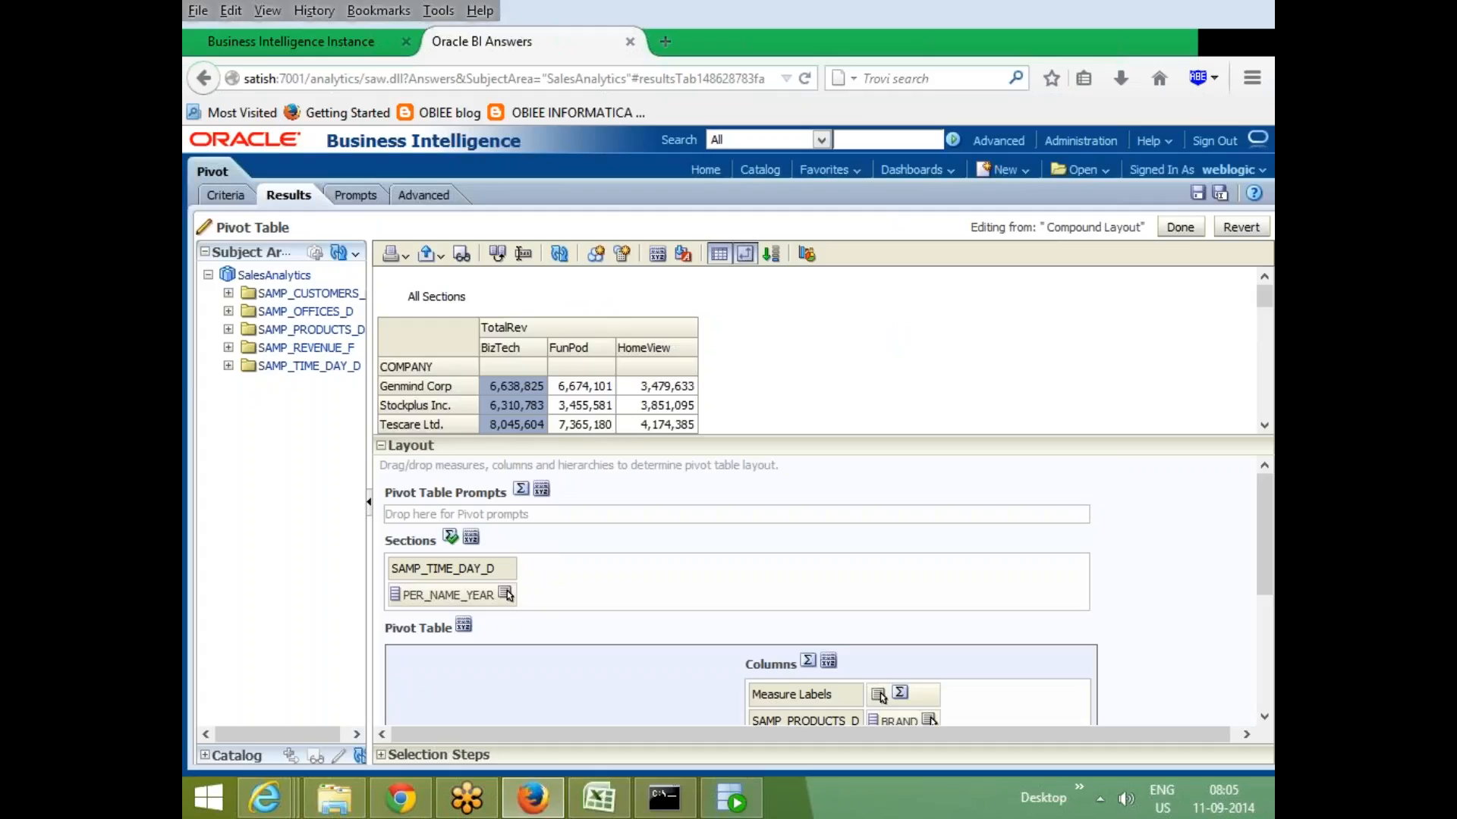
- Open Section Properties and set Insert Page Break to SAMP_TIME_DAY_D.PER_NAME_YEAR, then confirm
{"action": "left_click", "coordinate": [471, 538]}
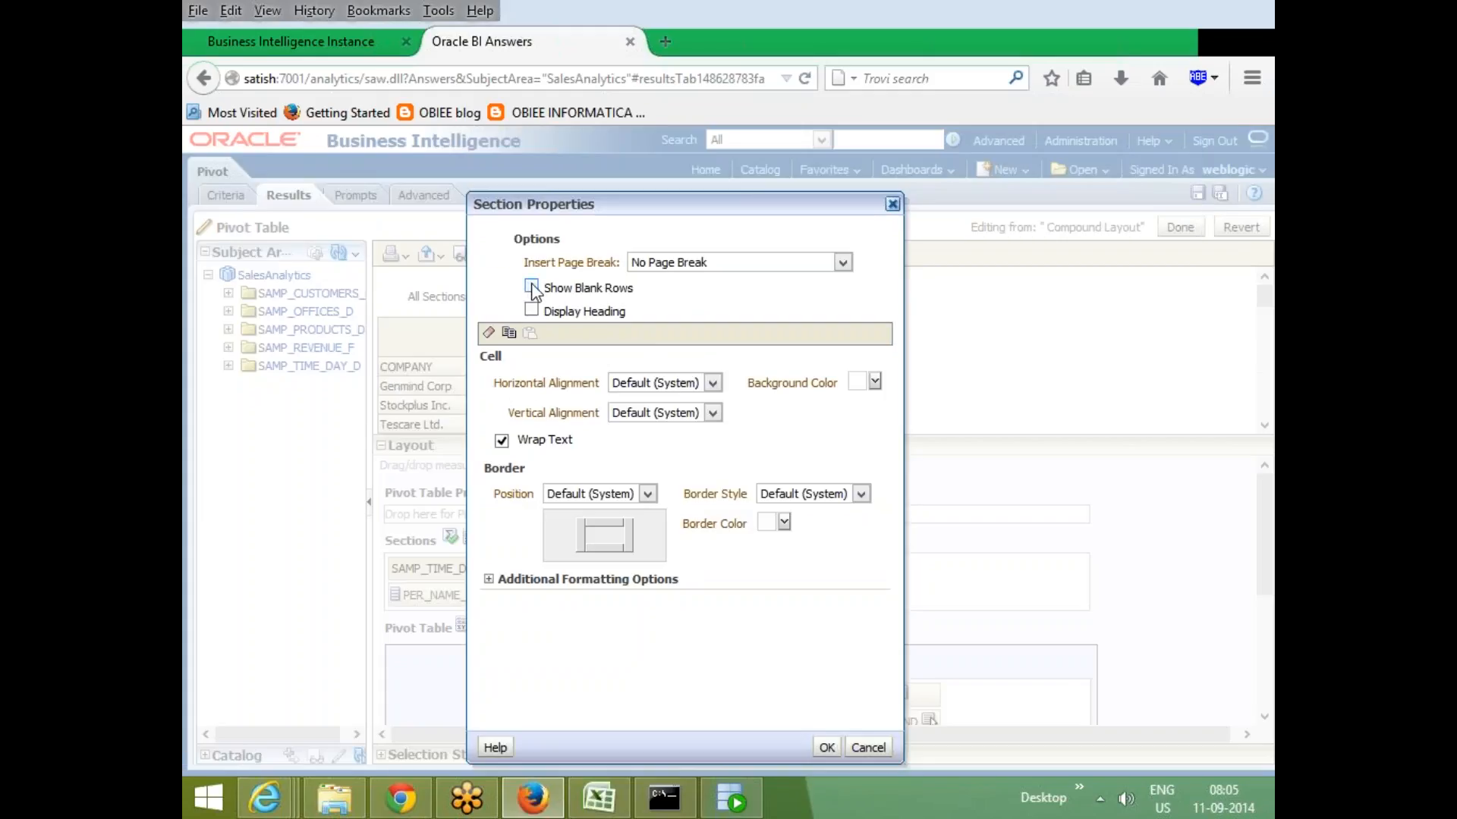
{"action": "left_click", "coordinate": [844, 262]}
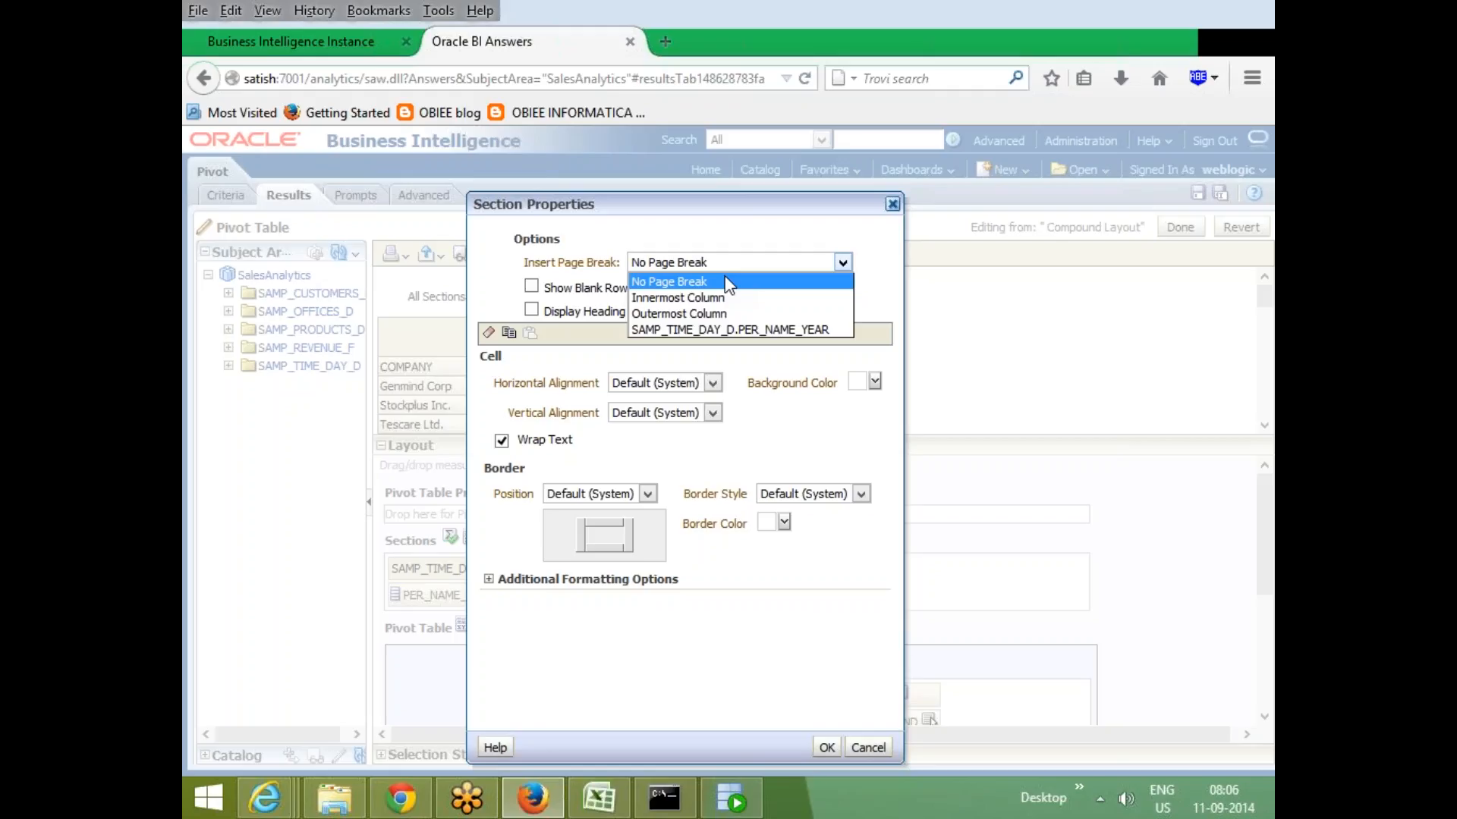
{"action": "left_click", "coordinate": [719, 331]}
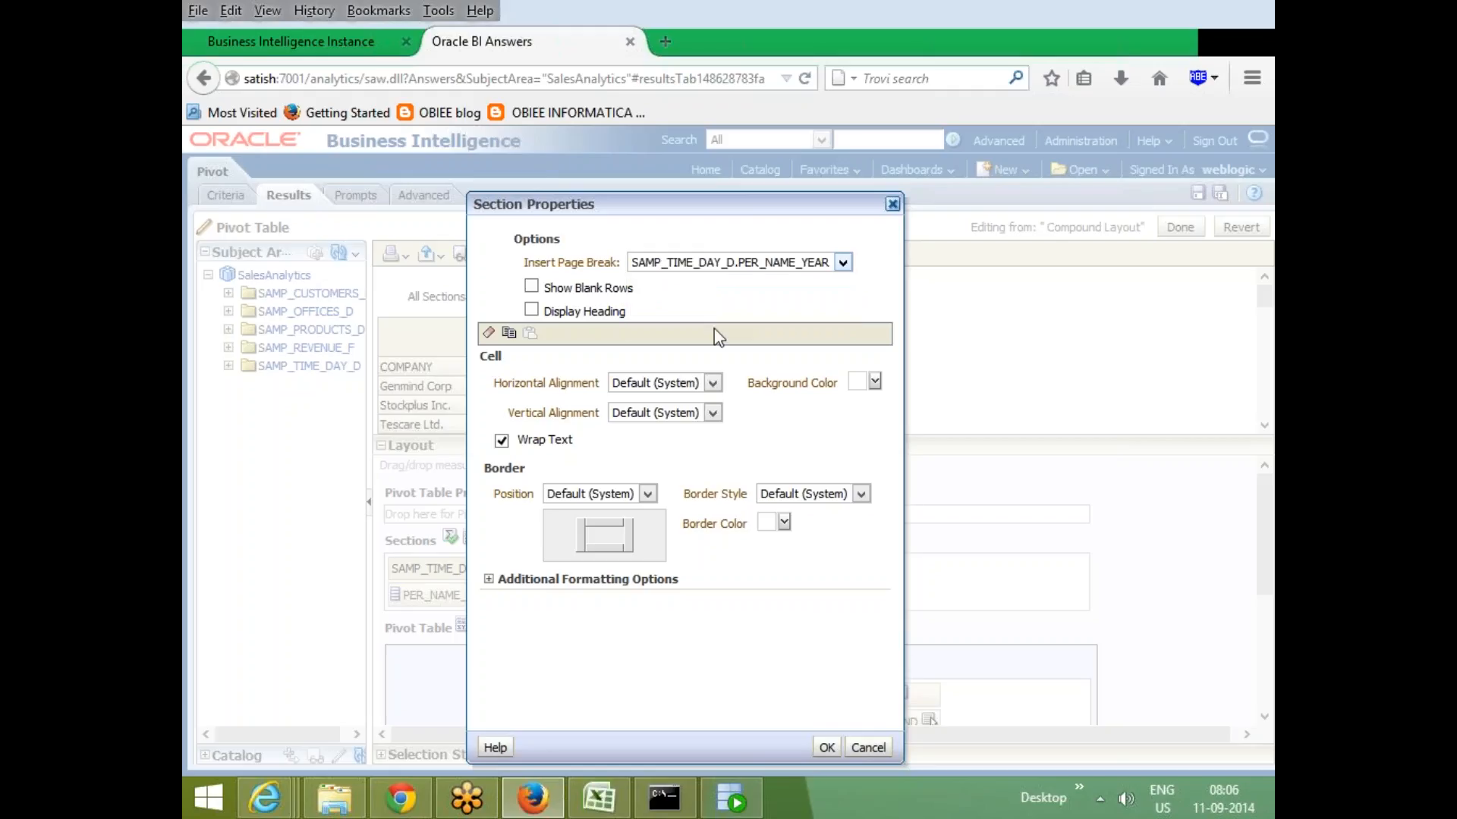
{"action": "left_click", "coordinate": [826, 747]}
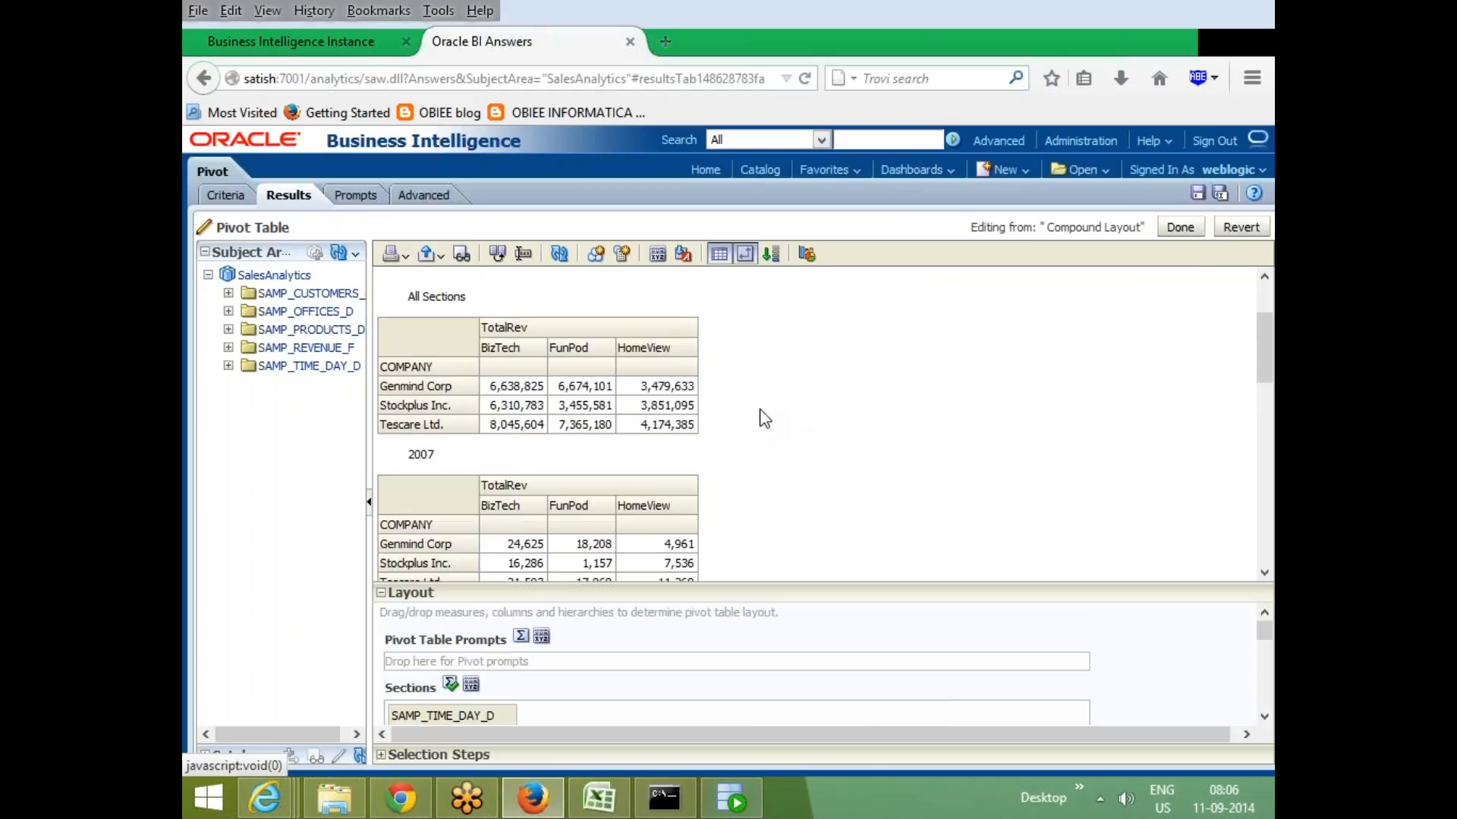
- Open Section Properties for the sections and turn on Display Heading
{"action": "scroll", "coordinate": [762, 417], "scroll_direction": "down", "scroll_amount": 3}
{"action": "scroll", "coordinate": [763, 418], "scroll_direction": "down", "scroll_amount": 7}
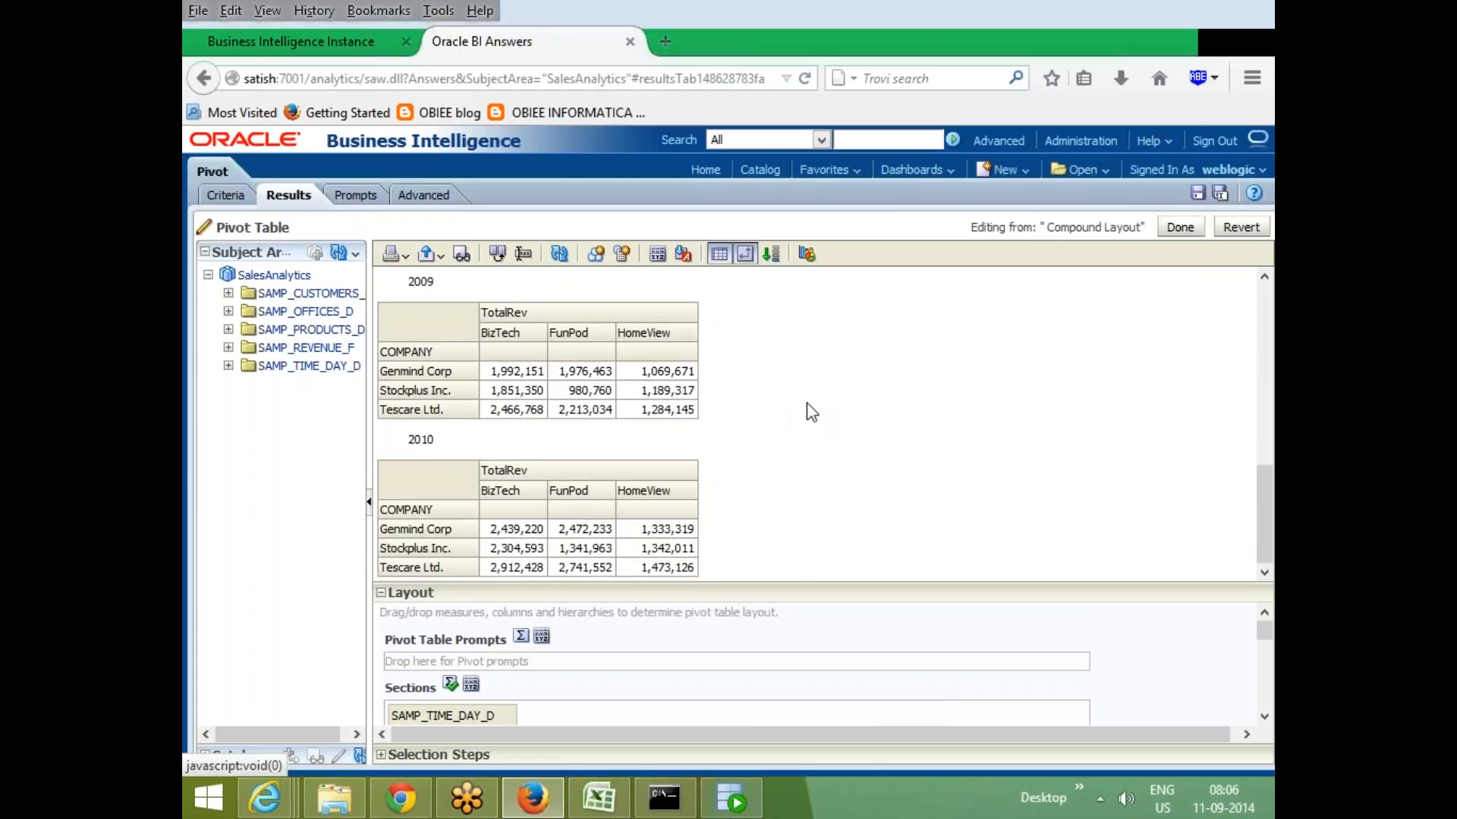
{"action": "scroll", "coordinate": [810, 411], "scroll_direction": "up", "scroll_amount": 10}
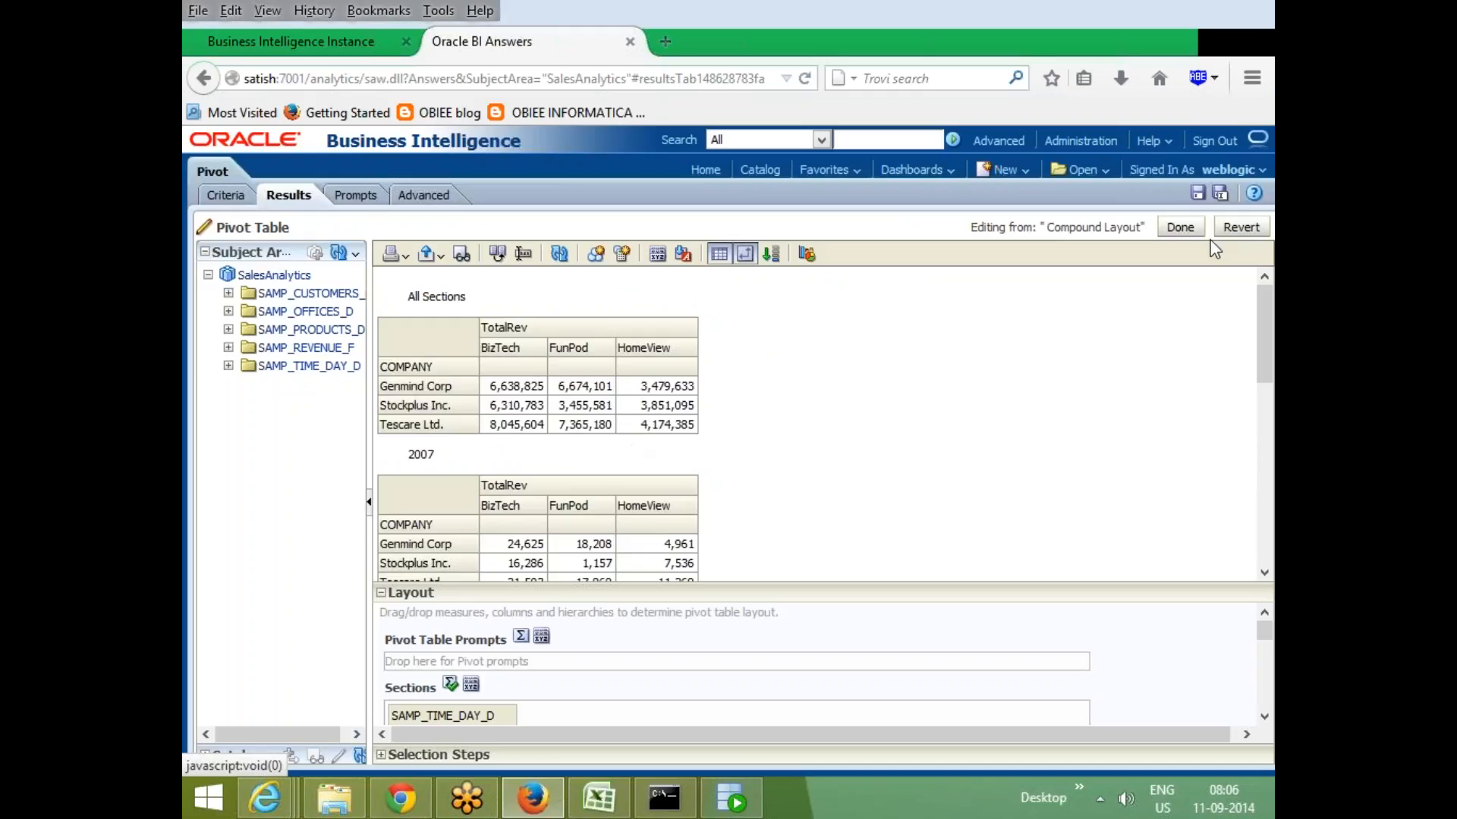
{"action": "scroll", "coordinate": [872, 425], "scroll_direction": "down", "scroll_amount": 1}
{"action": "scroll", "coordinate": [722, 531], "scroll_direction": "down", "scroll_amount": 2}
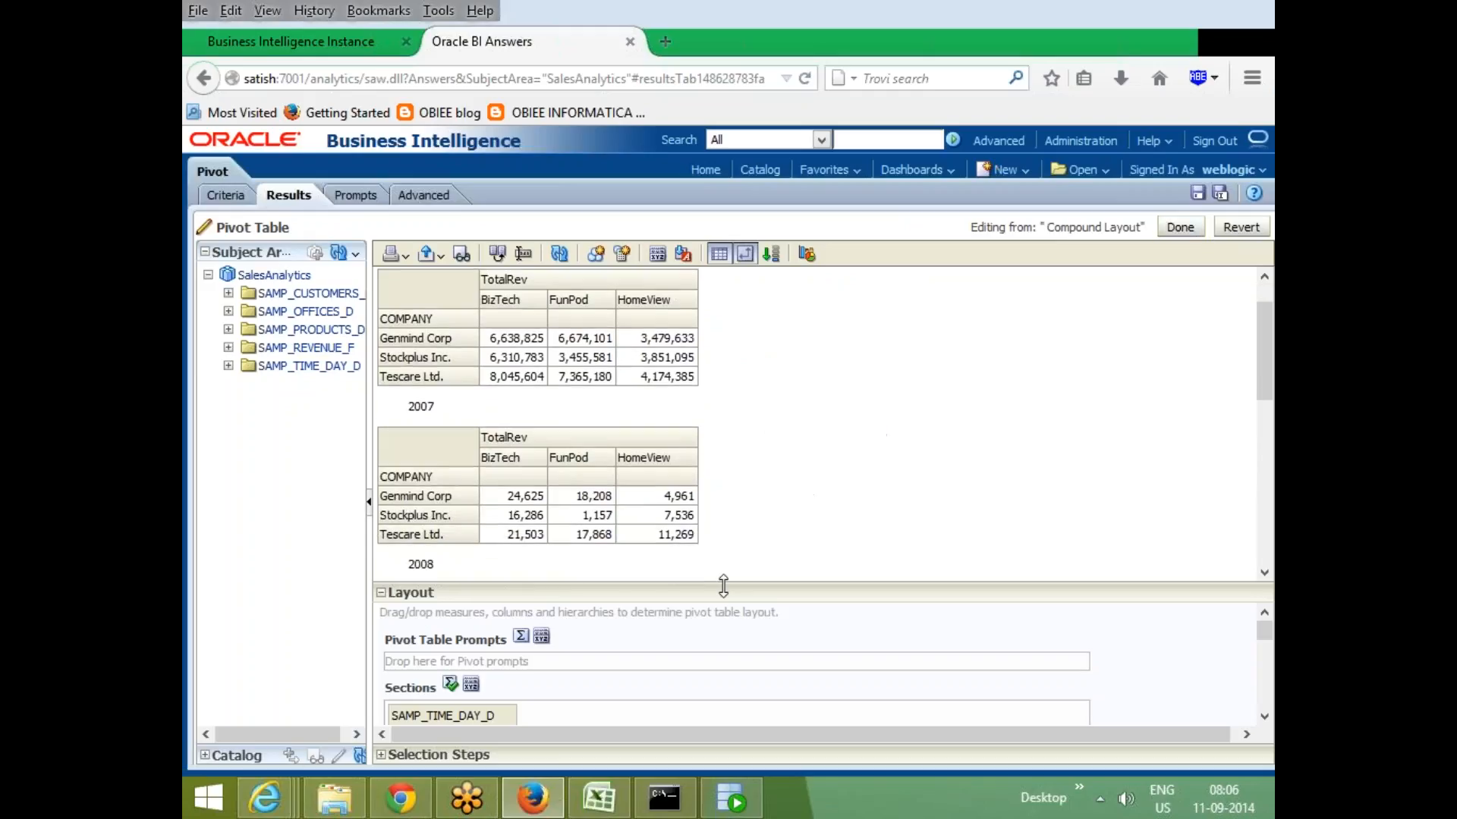
{"action": "left_click_drag", "start_coordinate": [722, 583], "coordinate": [722, 429]}
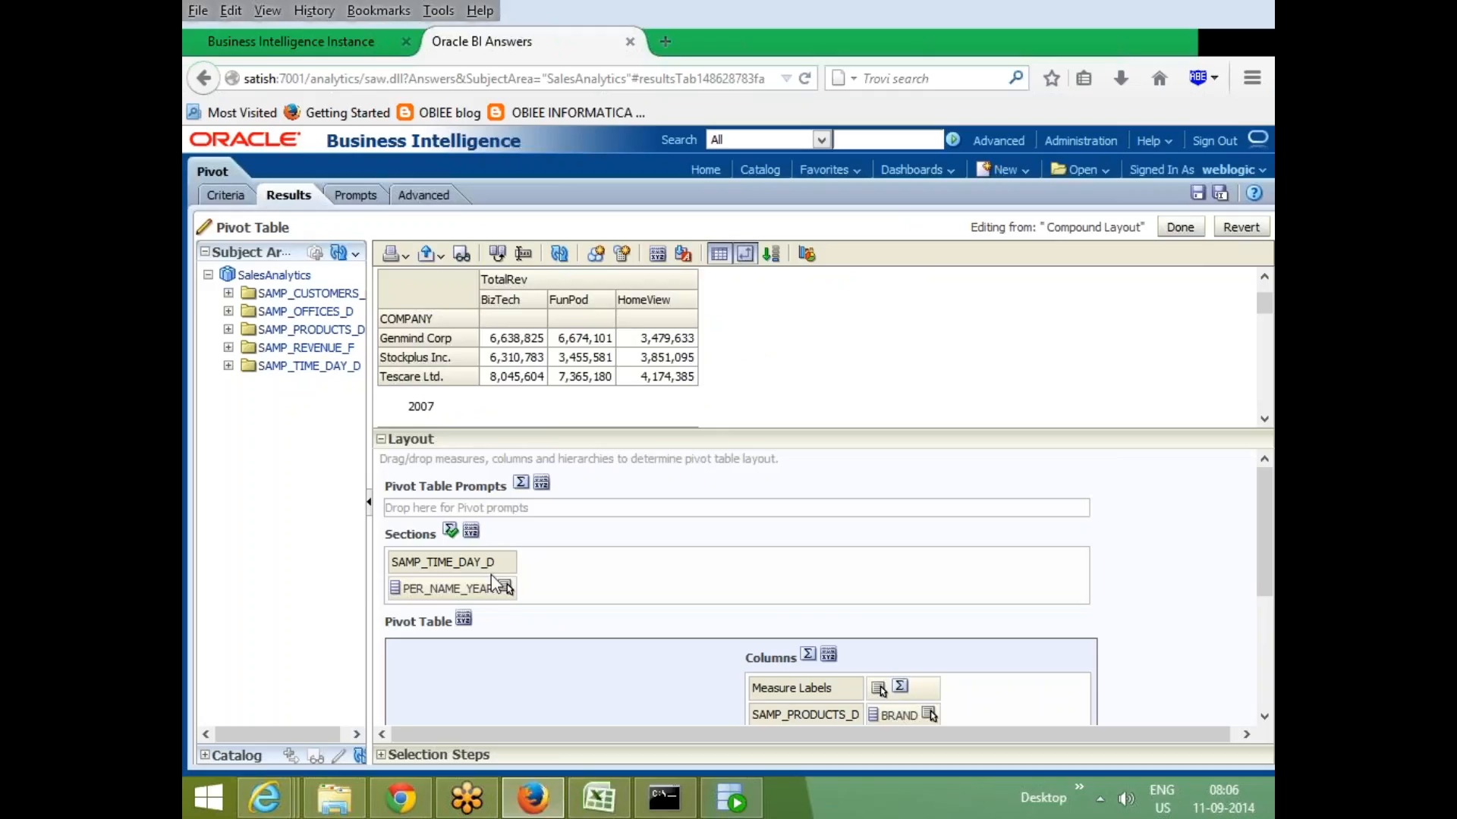
{"action": "left_click", "coordinate": [471, 533]}
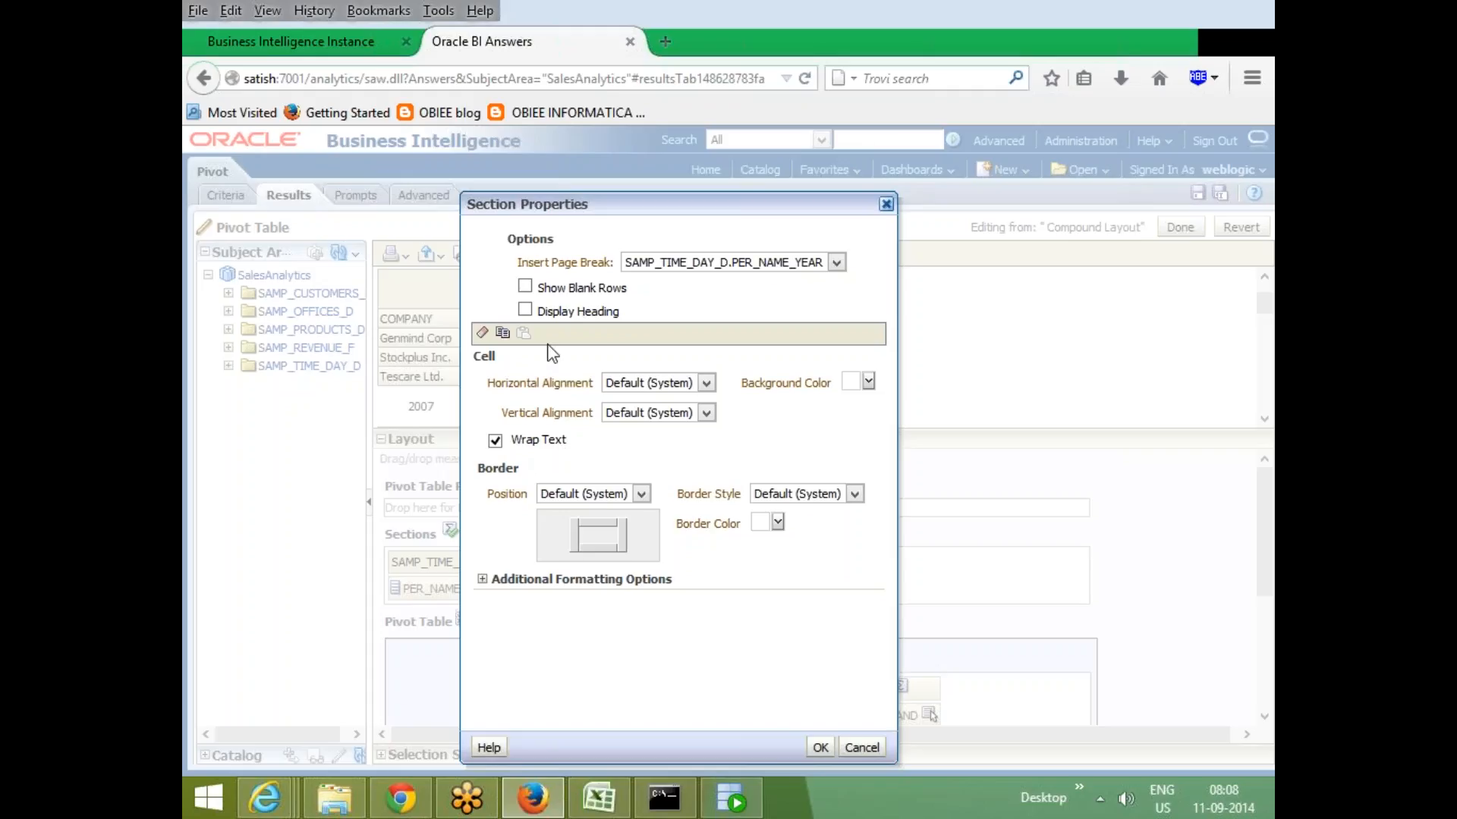
{"action": "left_click", "coordinate": [526, 310]}
{"action": "left_click", "coordinate": [483, 580]}
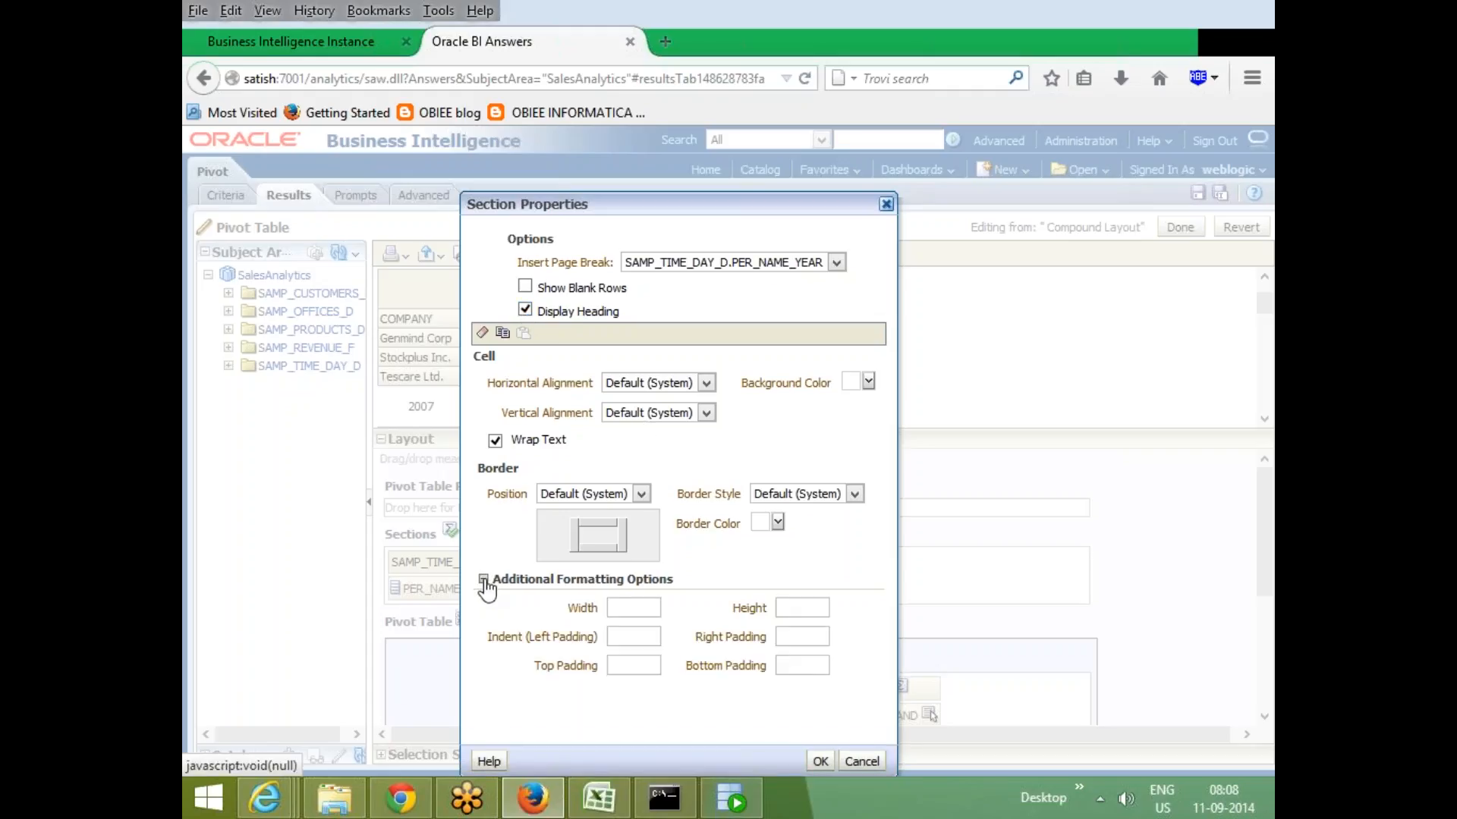
{"action": "left_click", "coordinate": [482, 580]}
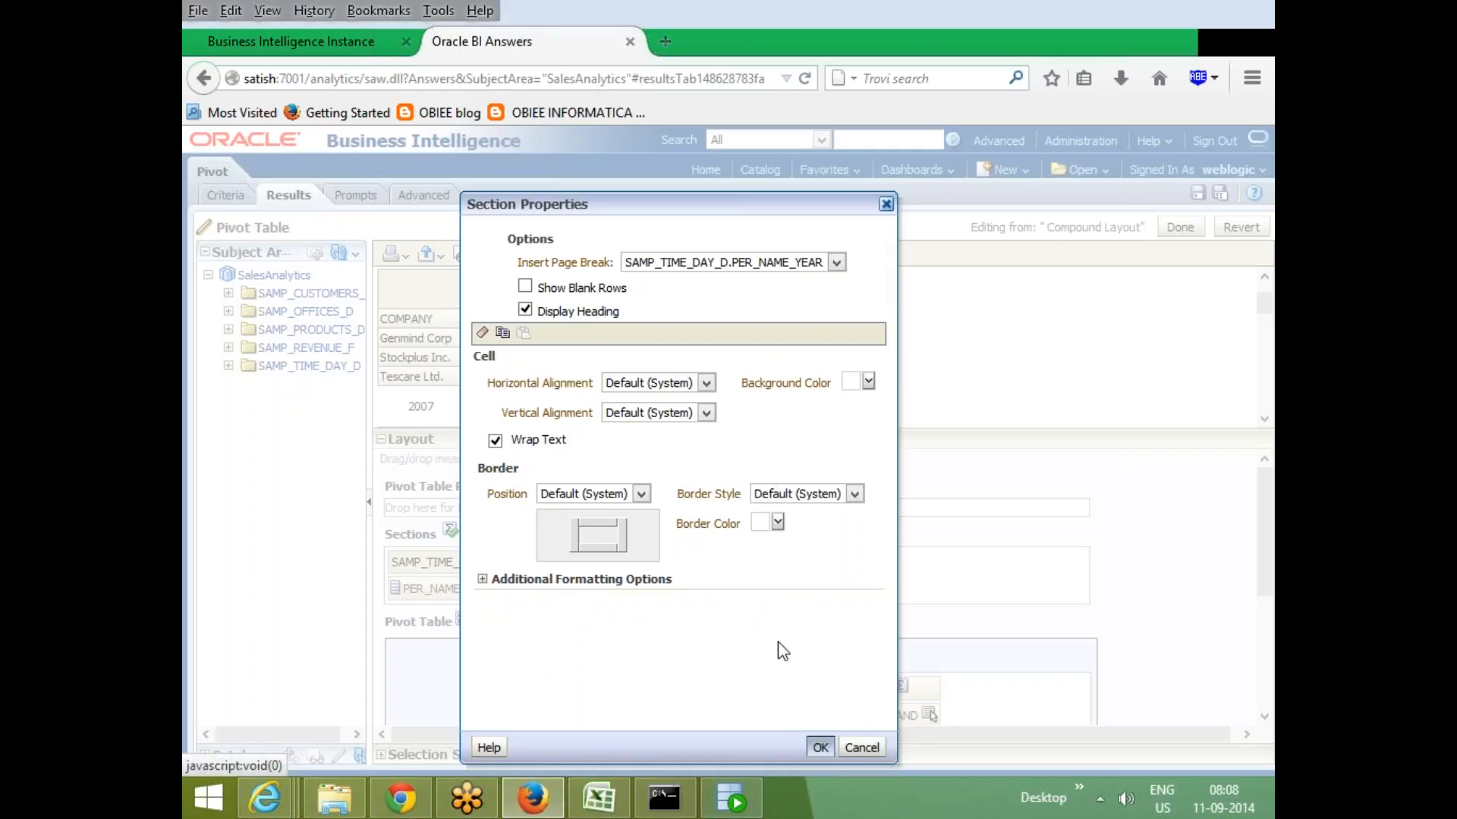
- Start a new calculated item on PER_NAME_YEAR and build the formula '2006'+'2007'
{"action": "scroll", "coordinate": [835, 486], "scroll_direction": "down", "scroll_amount": 3}
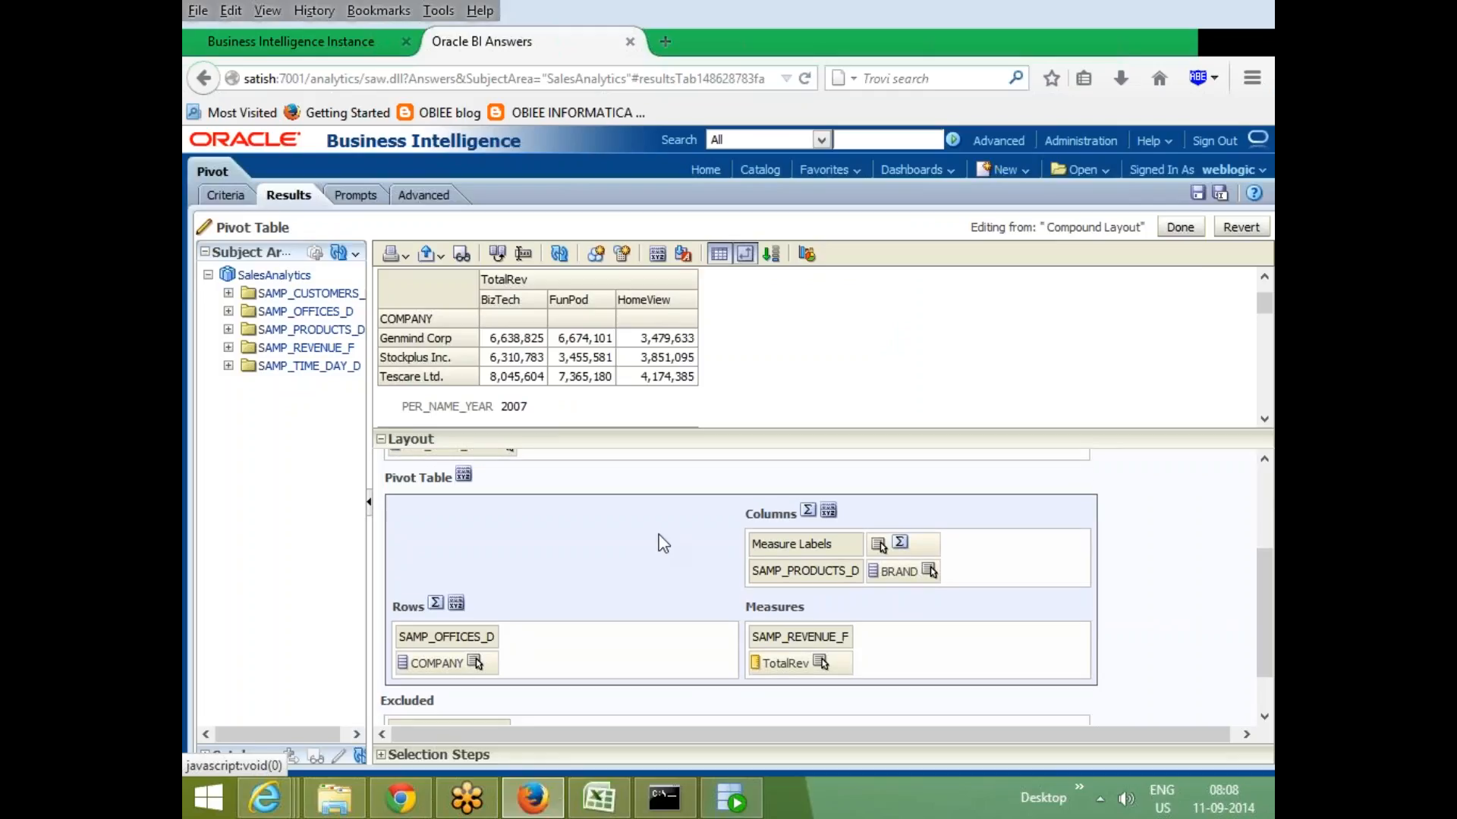
{"action": "scroll", "coordinate": [654, 546], "scroll_direction": "up", "scroll_amount": 3}
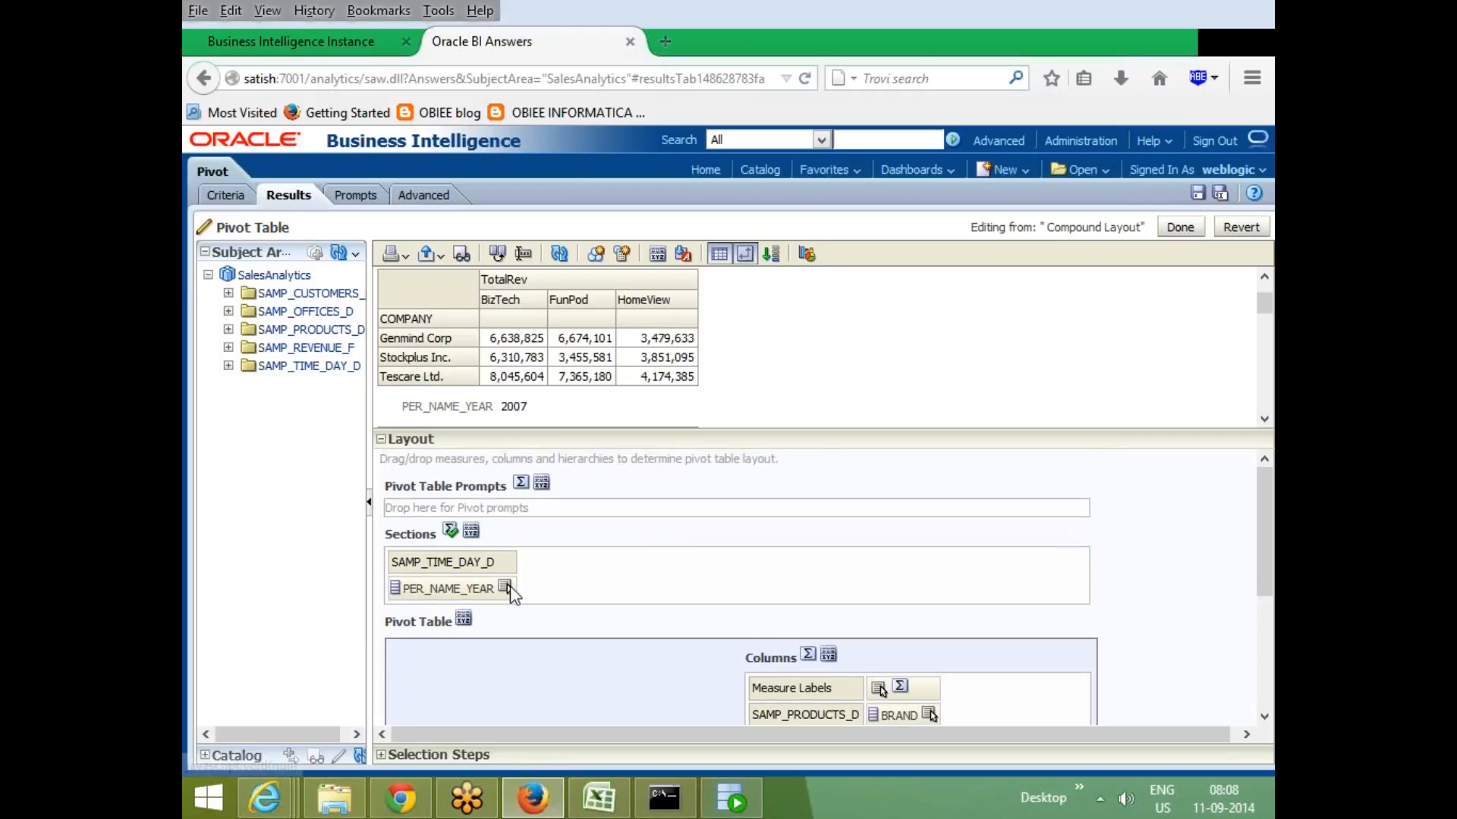
{"action": "left_click", "coordinate": [506, 588]}
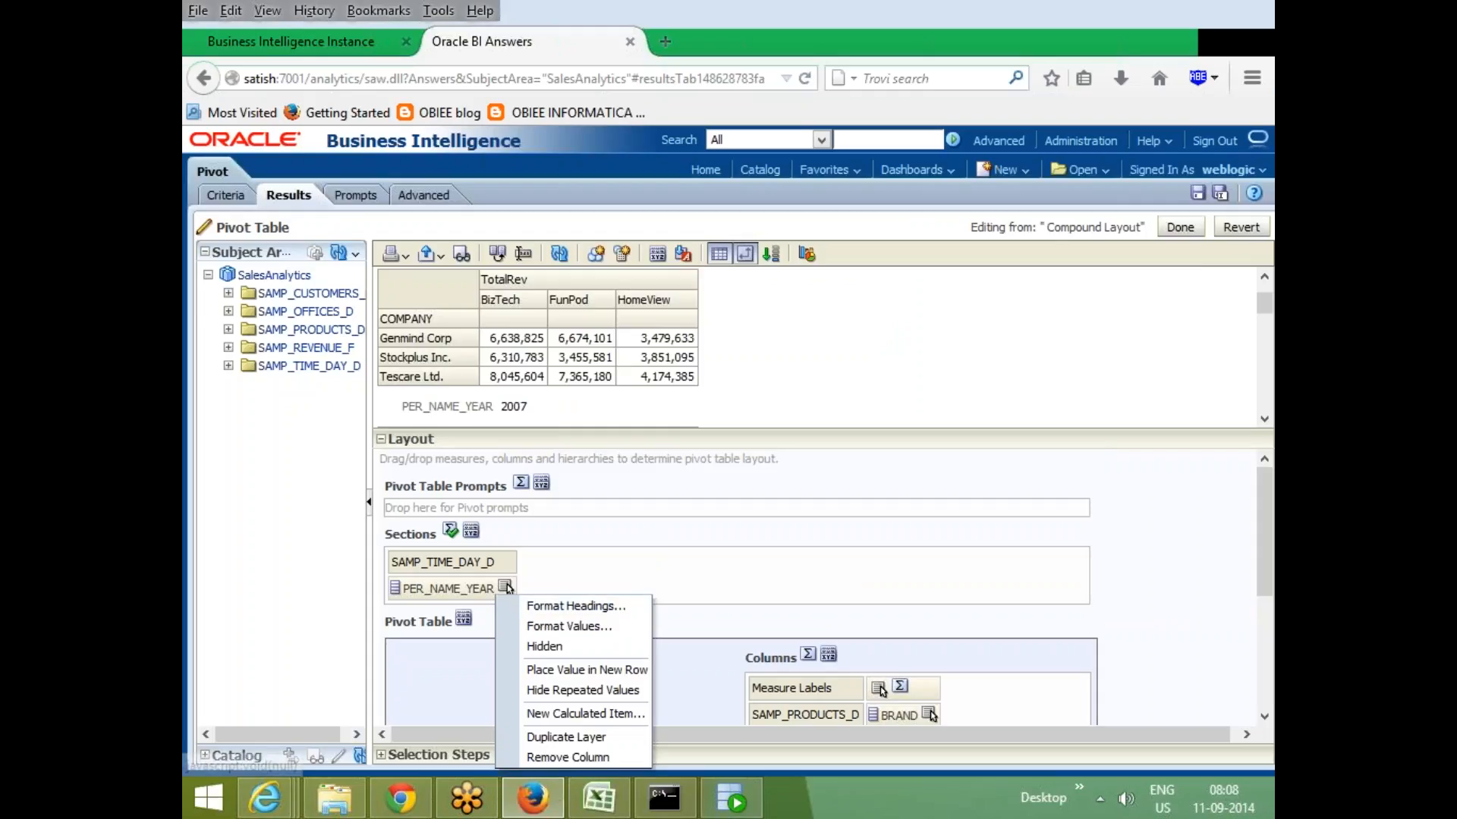
{"action": "left_click", "coordinate": [771, 382]}
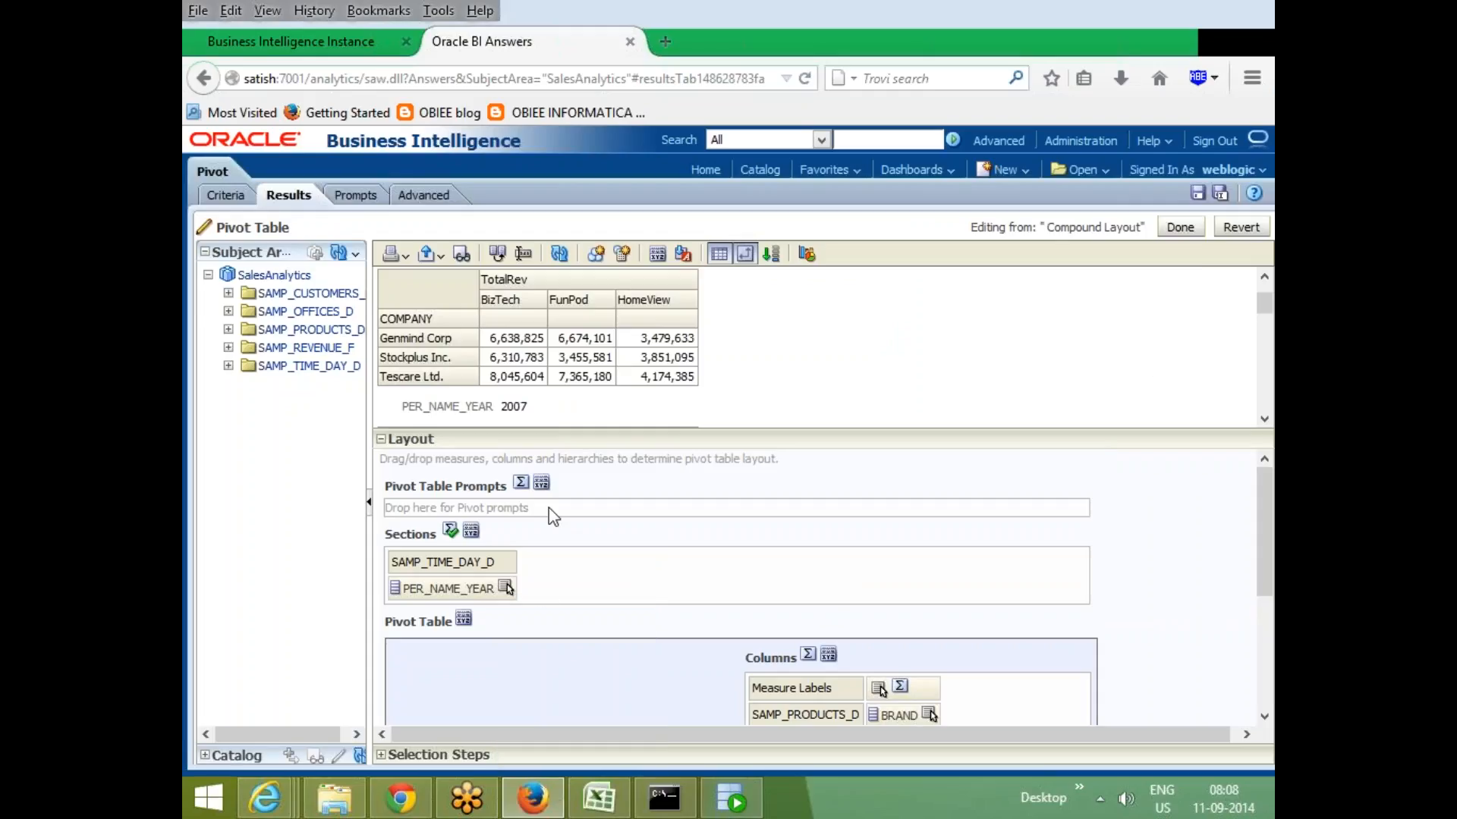
{"action": "left_click", "coordinate": [505, 589]}
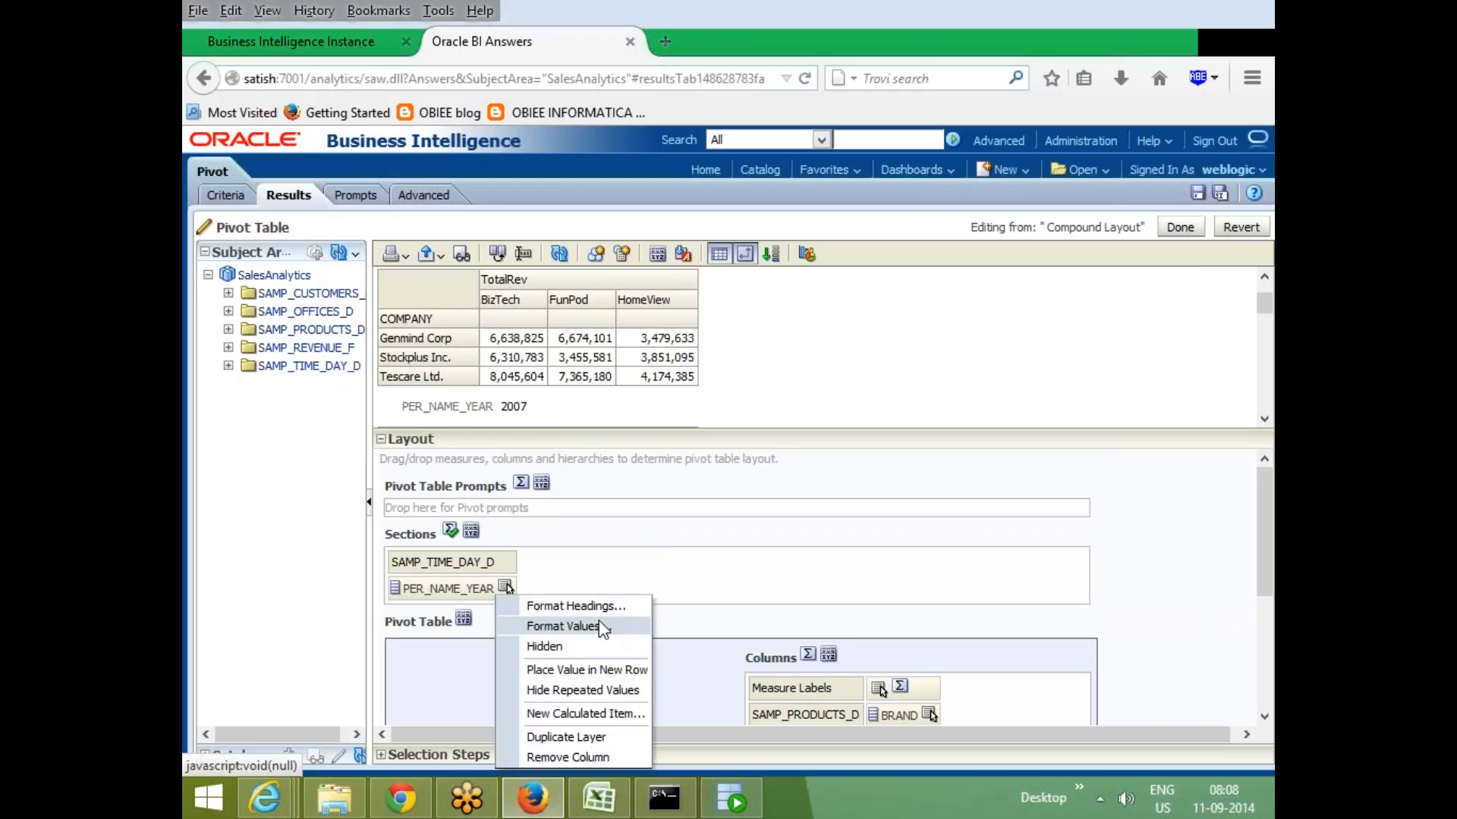
{"action": "left_click", "coordinate": [606, 717]}
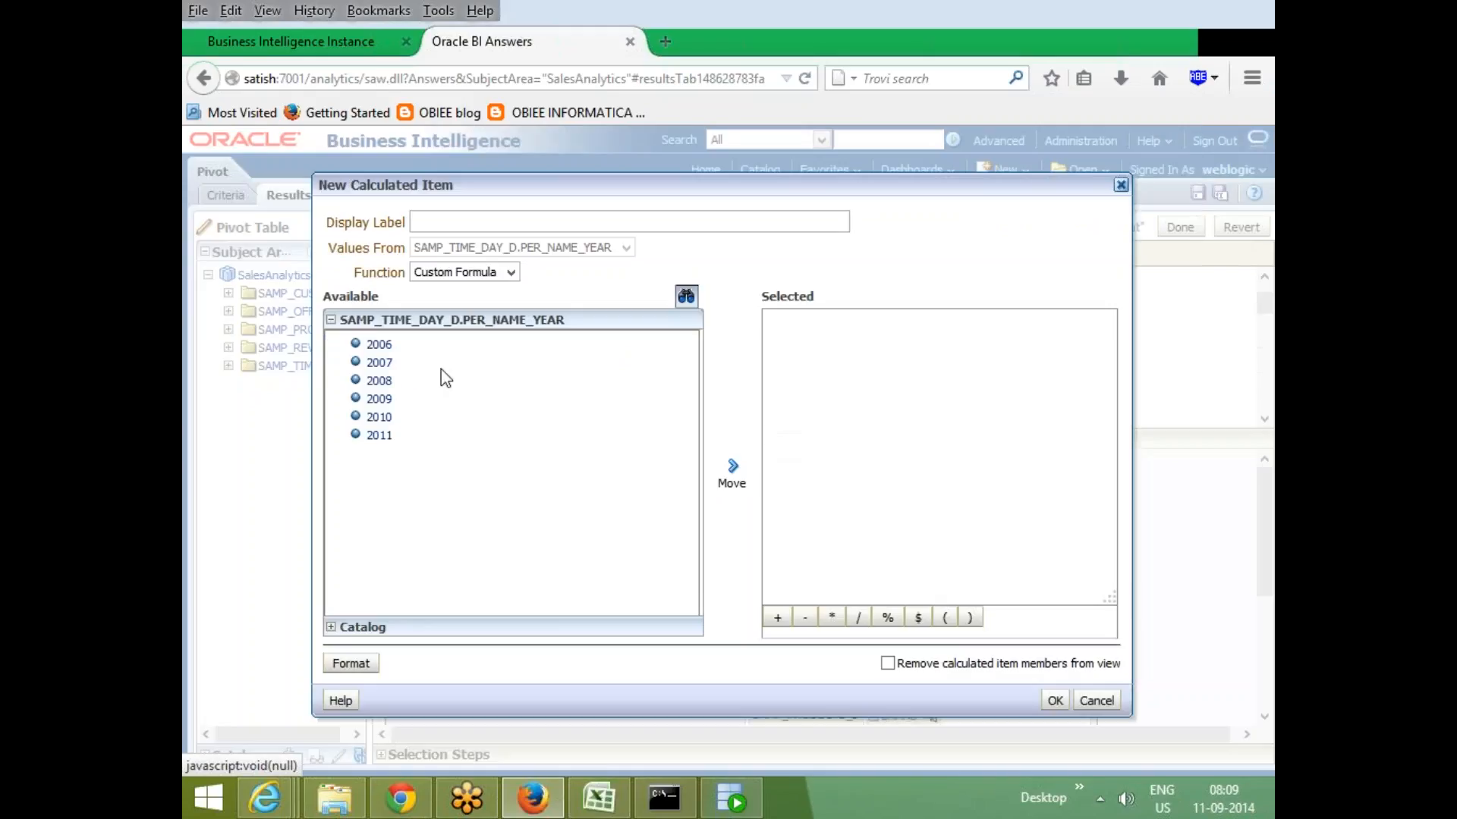
{"action": "left_click", "coordinate": [379, 345]}
{"action": "left_click", "coordinate": [730, 472]}
{"action": "type", "text": "+"}
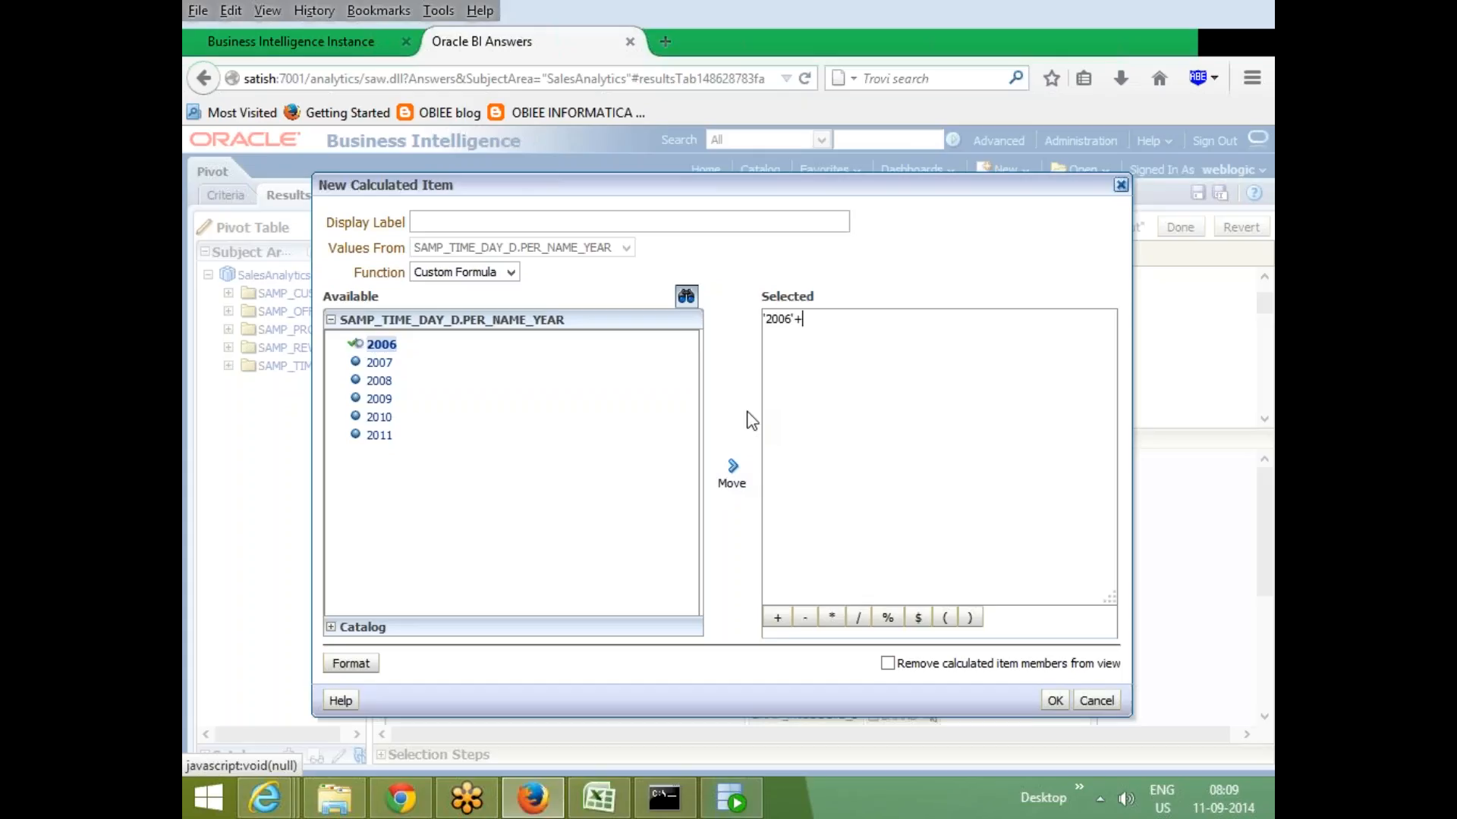
{"action": "left_click", "coordinate": [376, 363]}
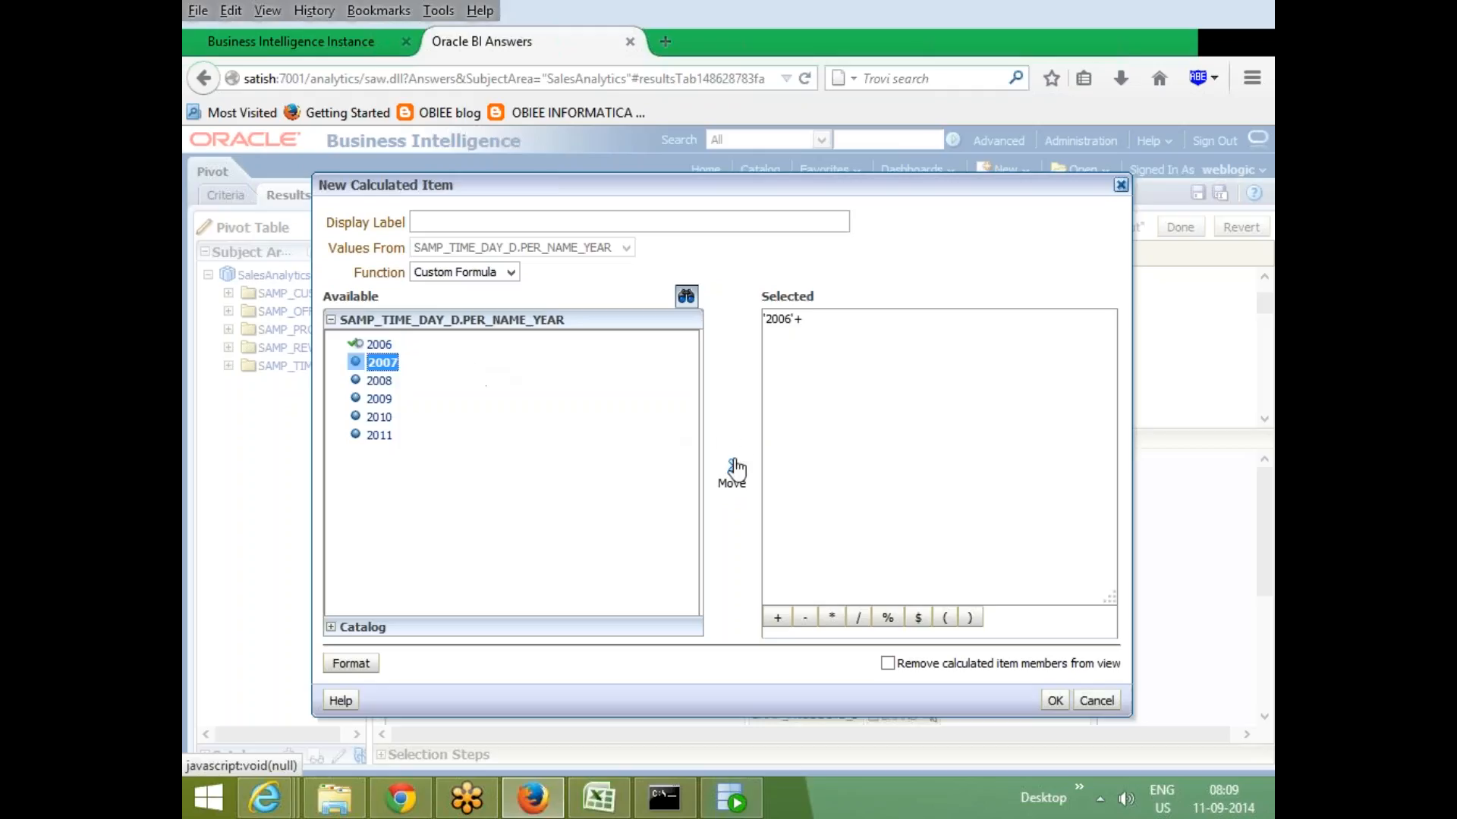
{"action": "left_click", "coordinate": [732, 466]}
- Set the calculated item's display label to sixsev and confirm it
{"action": "left_click", "coordinate": [1055, 701]}
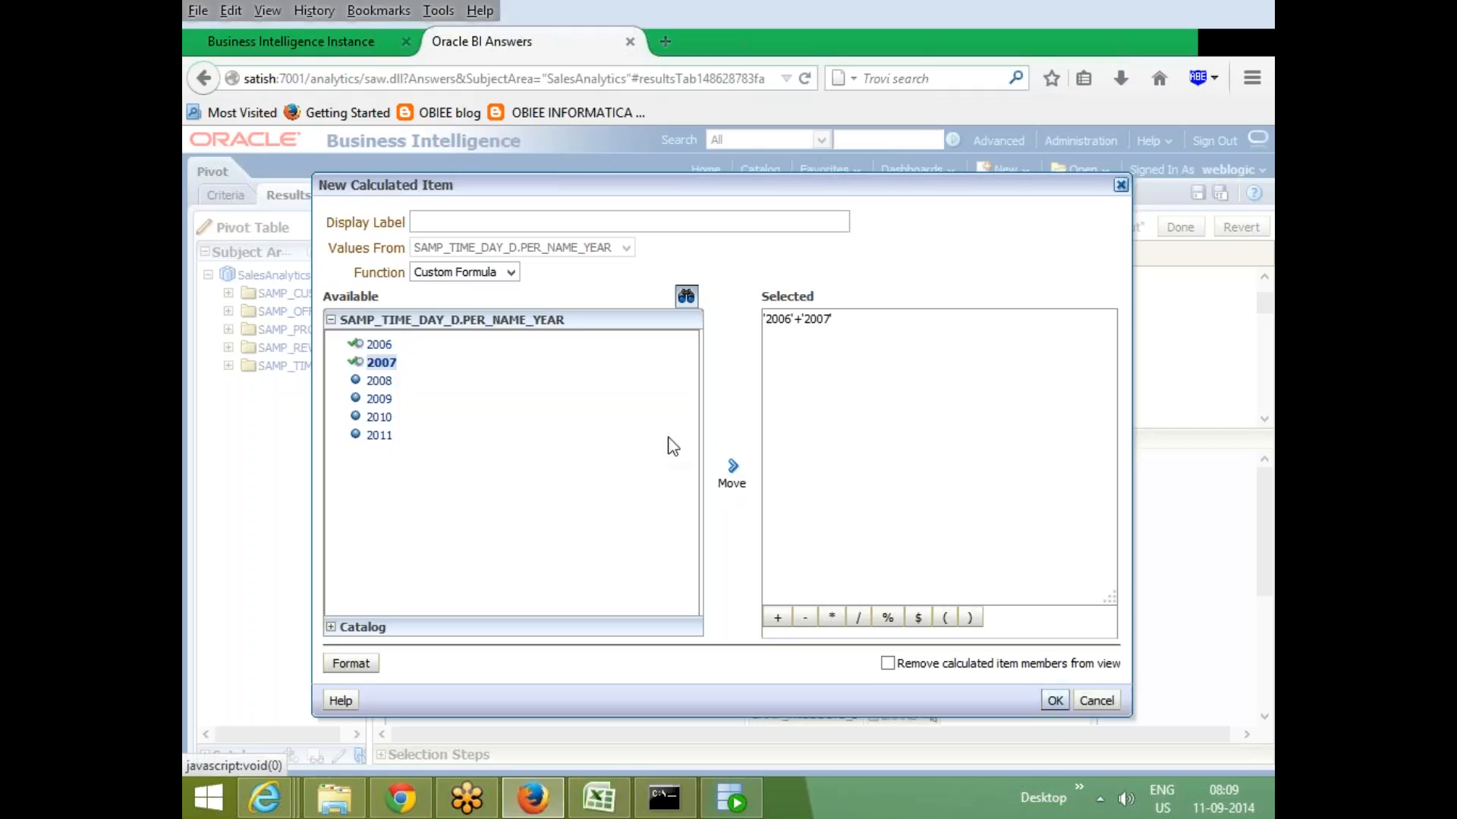
{"action": "left_click", "coordinate": [818, 491]}
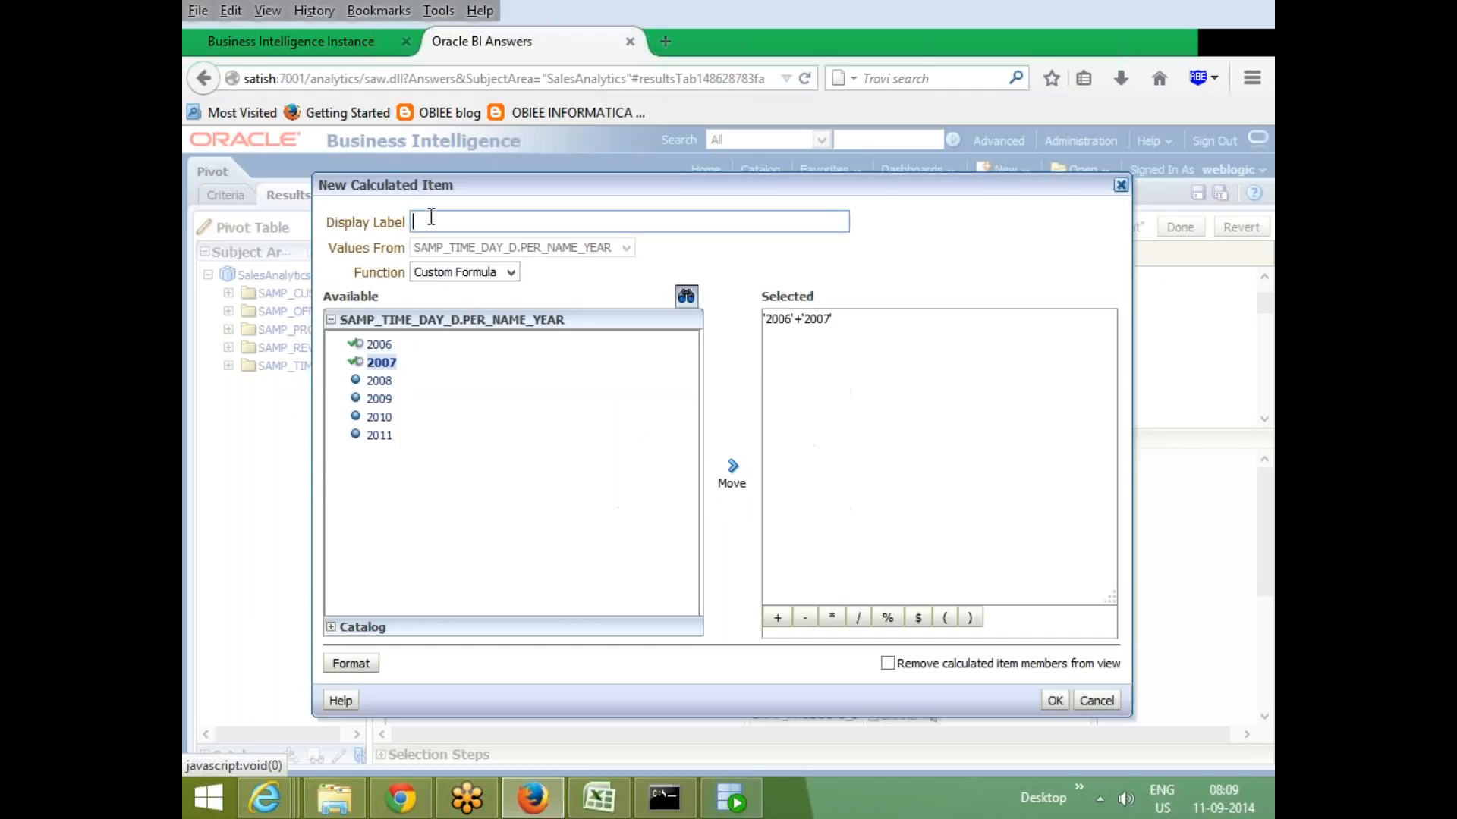
{"action": "type", "text": "sixsev"}
{"action": "left_click", "coordinate": [1055, 700]}
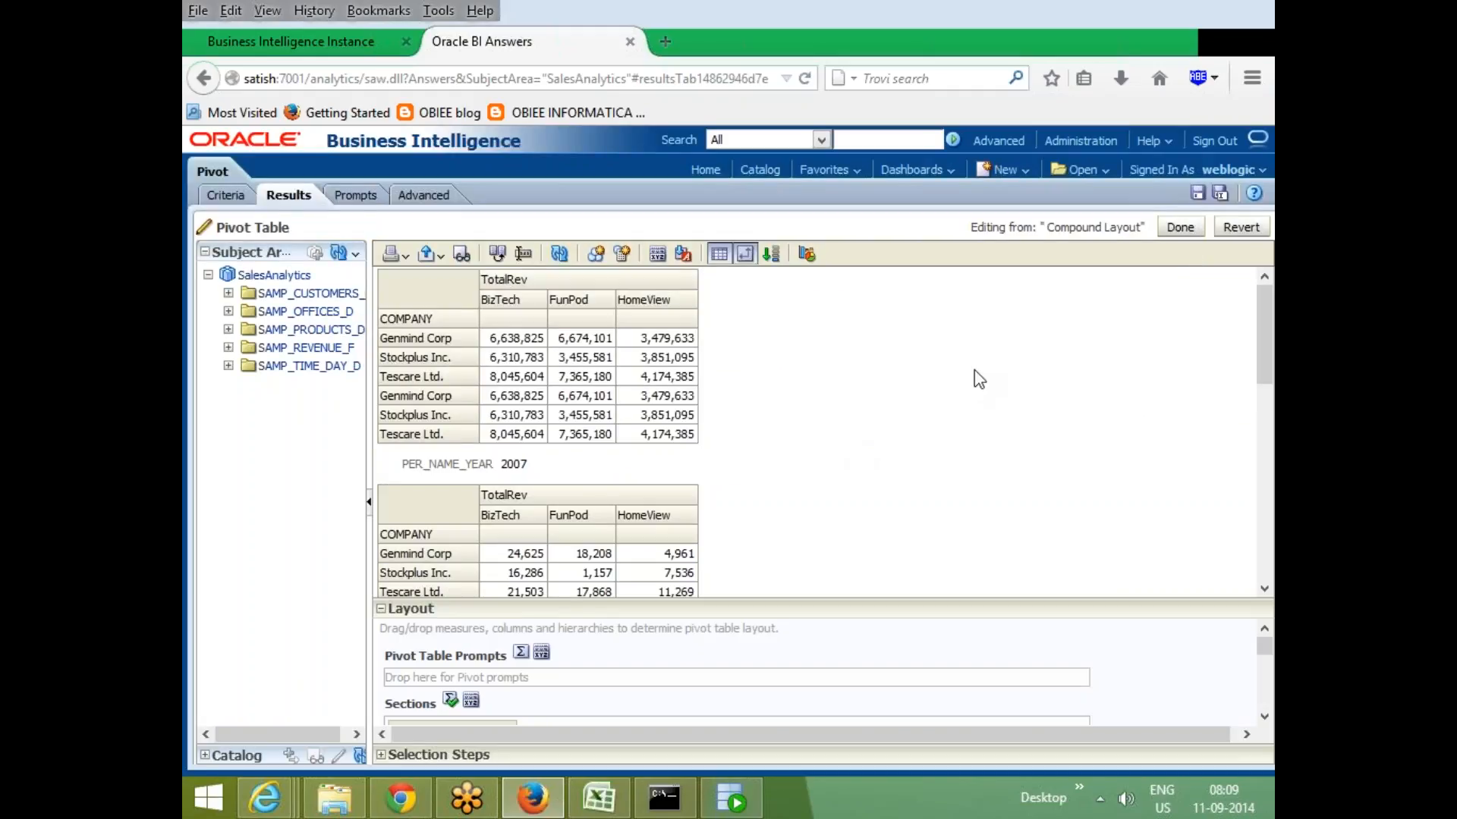
- Set the totals for Measure Labels in the Columns area to After
{"action": "scroll", "coordinate": [974, 370], "scroll_direction": "up", "scroll_amount": 1}
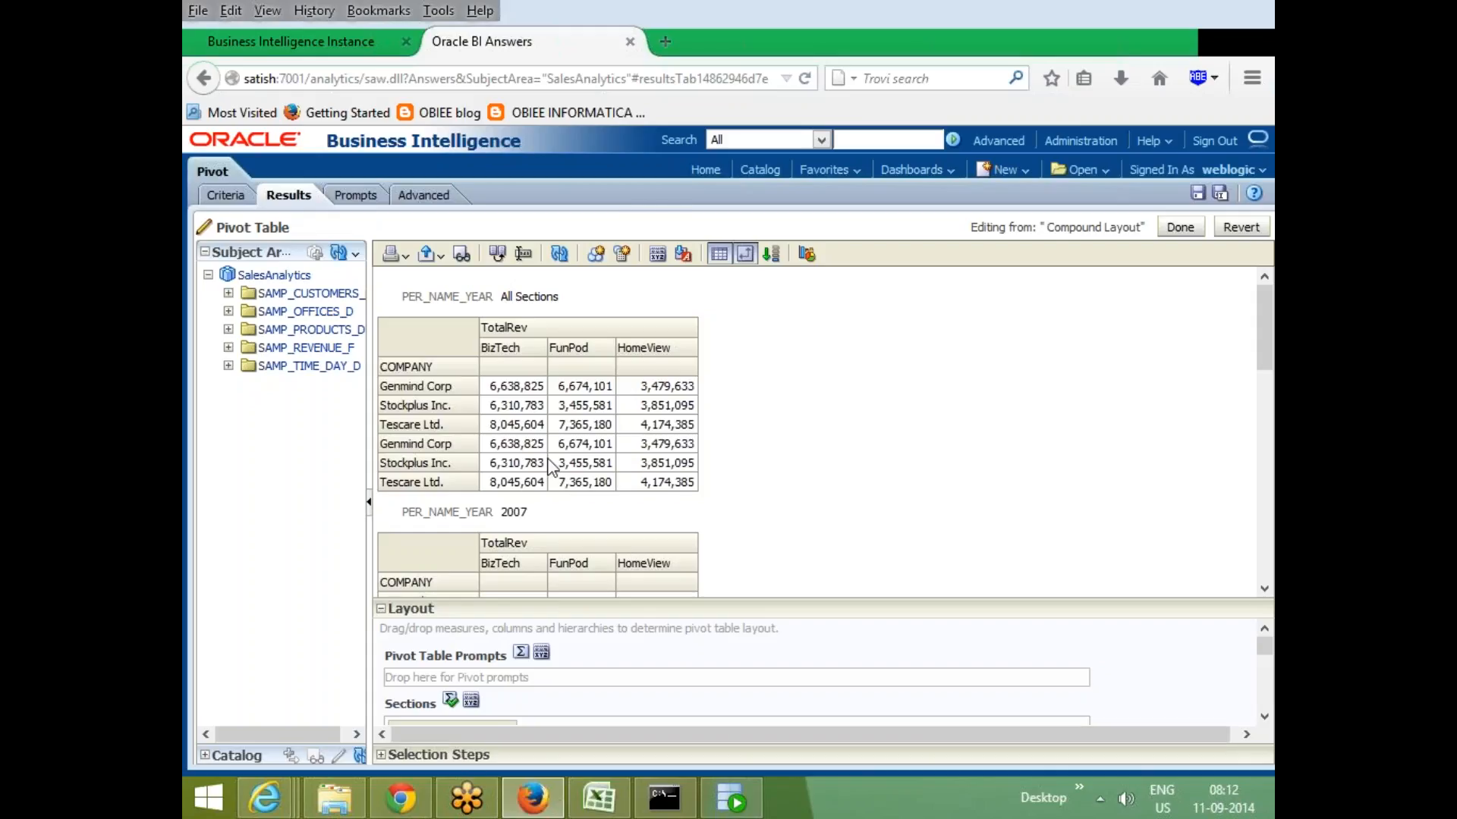
{"action": "scroll", "coordinate": [549, 464], "scroll_direction": "down", "scroll_amount": 5}
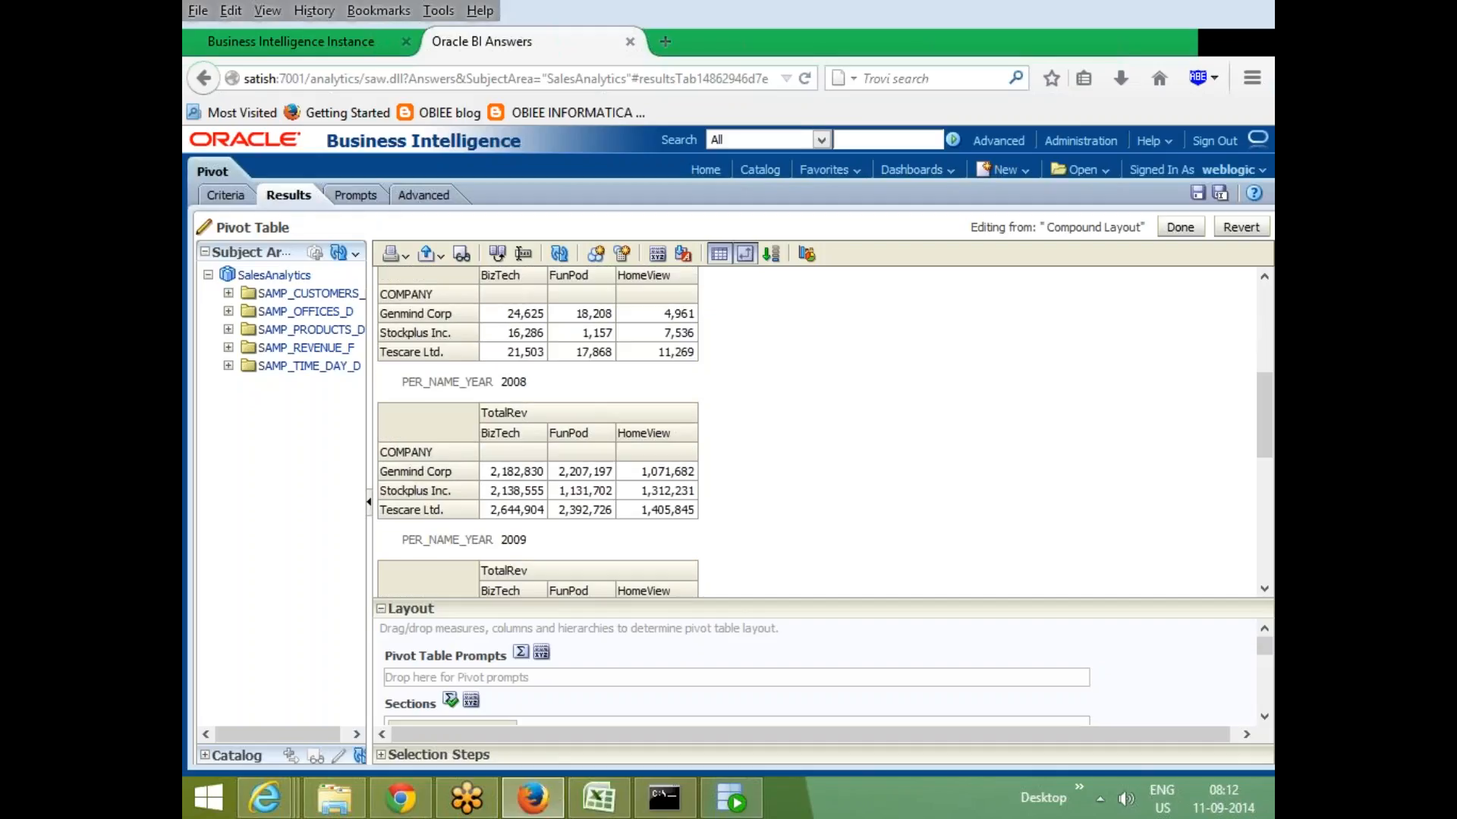
{"action": "scroll", "coordinate": [525, 501], "scroll_direction": "down", "scroll_amount": 7}
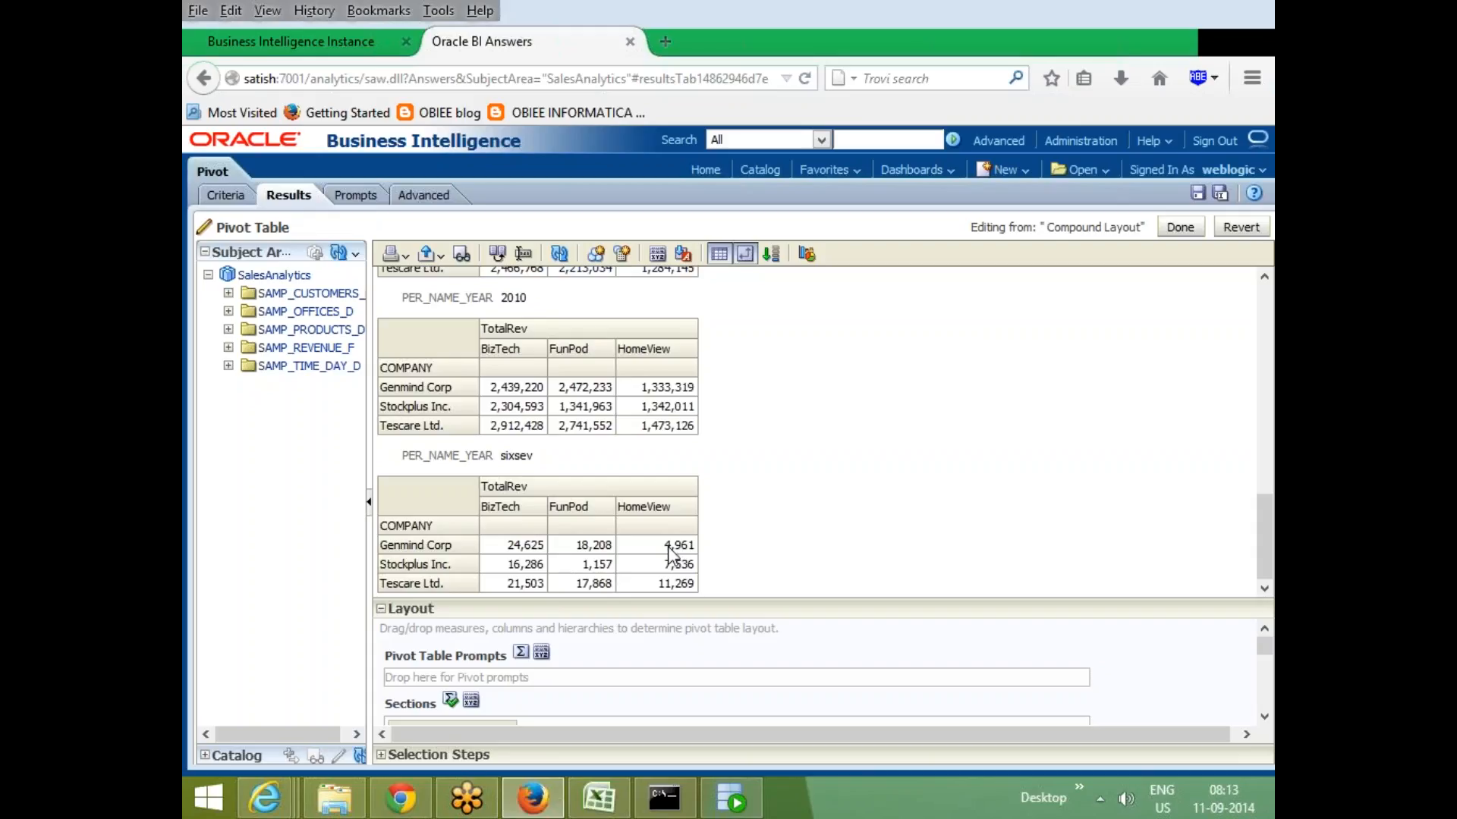
{"action": "left_click_drag", "start_coordinate": [770, 598], "coordinate": [770, 388]}
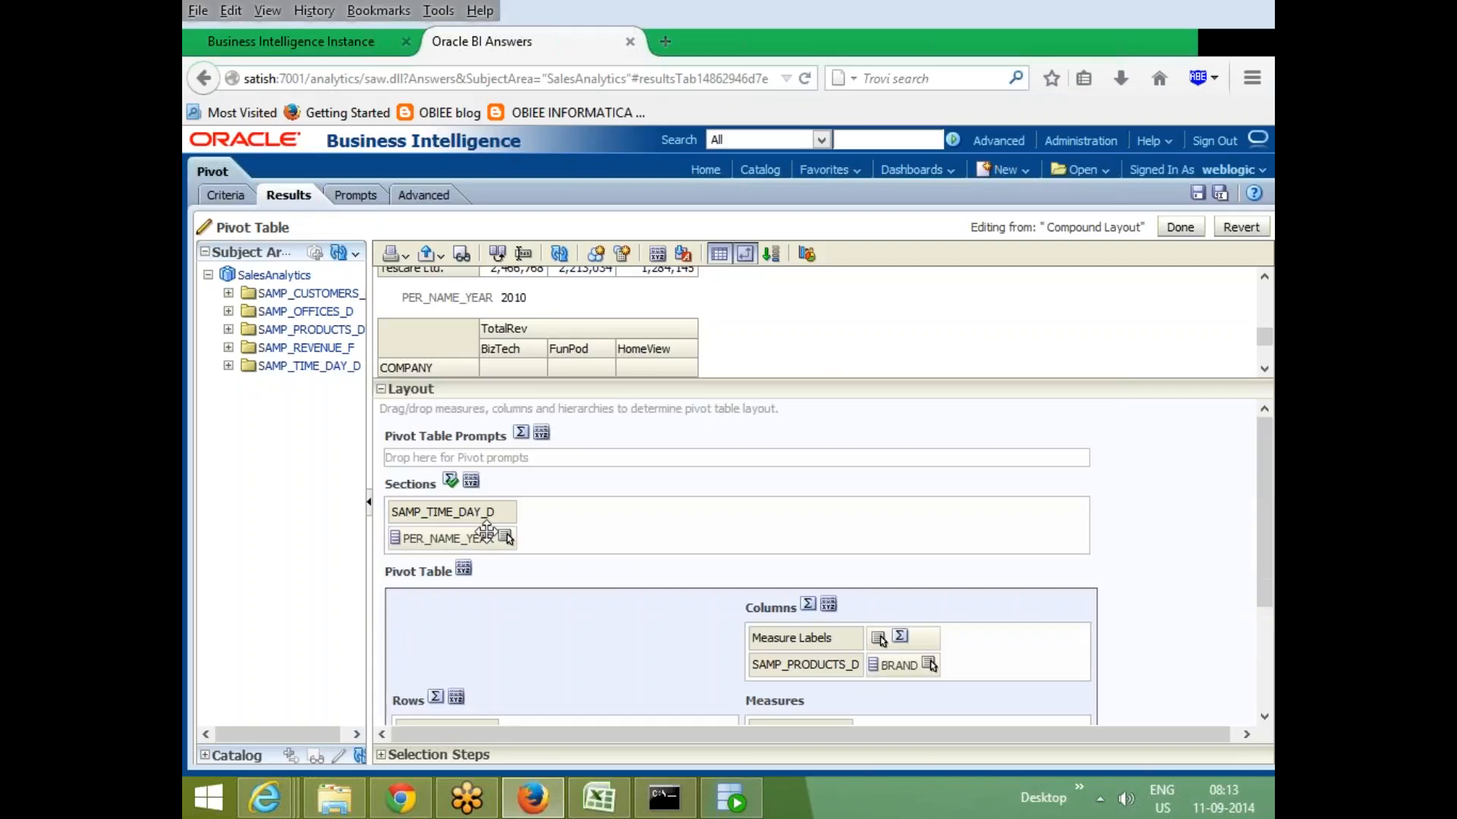
{"action": "scroll", "coordinate": [930, 531], "scroll_direction": "down", "scroll_amount": 3}
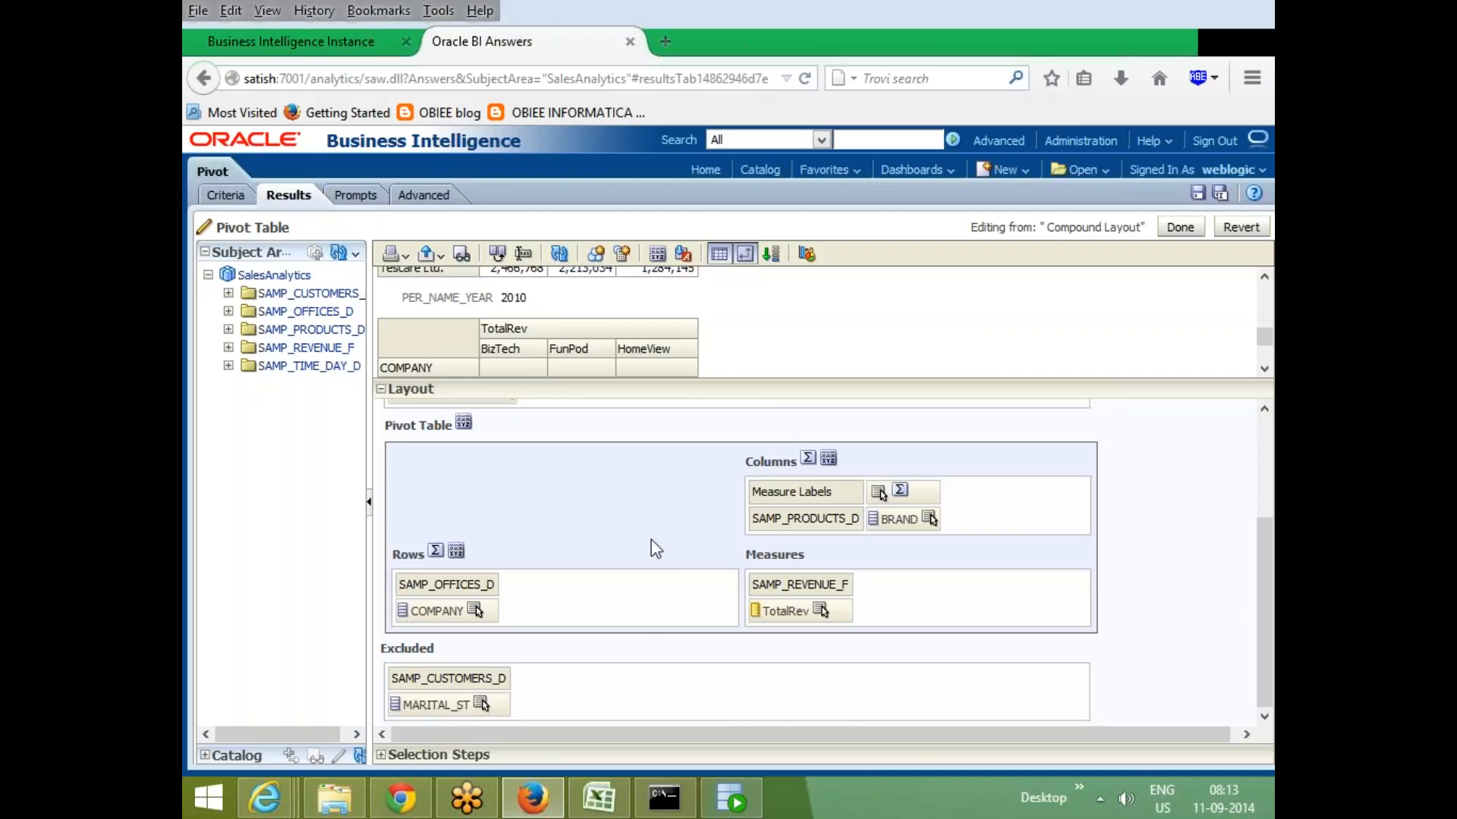
{"action": "scroll", "coordinate": [653, 542], "scroll_direction": "up", "scroll_amount": 1}
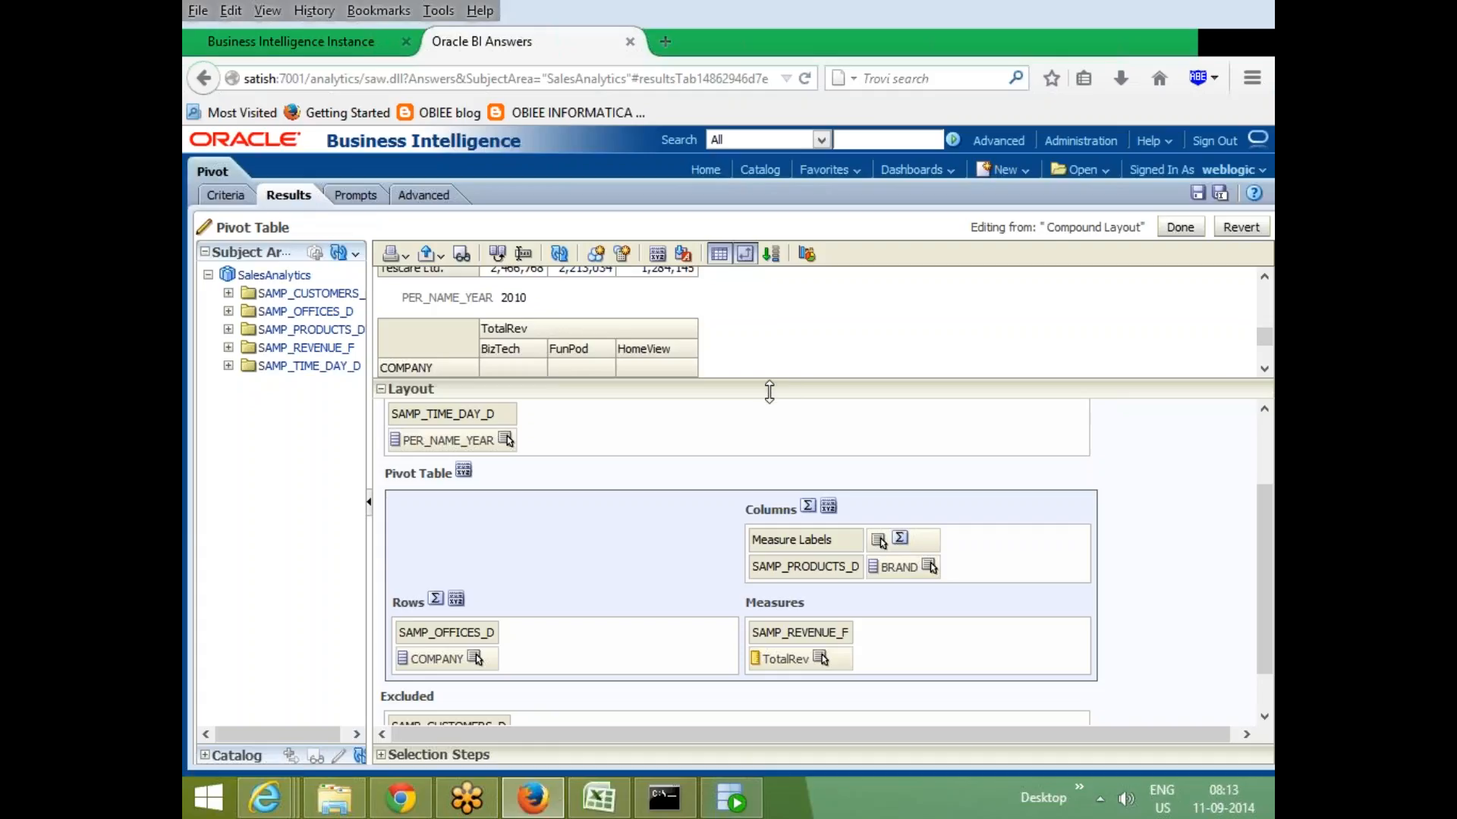
{"action": "left_click_drag", "start_coordinate": [768, 386], "coordinate": [769, 463]}
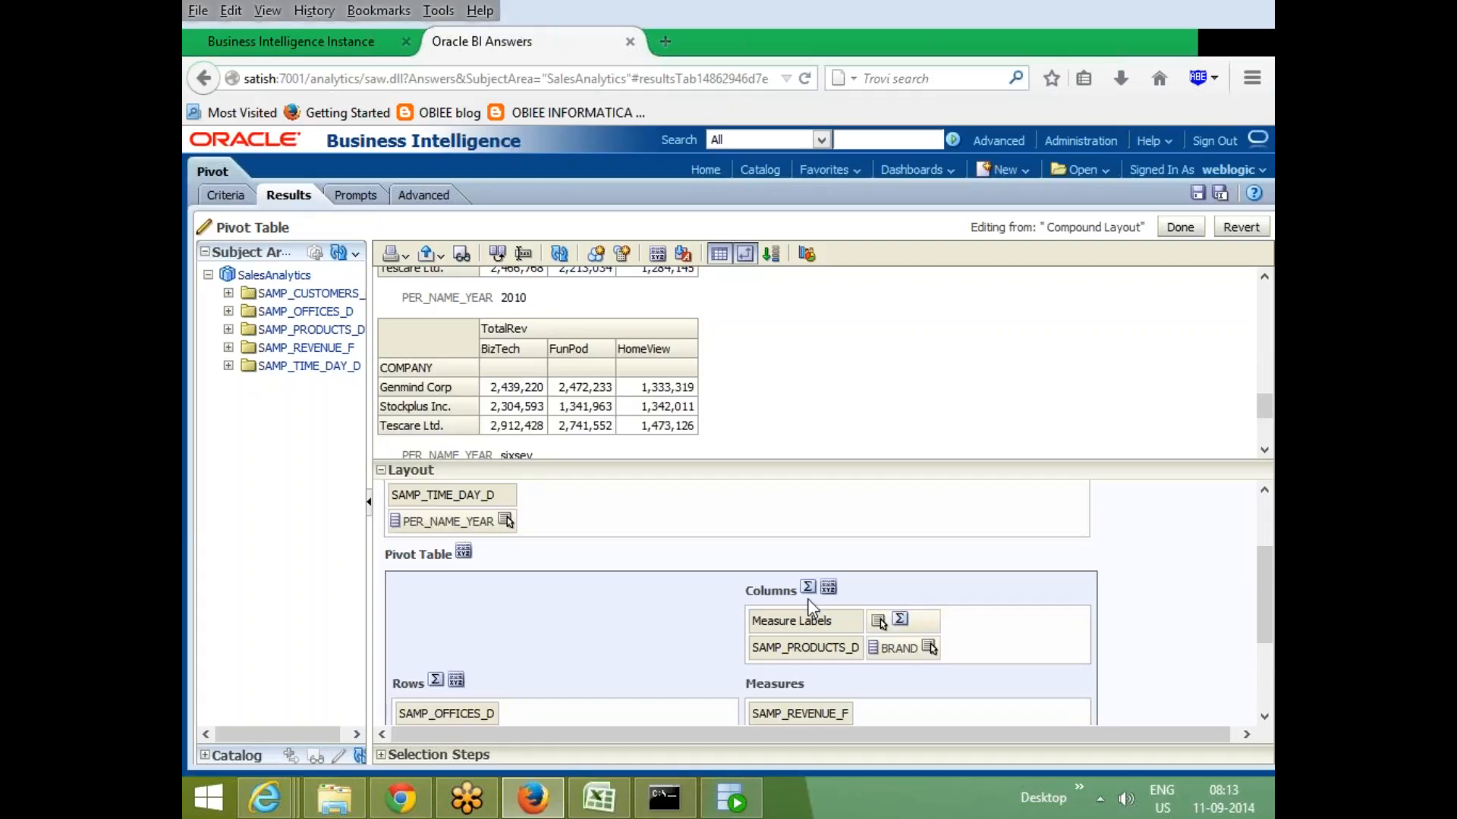
{"action": "left_click", "coordinate": [879, 621]}
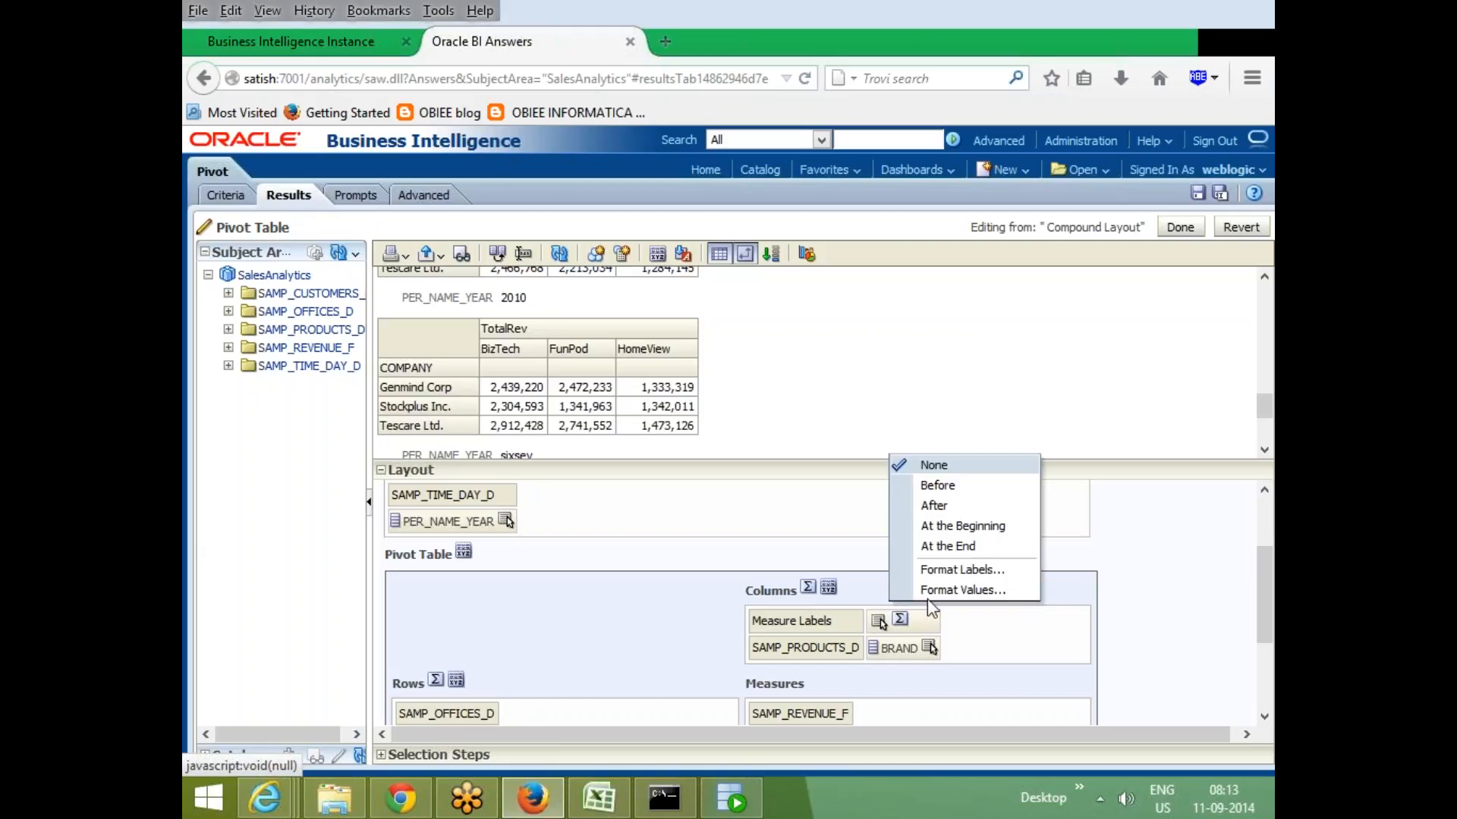
{"action": "left_click", "coordinate": [952, 507]}
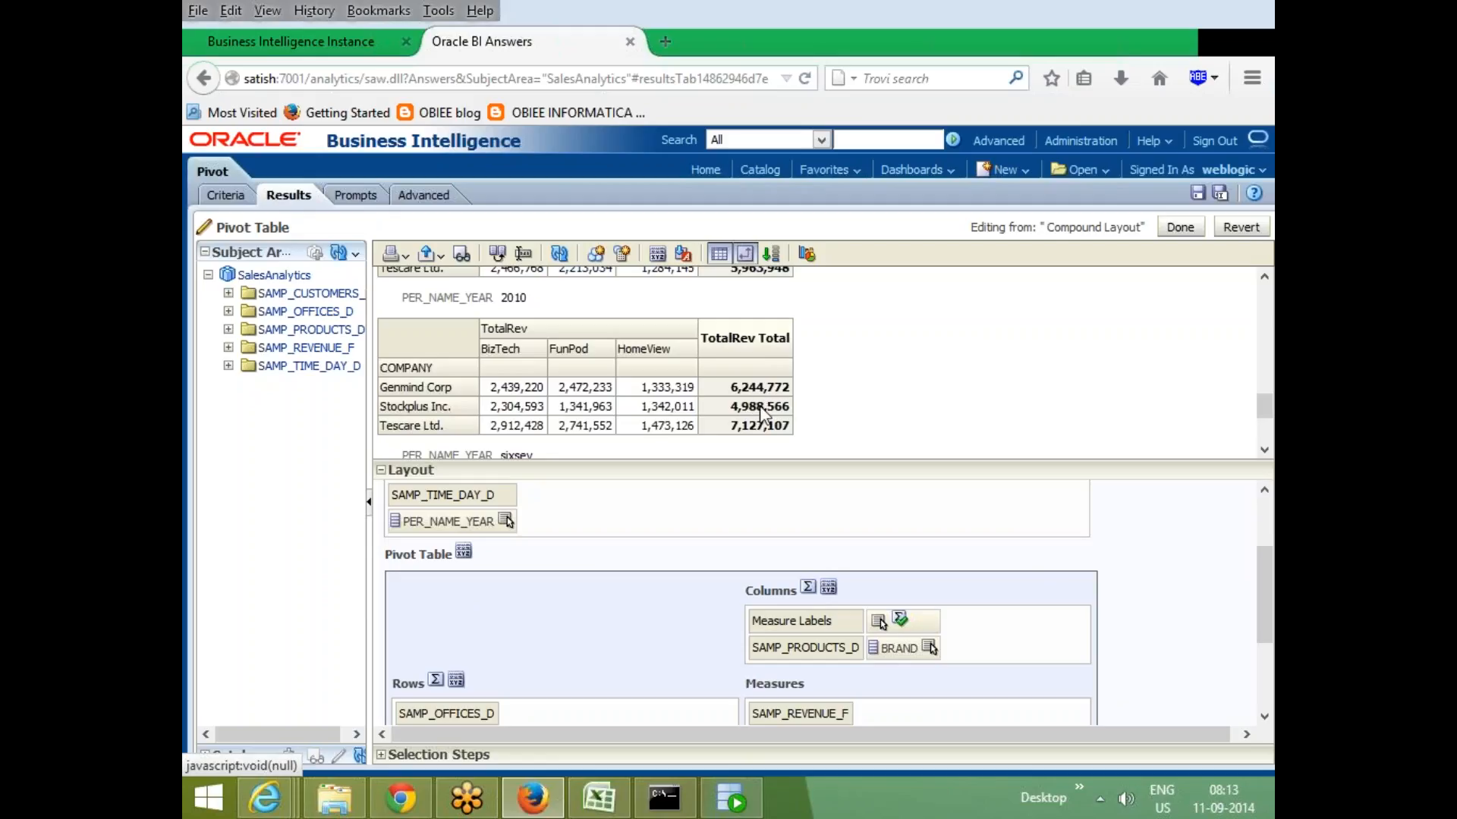
- Add a calculated item labelled bf on BRAND with the formula 'BizTech'+'FunPod'
{"action": "left_click", "coordinate": [930, 647]}
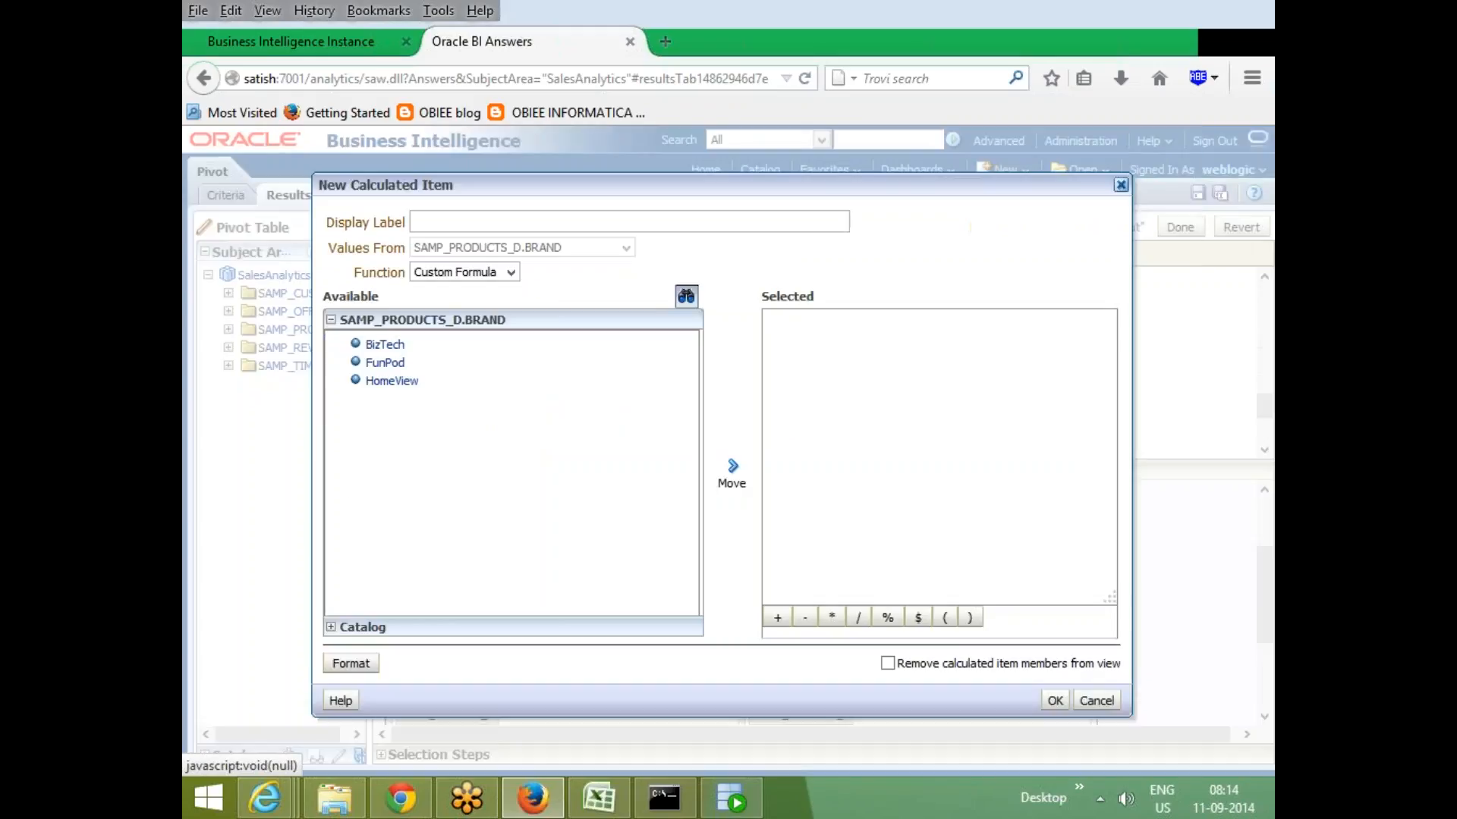
{"action": "left_click", "coordinate": [387, 345]}
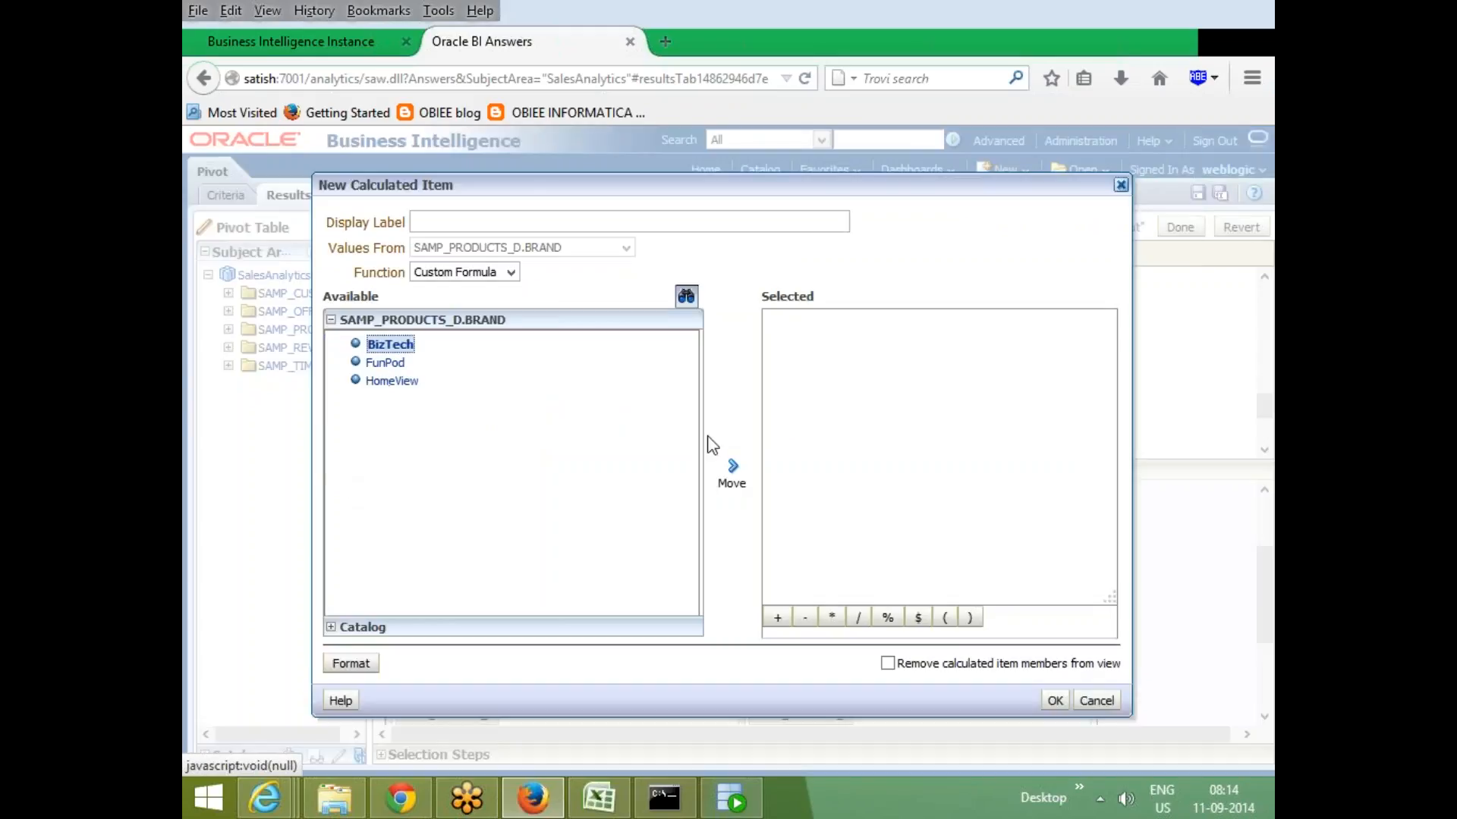
{"action": "left_click", "coordinate": [733, 466]}
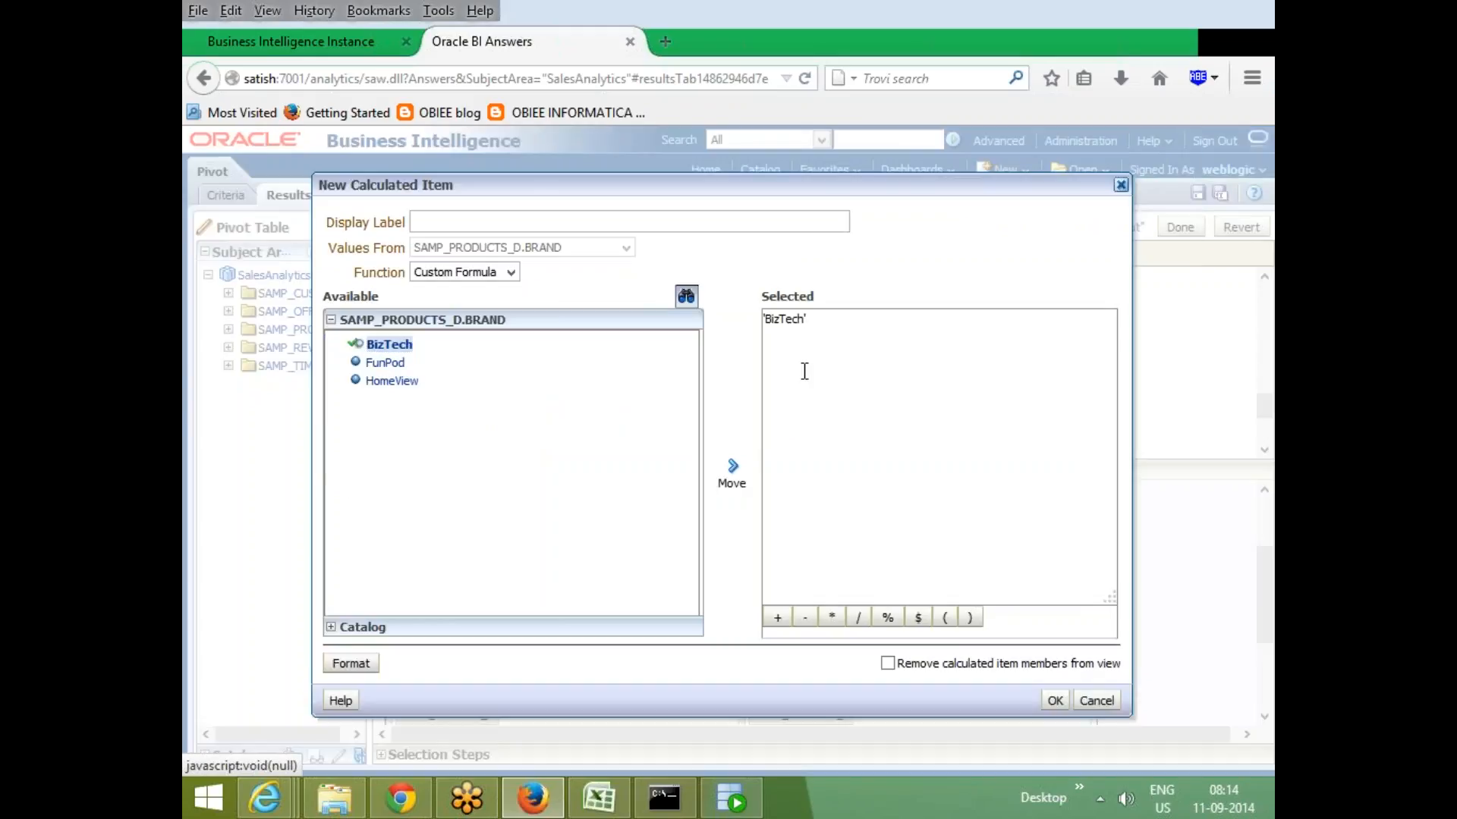
{"action": "type", "text": "+"}
{"action": "left_click", "coordinate": [388, 363]}
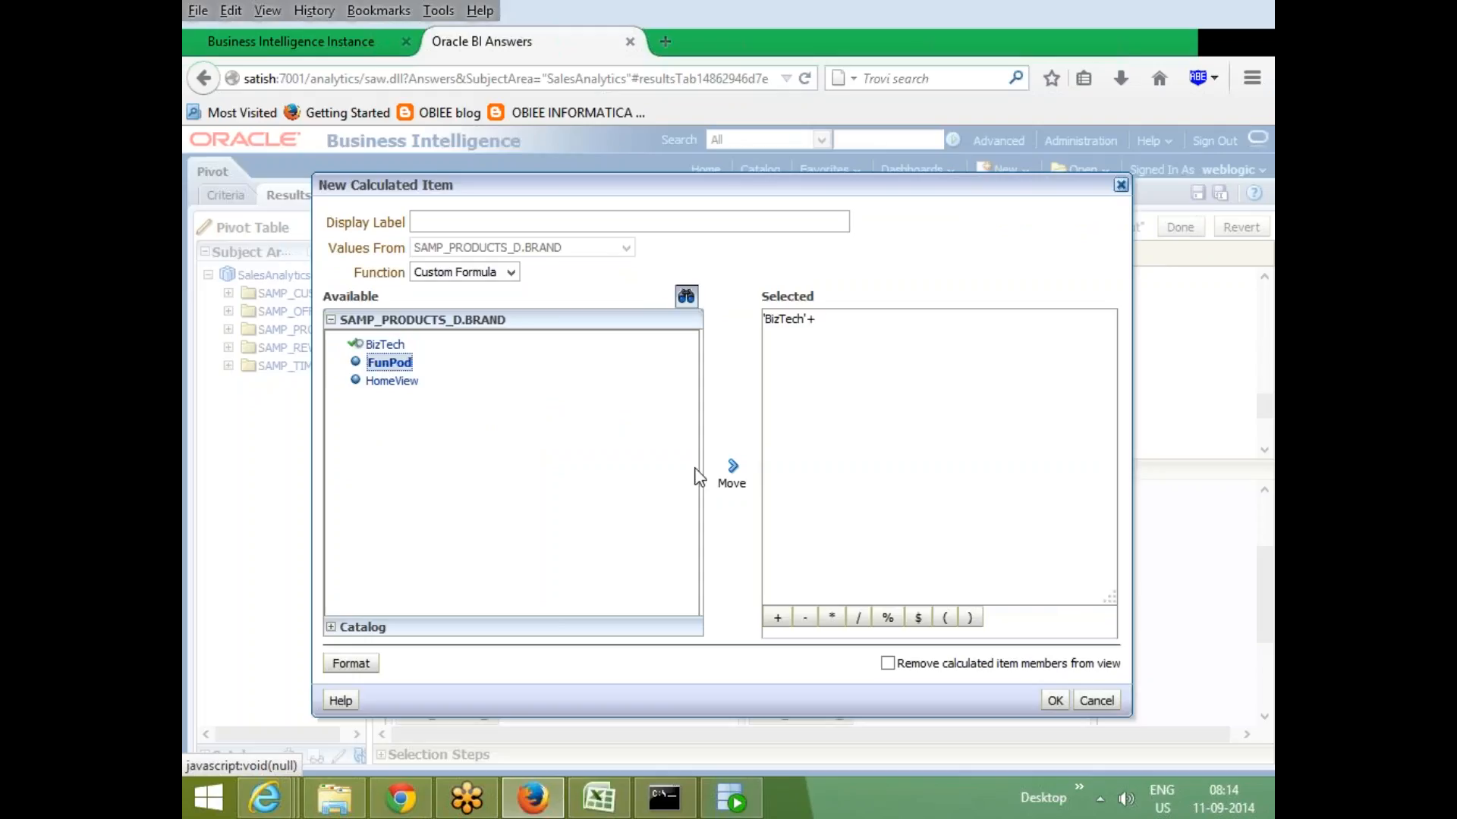
{"action": "left_click", "coordinate": [733, 468]}
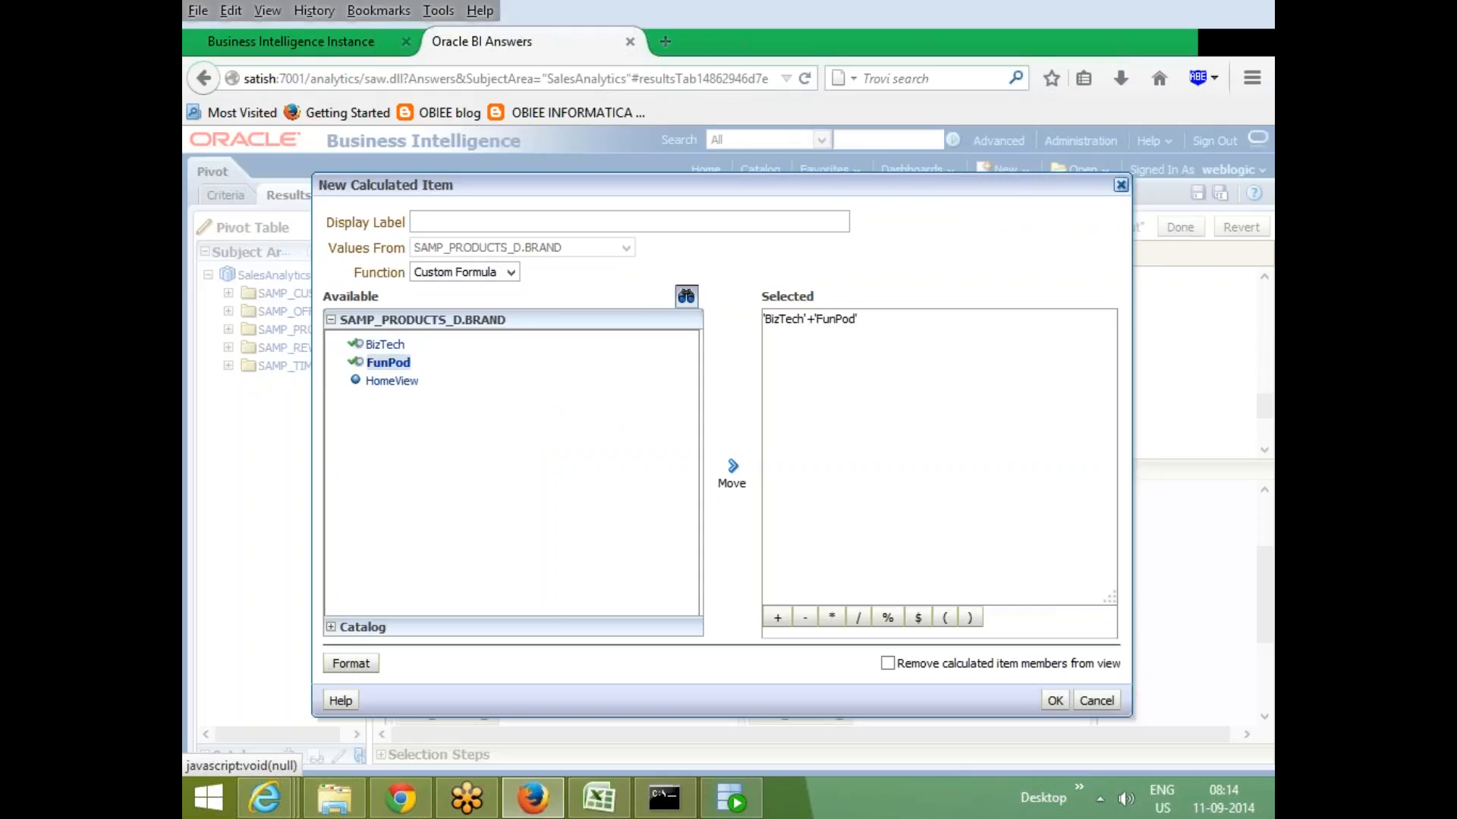
{"action": "type", "text": "bf"}
{"action": "left_click", "coordinate": [1056, 701]}
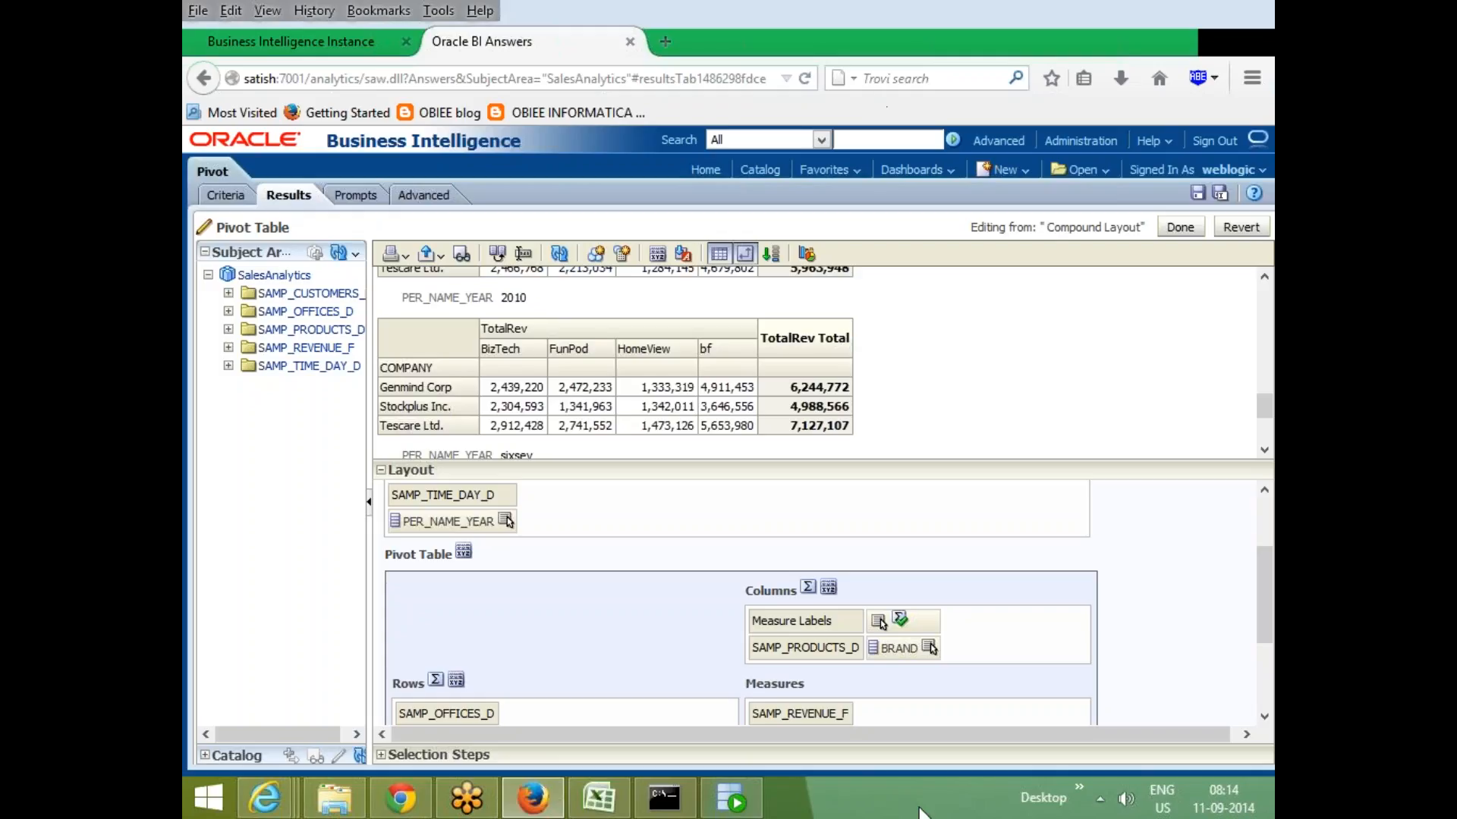
- Switch to Excel and select cell B32 on Sheet3 below the pivot example
{"action": "left_click", "coordinate": [626, 795]}
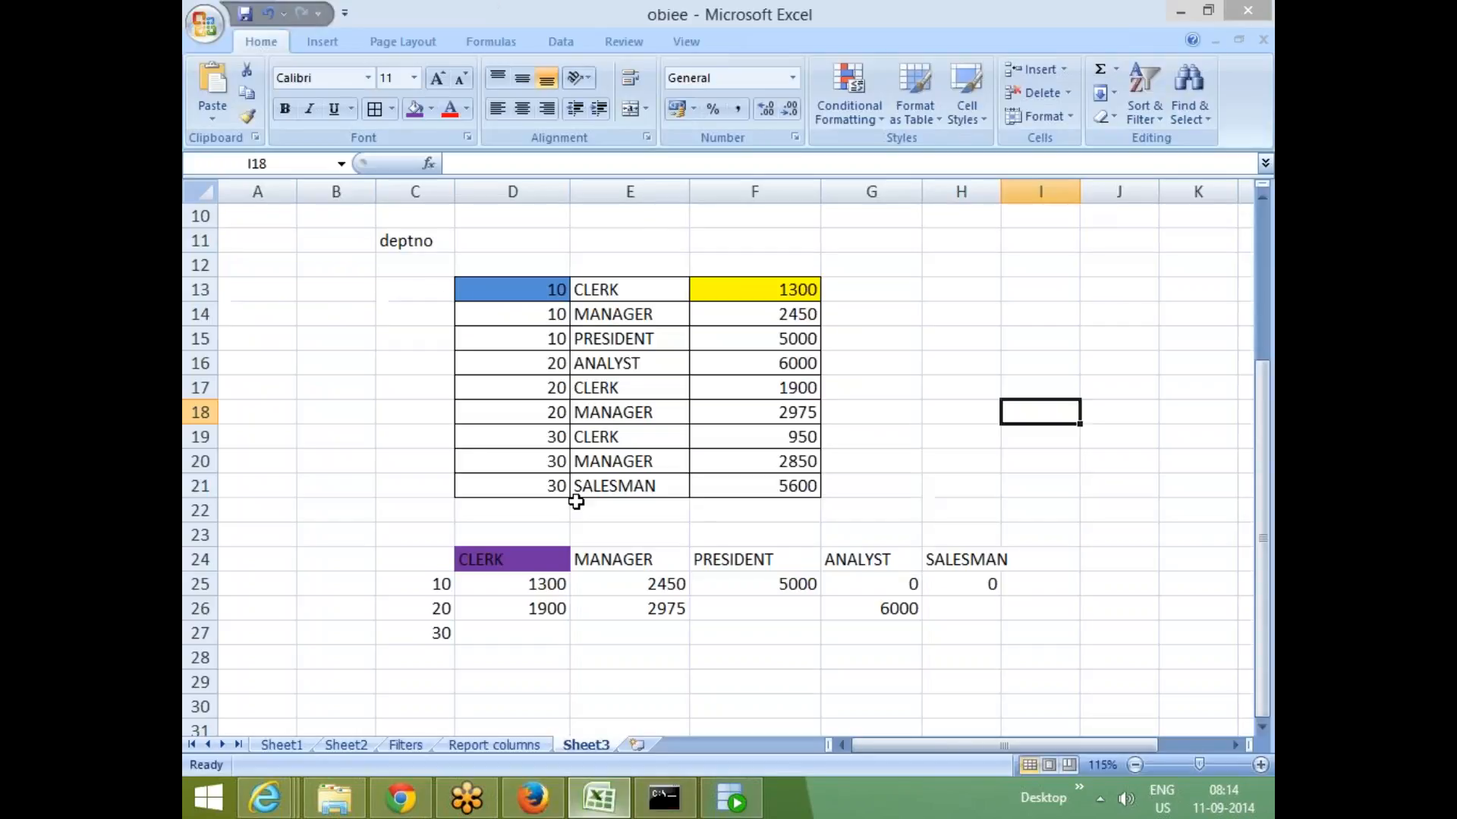
{"action": "scroll", "coordinate": [546, 523], "scroll_direction": "down", "scroll_amount": 3}
{"action": "left_click", "coordinate": [348, 526]}
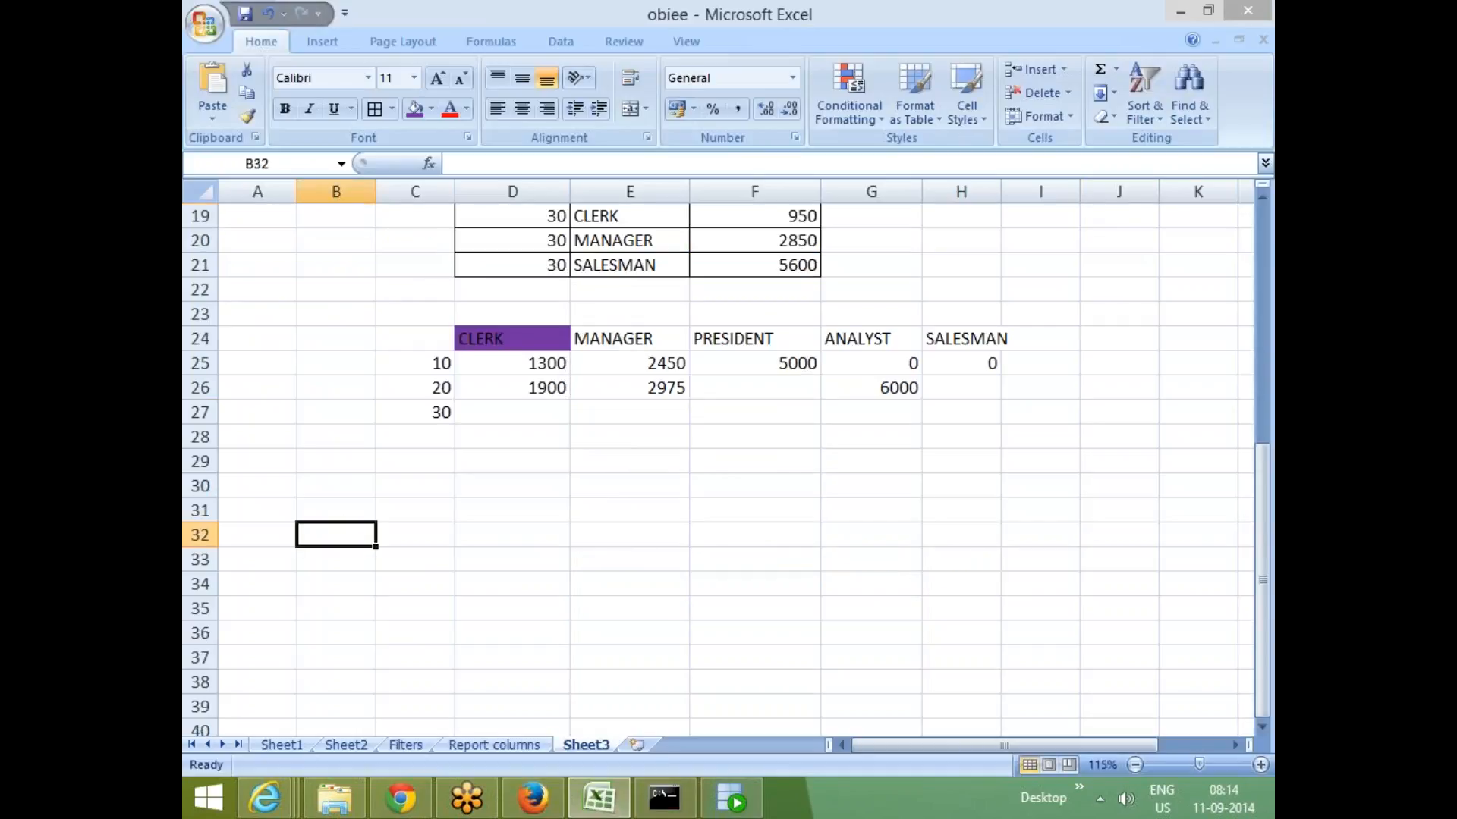
{"action": "left_click", "coordinate": [338, 554]}
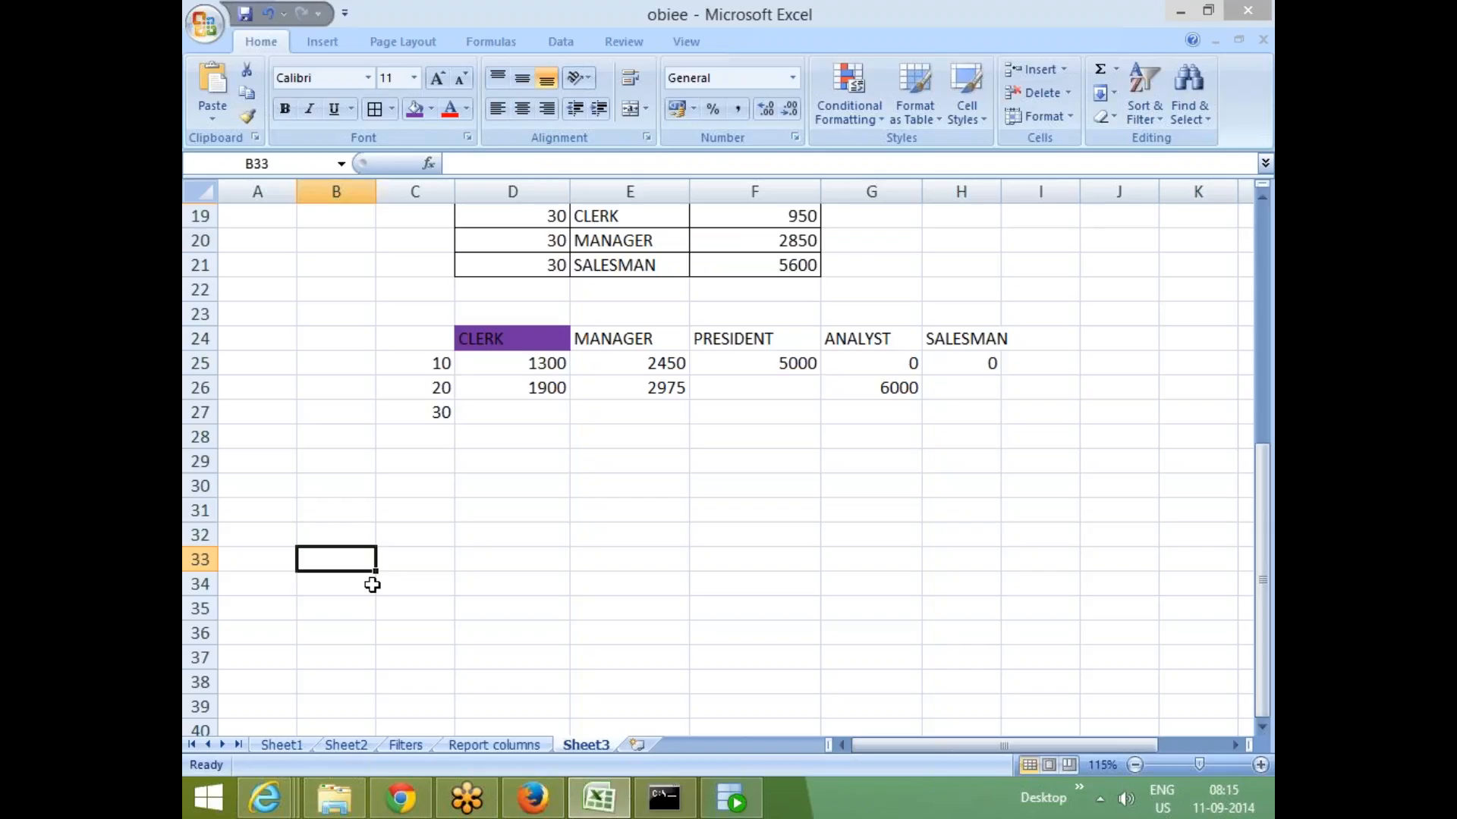
{"action": "key", "text": "Right"}
{"action": "key", "text": "Right"}
{"action": "key", "text": "End"}
{"action": "key", "text": "Down"}
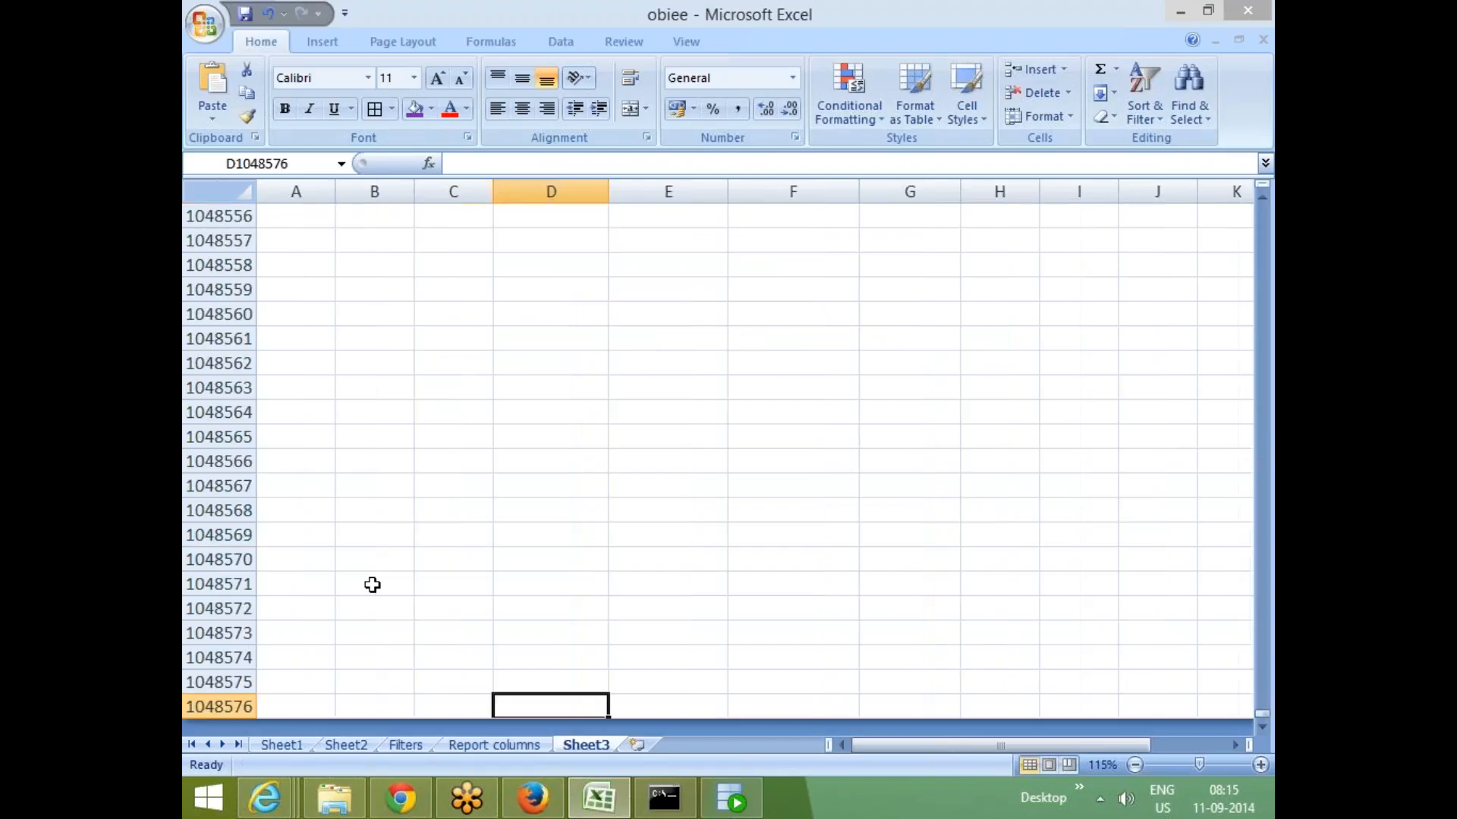
{"action": "key", "text": "ctrl+Up"}
{"action": "key", "text": "ctrl+Up"}
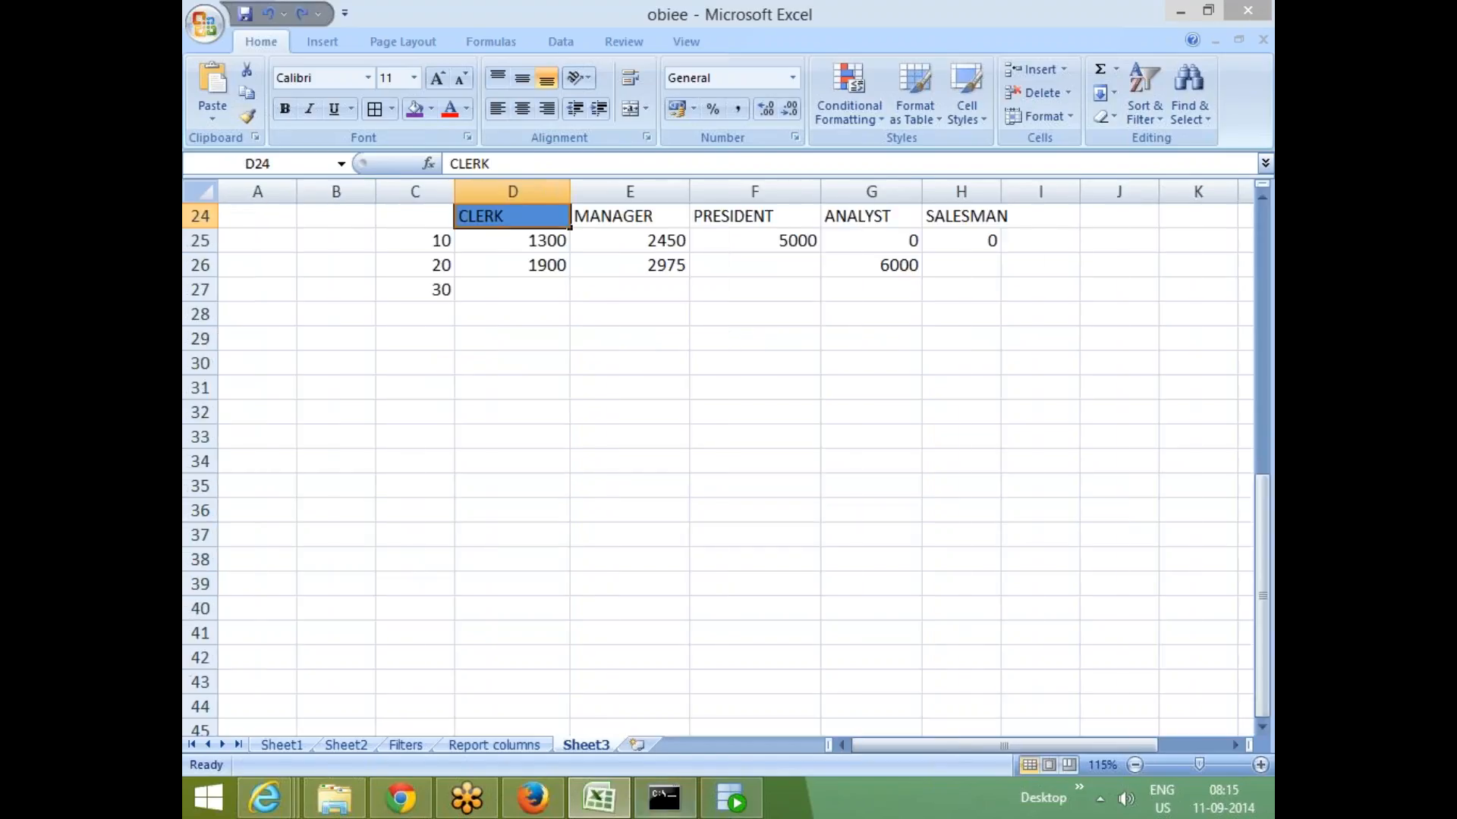
- Enter the row label country in cell B33
{"action": "left_click", "coordinate": [317, 444]}
{"action": "type", "text": "country"}
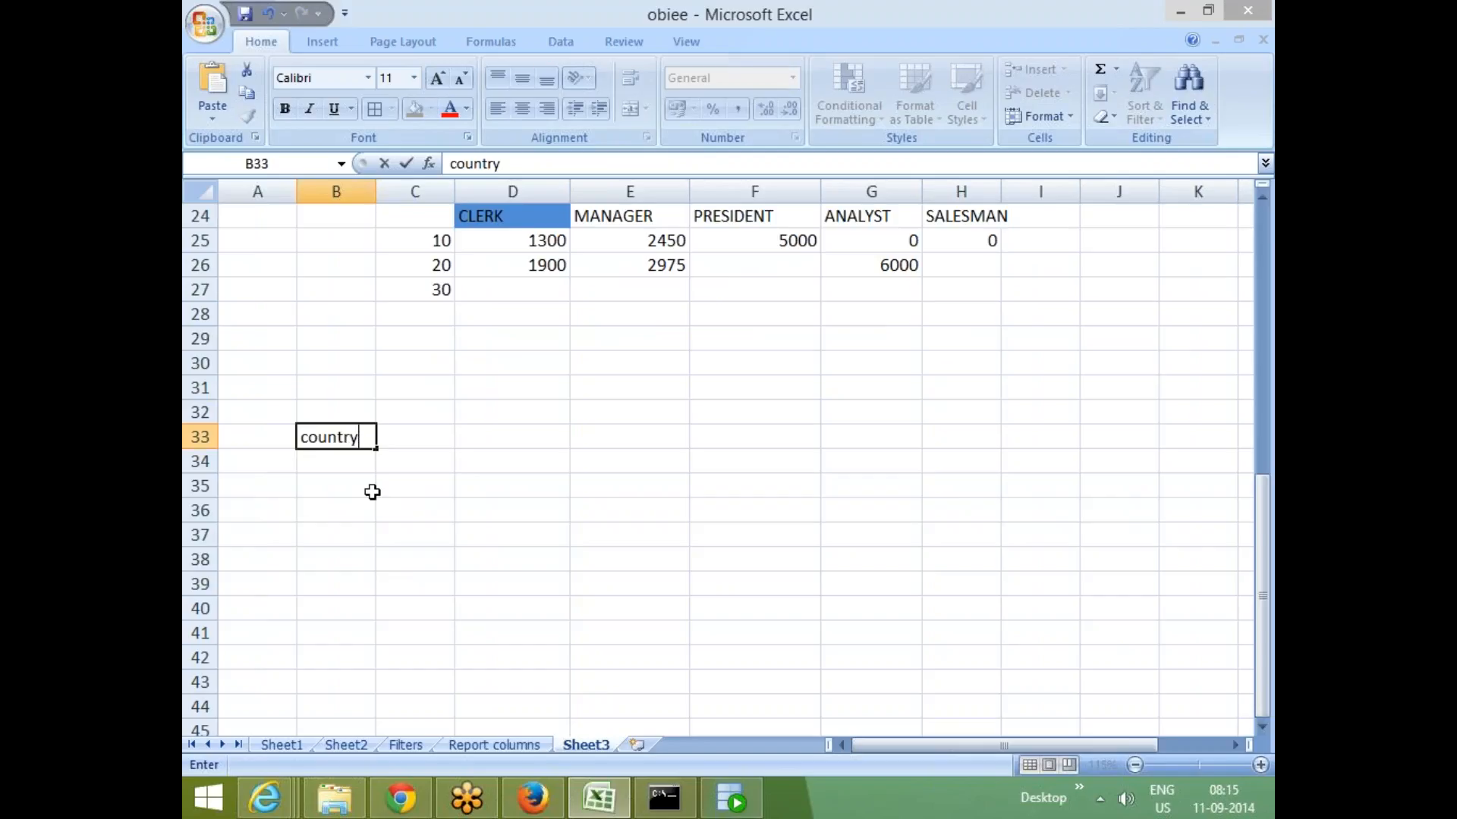
{"action": "key", "text": "Up"}
{"action": "key", "text": "Up"}
{"action": "key", "text": "Right"}
{"action": "key", "text": "Right"}
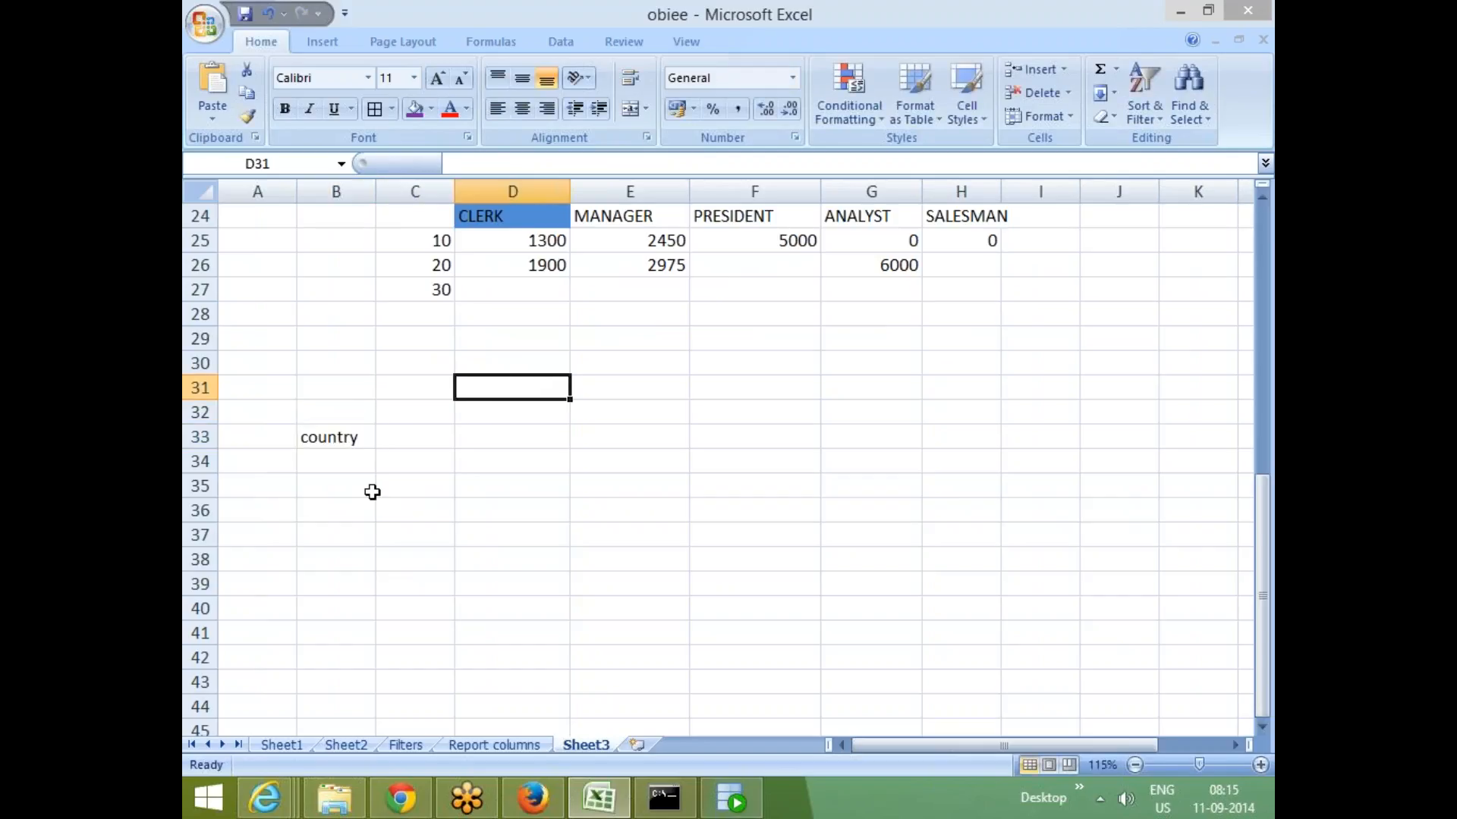
- Enter the column heading booked orders direct in cell D31
{"action": "type", "text": "n"}
{"action": "key", "text": "BackSpace"}
{"action": "type", "text": "c"}
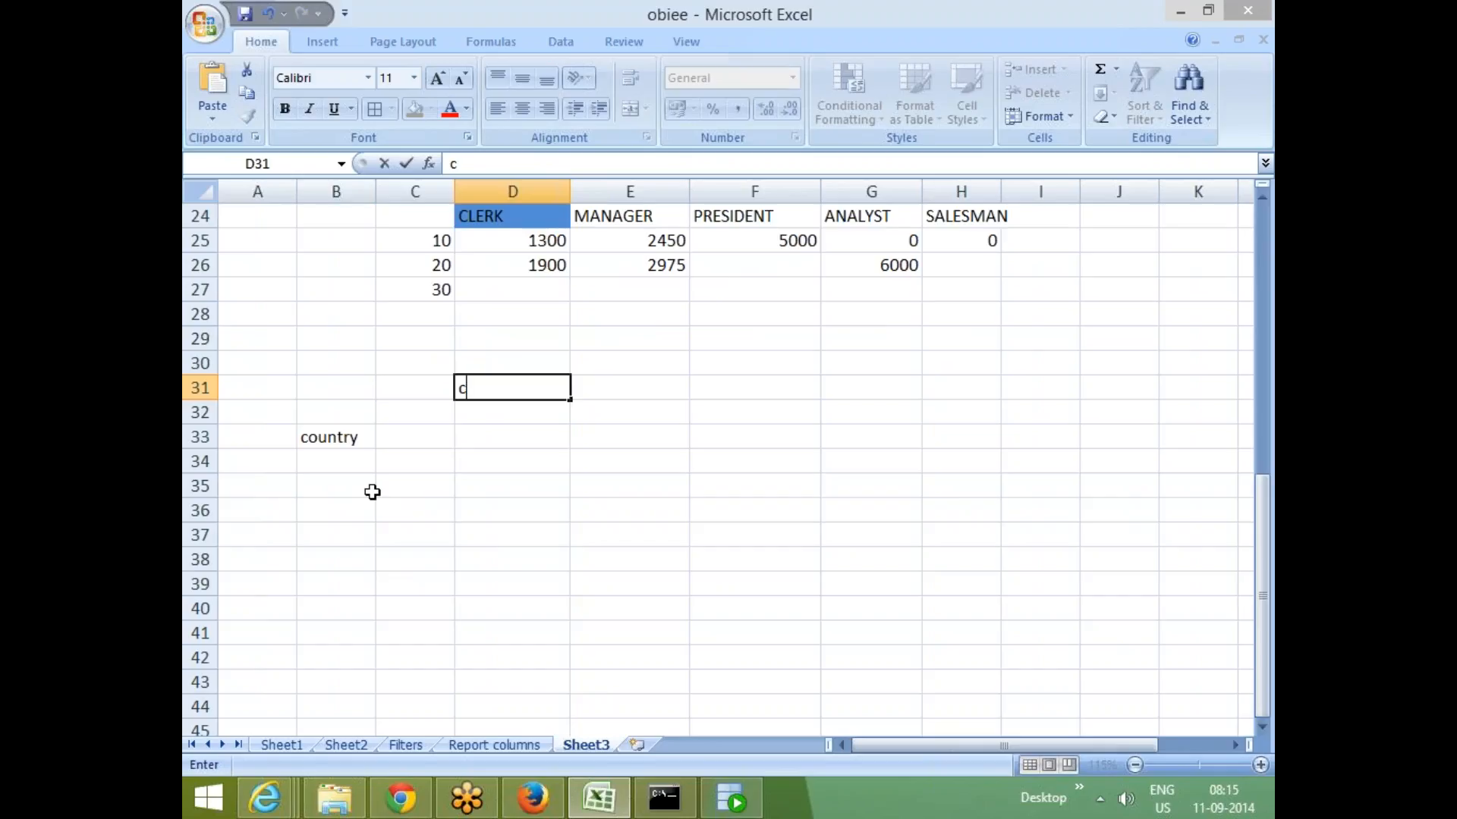
{"action": "type", "text": "ancelled"}
{"action": "key", "text": "BackSpace"}
{"action": "key", "text": "BackSpace"}
{"action": "key", "text": "BackSpace"}
{"action": "key", "text": "BackSpace"}
{"action": "key", "text": "BackSpace"}
{"action": "key", "text": "BackSpace"}
{"action": "key", "text": "BackSpace"}
{"action": "key", "text": "BackSpace"}
{"action": "key", "text": "BackSpace"}
{"action": "type", "text": "booked ordred"}
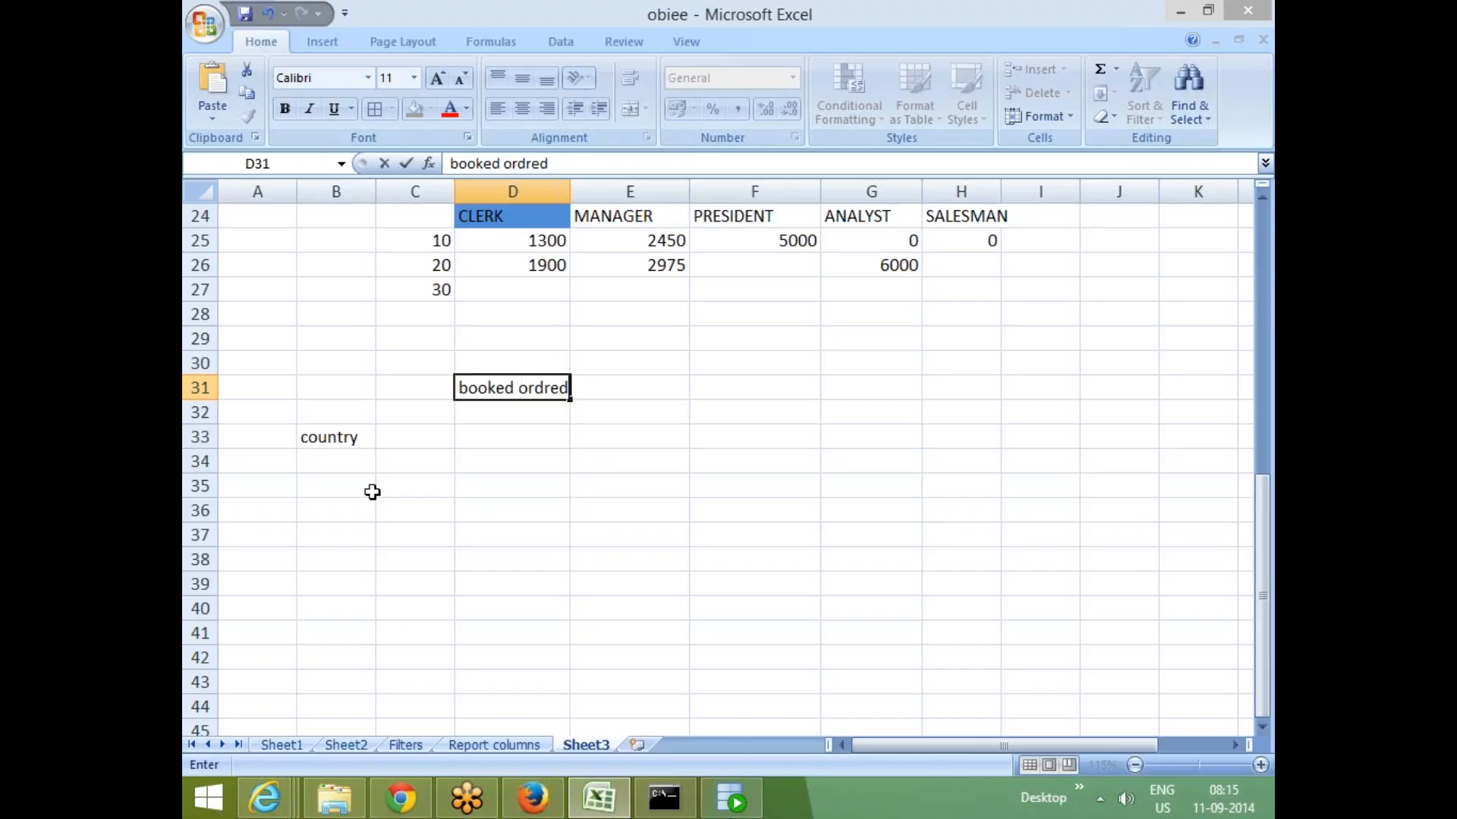
{"action": "key", "text": "BackSpace"}
{"action": "key", "text": "BackSpace"}
{"action": "key", "text": "BackSpace"}
{"action": "key", "text": "BackSpace"}
{"action": "type", "text": "dres"}
{"action": "key", "text": "BackSpace"}
{"action": "key", "text": "BackSpace"}
{"action": "type", "text": "rs direct"}
{"action": "left_click", "coordinate": [476, 485]}
{"action": "left_click", "coordinate": [490, 390]}
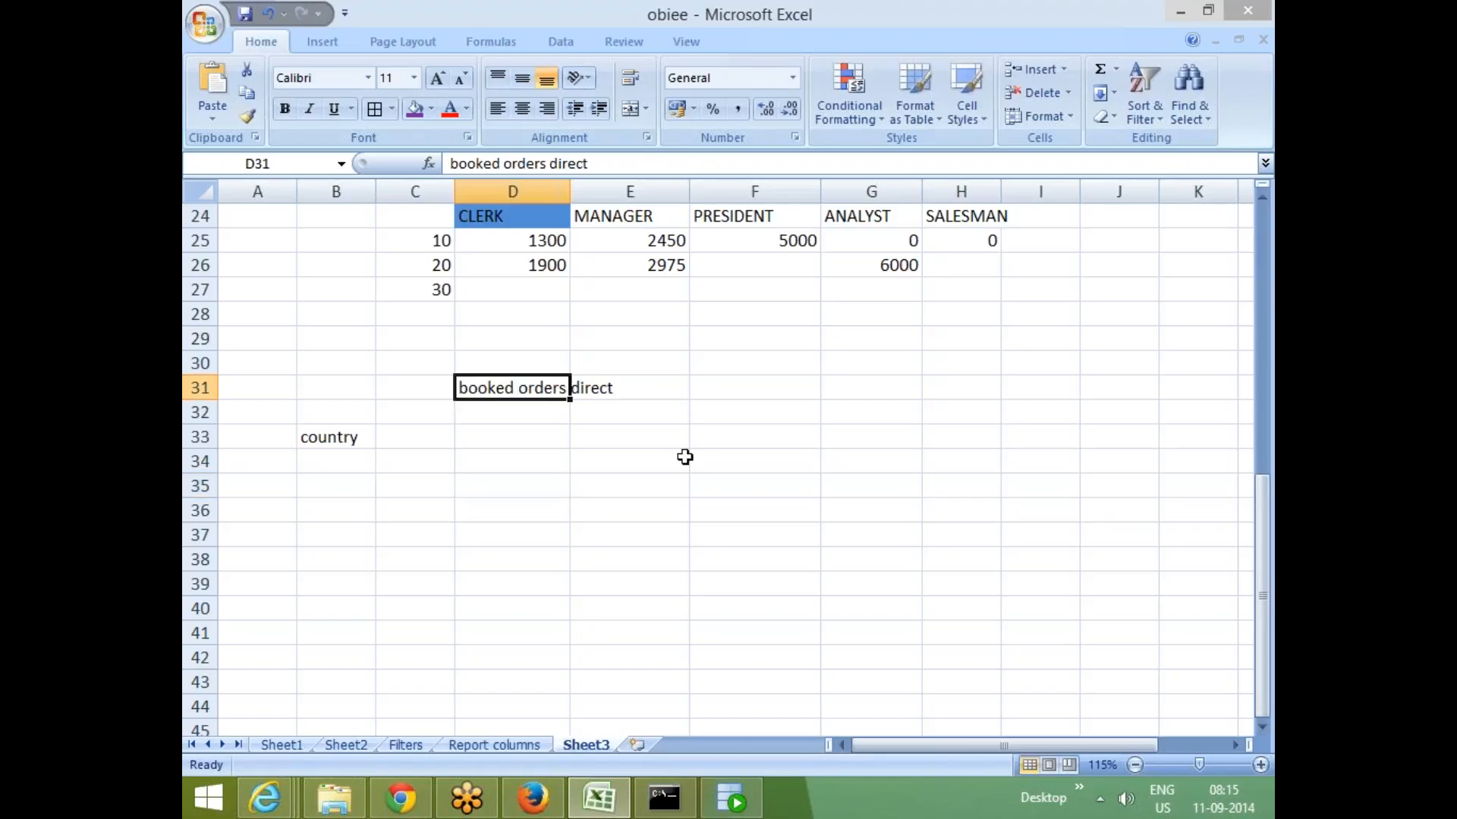
- Copy the D31 heading into E31 and change it to booked orders online
{"action": "key", "text": "ctrl+c"}
{"action": "left_click", "coordinate": [661, 390]}
{"action": "key", "text": "ctrl+v"}
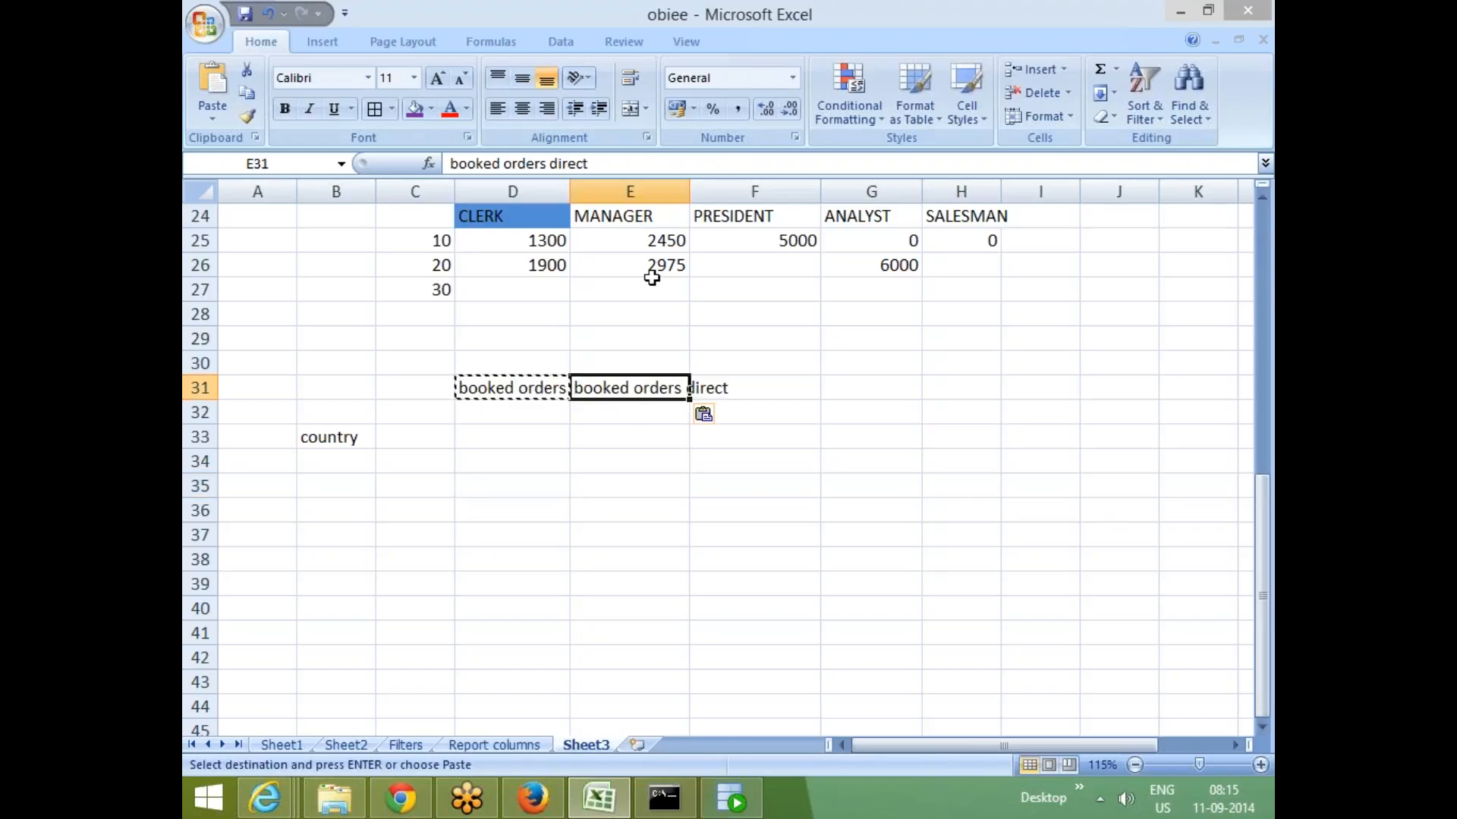
{"action": "left_click", "coordinate": [602, 167]}
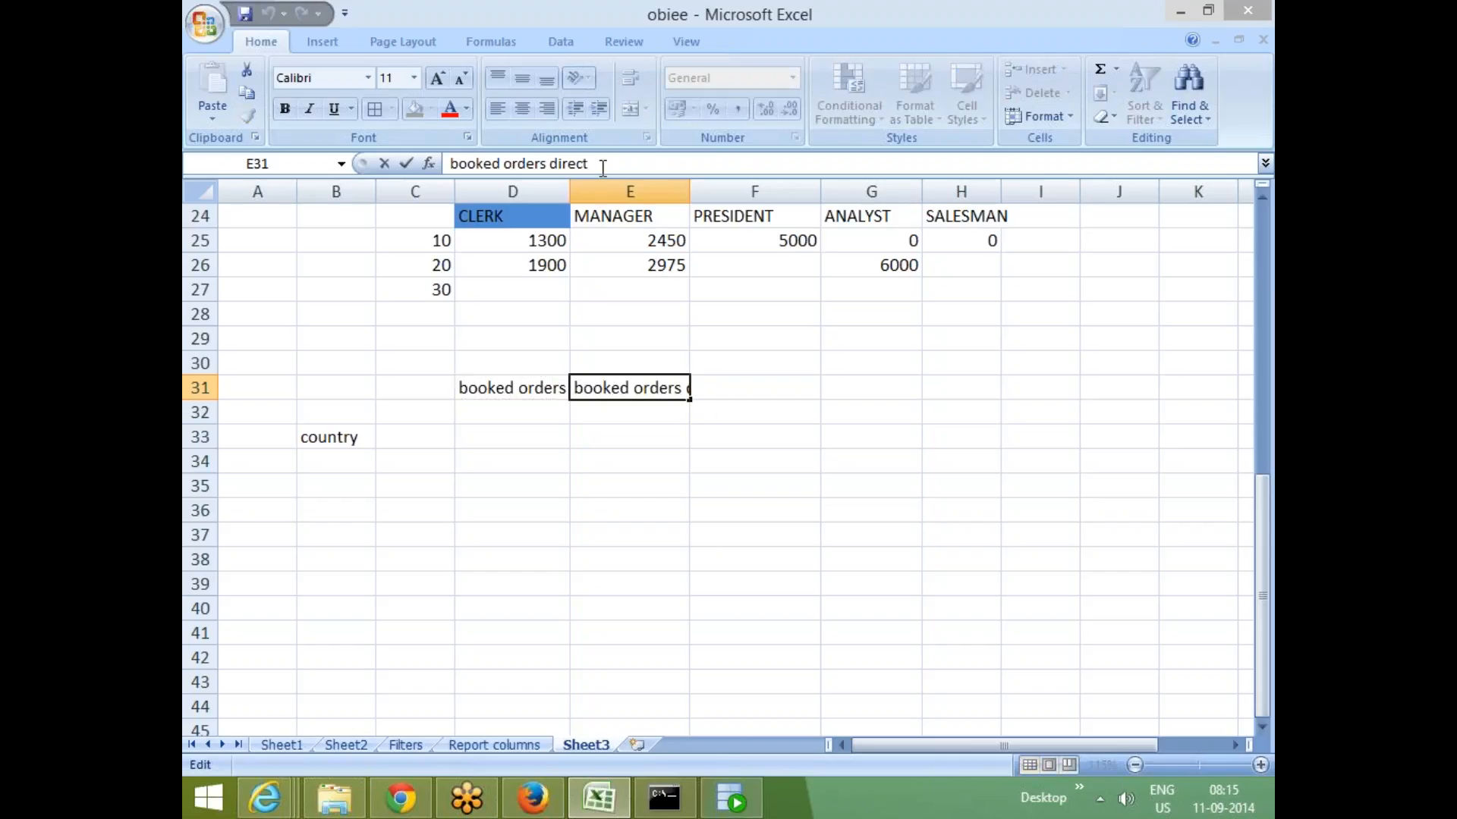
{"action": "key", "text": "BackSpace"}
{"action": "key", "text": "BackSpace"}
{"action": "key", "text": "BackSpace"}
{"action": "key", "text": "BackSpace"}
{"action": "key", "text": "BackSpace"}
{"action": "key", "text": "BackSpace"}
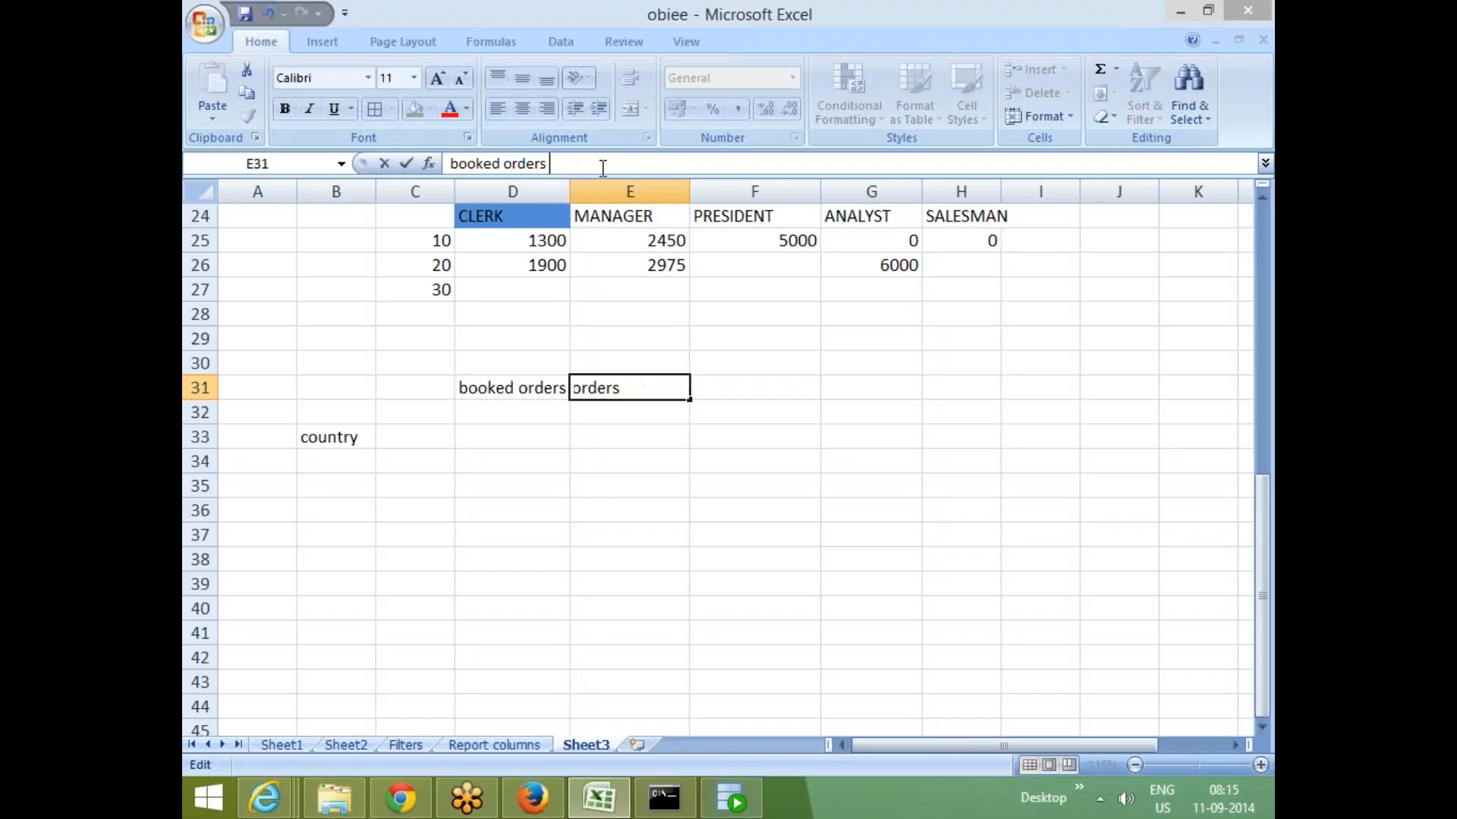
{"action": "type", "text": "onl"}
{"action": "type", "text": "ine"}
{"action": "left_click", "coordinate": [751, 485]}
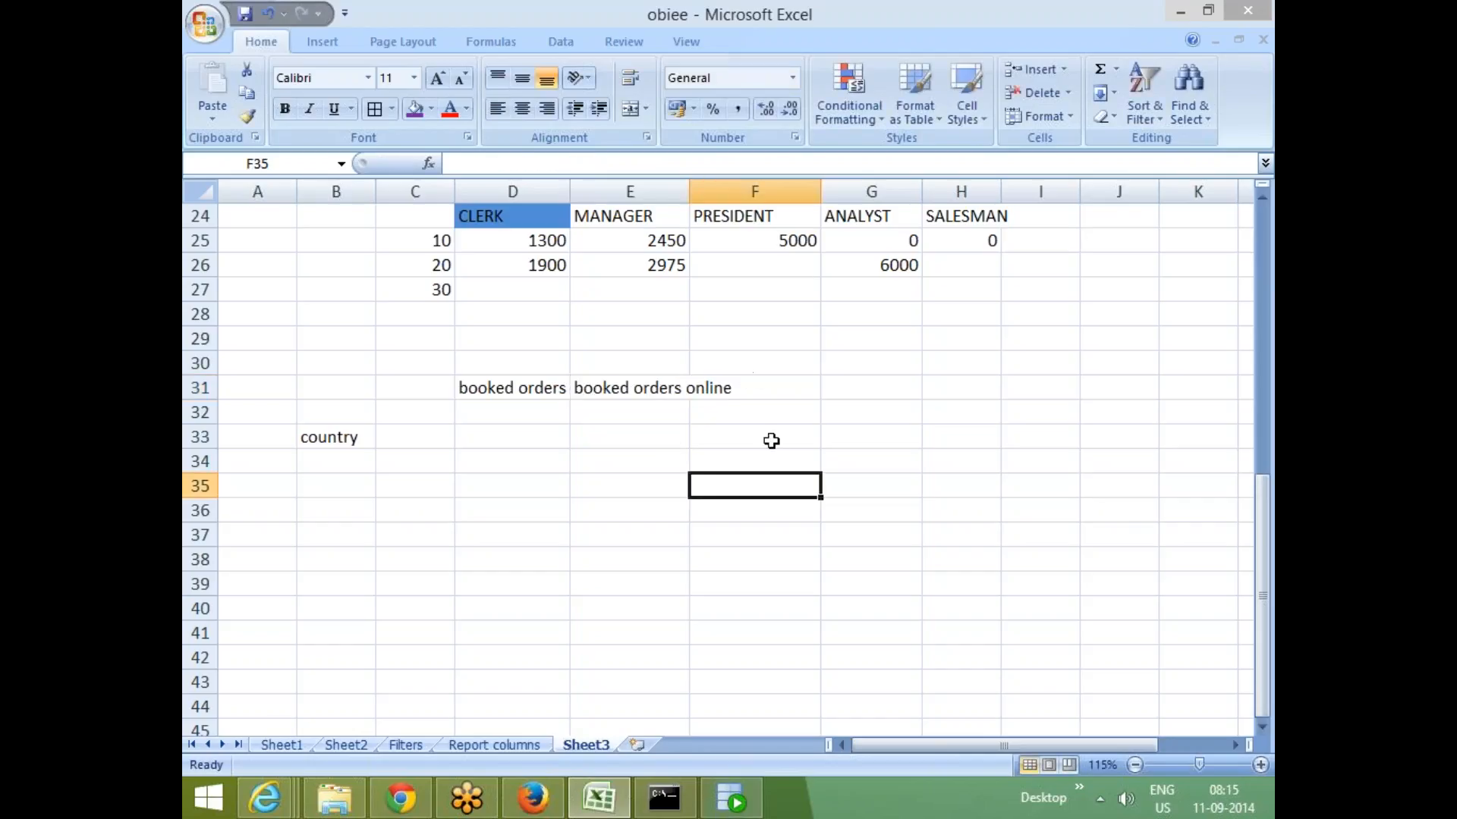
- Enter the sub-headings direct, online and TP in cells D32 to F32
{"action": "left_click", "coordinate": [754, 388]}
{"action": "left_click", "coordinate": [511, 409]}
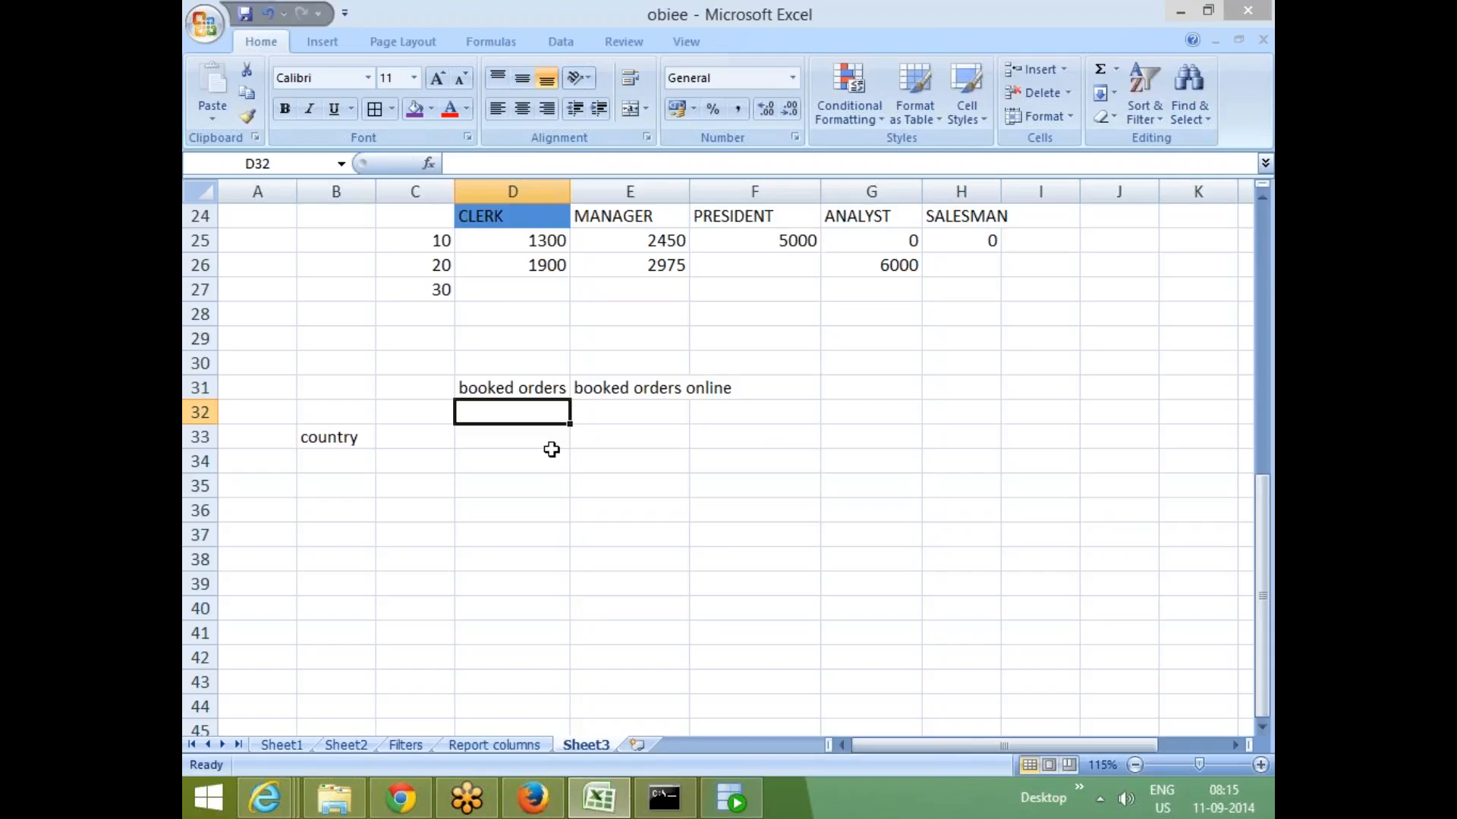
{"action": "type", "text": "direct"}
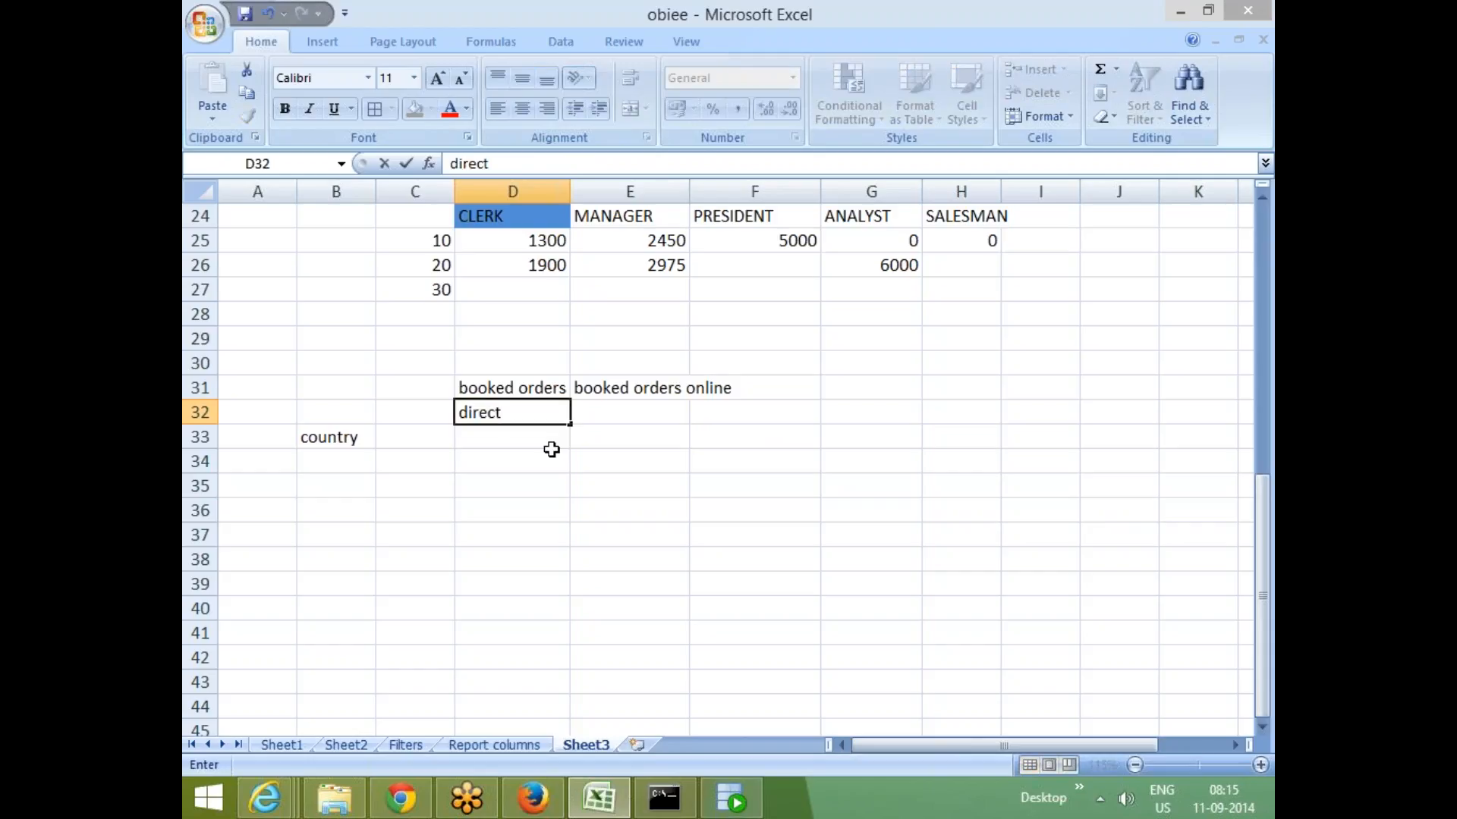
{"action": "key", "text": "Tab"}
{"action": "type", "text": "online"}
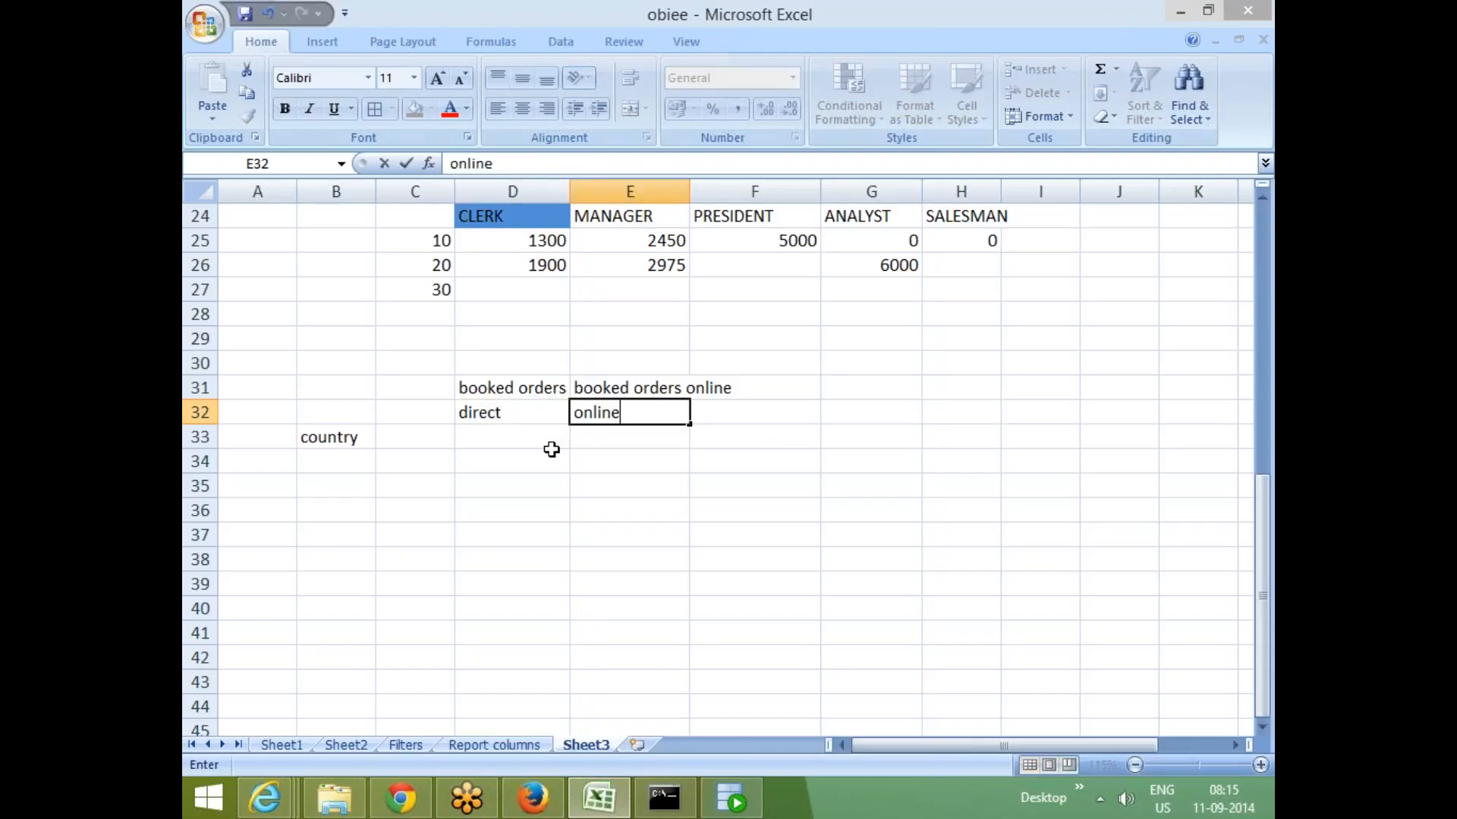
{"action": "key", "text": "Tab"}
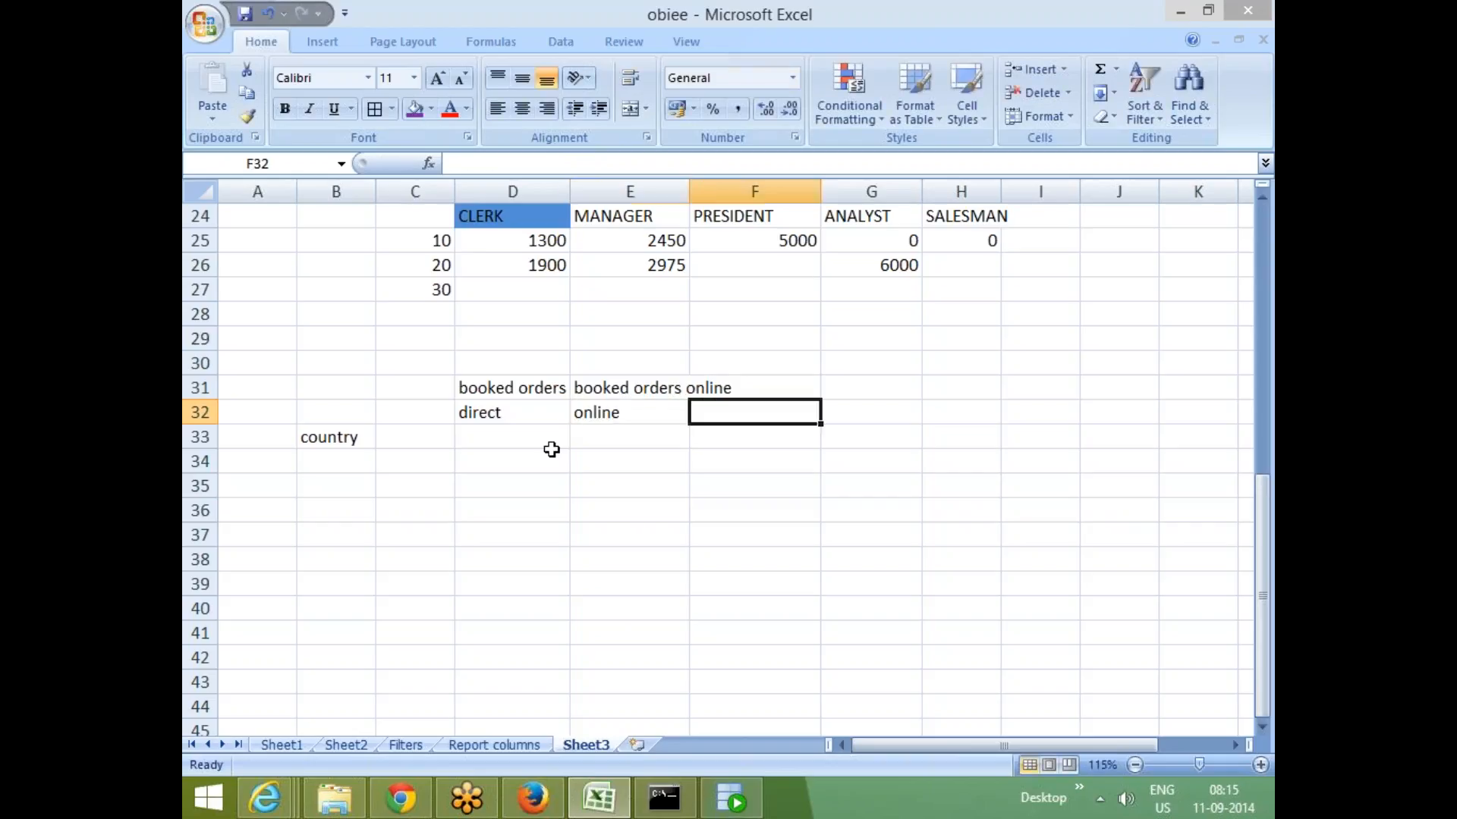
{"action": "type", "text": "TP"}
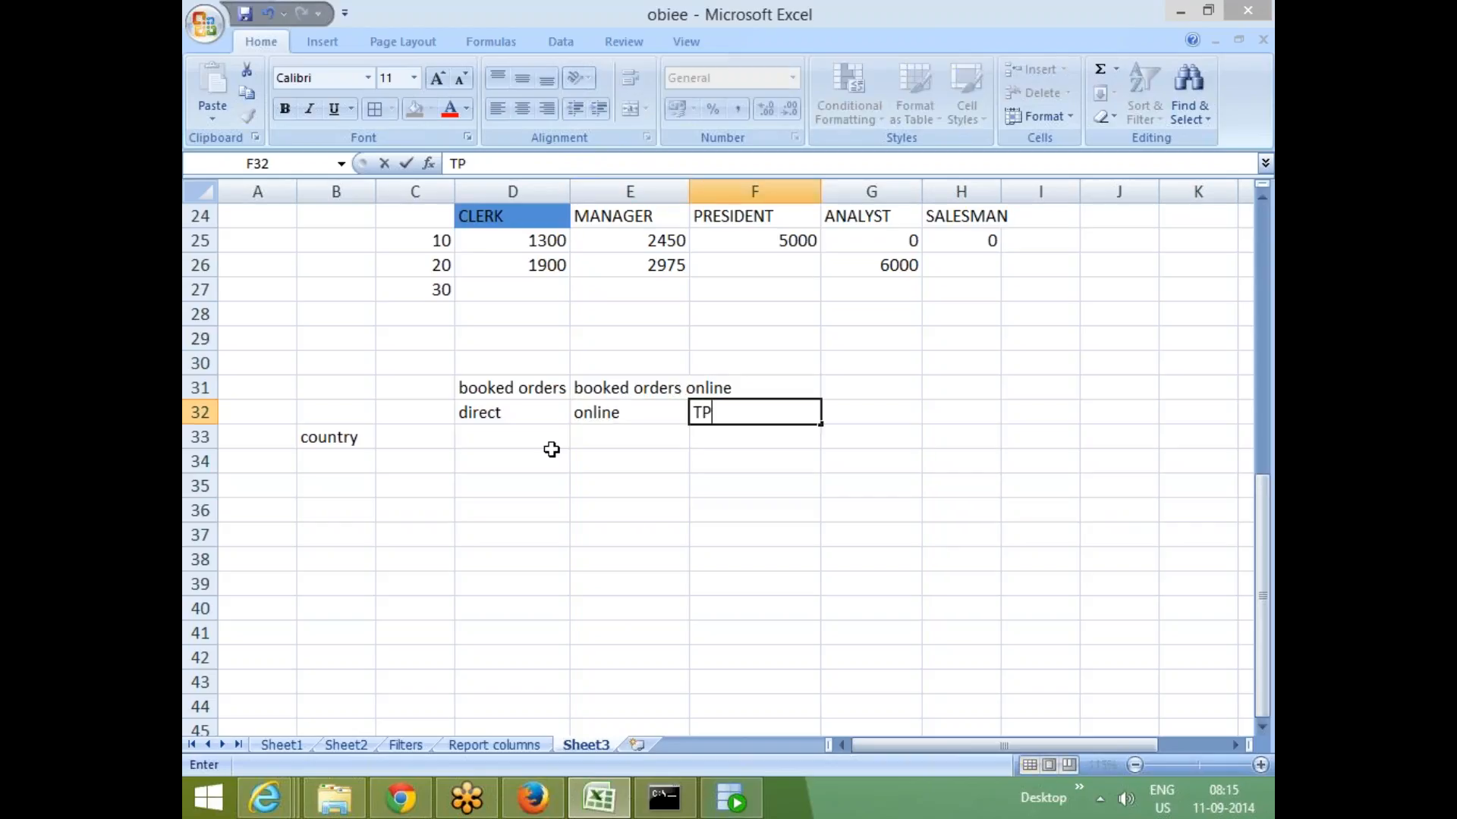
{"action": "key", "text": "Return"}
{"action": "key", "text": "Up"}
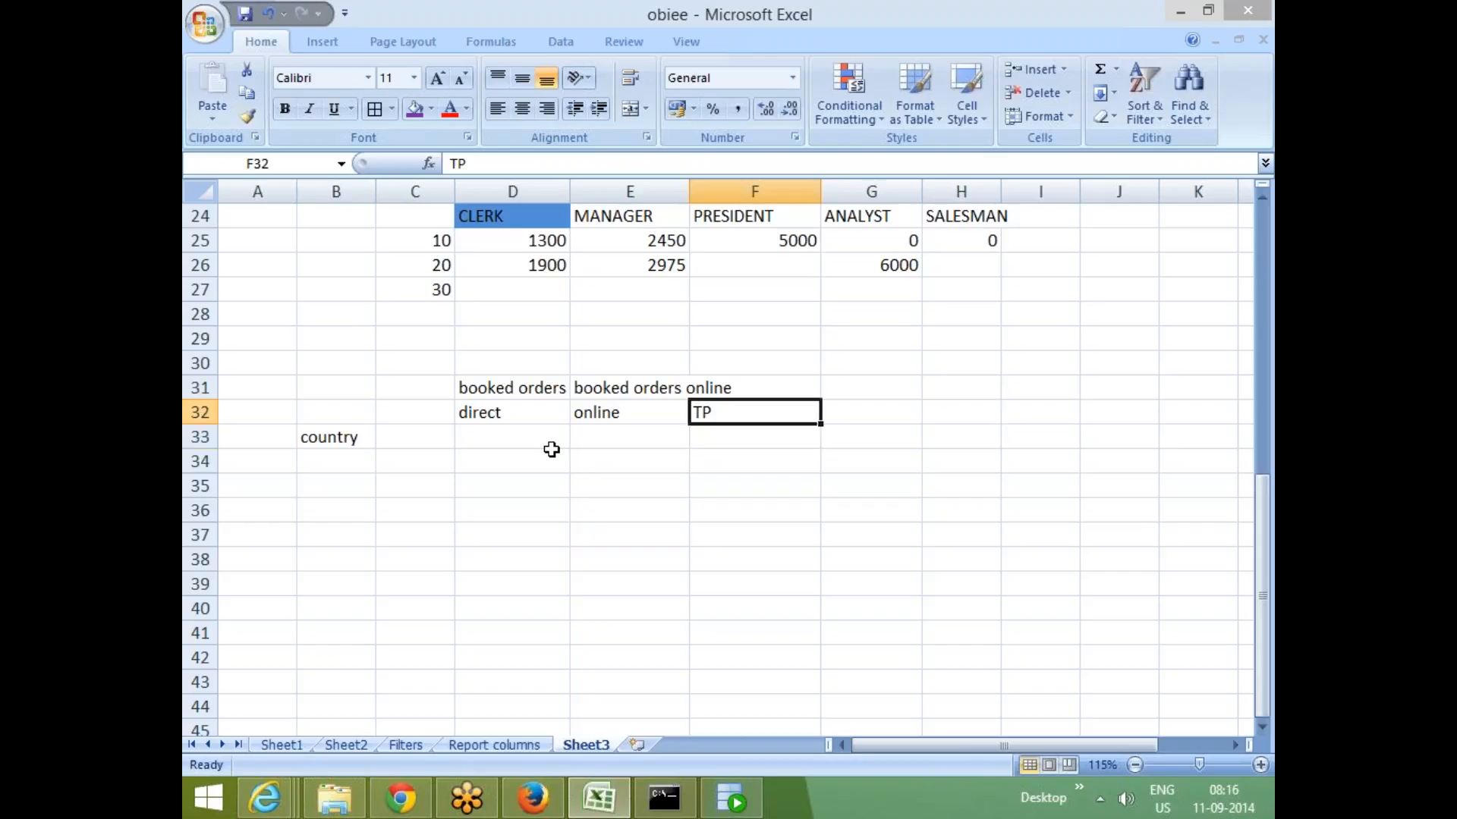
- Enter the heading cancelled in H32 and move it up to H31
{"action": "key", "text": "Right"}
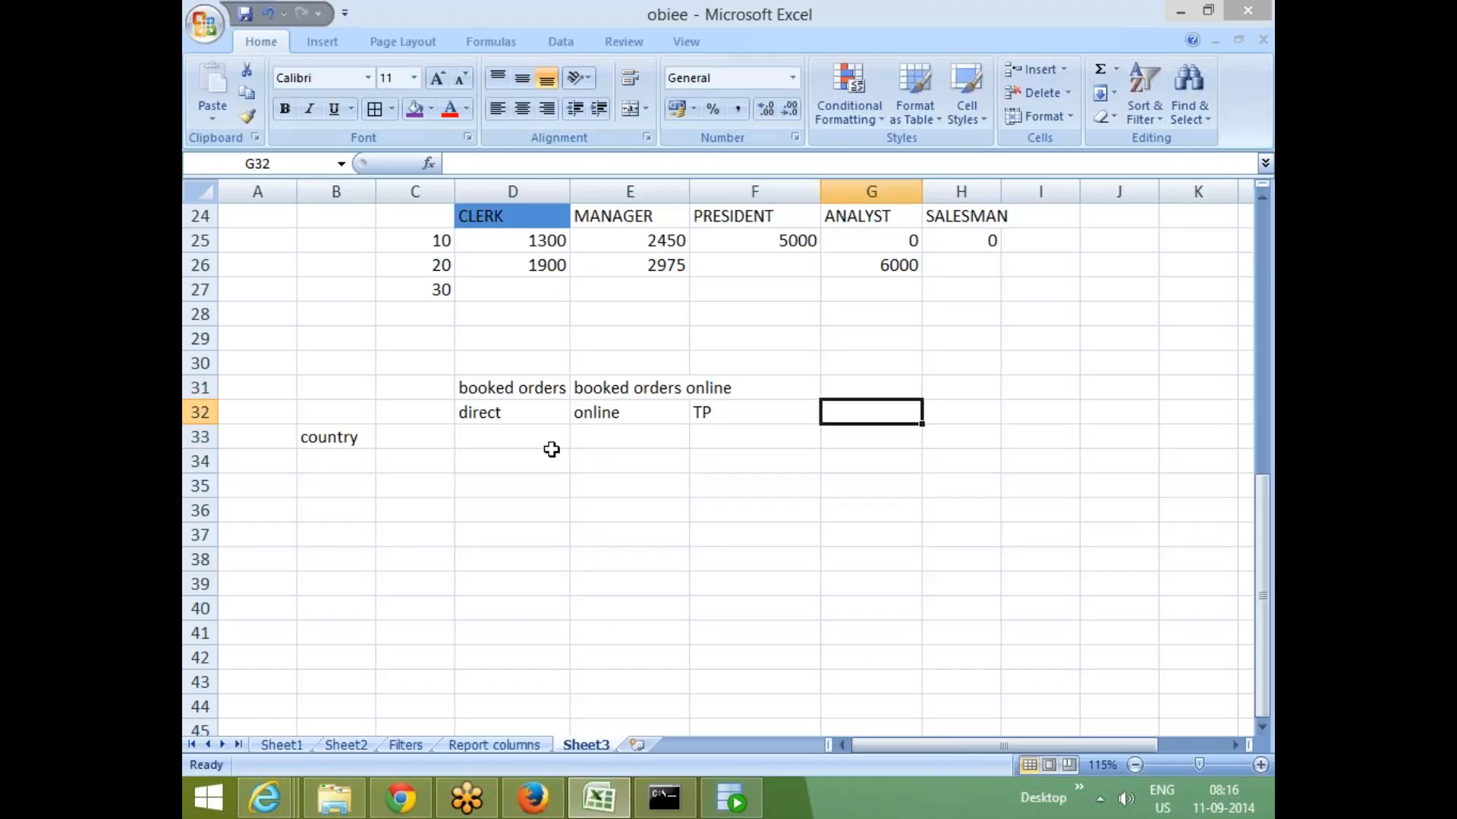
{"action": "key", "text": "Right"}
{"action": "type", "text": "c"}
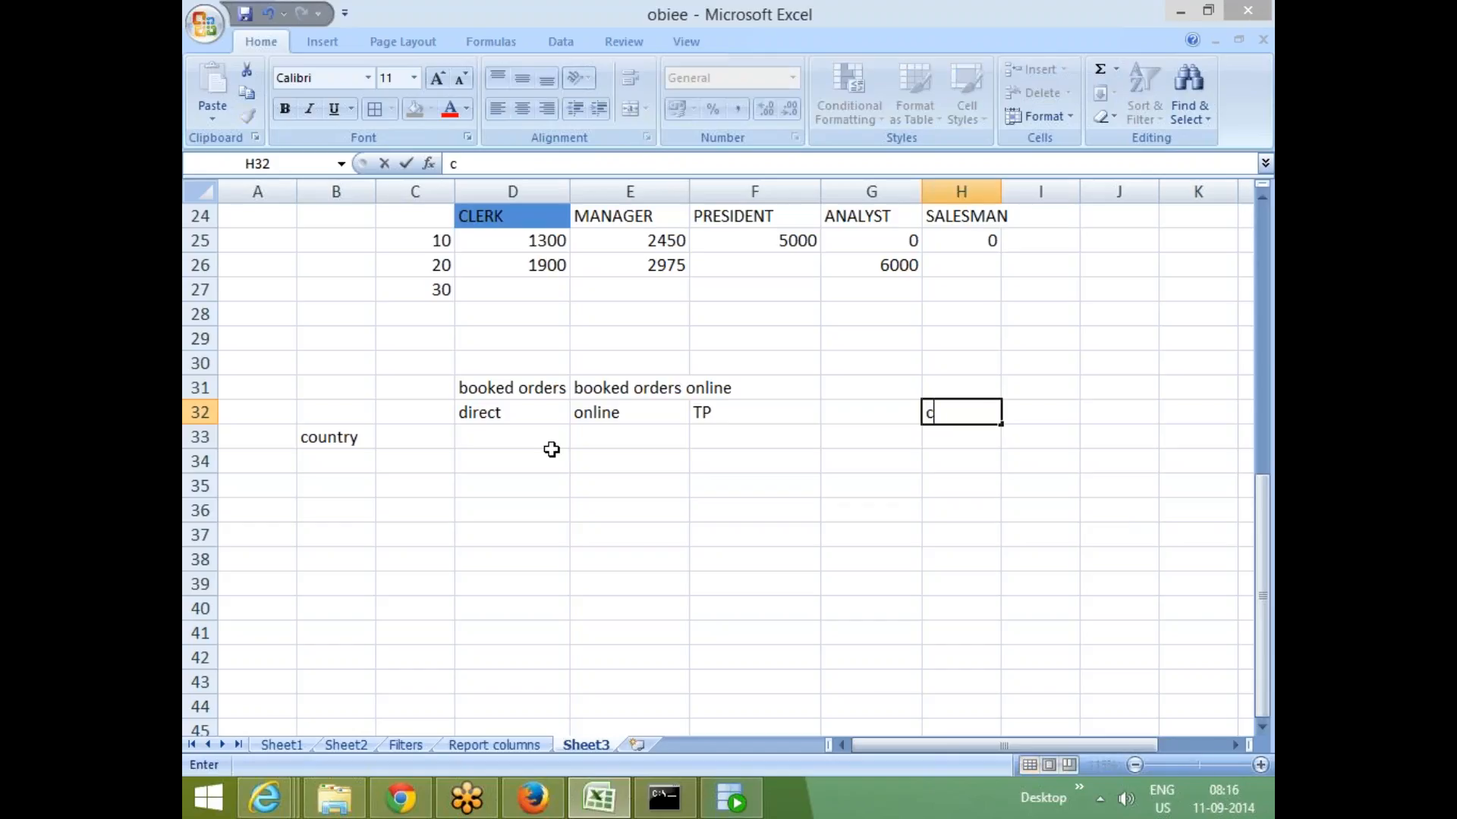
{"action": "type", "text": "anclled"}
{"action": "key", "text": "BackSpace"}
{"action": "key", "text": "BackSpace"}
{"action": "key", "text": "BackSpace"}
{"action": "key", "text": "BackSpace"}
{"action": "type", "text": "elled"}
{"action": "key", "text": "Return"}
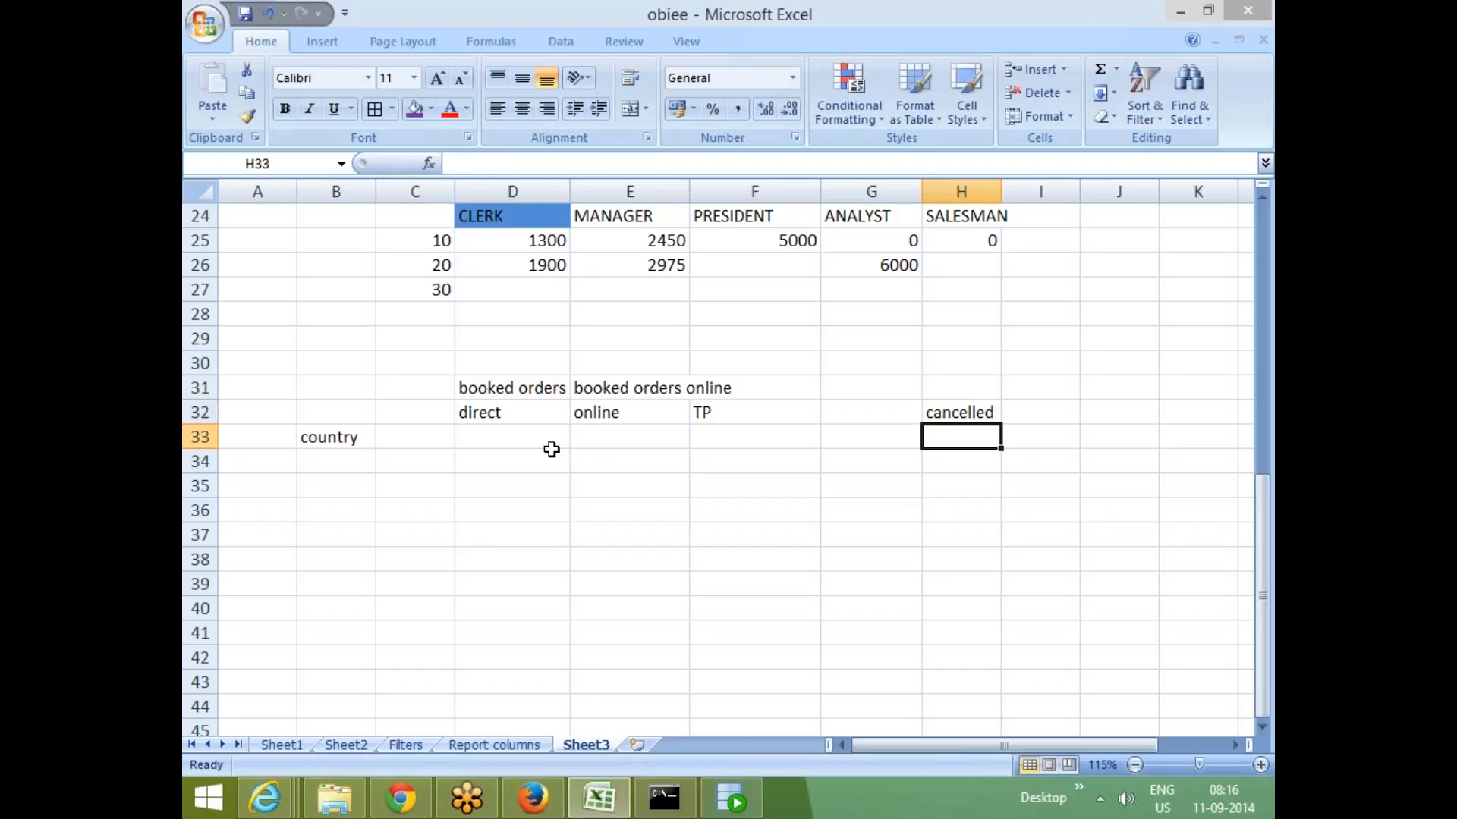
{"action": "left_click", "coordinate": [963, 411]}
{"action": "left_click_drag", "start_coordinate": [964, 410], "coordinate": [954, 388]}
- Copy the direct, online and TP sub-headings into H32 through J32
{"action": "left_click_drag", "start_coordinate": [546, 416], "coordinate": [709, 413]}
{"action": "key", "text": "ctrl+c"}
{"action": "left_click", "coordinate": [927, 415]}
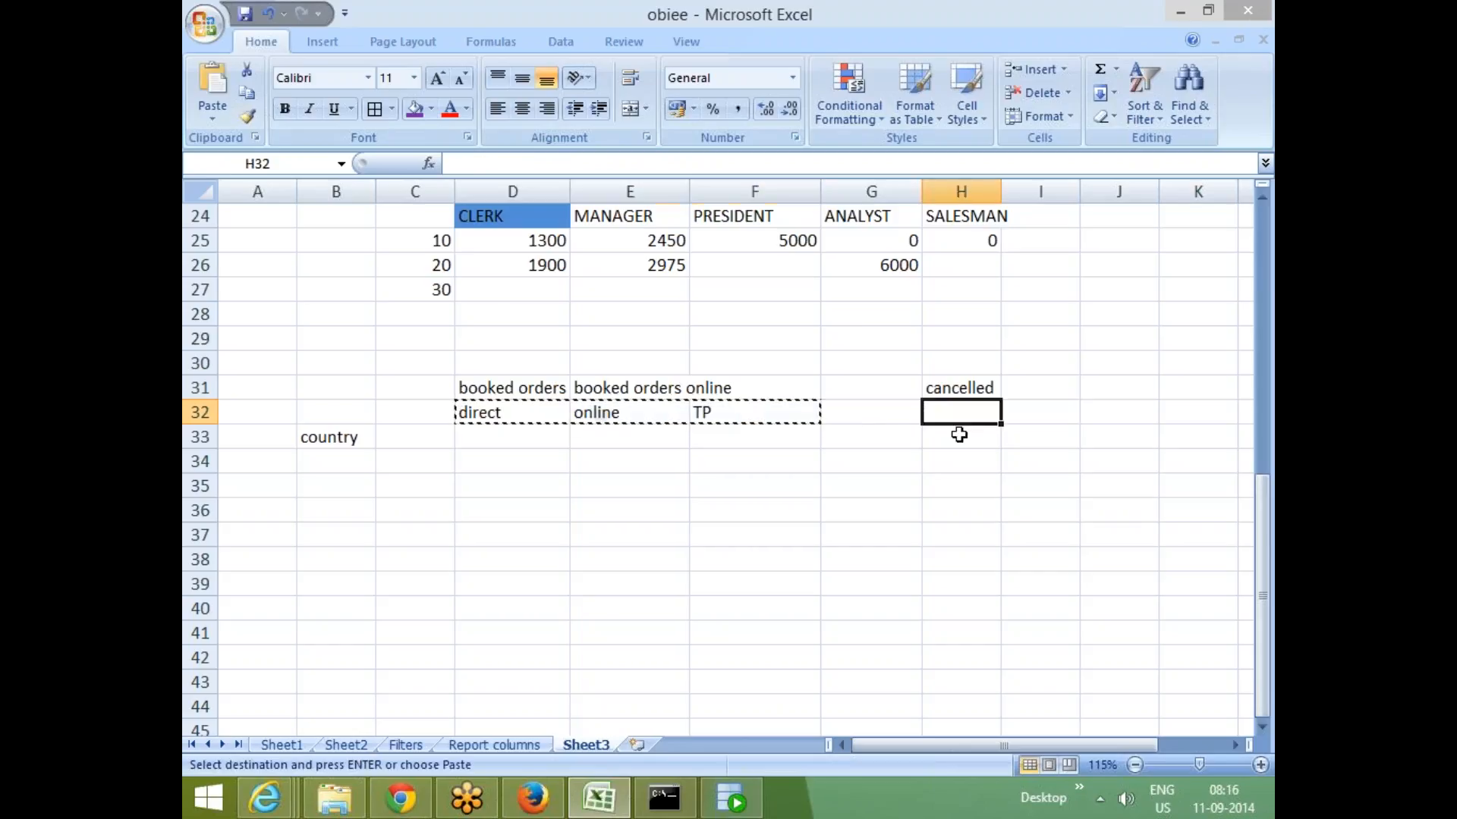
{"action": "key", "text": "ctrl+v"}
{"action": "left_click", "coordinate": [918, 481]}
{"action": "left_click", "coordinate": [960, 392]}
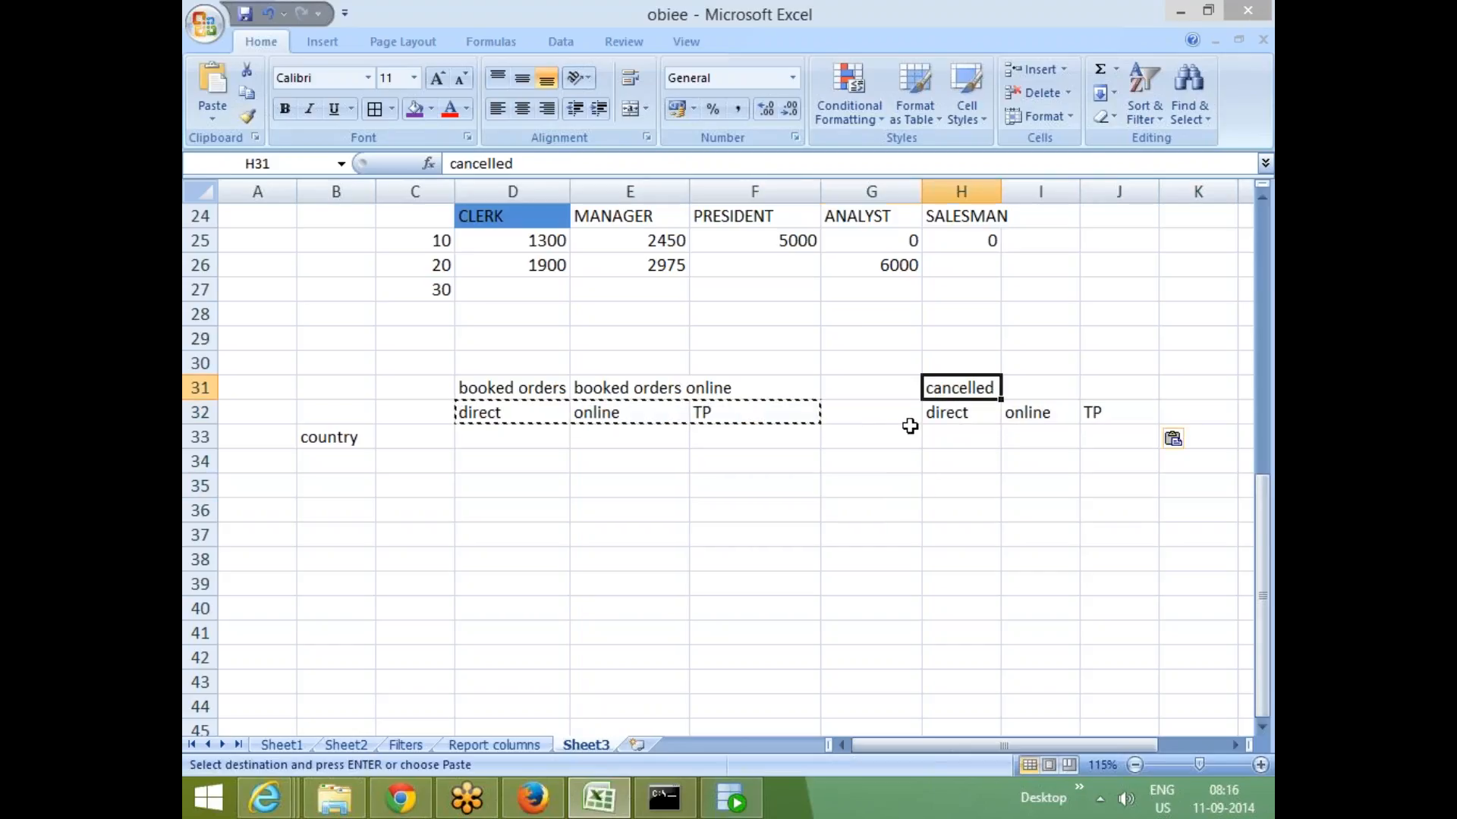
{"action": "left_click", "coordinate": [506, 466]}
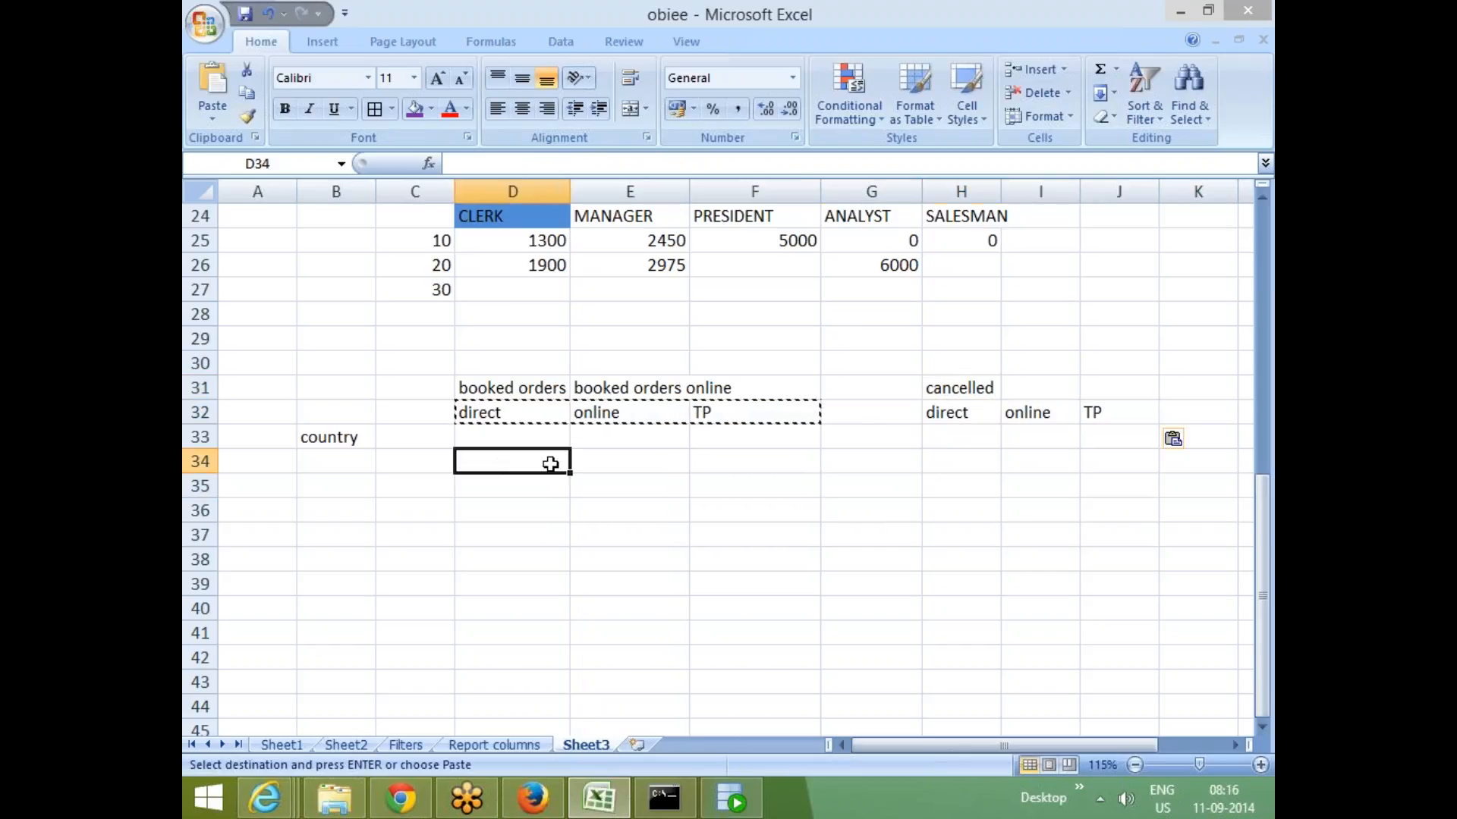
{"action": "key", "text": "Escape"}
- Enter the sub-heading total orders in cell G32
{"action": "left_click", "coordinate": [835, 410]}
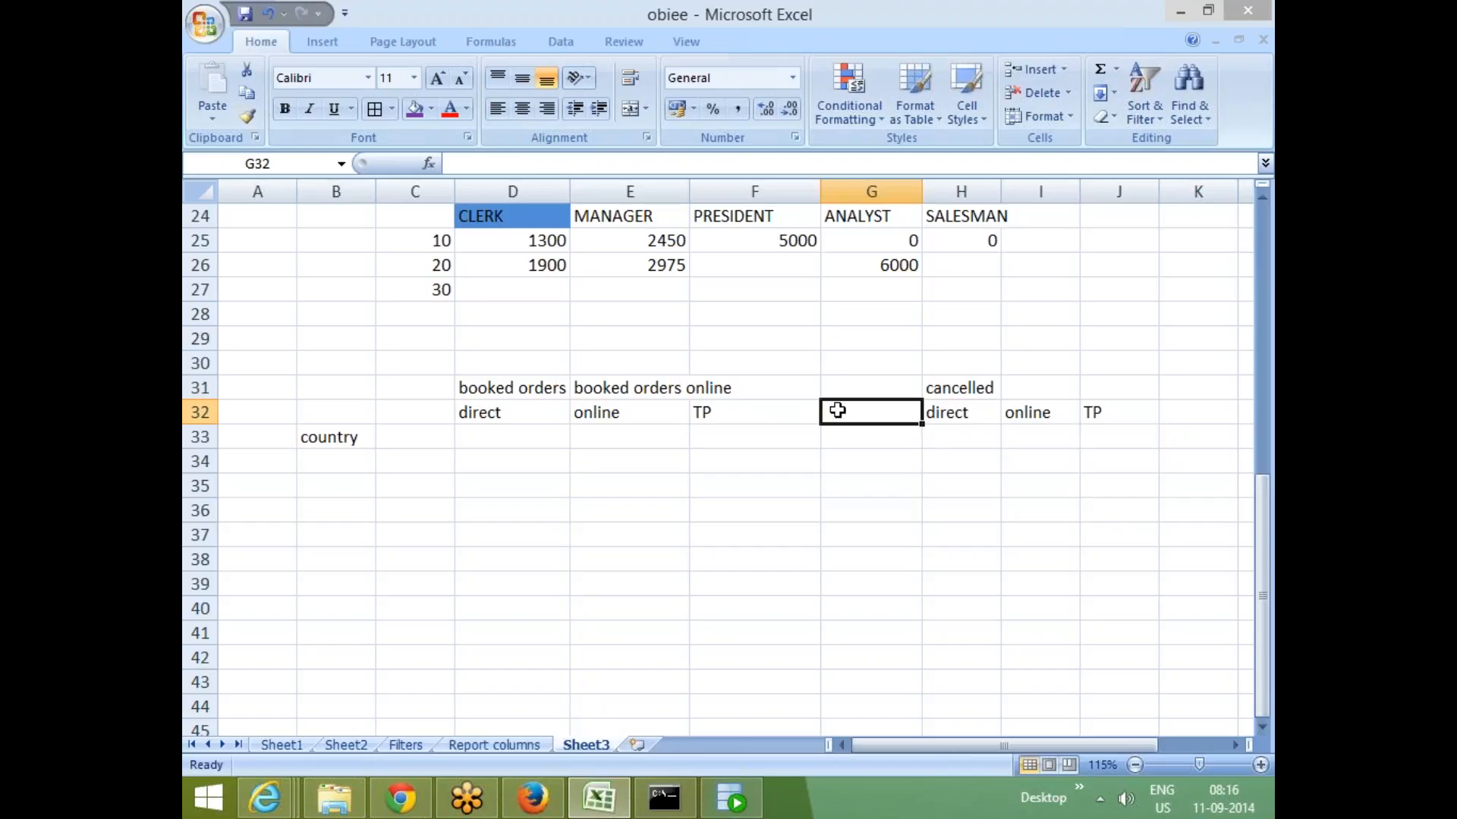
{"action": "type", "text": "tota"}
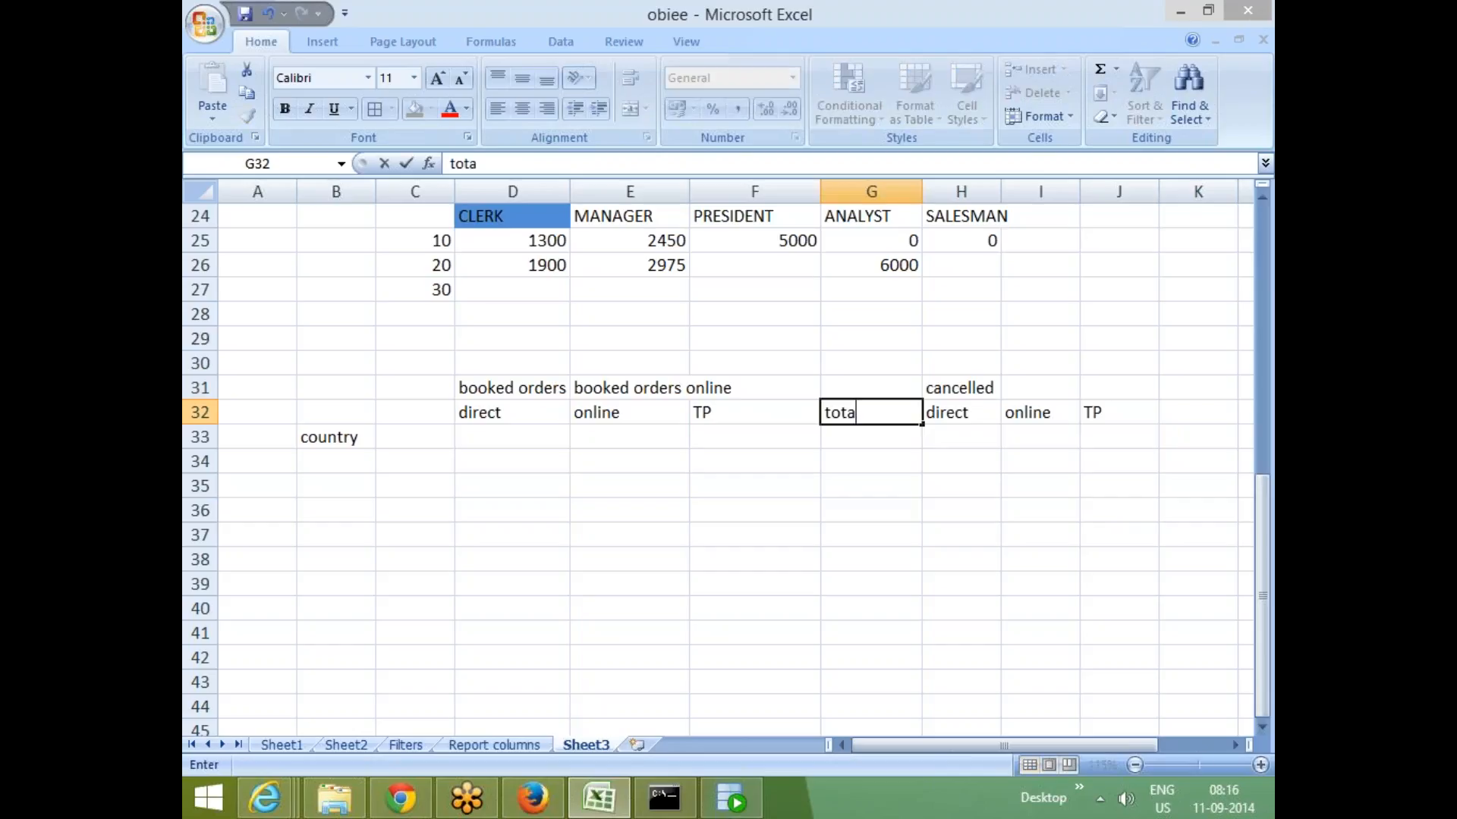
{"action": "type", "text": "l orders"}
{"action": "left_click", "coordinate": [1040, 535]}
{"action": "left_click", "coordinate": [1180, 412]}
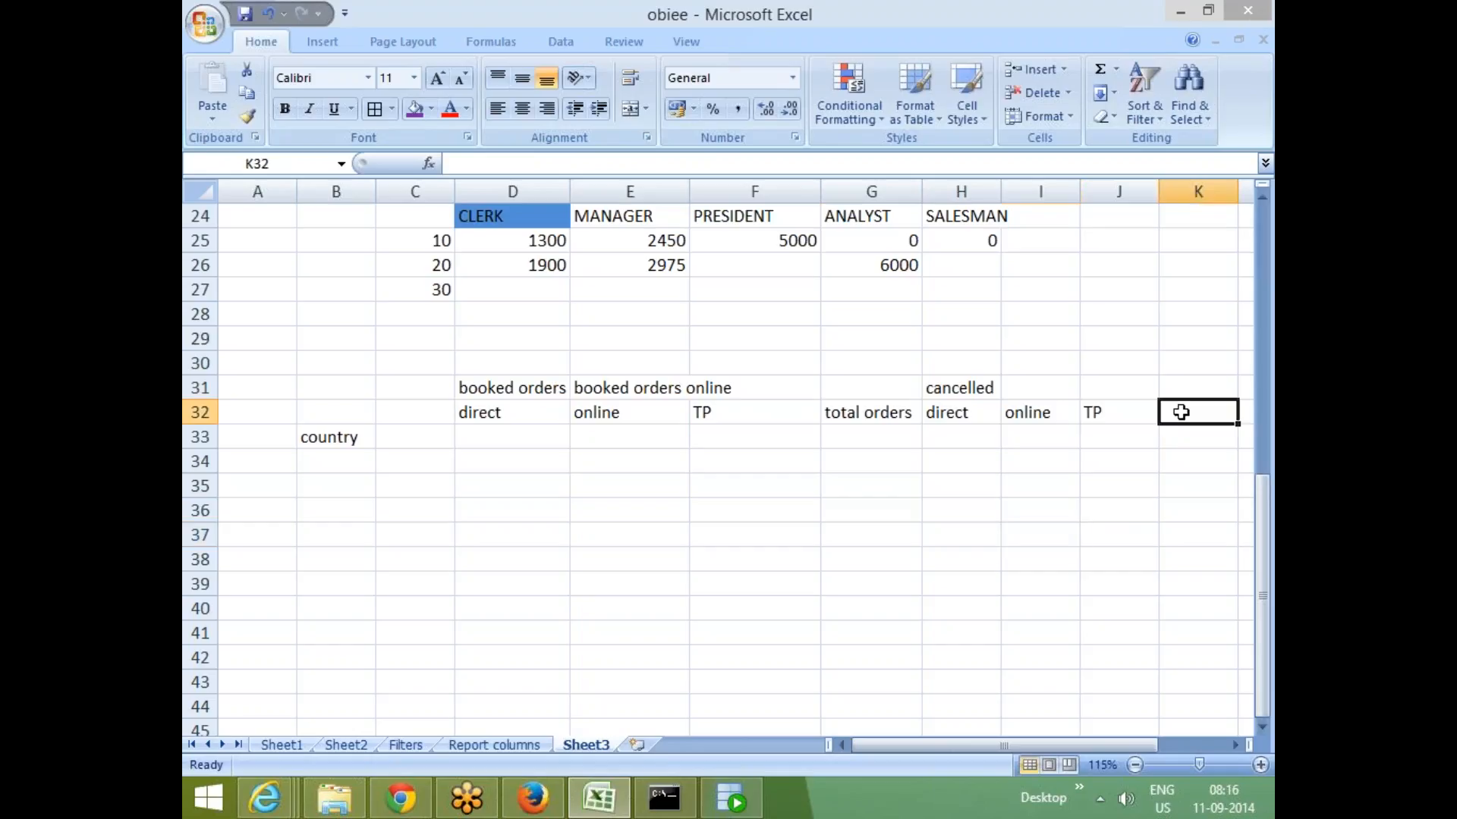
- Enter the sub-heading total cancelled in cell K32
{"action": "type", "text": "total can"}
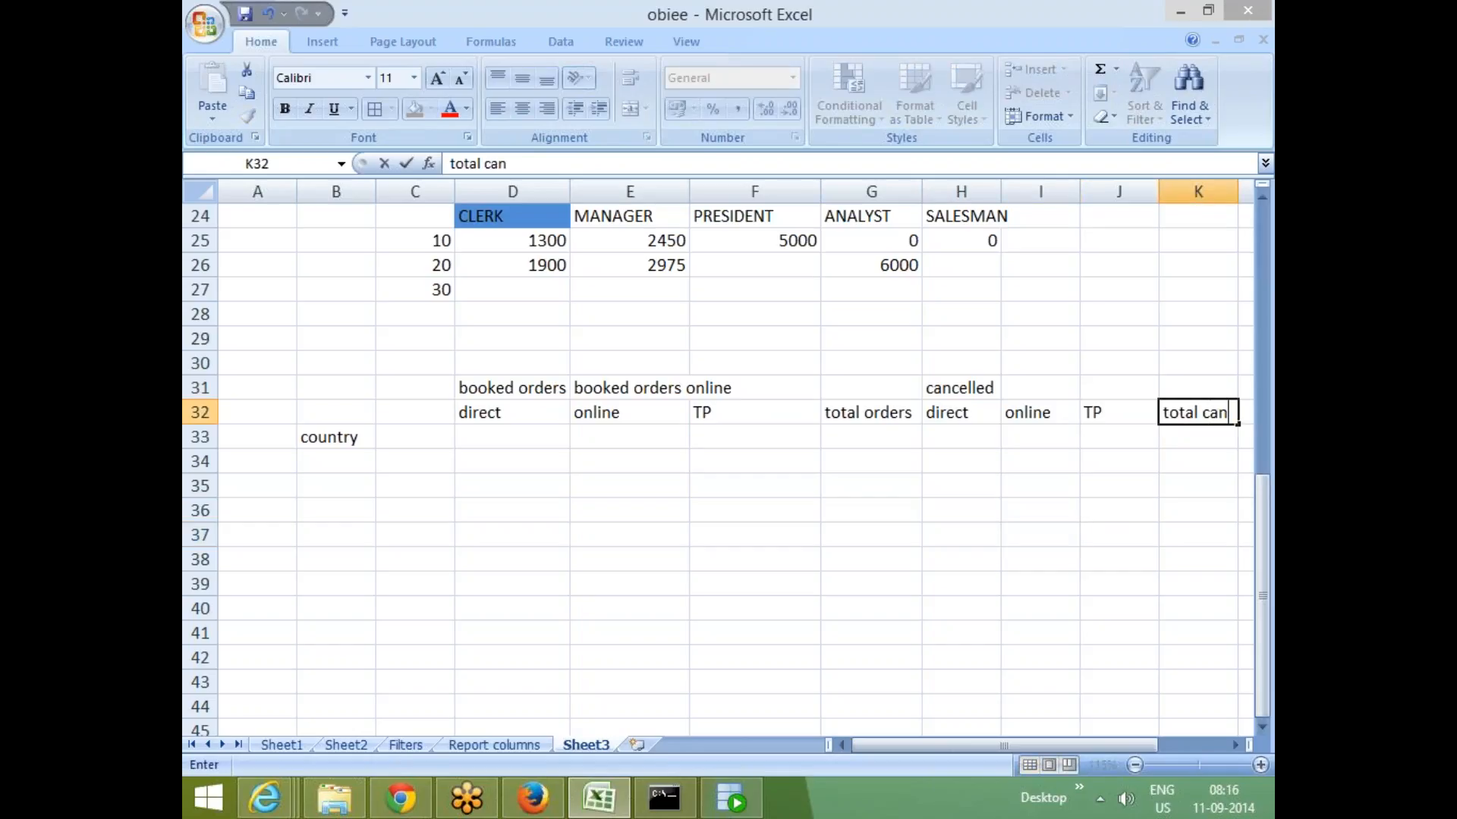
{"action": "type", "text": "celled"}
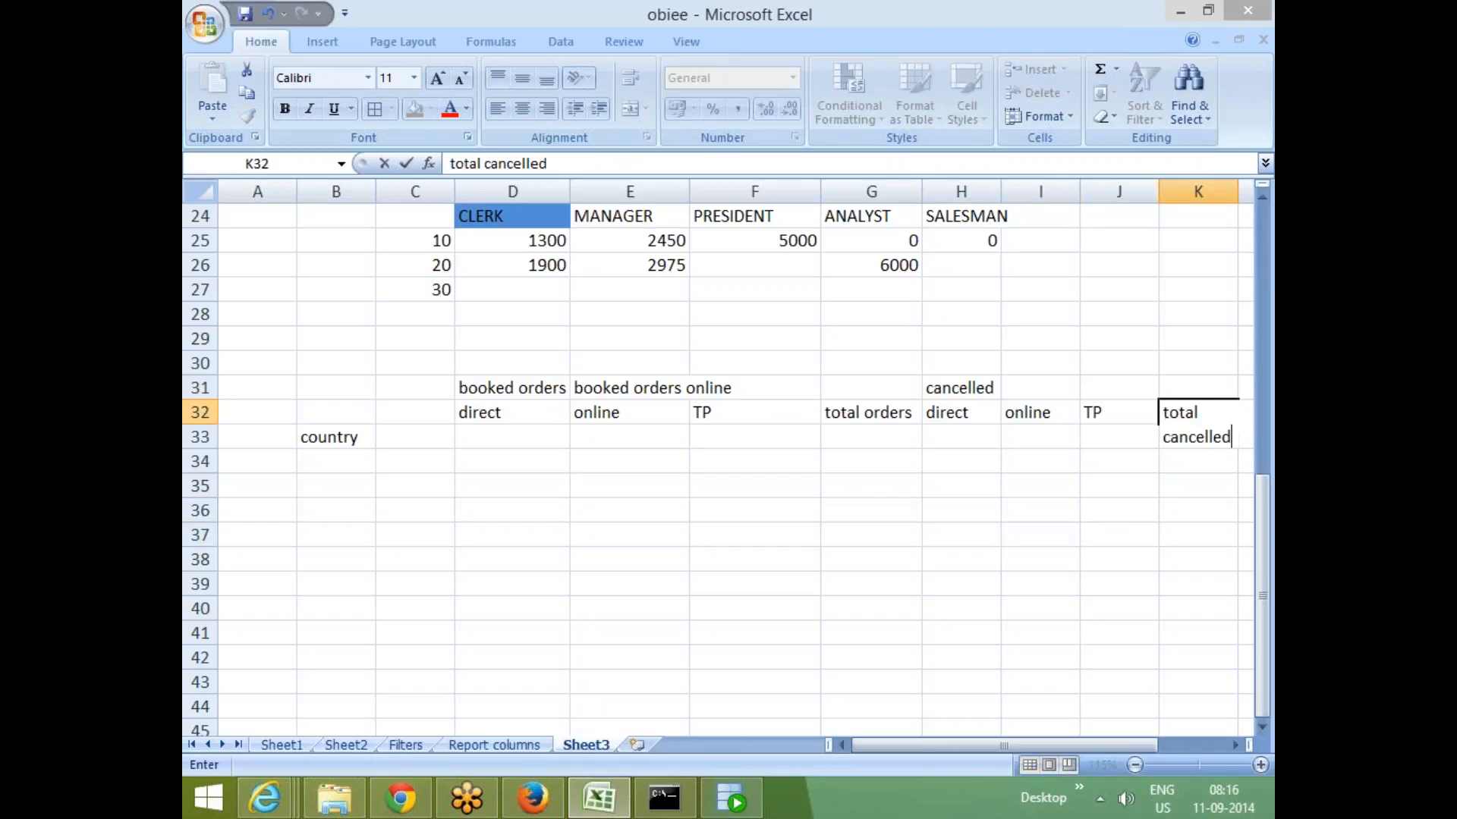
{"action": "left_click", "coordinate": [486, 584]}
- Enter the sample values 2, 4 and 1 for country under direct, online and TP
{"action": "left_click", "coordinate": [483, 437]}
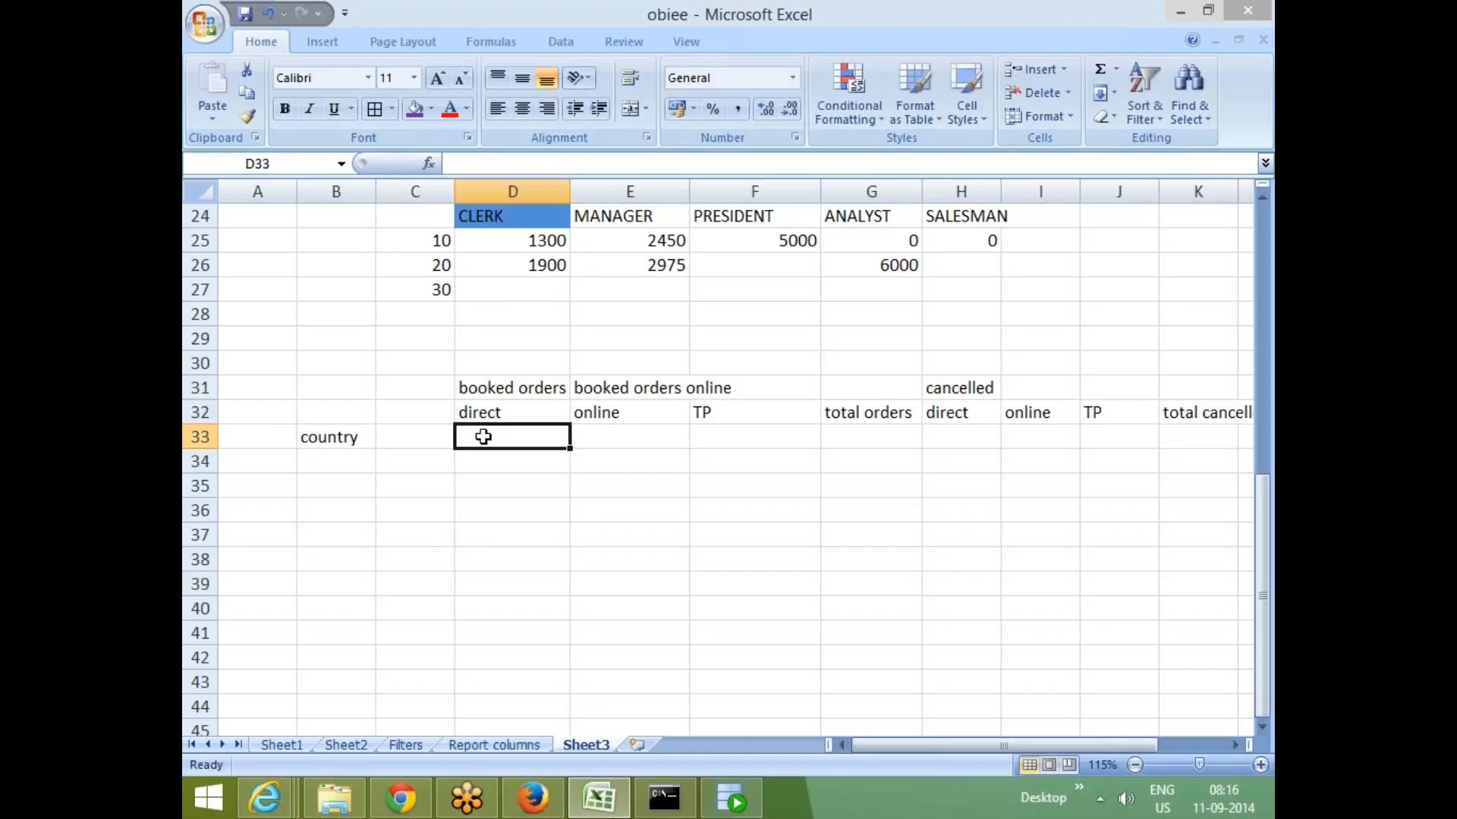
{"action": "type", "text": "2"}
{"action": "left_click", "coordinate": [476, 509]}
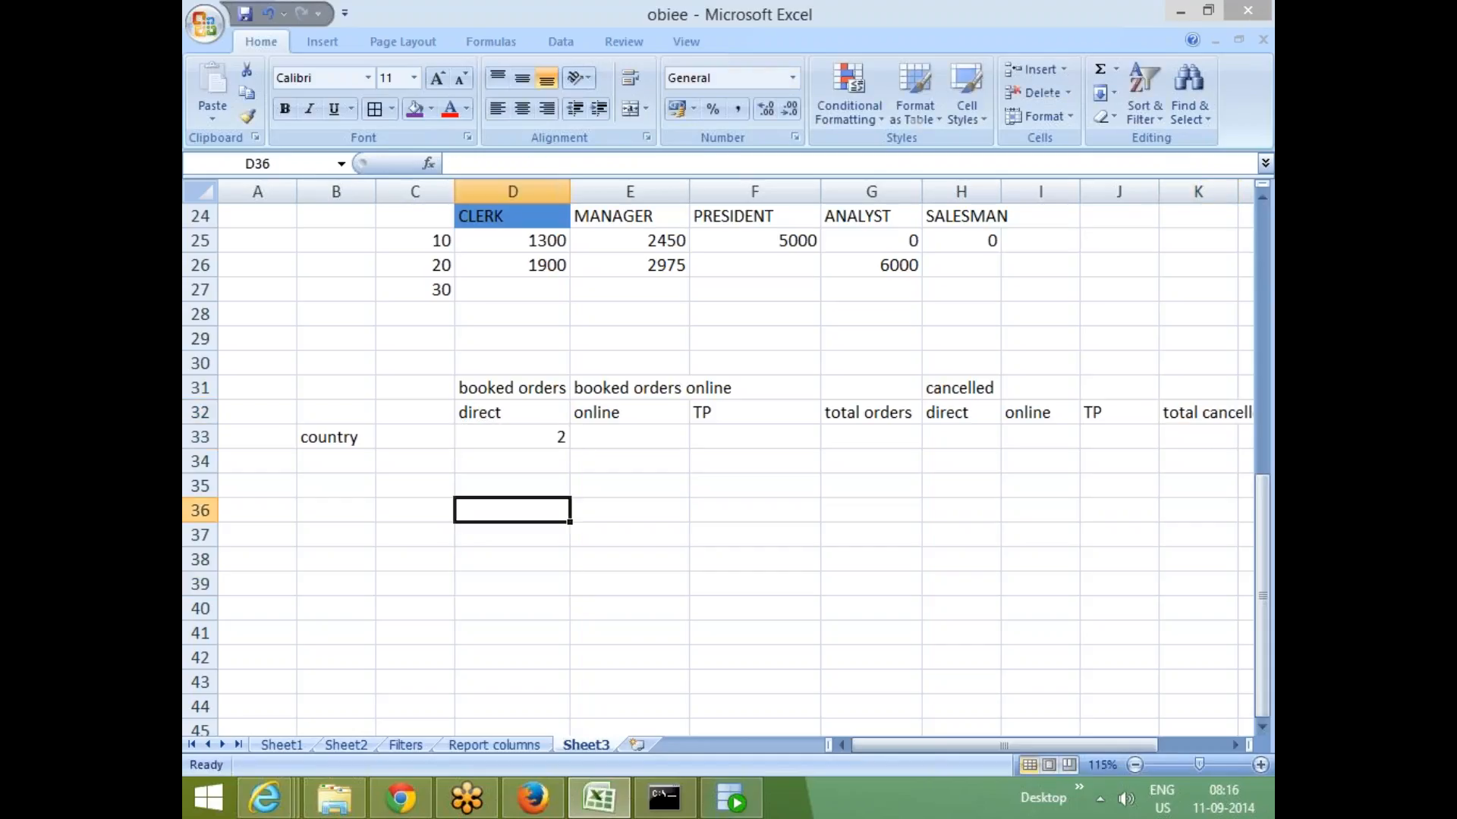
{"action": "left_click", "coordinate": [616, 446]}
{"action": "type", "text": "4"}
{"action": "left_click", "coordinate": [629, 486]}
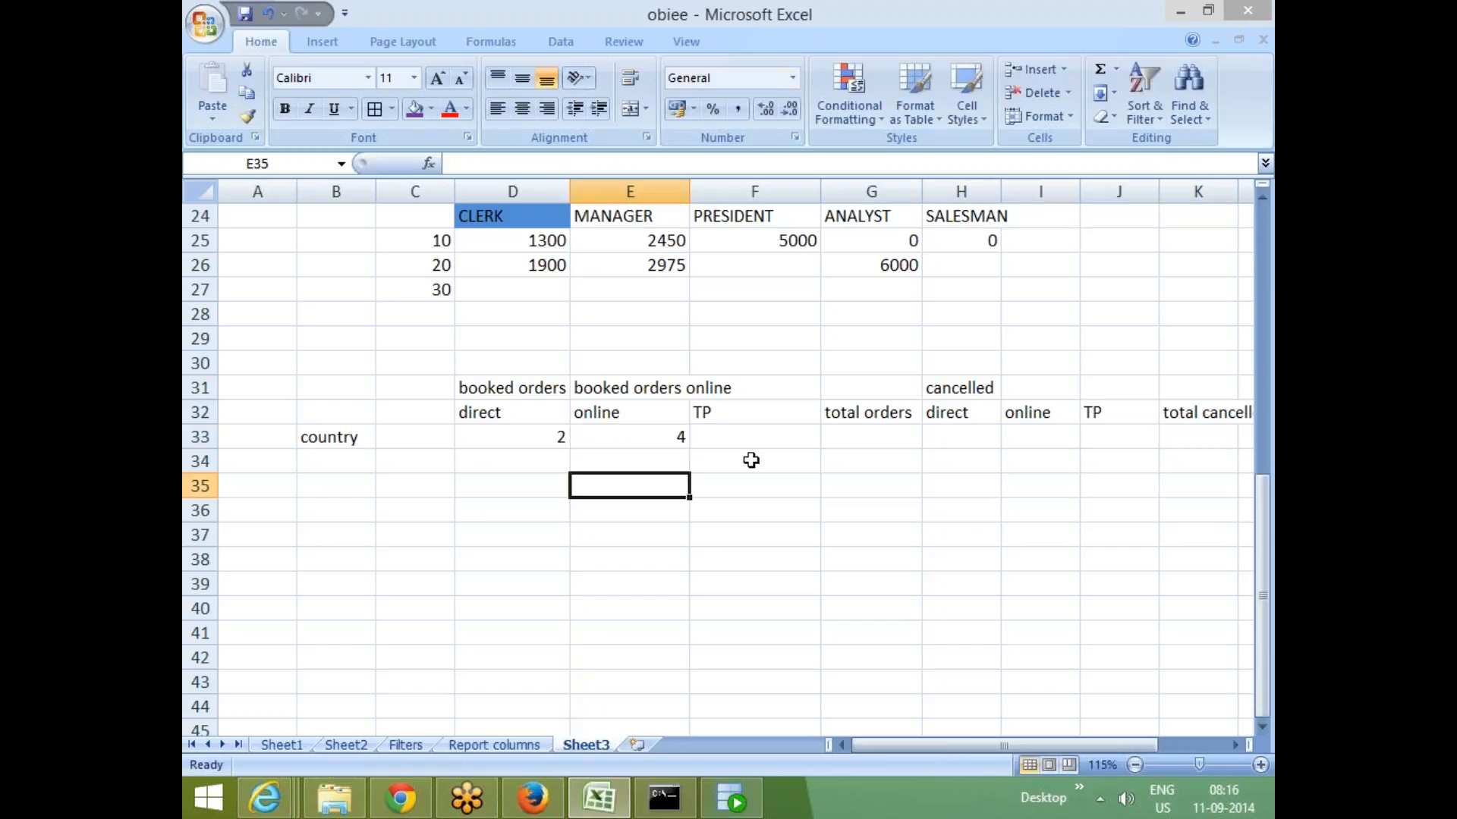
{"action": "left_click", "coordinate": [751, 438]}
{"action": "type", "text": "1"}
{"action": "left_click", "coordinate": [735, 540]}
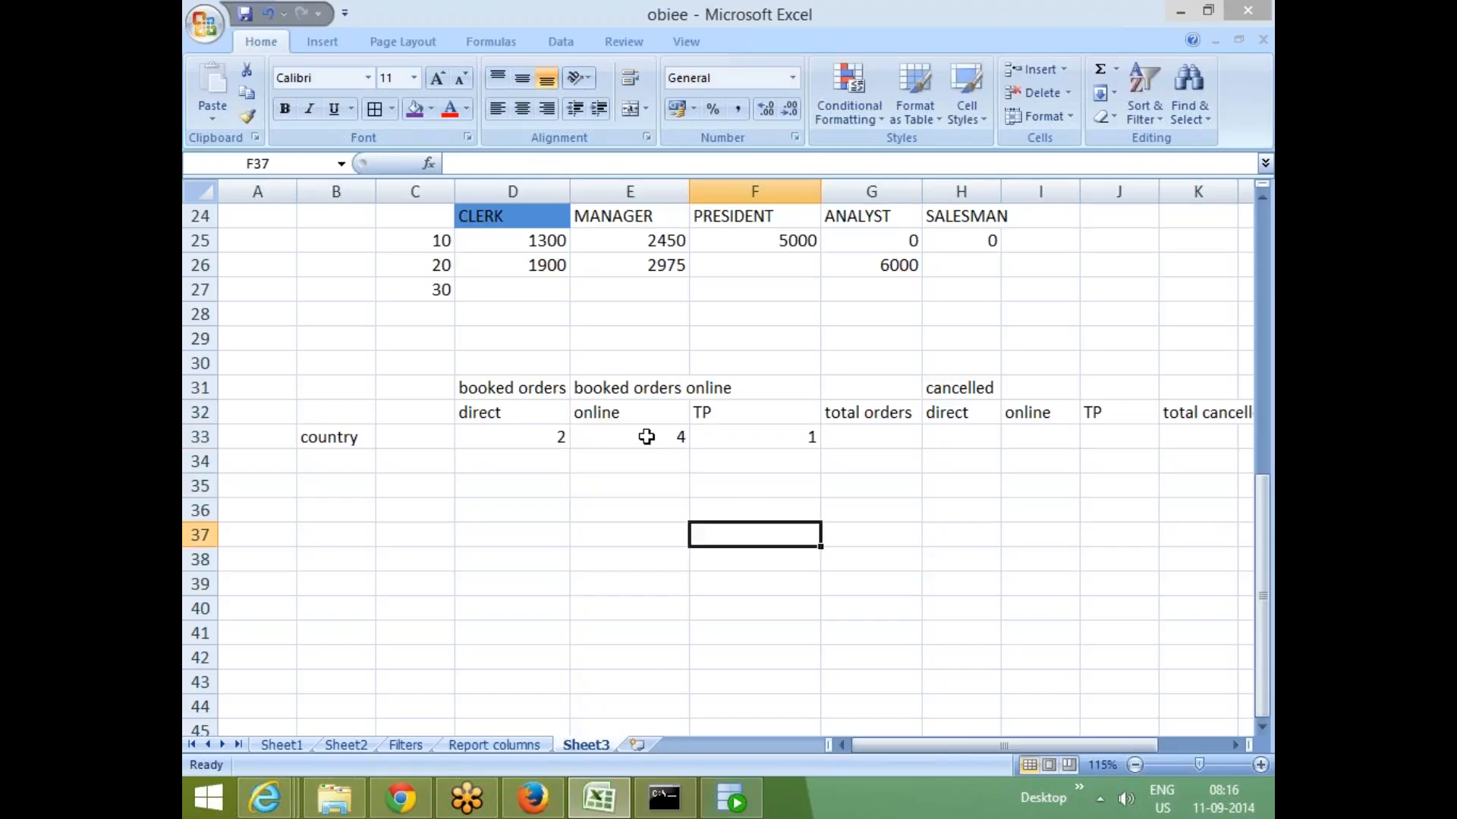
{"action": "left_click", "coordinate": [846, 440]}
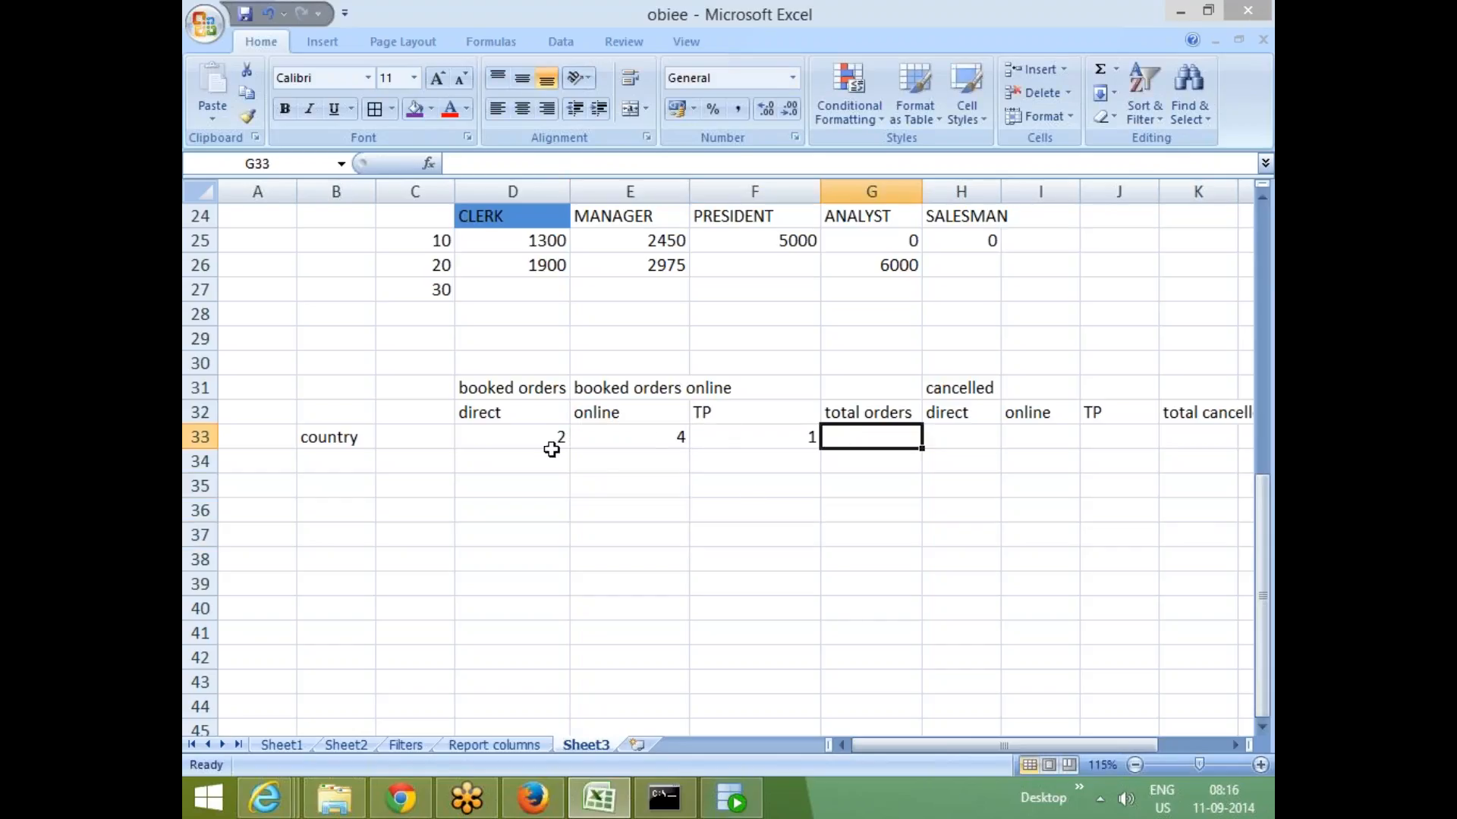
- Enter the total orders value 7 in G33, the sum of the booked order values
{"action": "left_click_drag", "start_coordinate": [531, 438], "coordinate": [754, 436]}
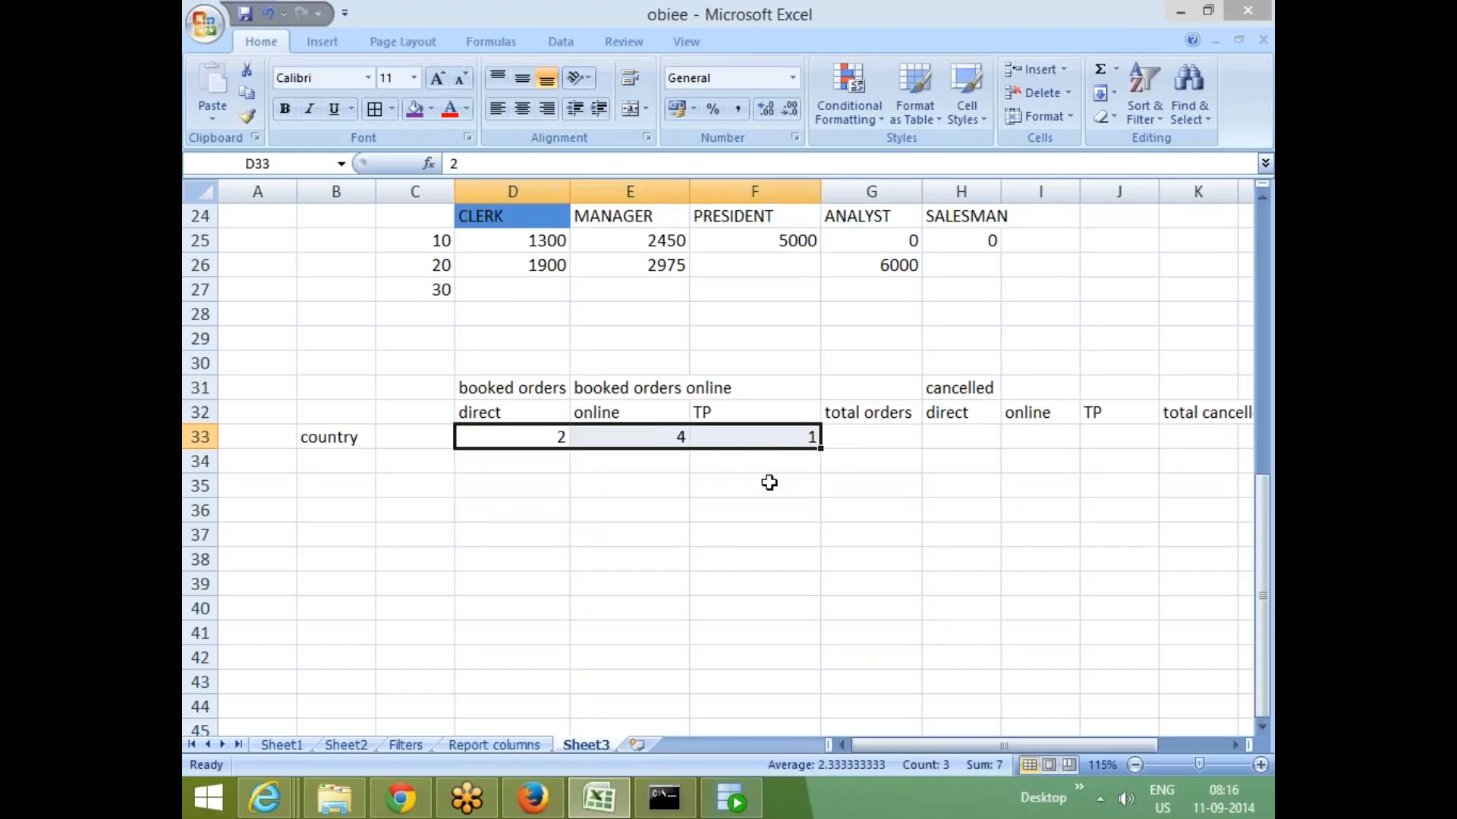
{"action": "left_click", "coordinate": [880, 439]}
{"action": "type", "text": "7"}
{"action": "left_click", "coordinate": [960, 510]}
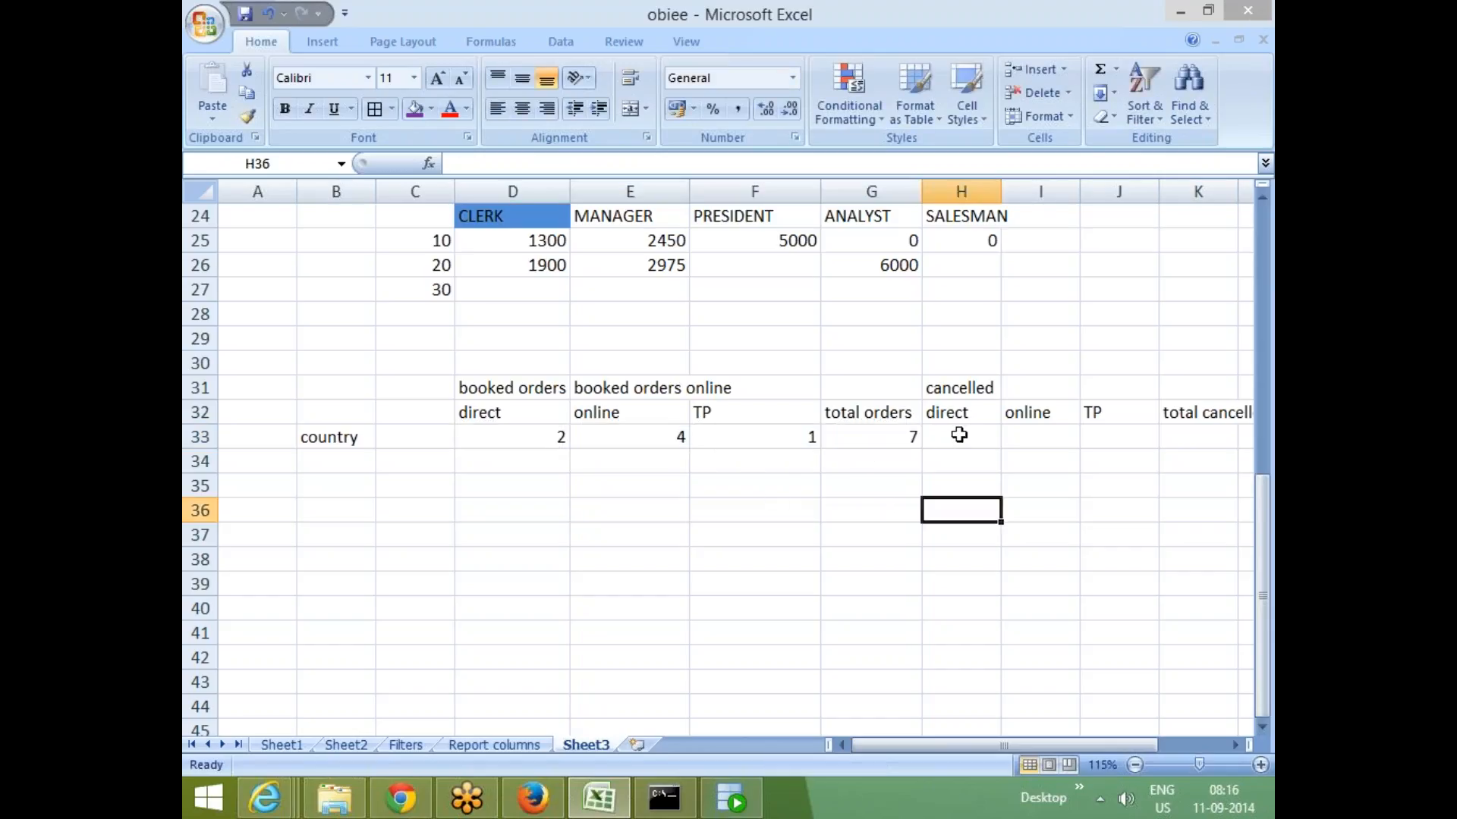
- Enter the cancelled sample values 0 for direct, 1 for TP and 1 for total cancelled
{"action": "left_click", "coordinate": [960, 439]}
{"action": "type", "text": "0"}
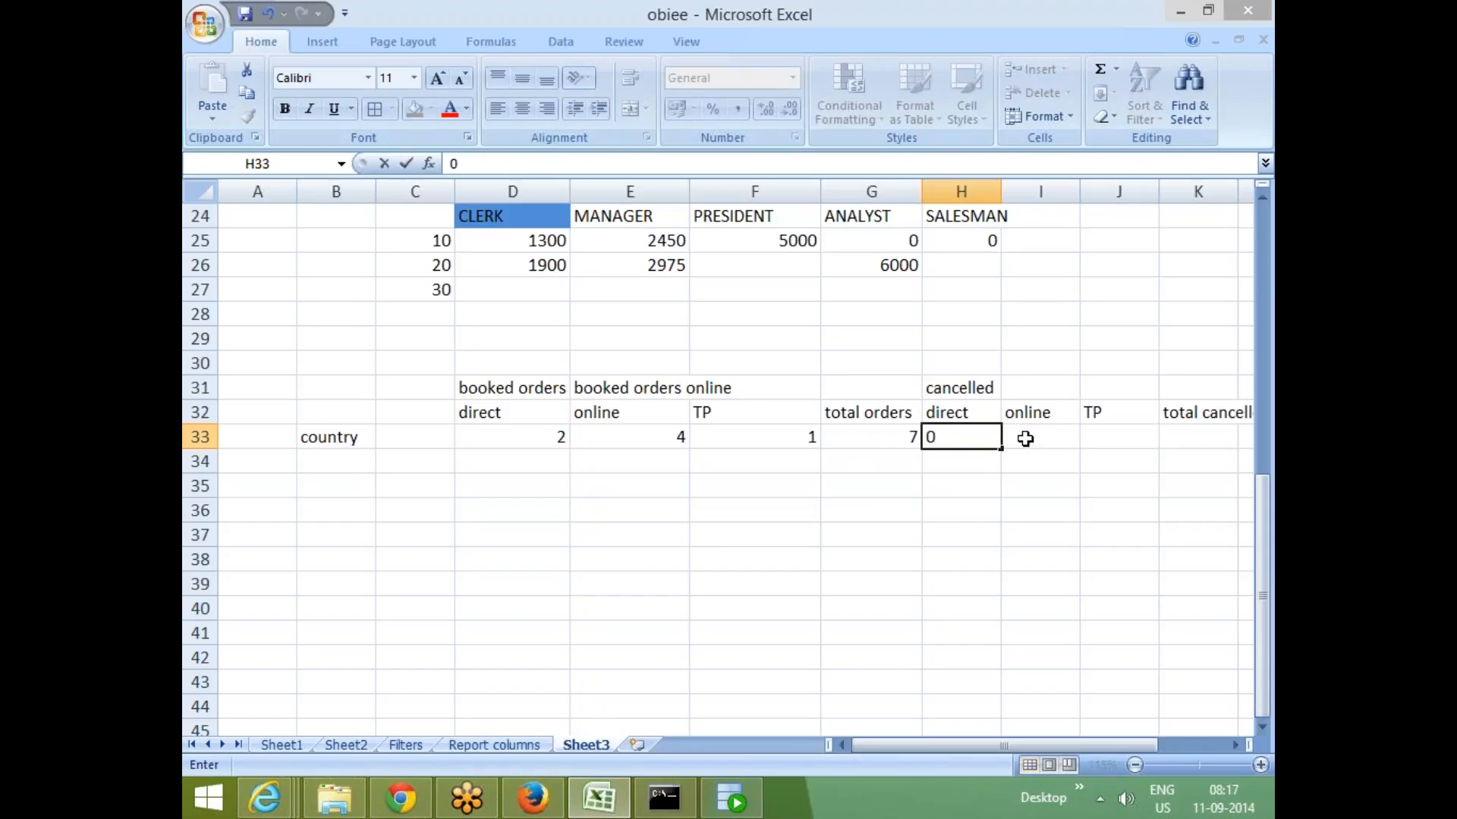
{"action": "left_click", "coordinate": [1027, 436]}
{"action": "left_click", "coordinate": [1104, 433]}
{"action": "type", "text": "1"}
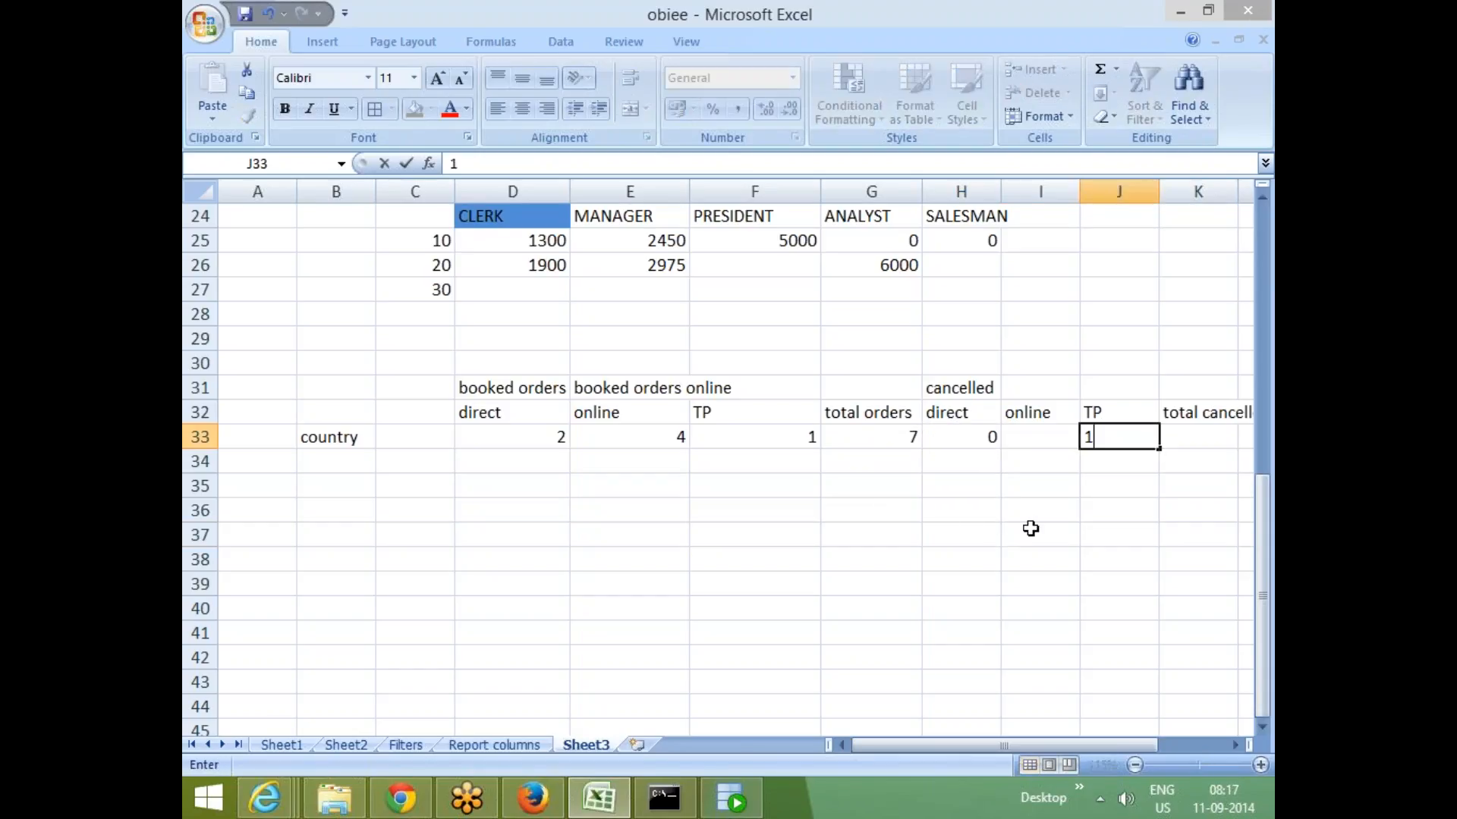
{"action": "left_click", "coordinate": [1030, 531]}
{"action": "left_click", "coordinate": [1168, 440]}
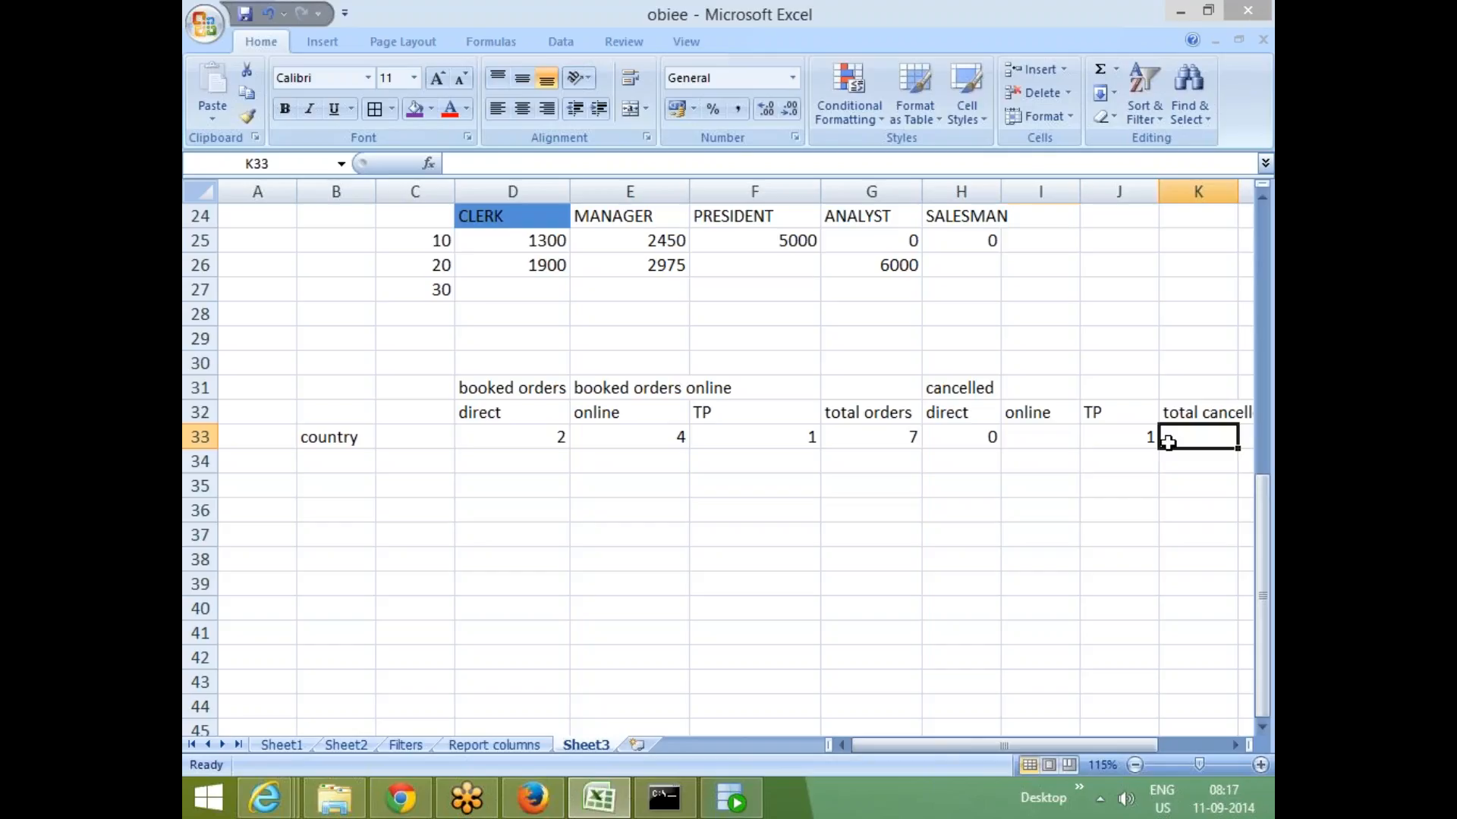
{"action": "type", "text": "1"}
{"action": "left_click", "coordinate": [927, 518]}
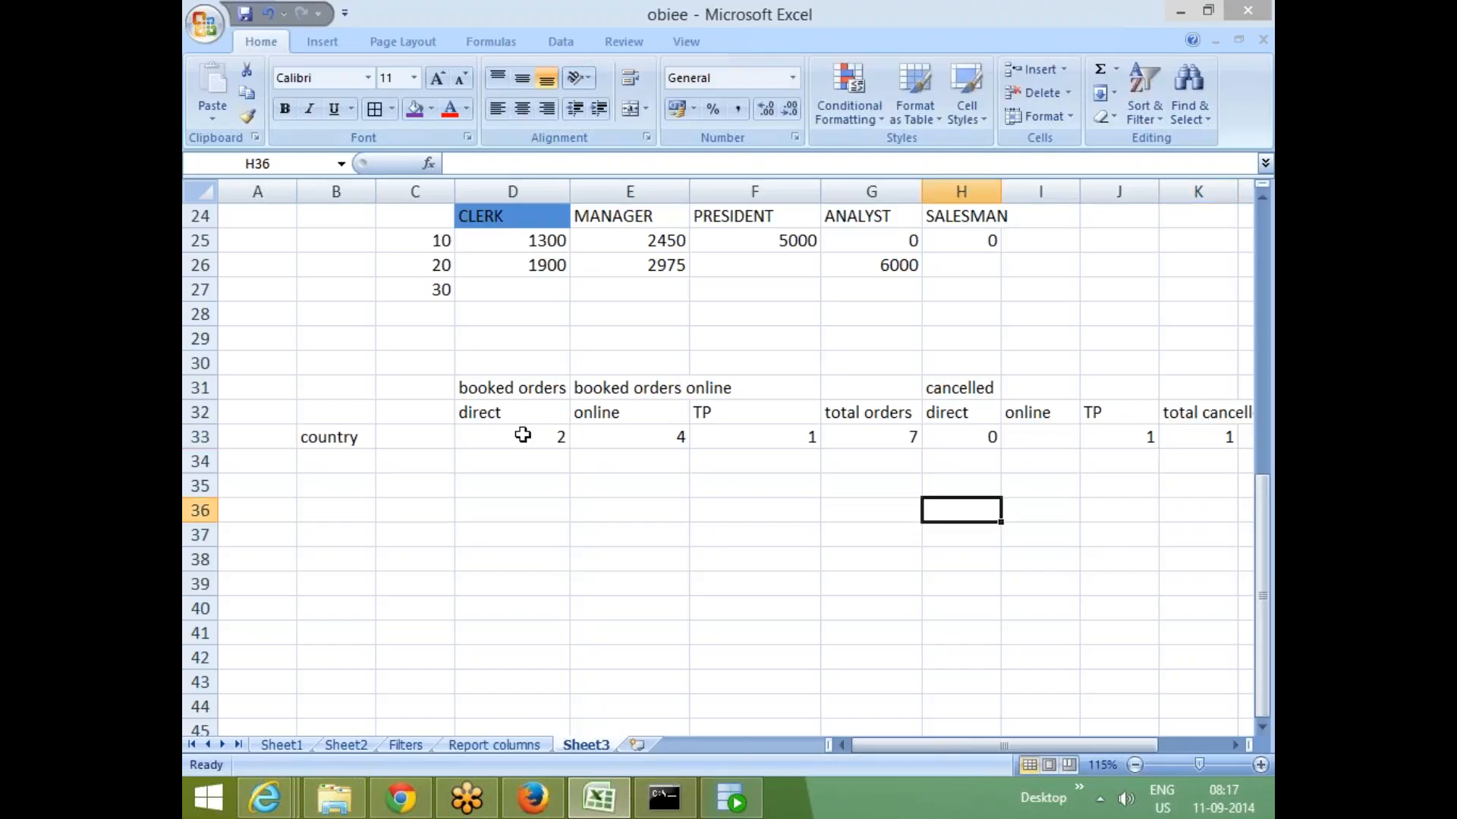
- Review the booked and cancelled heading cells across rows 31 and 32 of the sample layout
{"action": "left_click", "coordinate": [531, 389]}
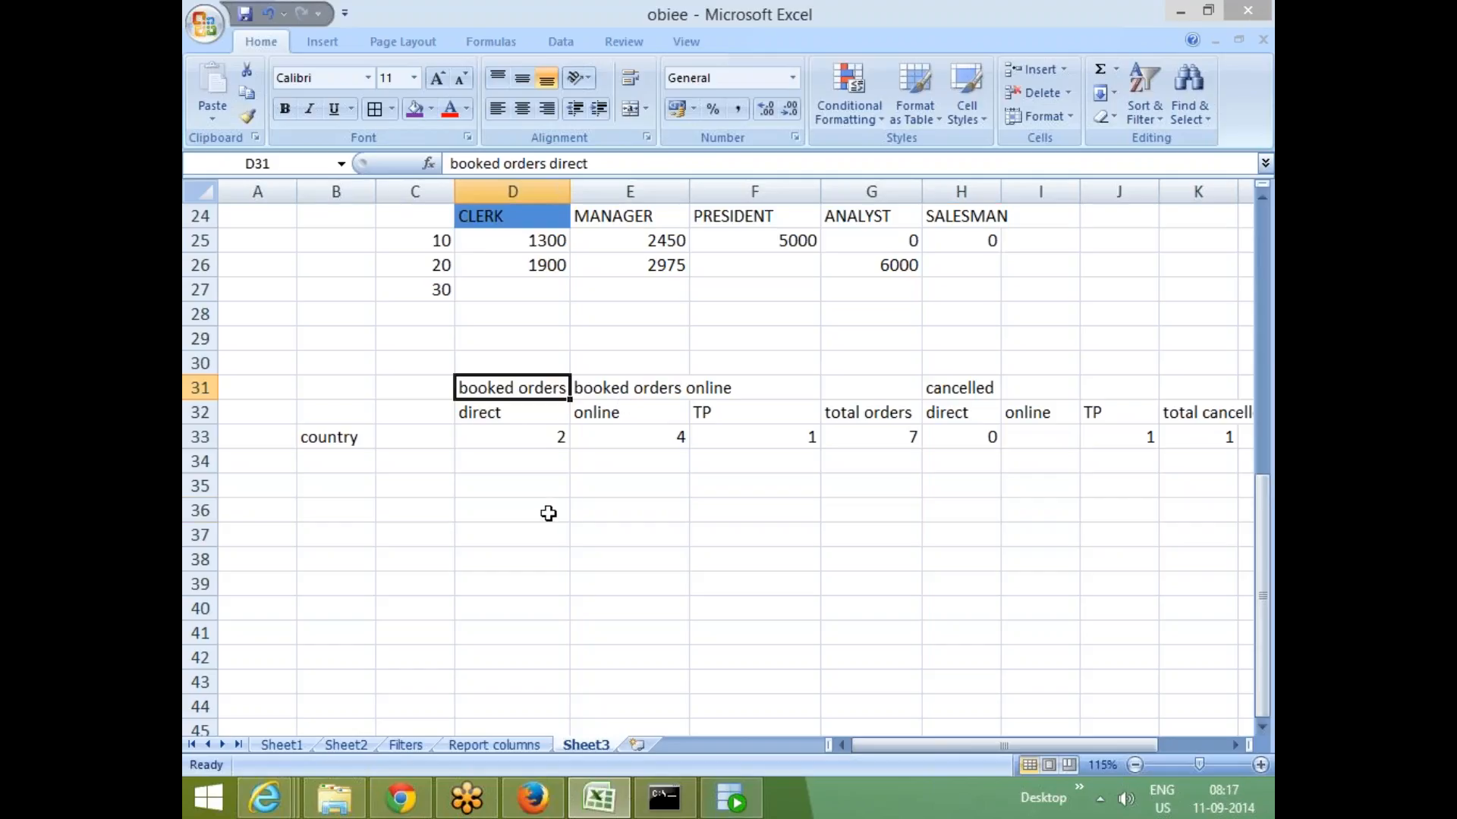
{"action": "left_click", "coordinate": [546, 511]}
{"action": "left_click", "coordinate": [475, 412]}
{"action": "left_click", "coordinate": [806, 411], "text": "shift"}
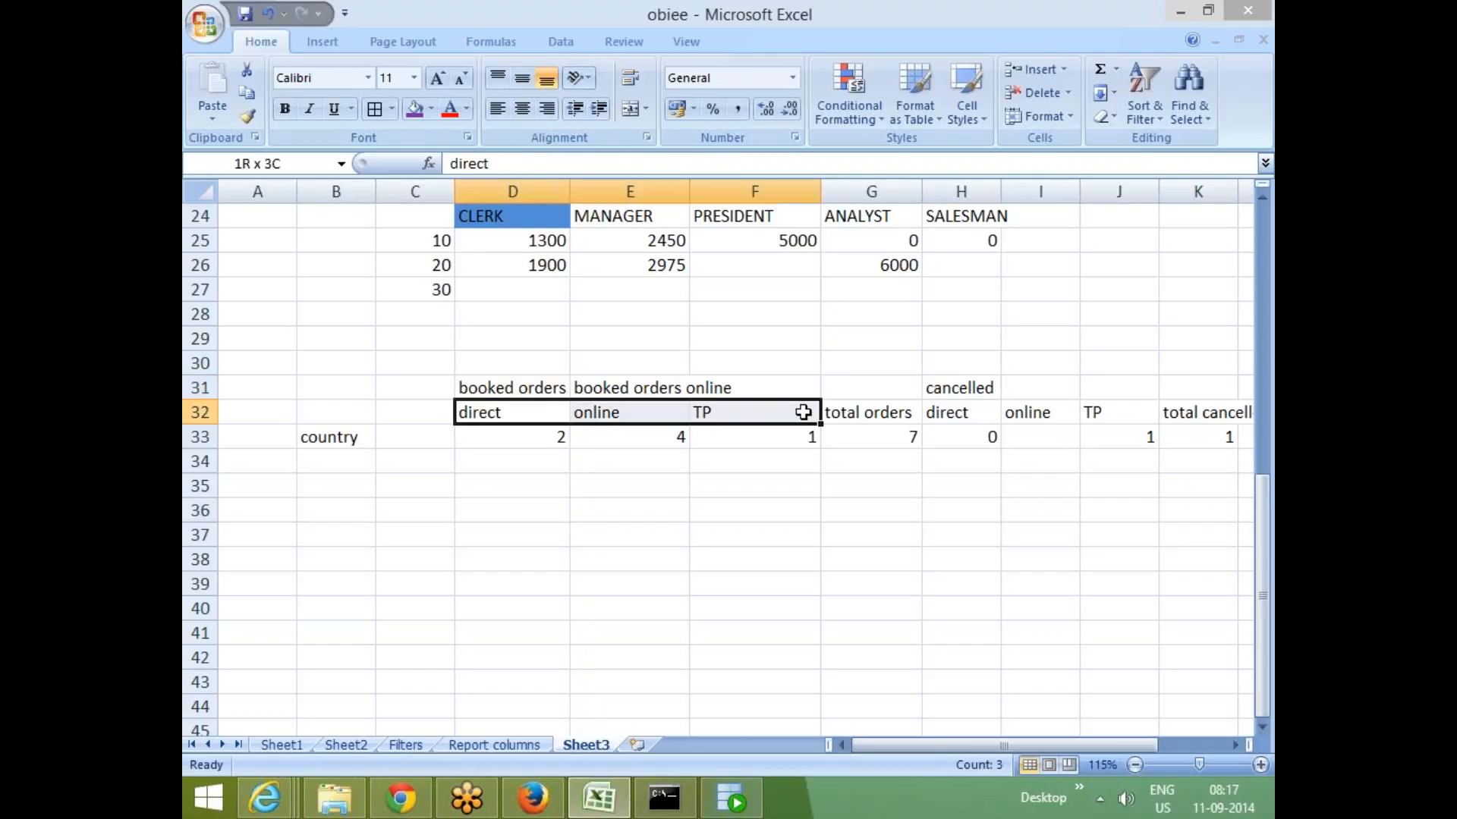
{"action": "left_click", "coordinate": [612, 561]}
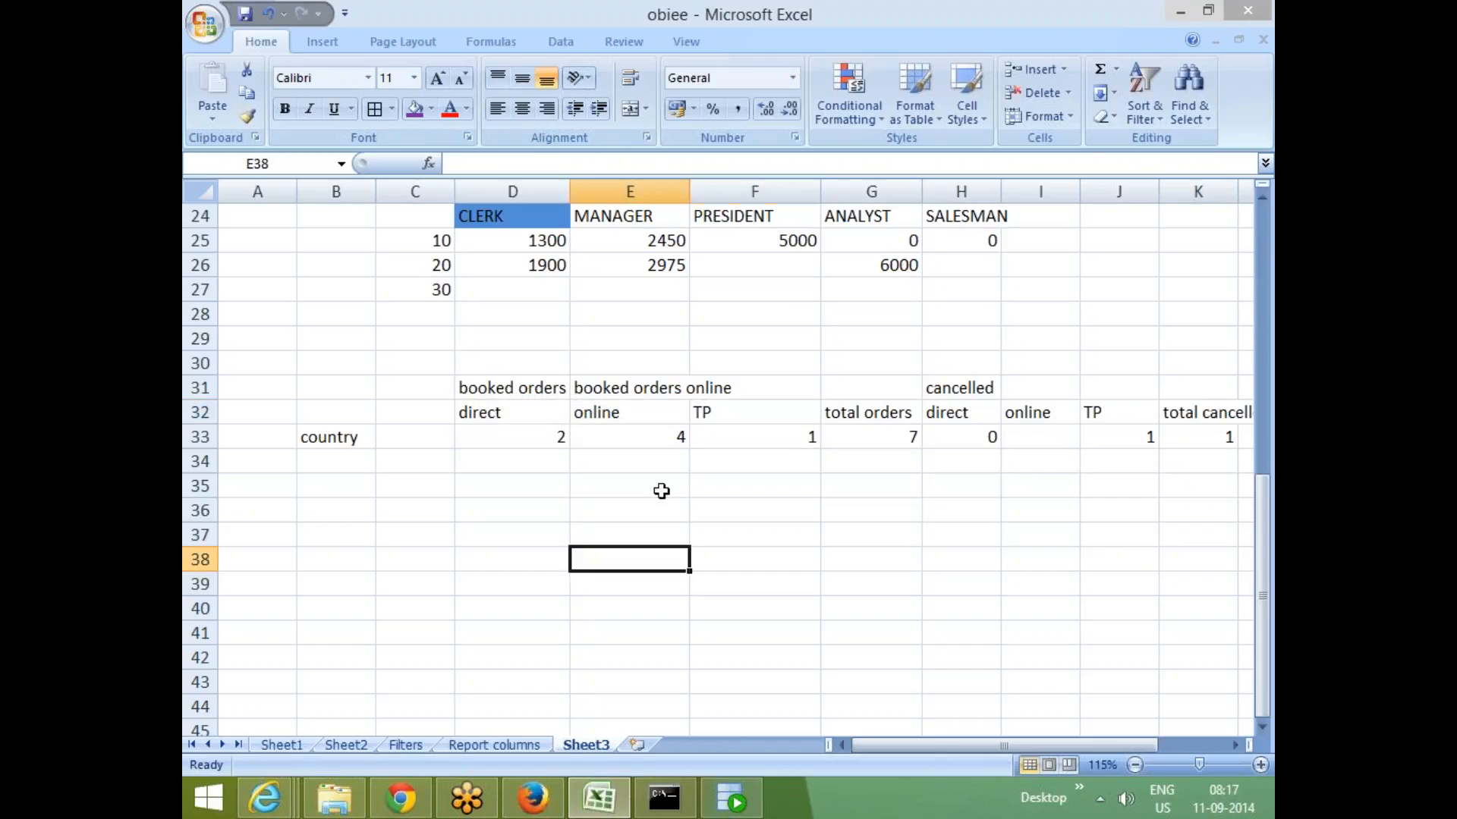
{"action": "left_click", "coordinate": [496, 413]}
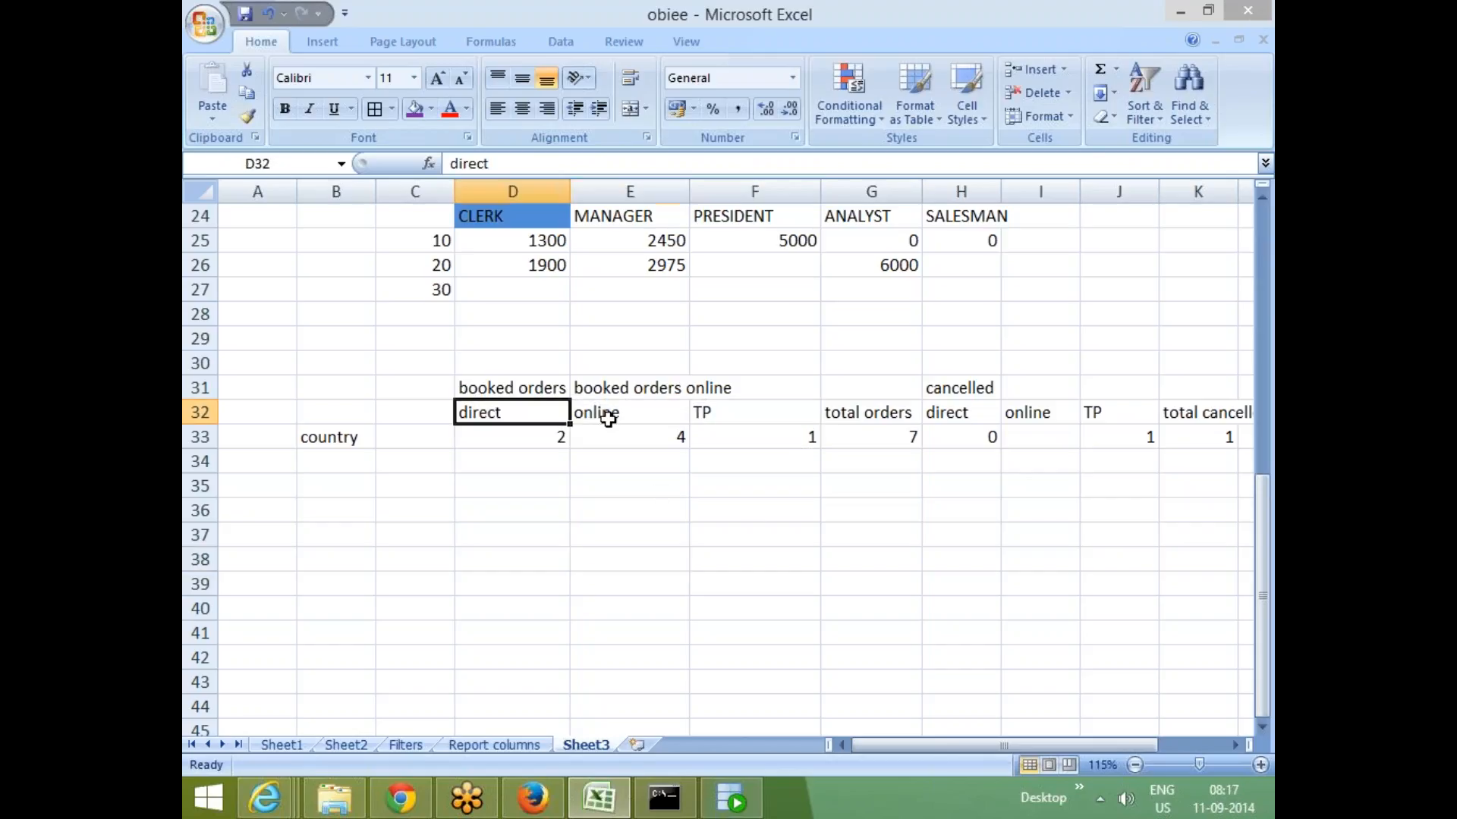
{"action": "key", "text": "Right"}
{"action": "key", "text": "Right"}
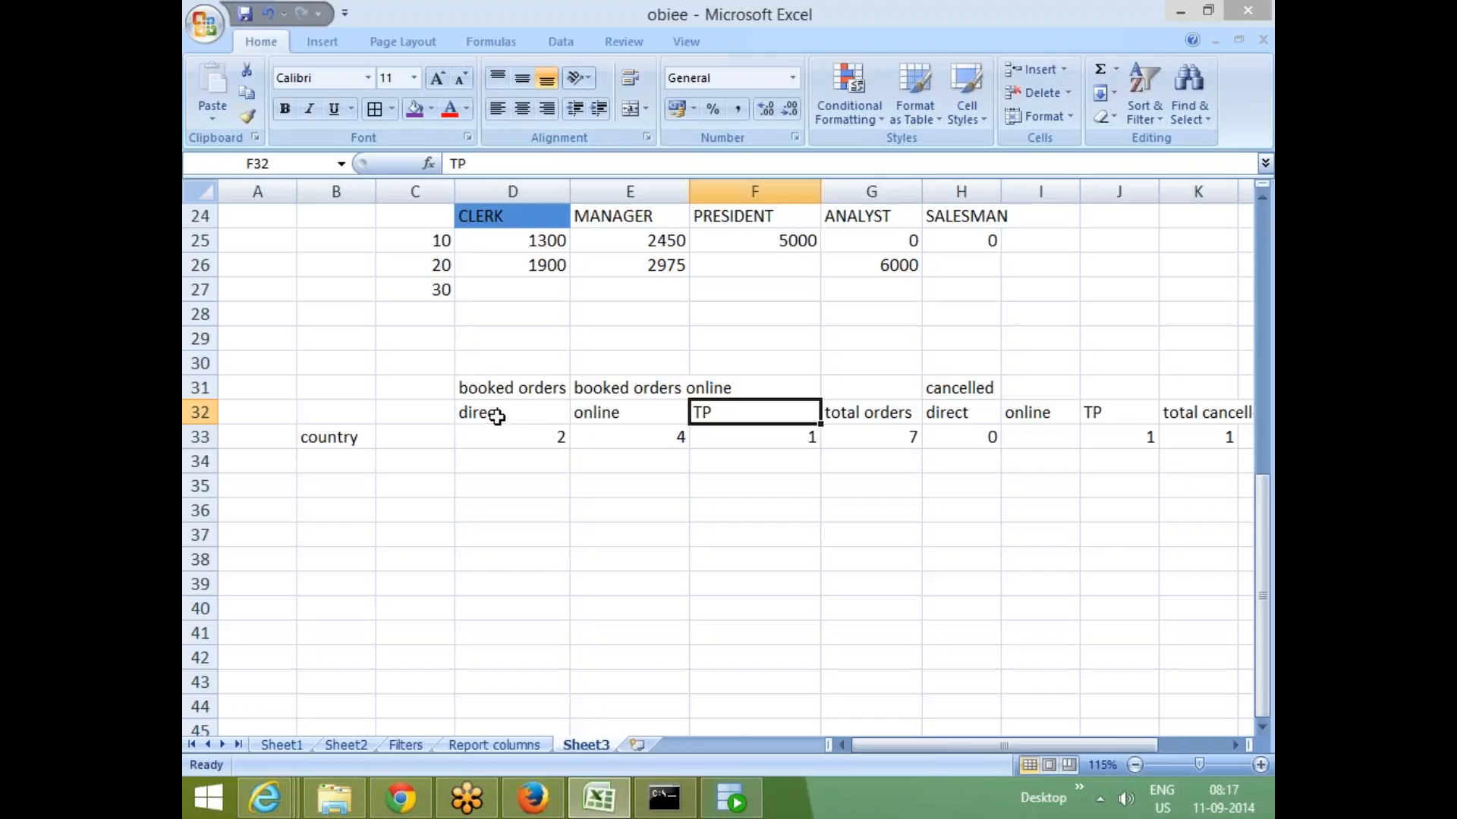
{"action": "left_click", "coordinate": [489, 412]}
{"action": "left_click", "coordinate": [607, 415]}
{"action": "left_click", "coordinate": [712, 413]}
{"action": "left_click", "coordinate": [884, 415]}
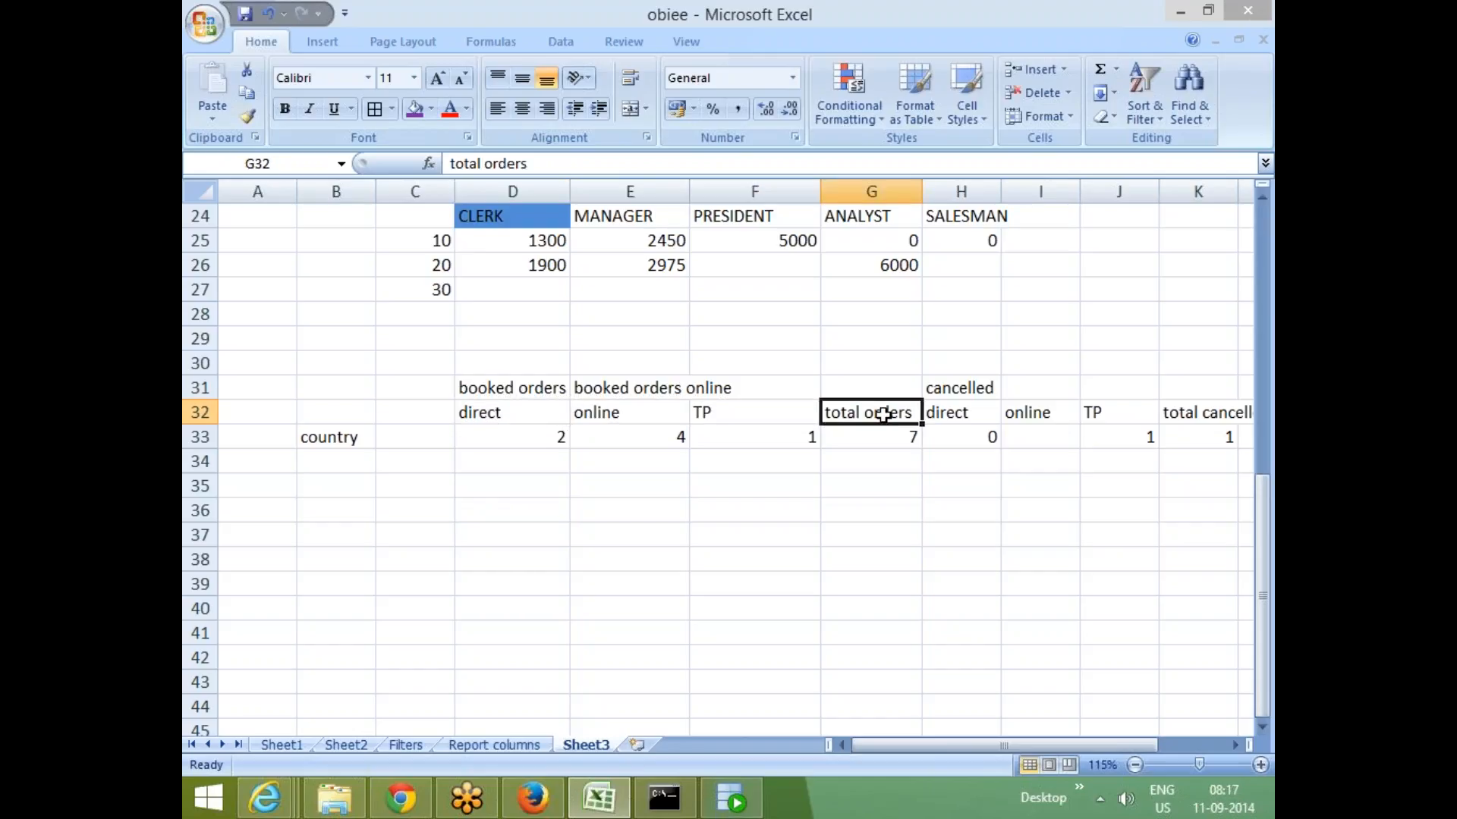
{"action": "left_click", "coordinate": [947, 419]}
{"action": "left_click", "coordinate": [1020, 420]}
{"action": "left_click", "coordinate": [1105, 417]}
{"action": "left_click", "coordinate": [1197, 414]}
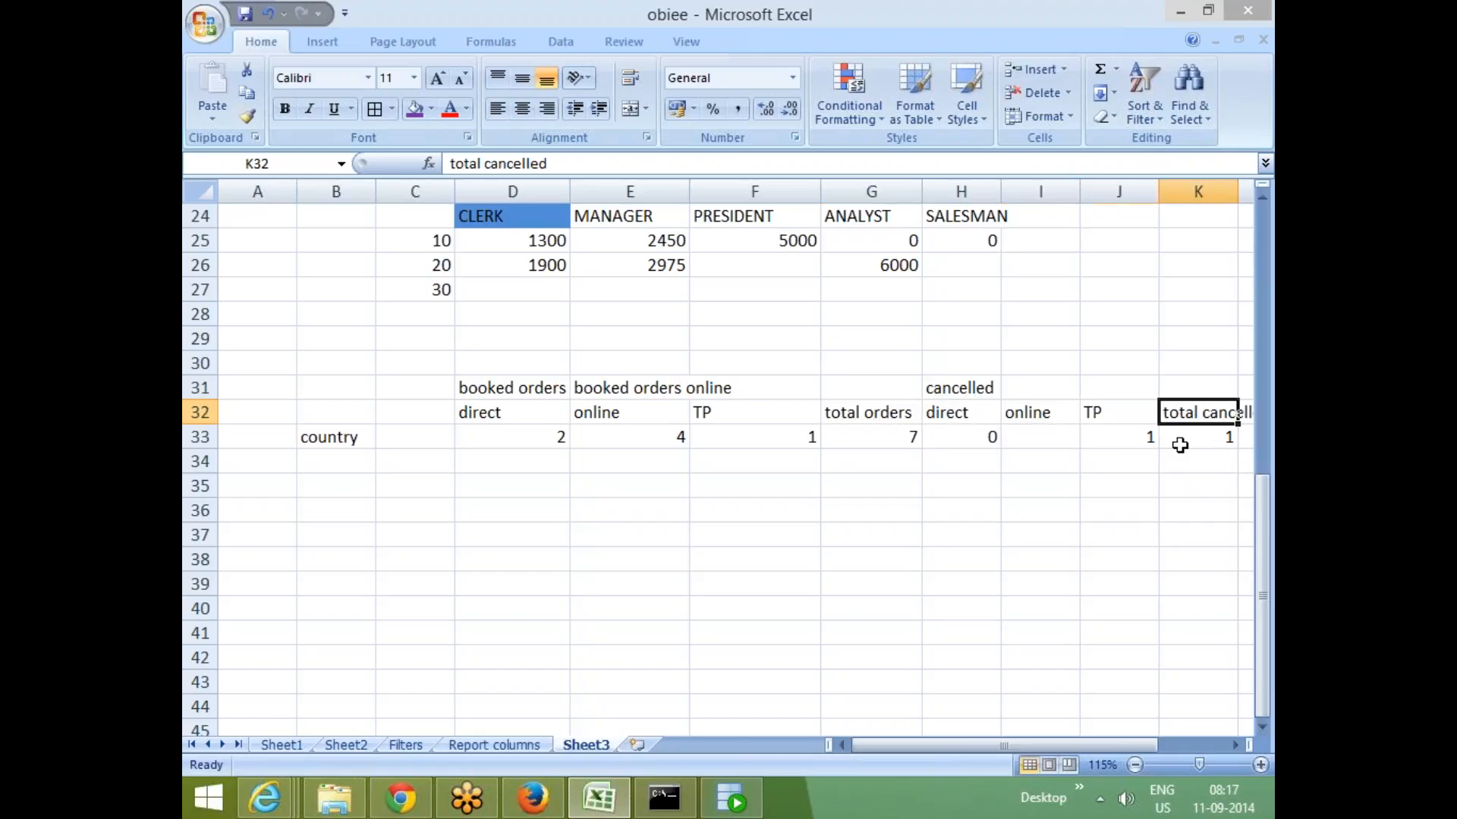
{"action": "left_click", "coordinate": [521, 545]}
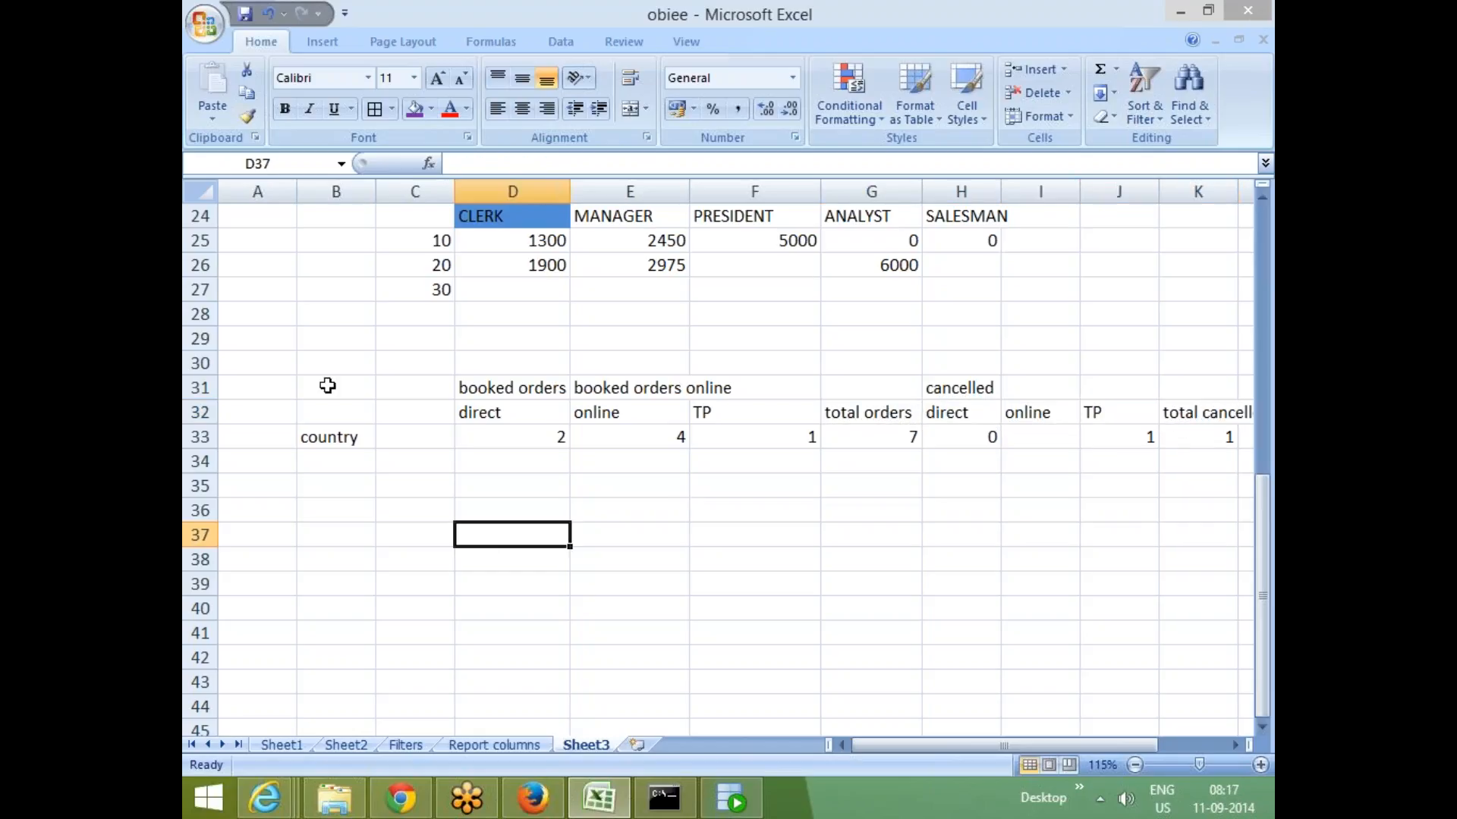
- Apply all borders to the sample table range B31:K33
{"action": "left_click_drag", "start_coordinate": [325, 384], "coordinate": [1201, 443]}
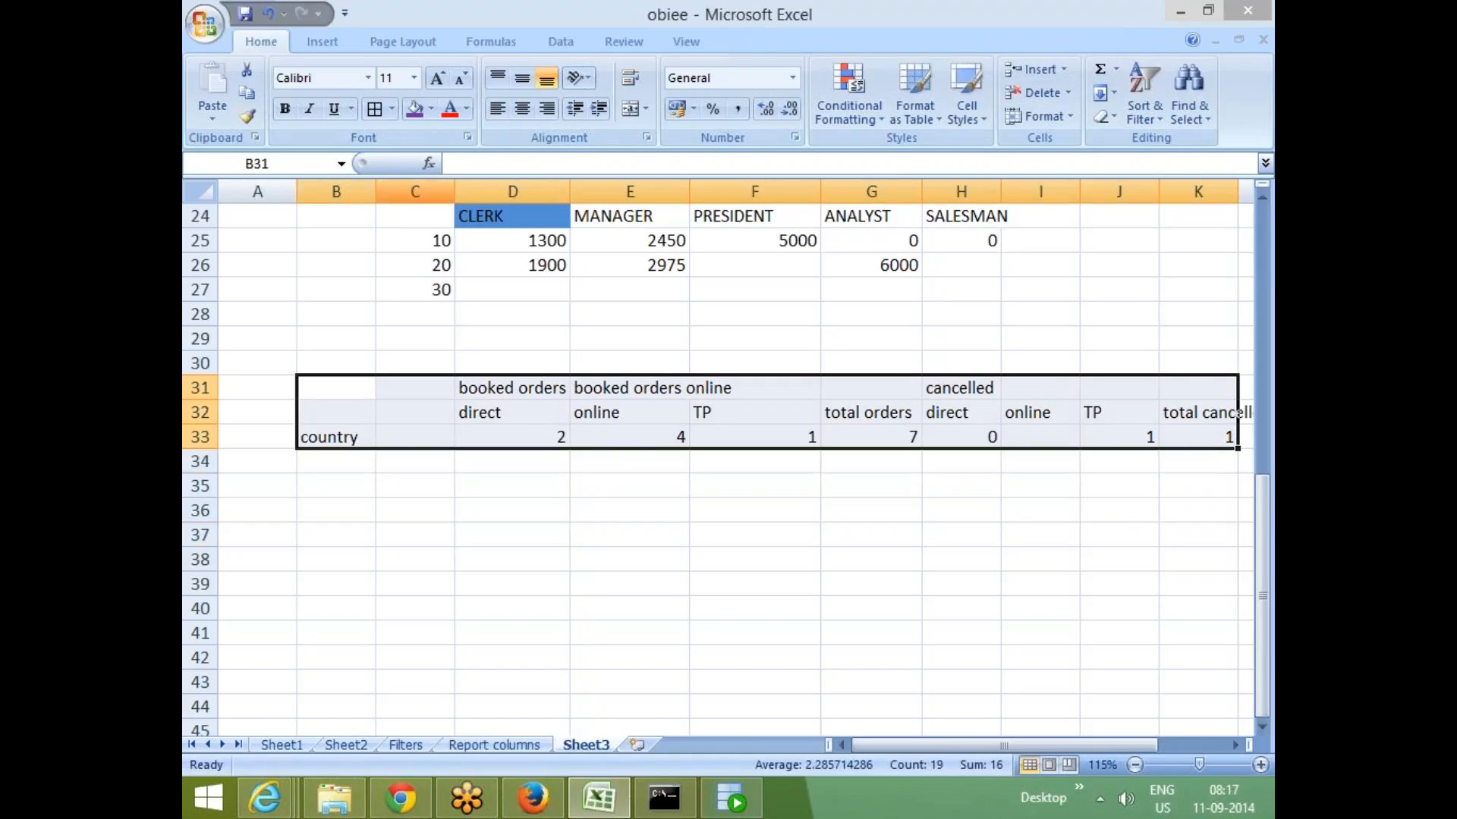
{"action": "left_click", "coordinate": [374, 108]}
{"action": "left_click", "coordinate": [554, 539]}
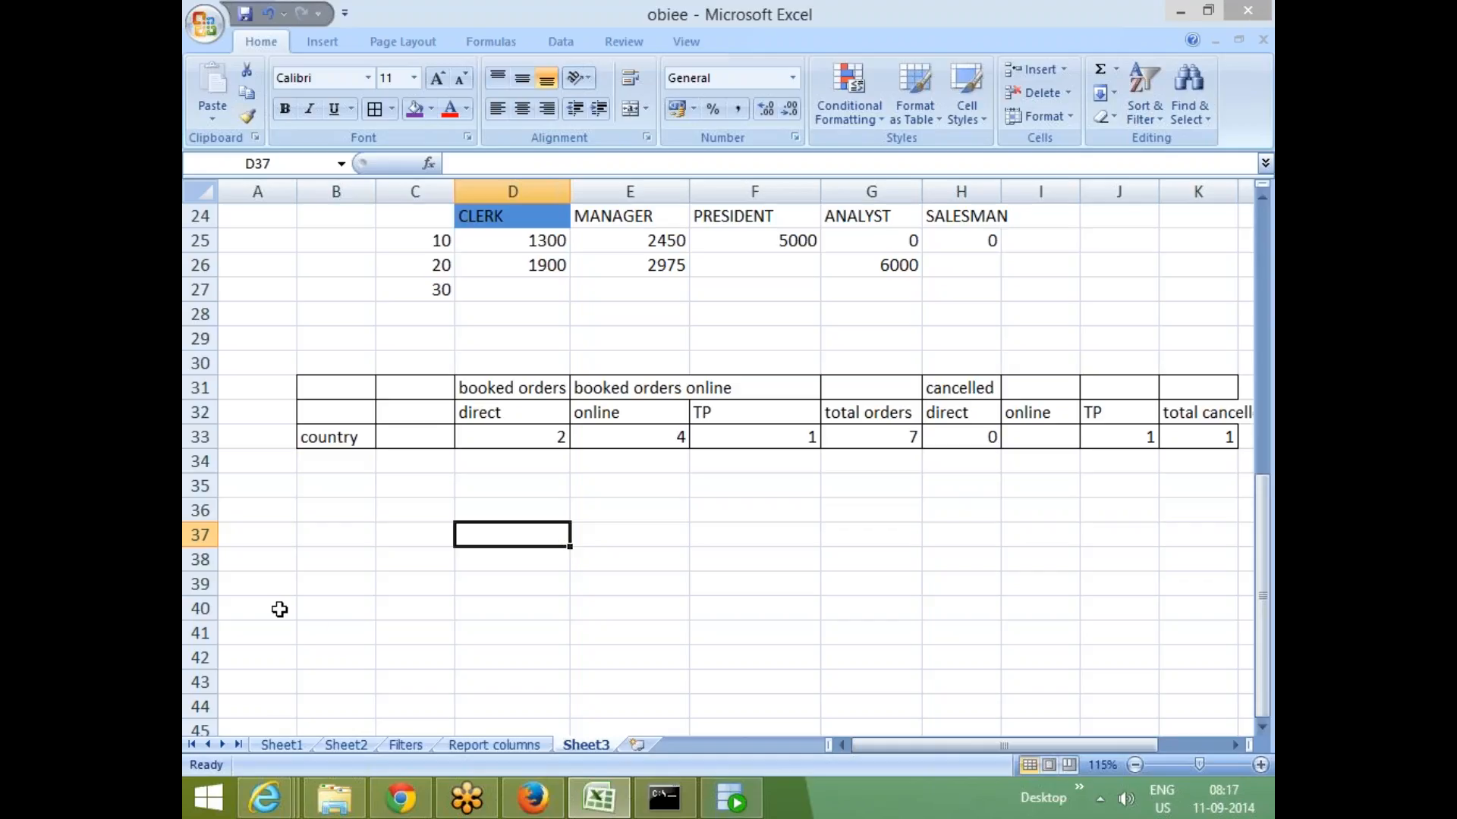
- Review the booked orders sub-headings and total orders cell of the bordered table
{"action": "left_click", "coordinate": [332, 607]}
{"action": "scroll", "coordinate": [341, 569], "scroll_direction": "down", "scroll_amount": 2}
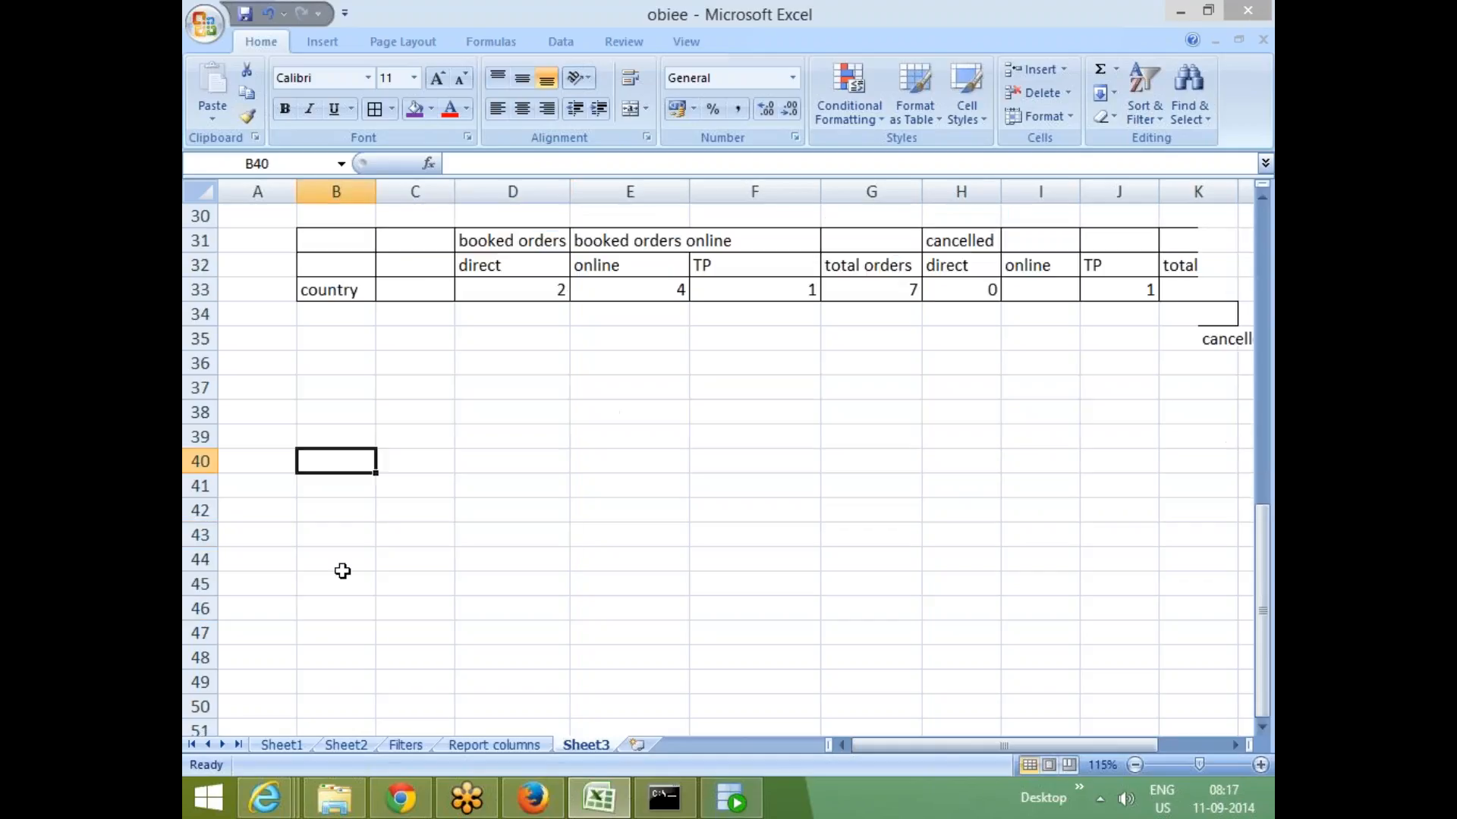
{"action": "scroll", "coordinate": [339, 569], "scroll_direction": "up", "scroll_amount": 1}
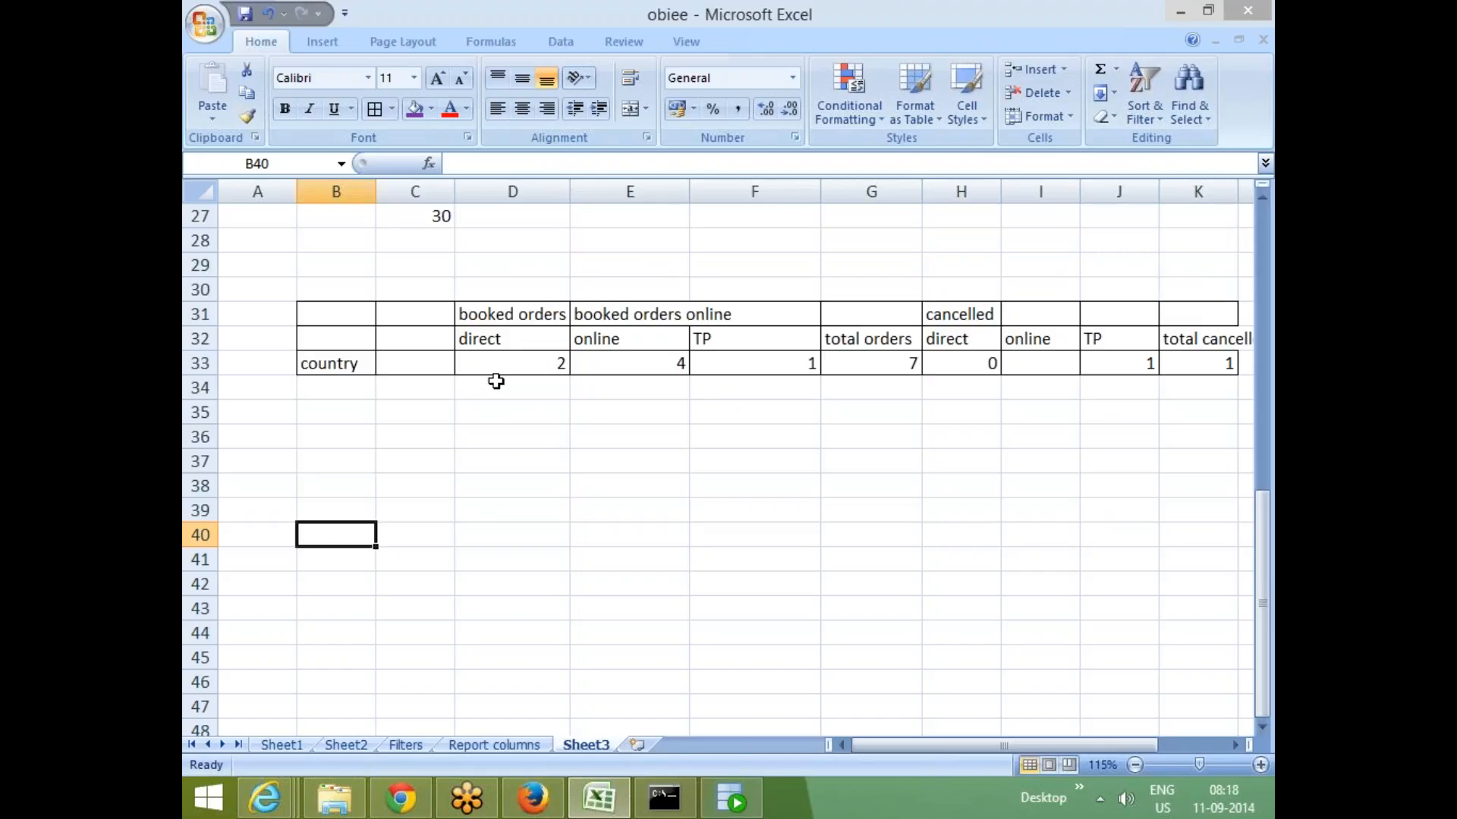
{"action": "left_click", "coordinate": [485, 344]}
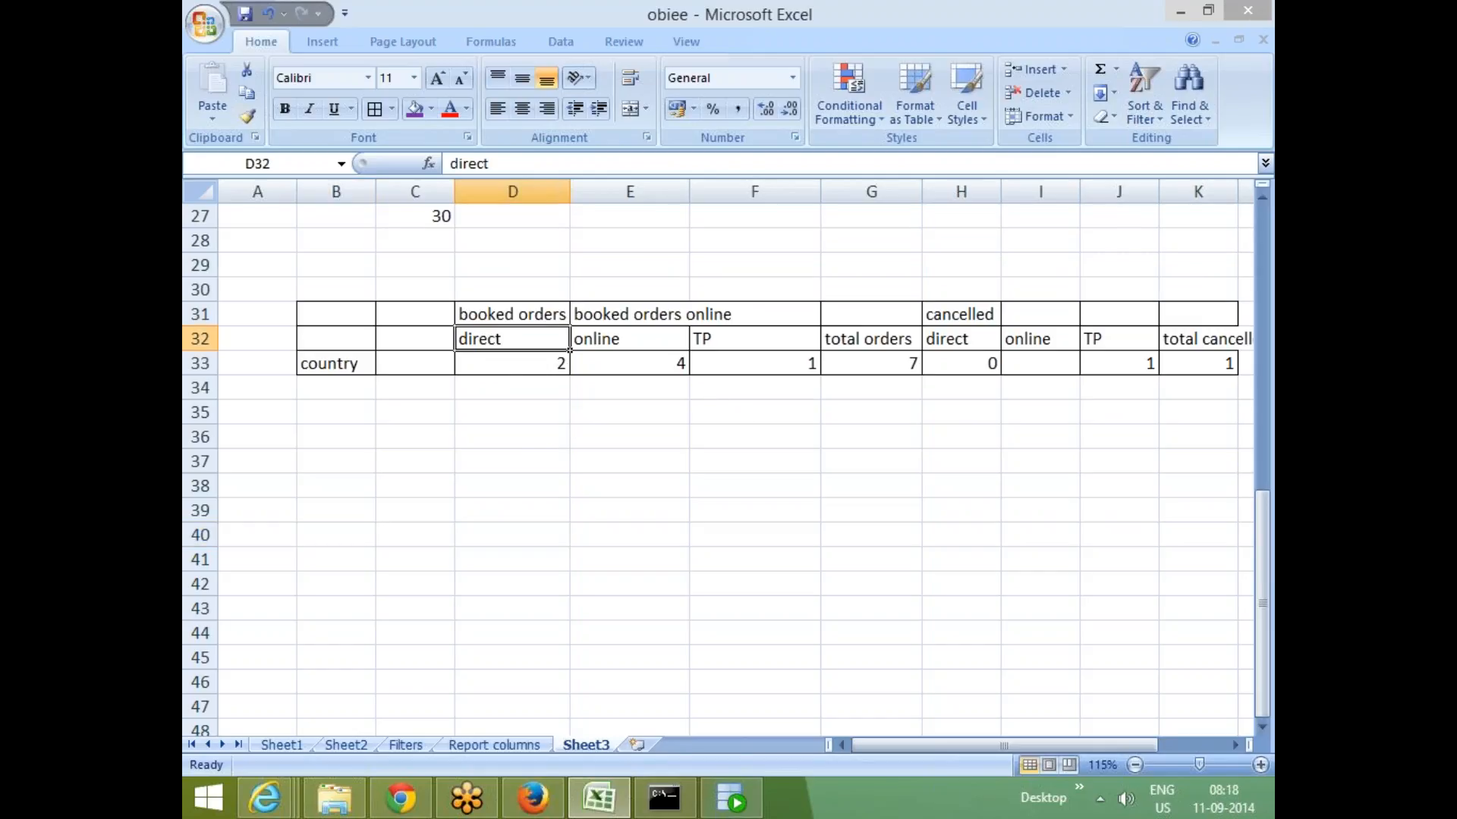
{"action": "left_click", "coordinate": [630, 339]}
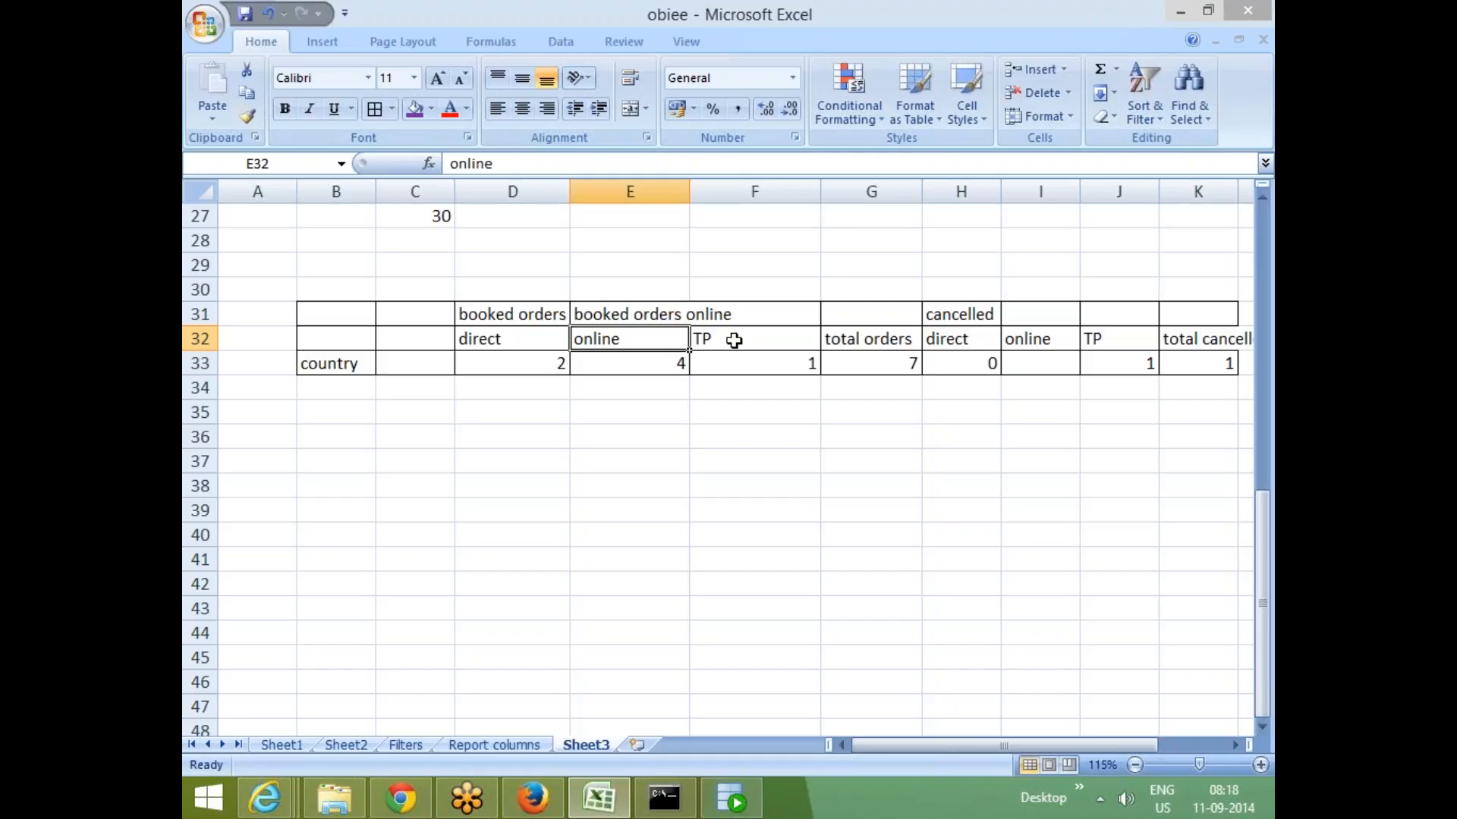
{"action": "left_click", "coordinate": [733, 341]}
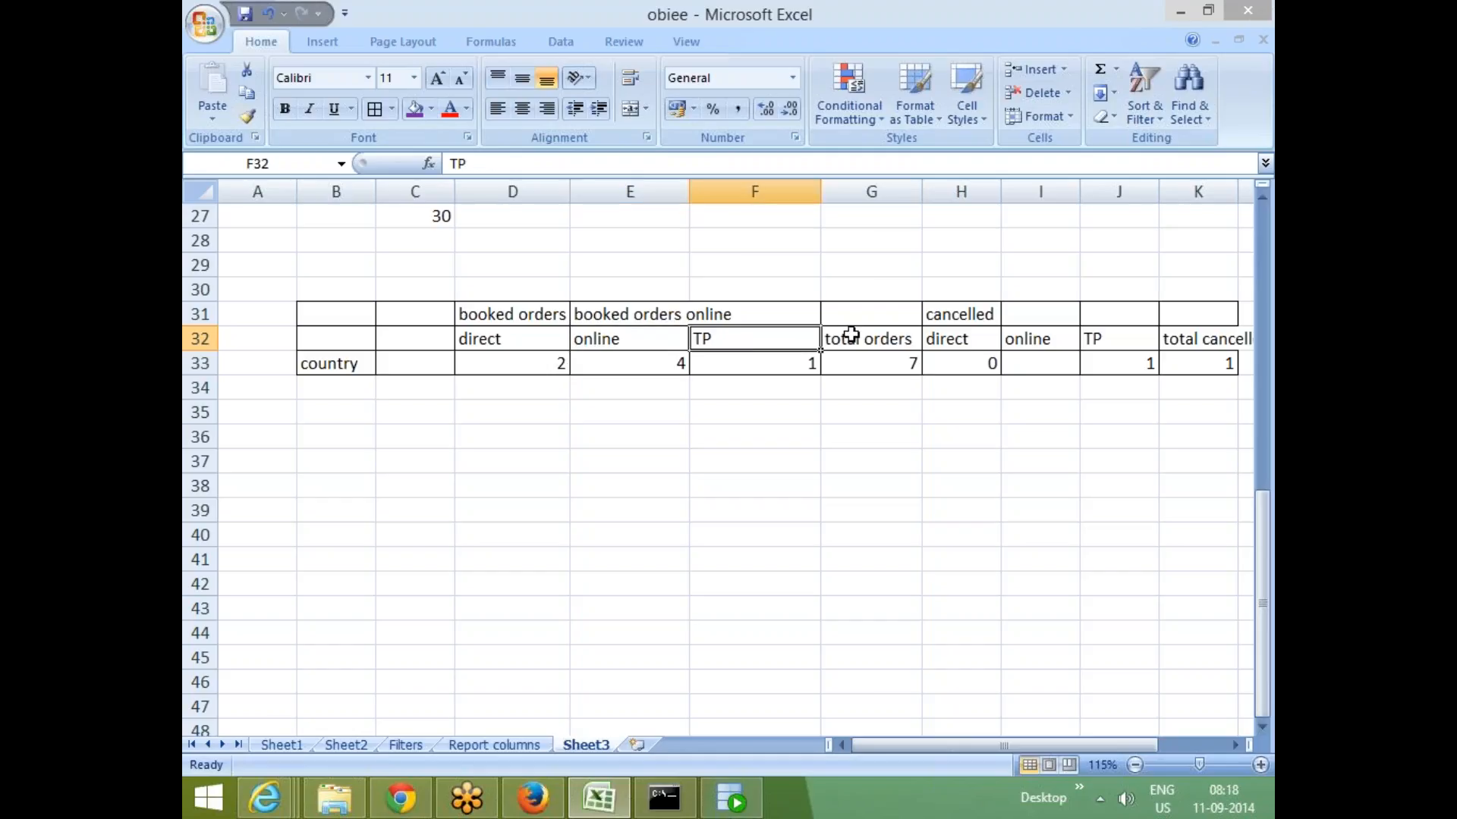
{"action": "left_click", "coordinate": [845, 336]}
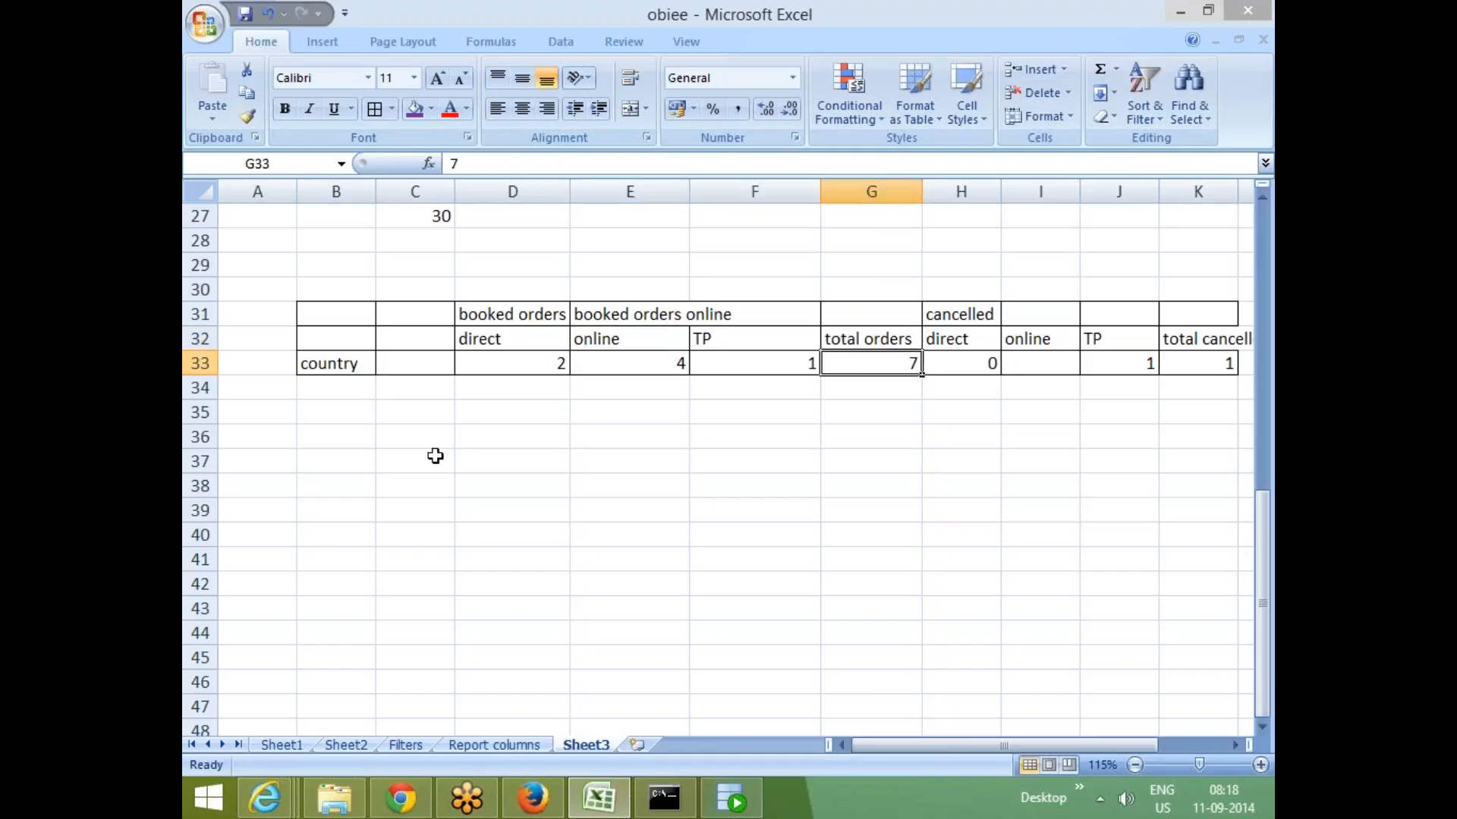
{"action": "left_click", "coordinate": [420, 459]}
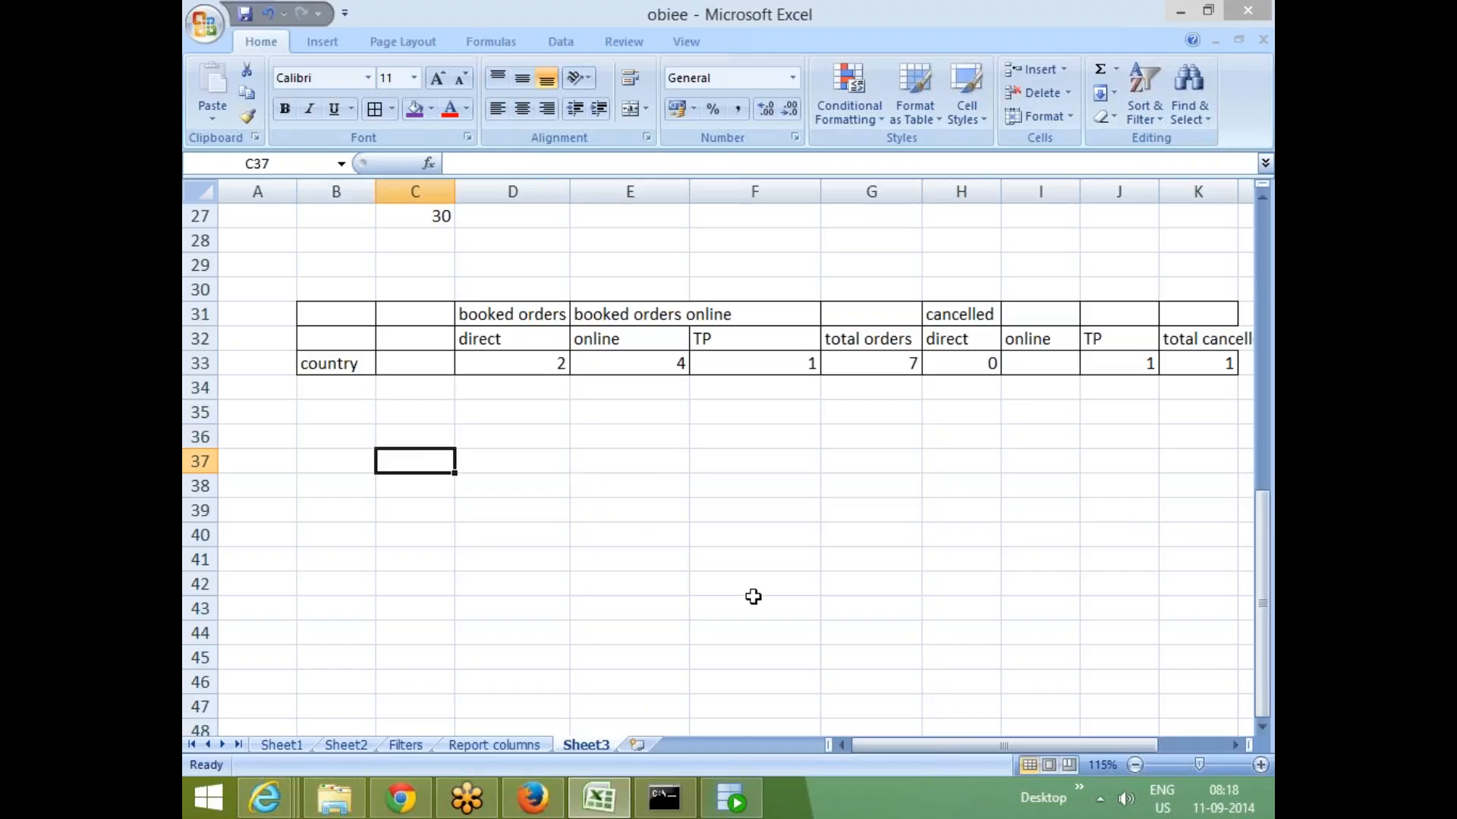
{"action": "left_click", "coordinate": [660, 507]}
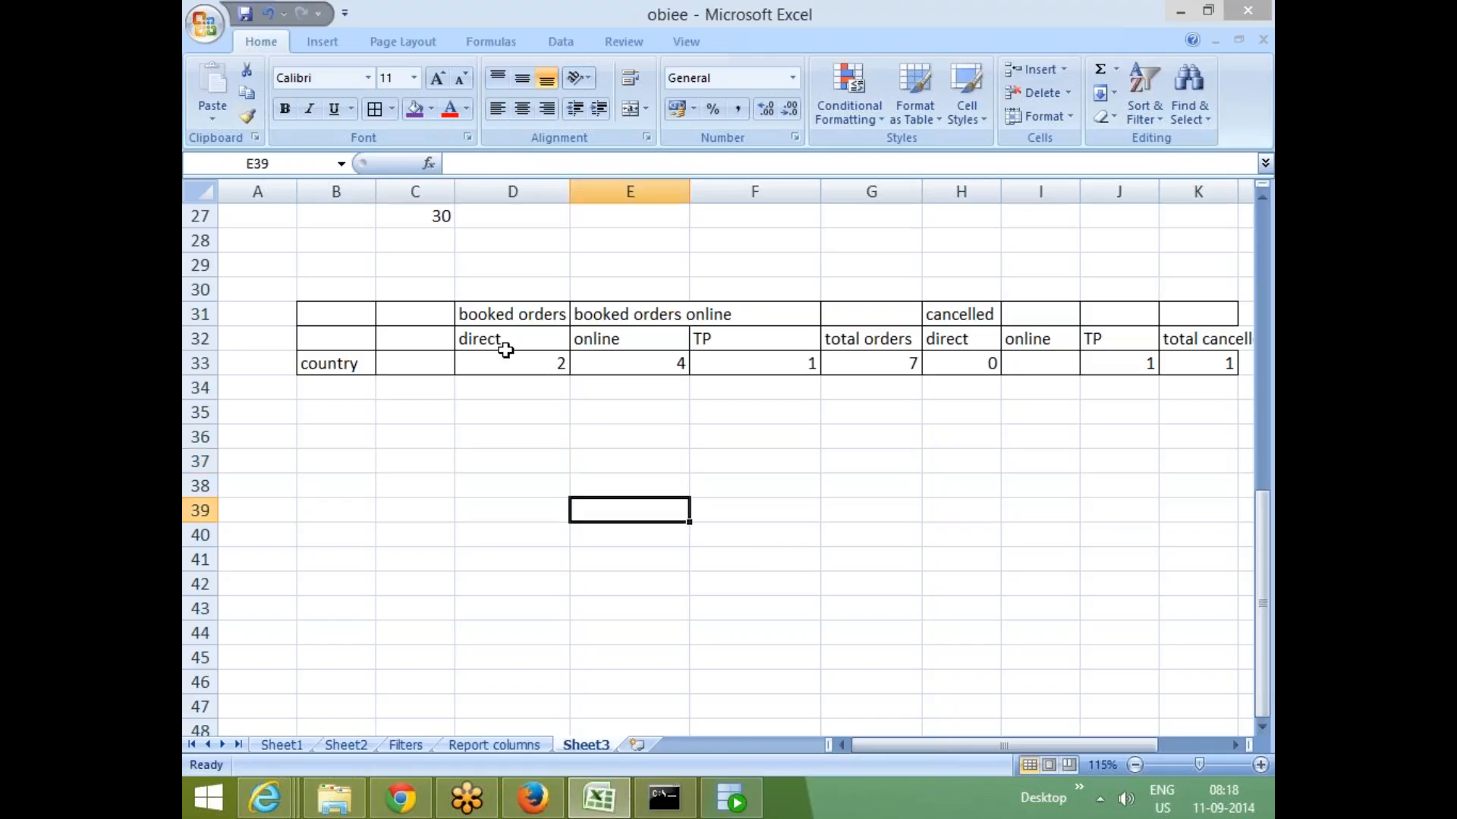
{"action": "left_click", "coordinate": [563, 340]}
{"action": "left_click_drag", "start_coordinate": [564, 340], "coordinate": [716, 345]}
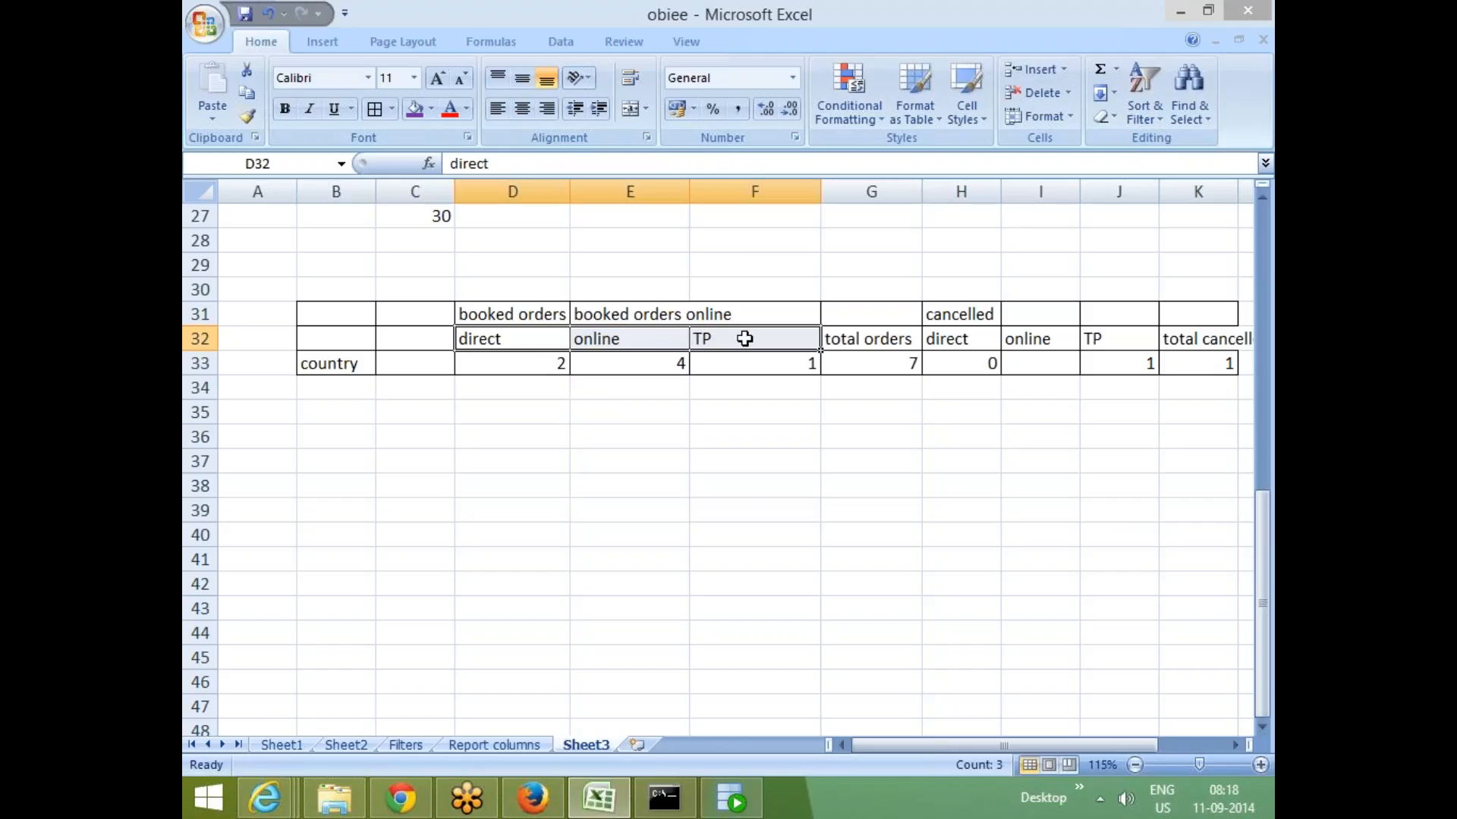
{"action": "left_click", "coordinate": [500, 556]}
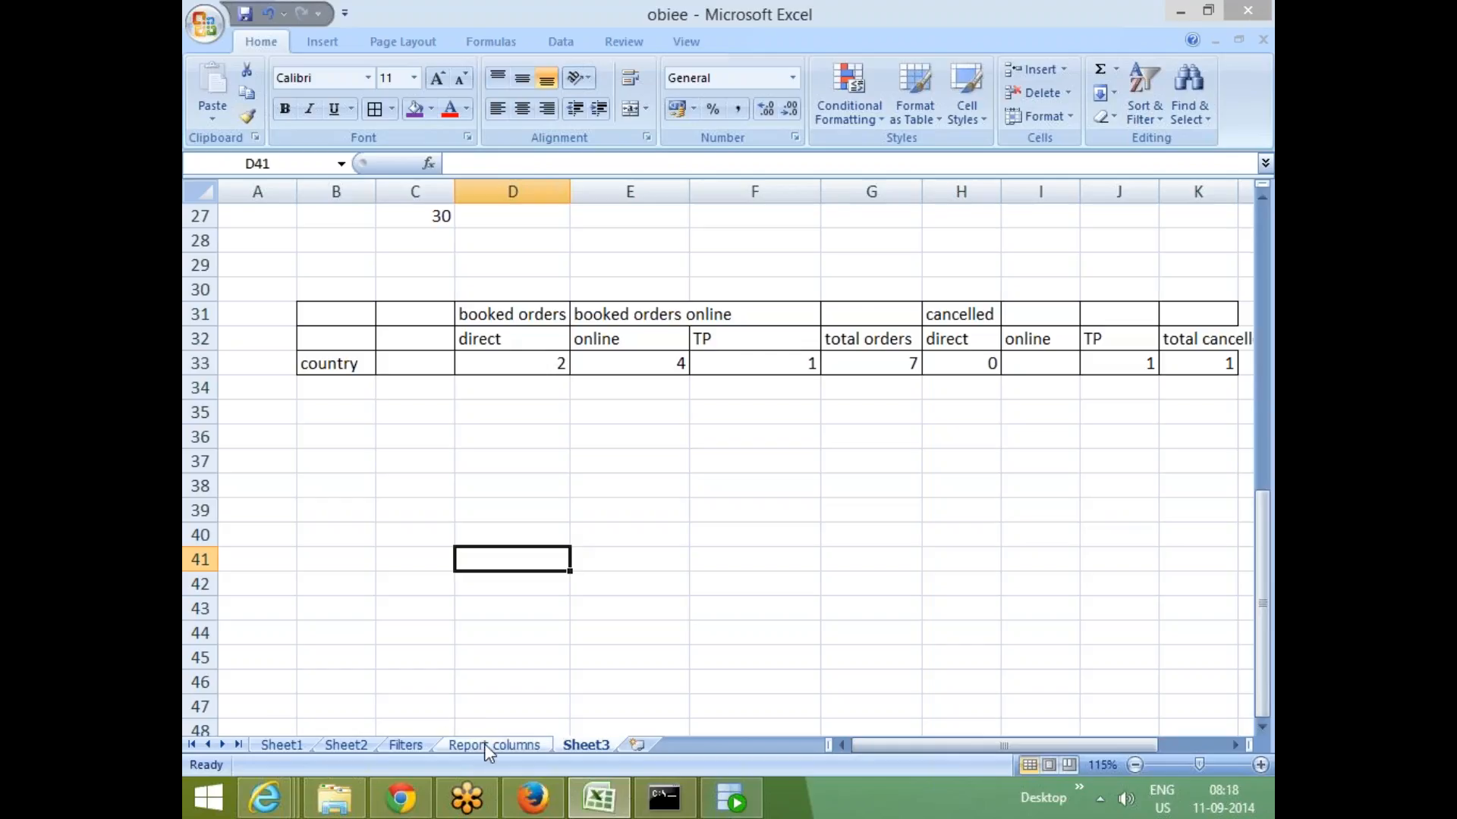
- Enter a flat sample row below the table: india in C42, direct in D42 and 2 in E42
{"action": "left_click", "coordinate": [409, 572]}
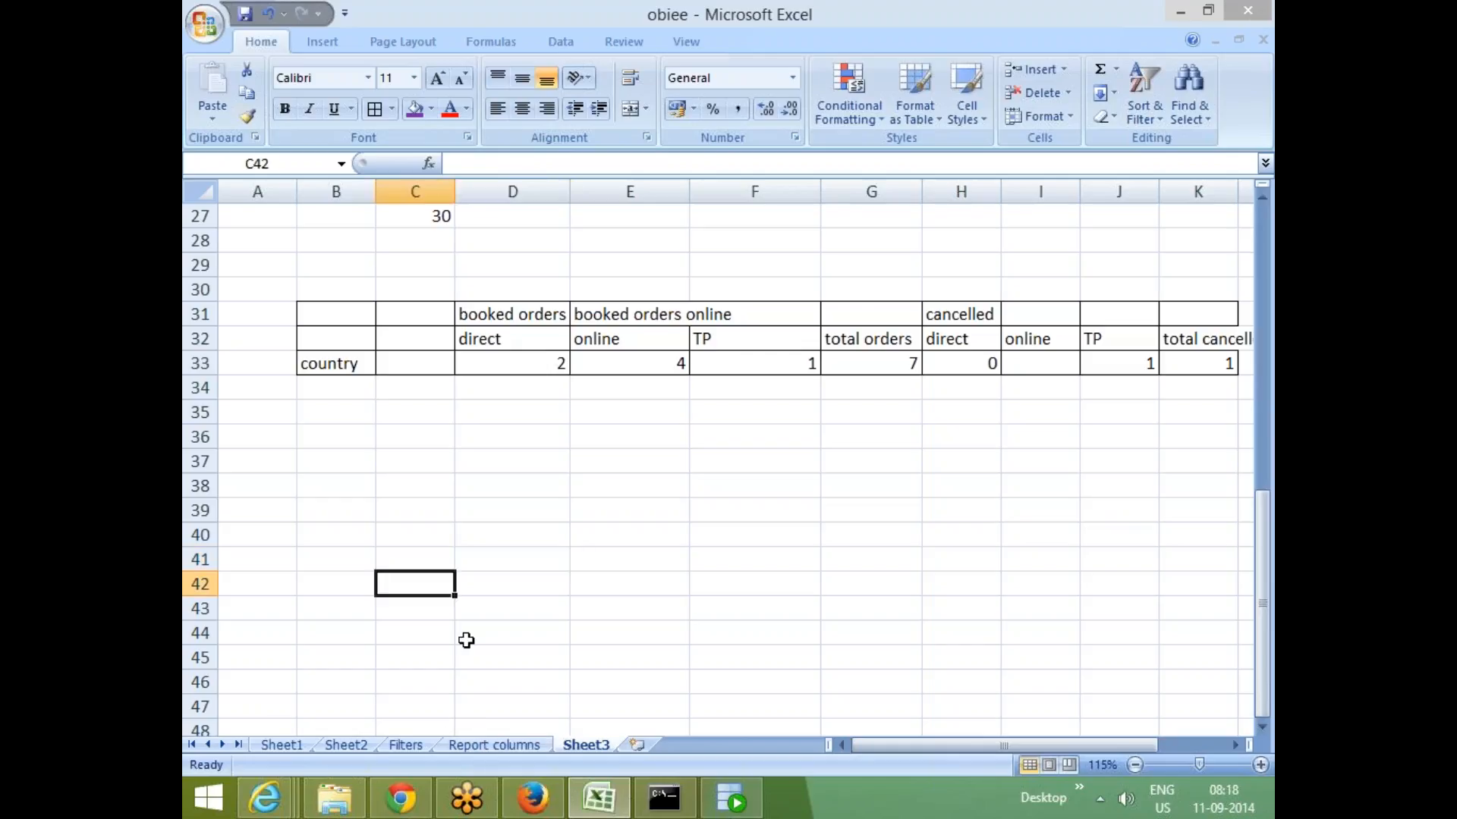
{"action": "type", "text": "india"}
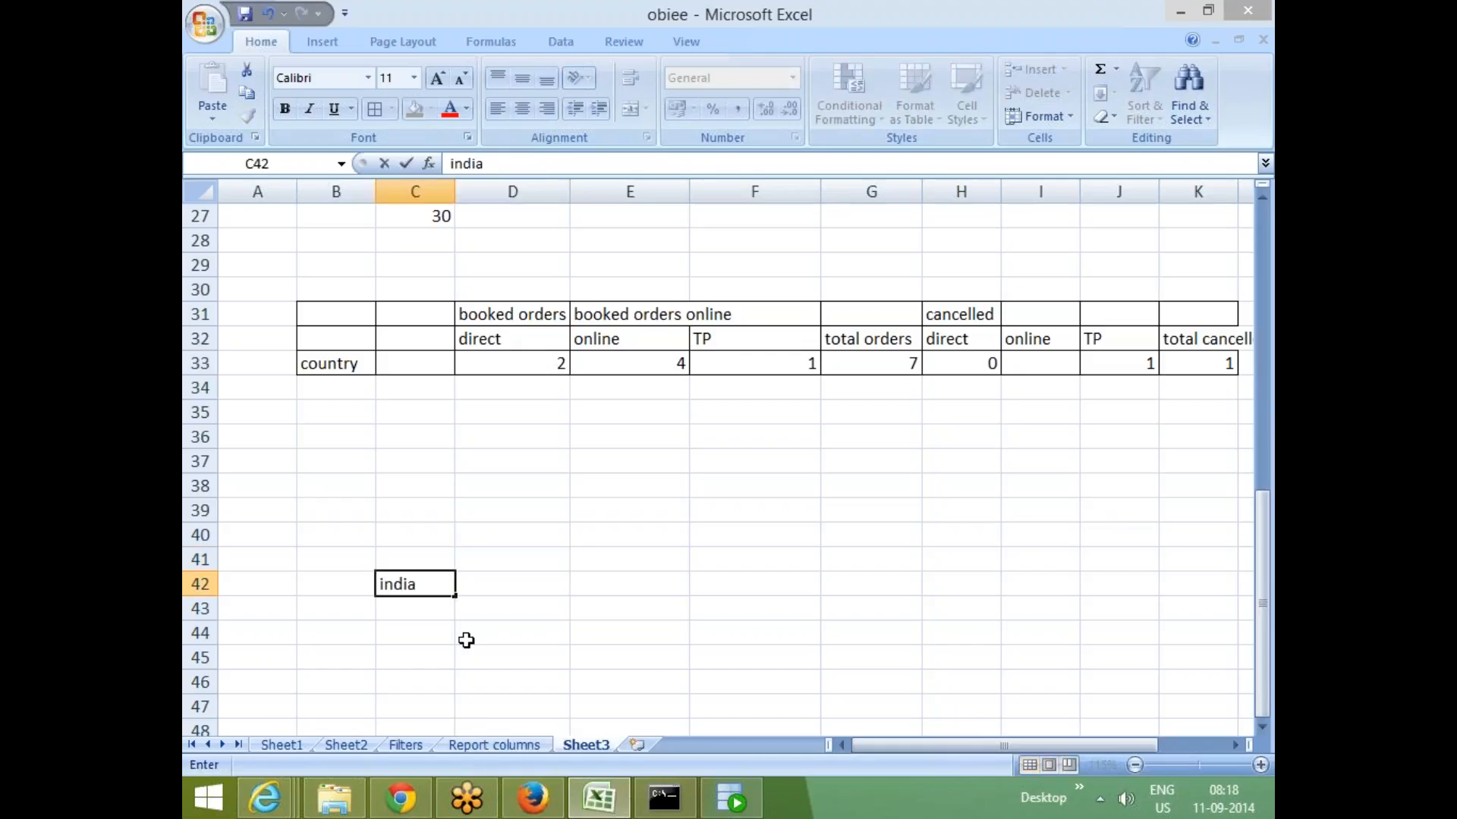
{"action": "key", "text": "Up"}
{"action": "key", "text": "Right"}
{"action": "key", "text": "Down"}
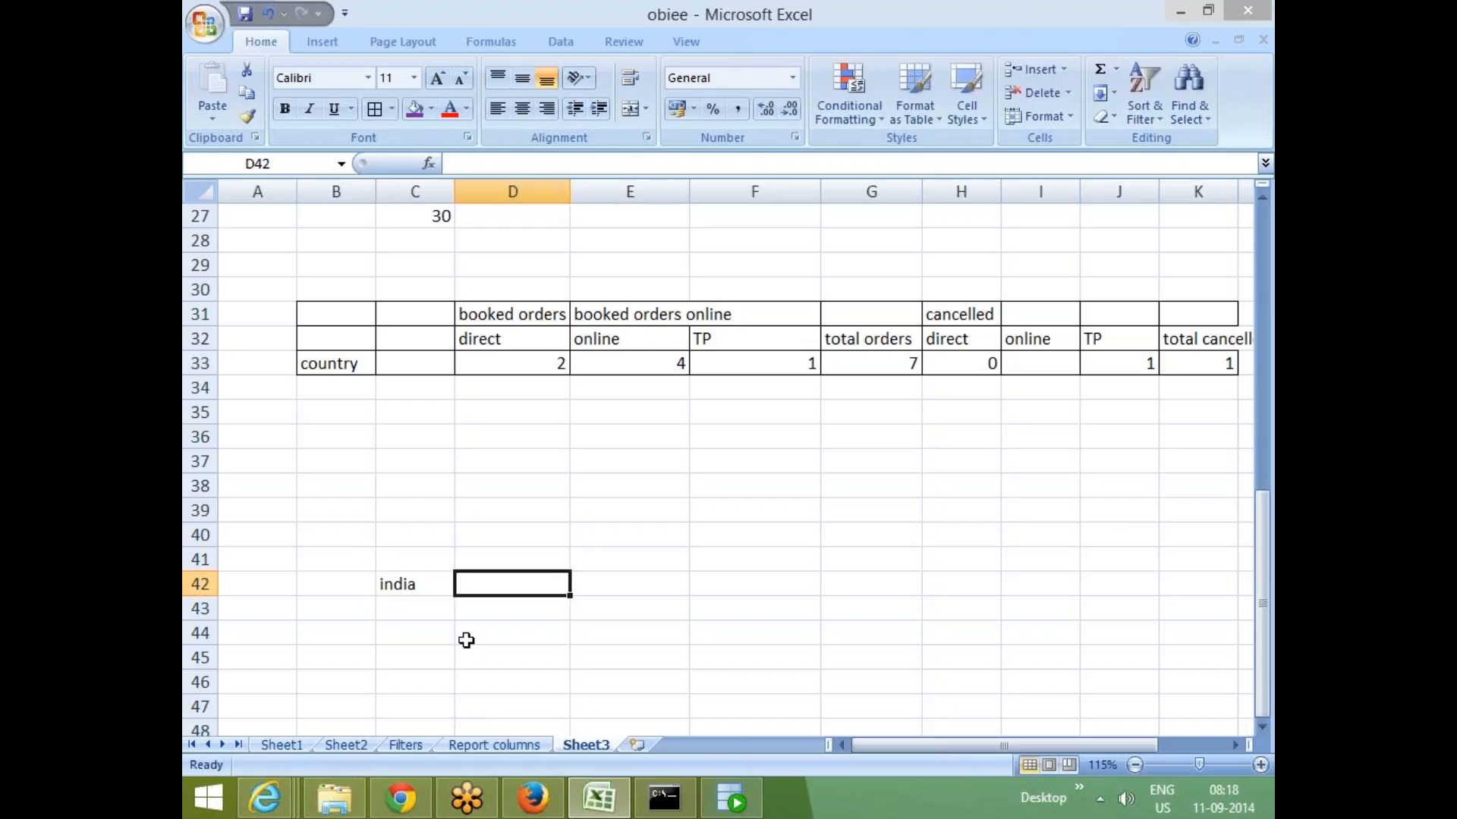
{"action": "type", "text": "direct"}
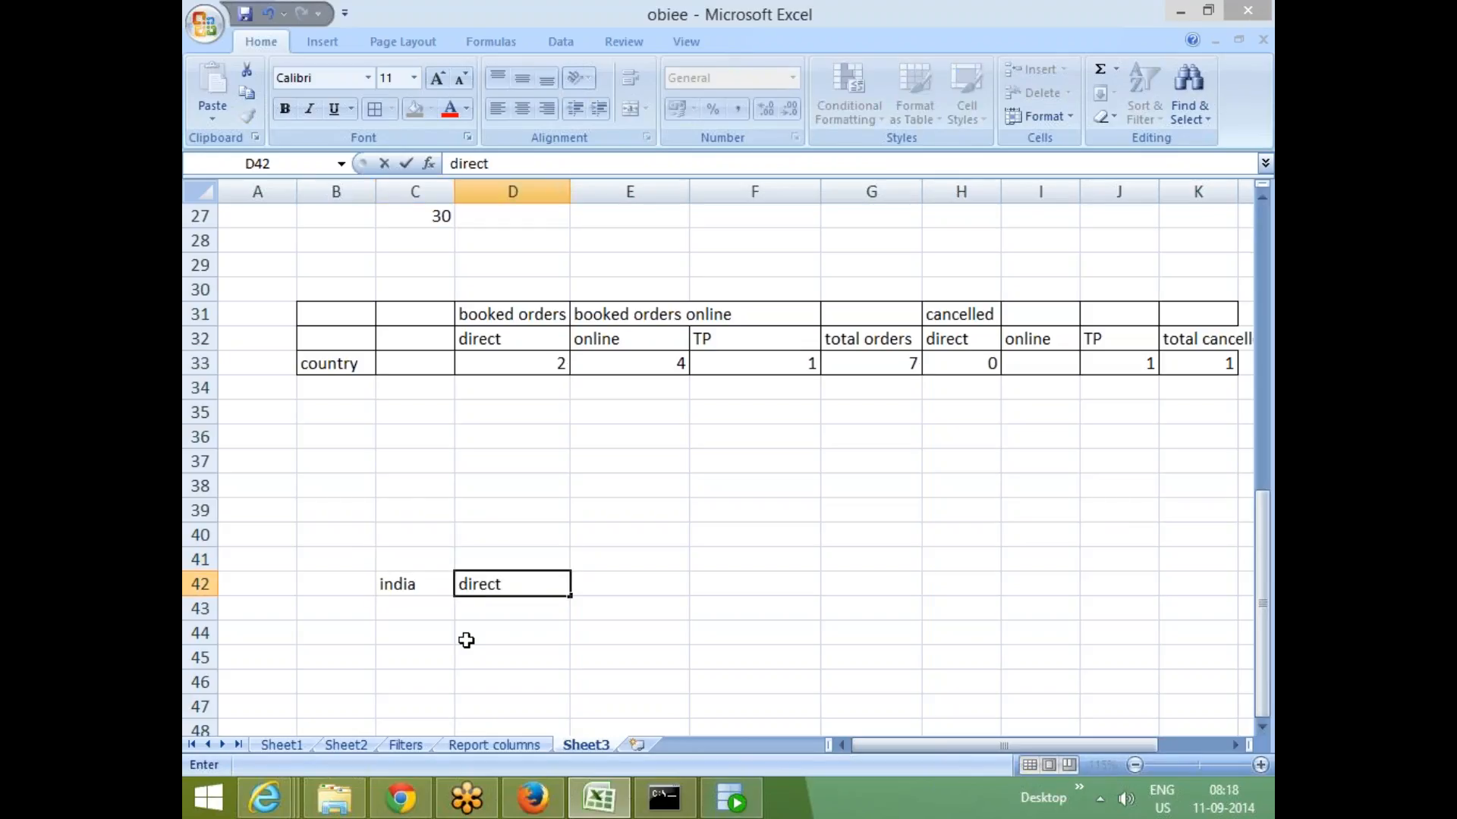
{"action": "key", "text": "Right"}
{"action": "type", "text": "2"}
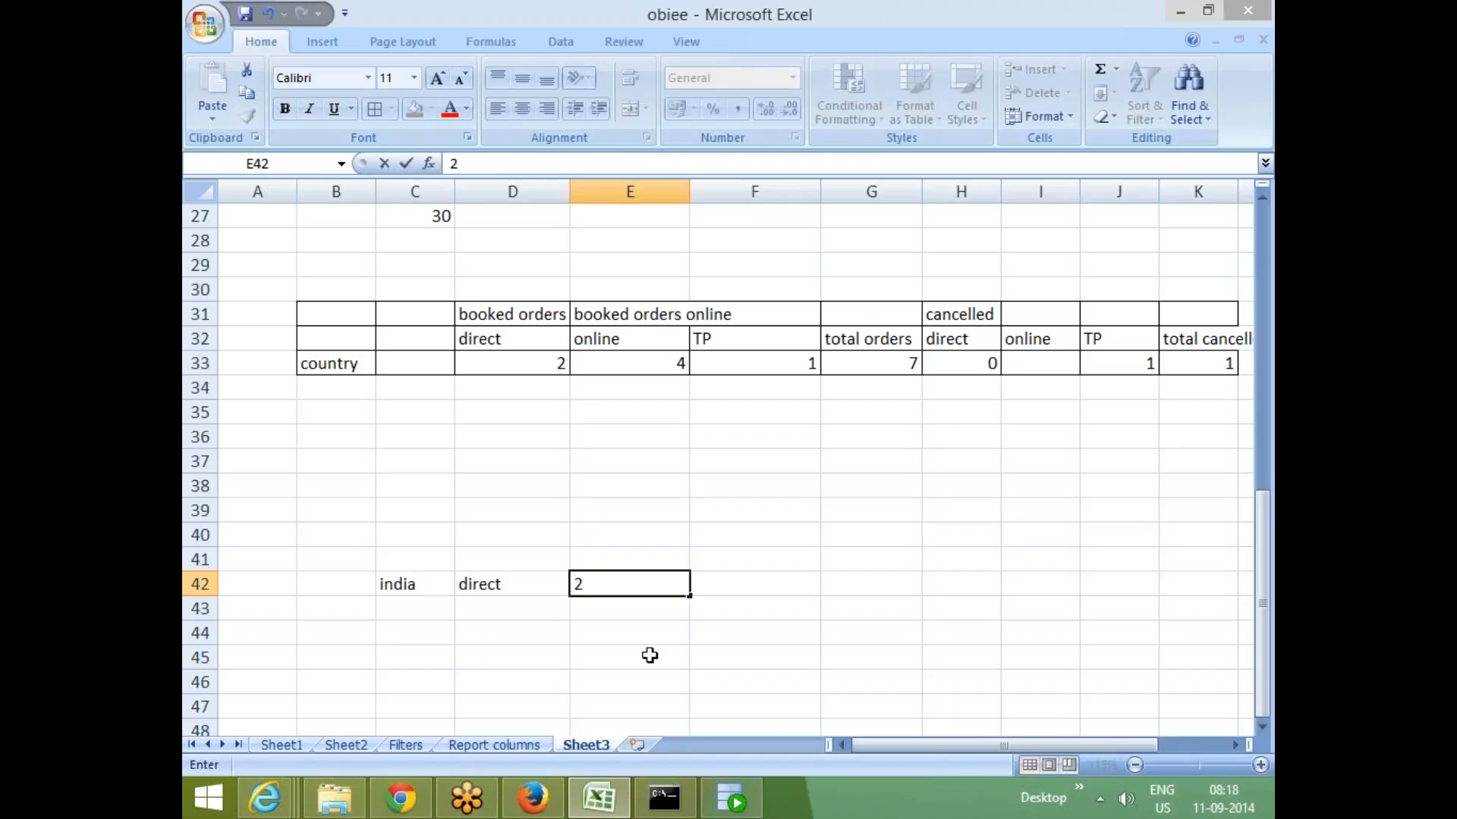
{"action": "left_click", "coordinate": [651, 653]}
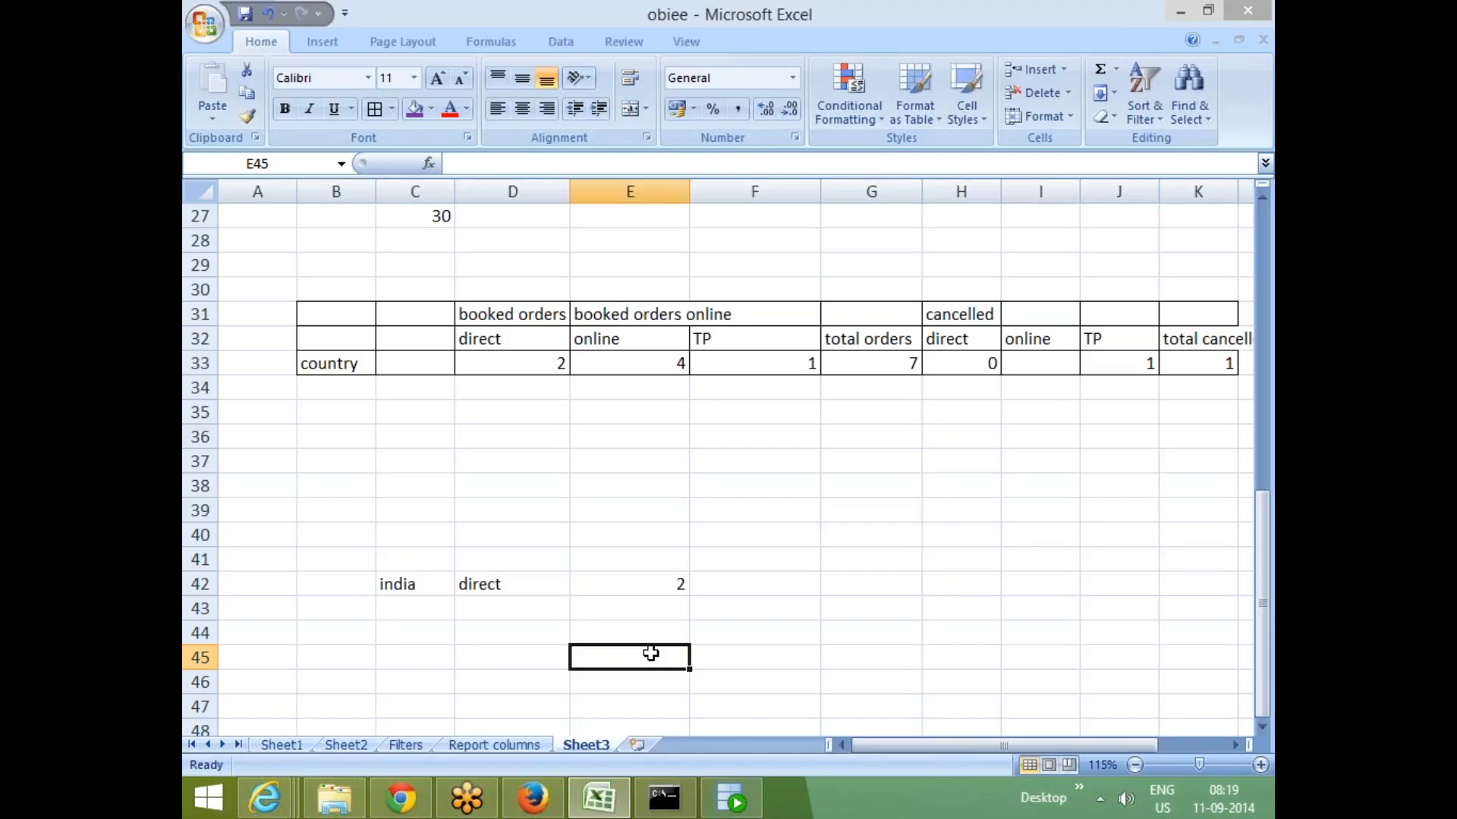
{"action": "scroll", "coordinate": [550, 667], "scroll_direction": "down", "scroll_amount": 2}
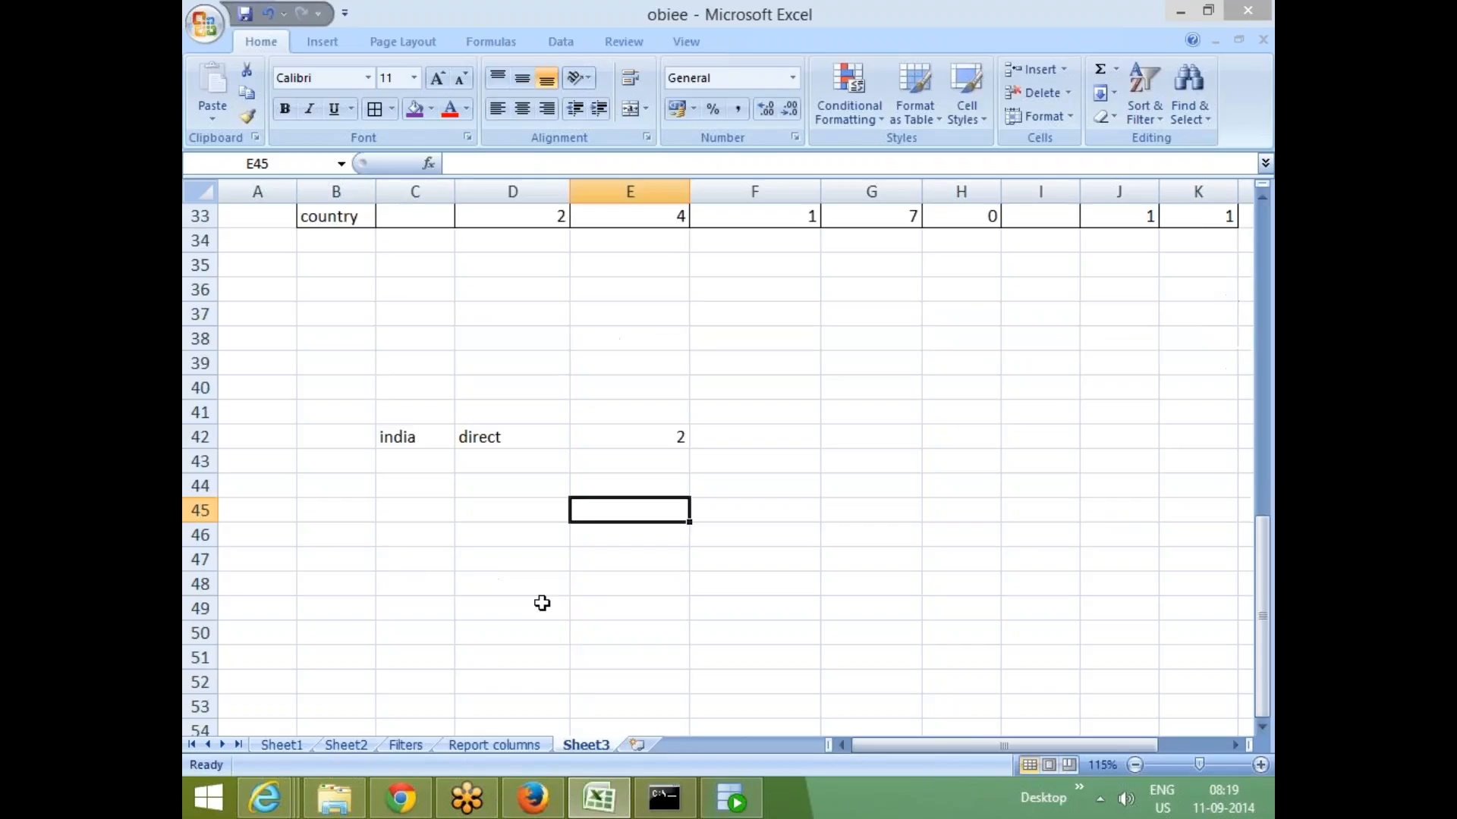
{"action": "scroll", "coordinate": [523, 598], "scroll_direction": "up", "scroll_amount": 2}
{"action": "scroll", "coordinate": [433, 605], "scroll_direction": "down", "scroll_amount": 1}
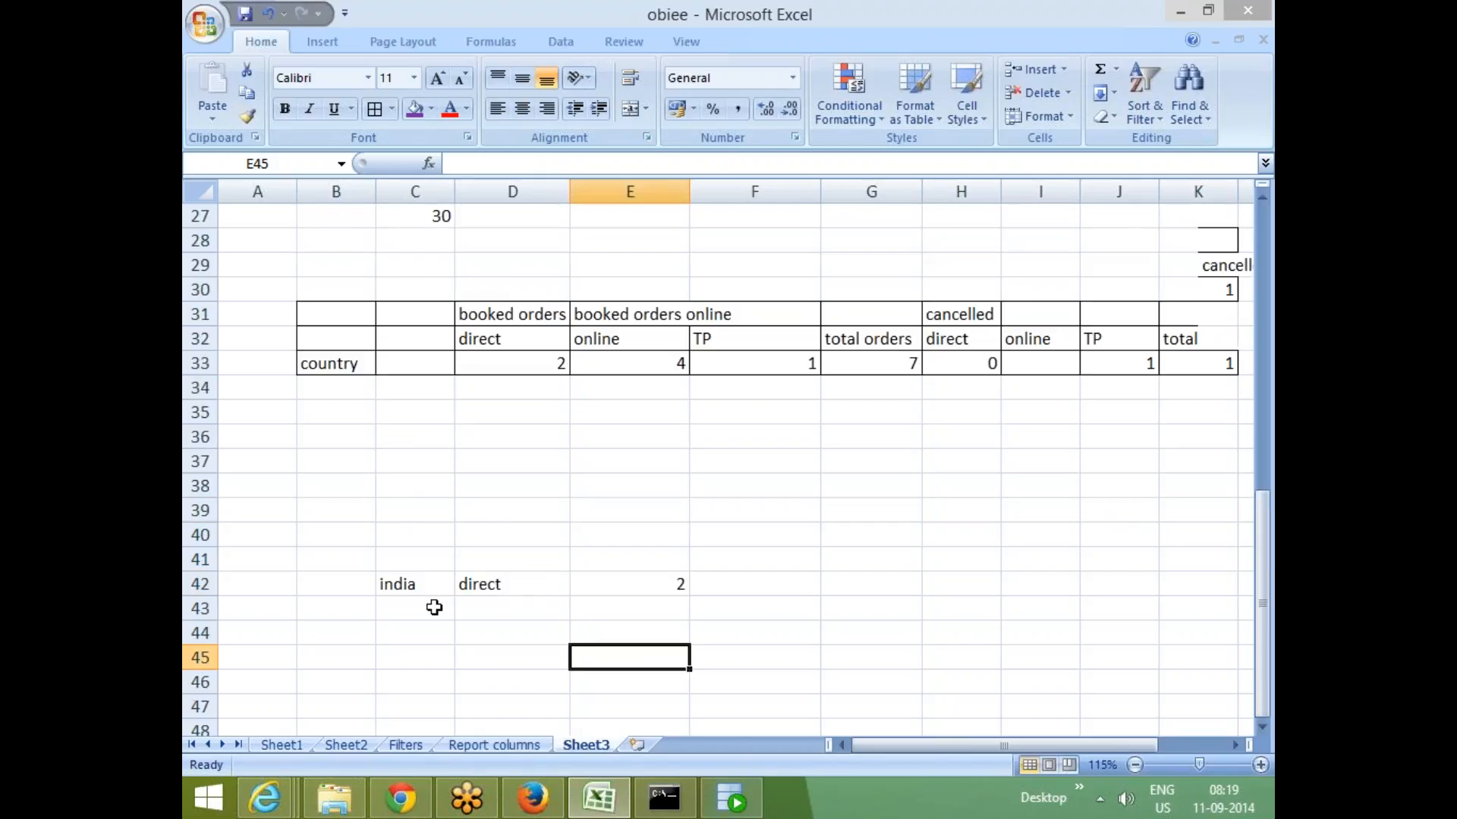
{"action": "left_click", "coordinate": [415, 520]}
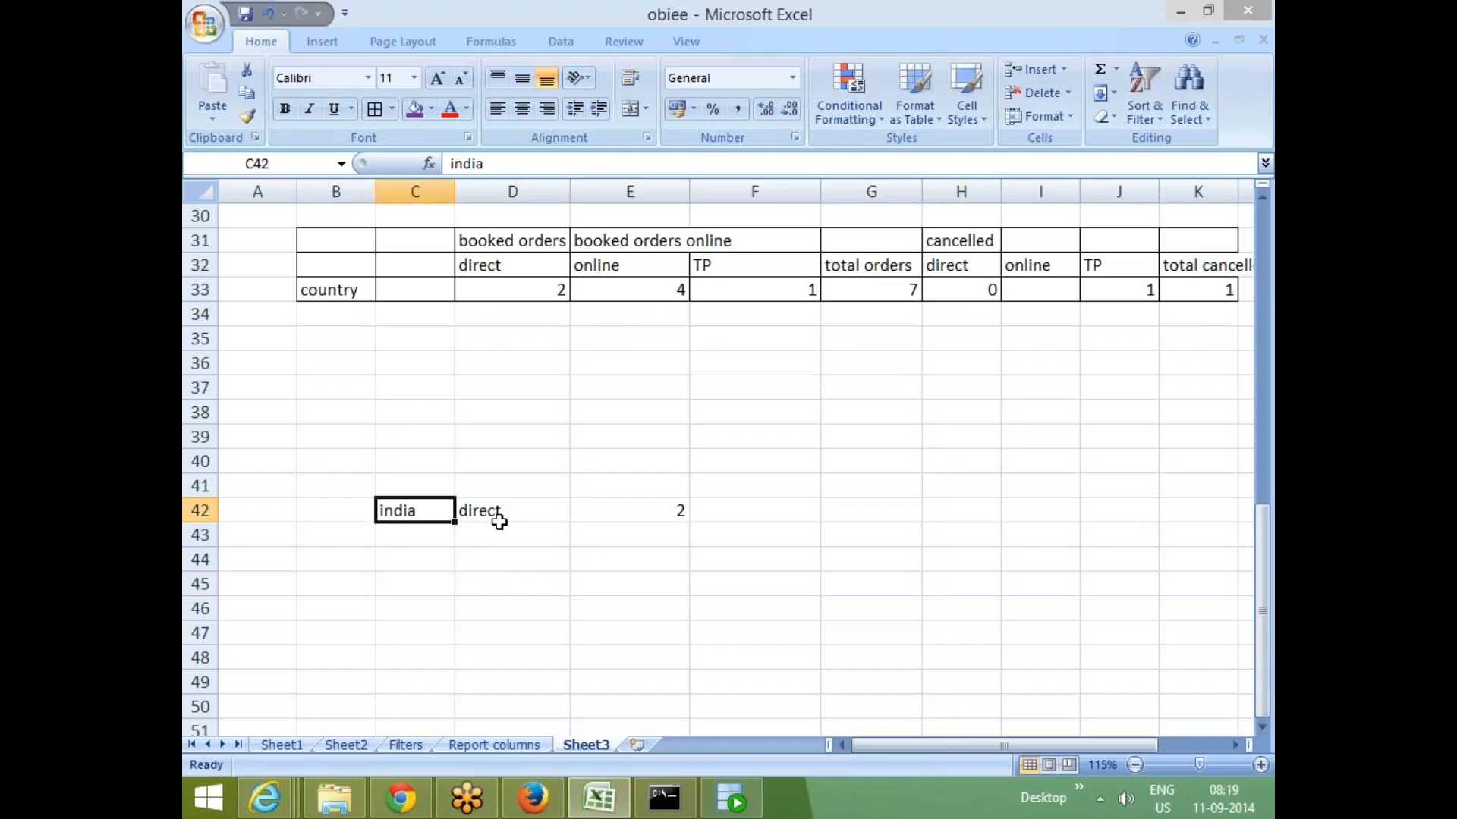
- Build a second sample layout by copying india to C48 and direct to D47, then entering 2 in D48
{"action": "key", "text": "ctrl+c"}
{"action": "left_click", "coordinate": [417, 656]}
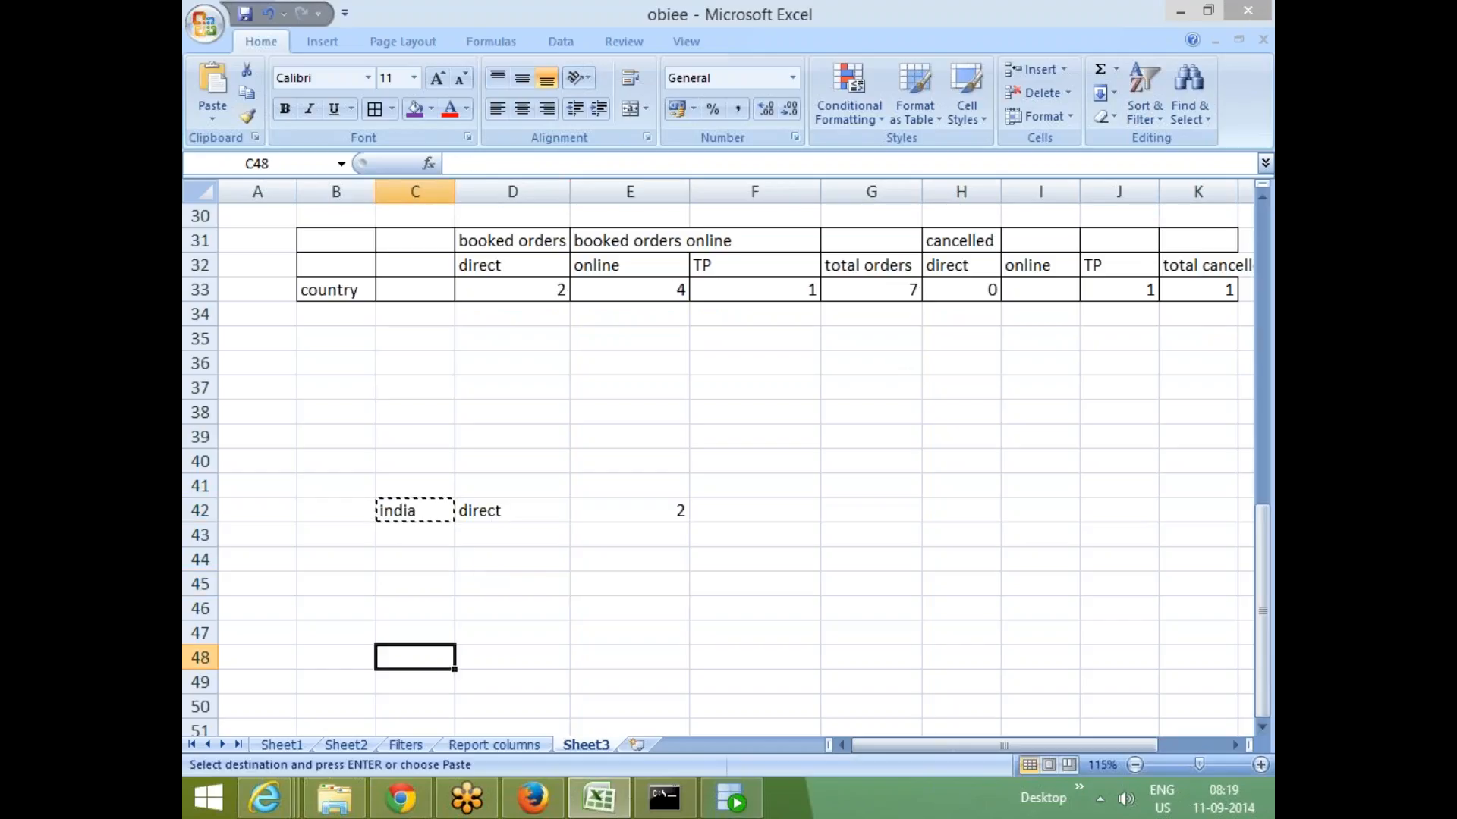
{"action": "key", "text": "ctrl+v"}
{"action": "left_click", "coordinate": [623, 640]}
{"action": "left_click", "coordinate": [480, 517]}
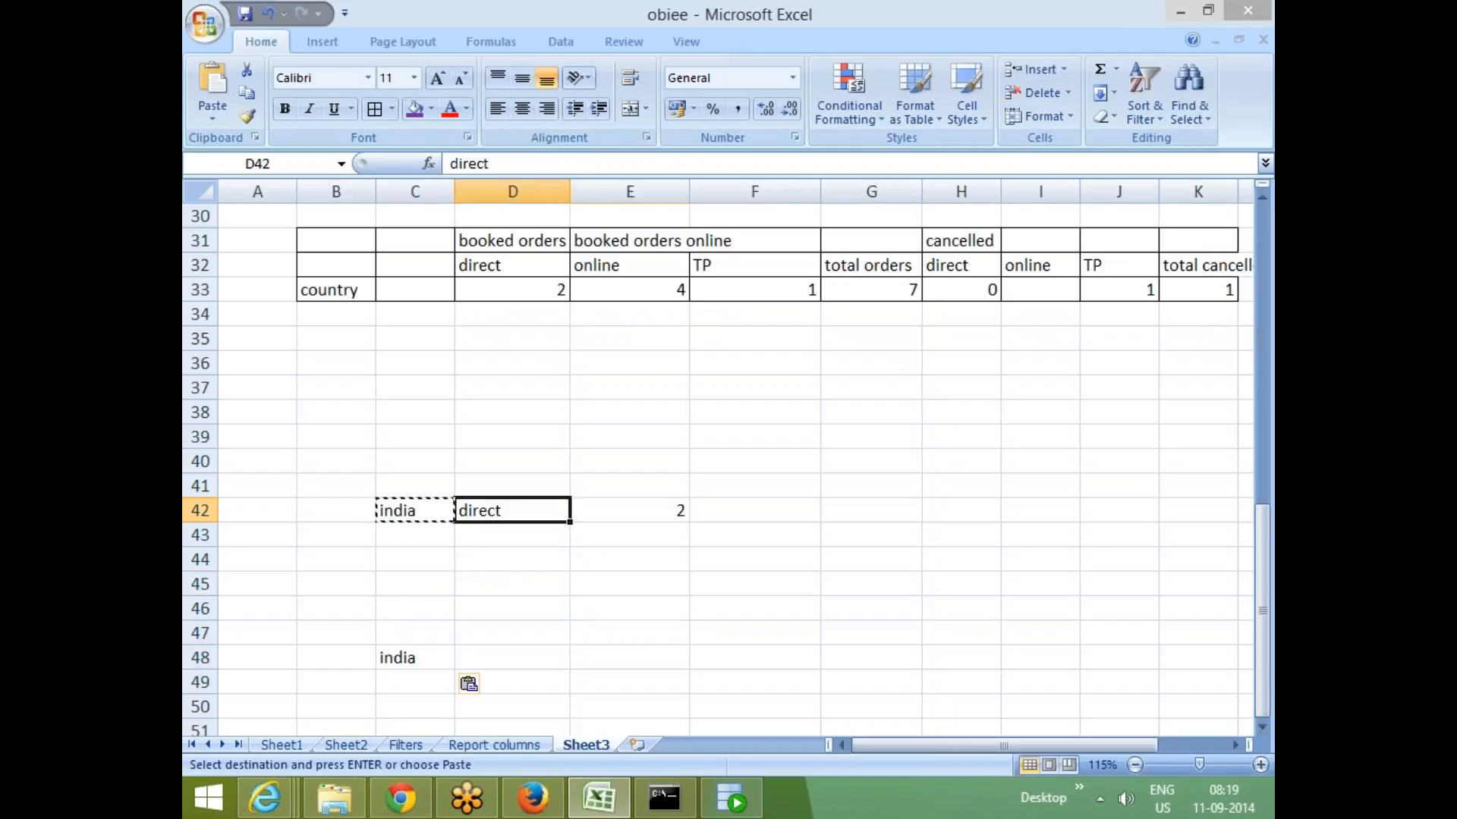
{"action": "key", "text": "ctrl+c"}
{"action": "left_click", "coordinate": [507, 630]}
{"action": "key", "text": "ctrl+v"}
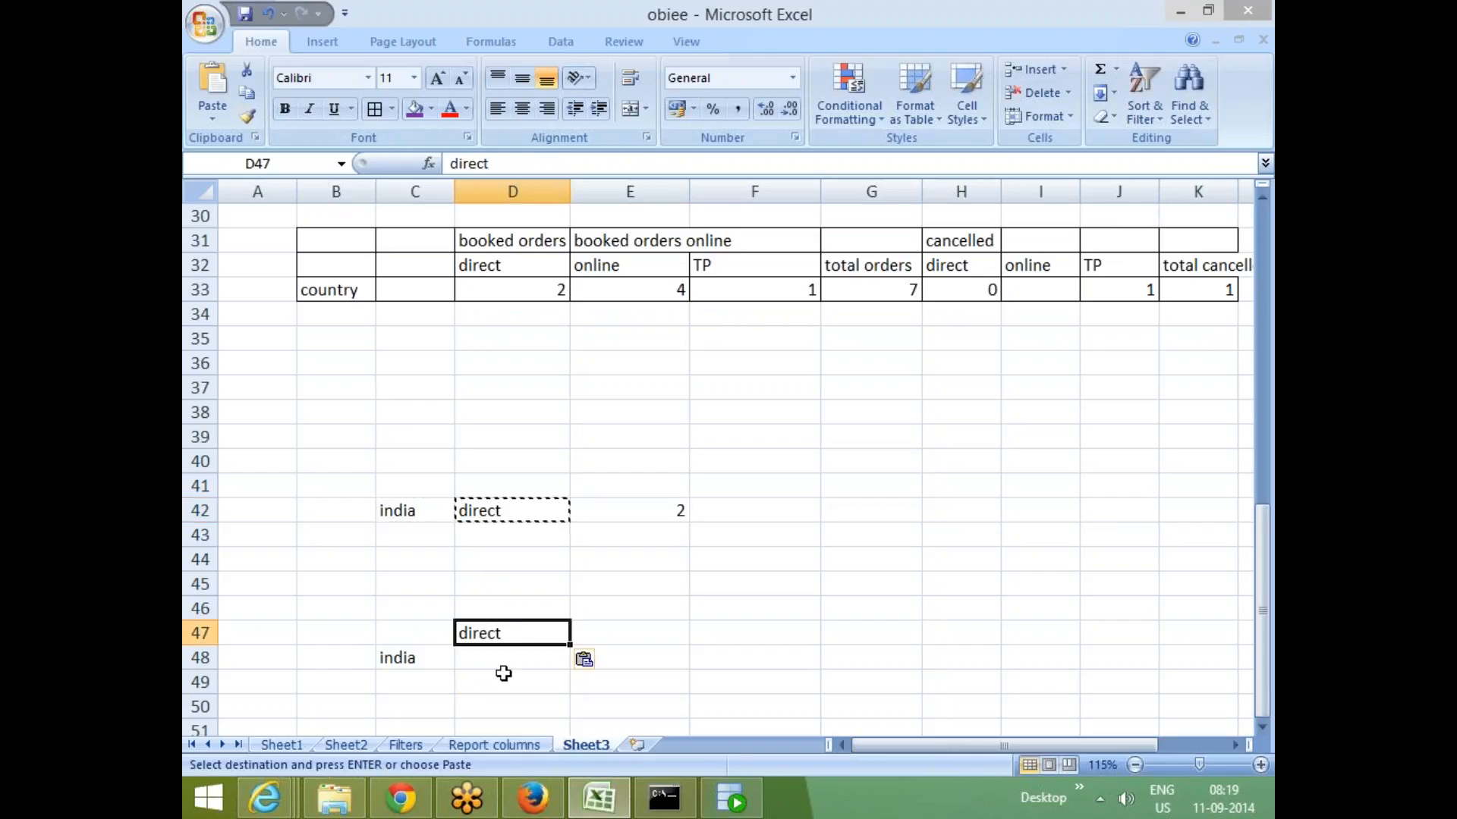
{"action": "left_click", "coordinate": [504, 659]}
{"action": "type", "text": "2"}
{"action": "key", "text": "Tab"}
{"action": "key", "text": "Tab"}
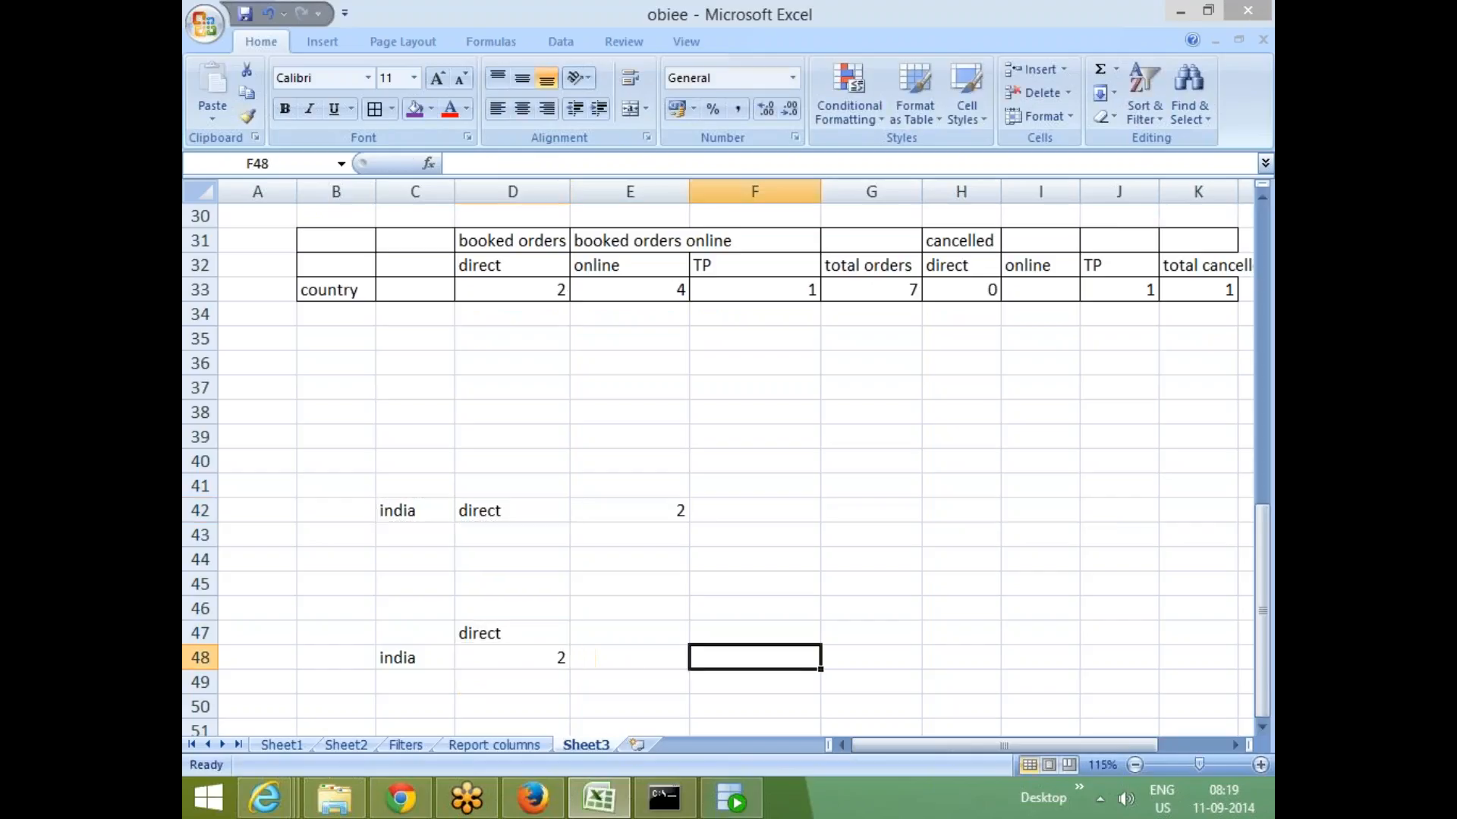
- Apply all borders to the small sample range C47:D48
{"action": "left_click", "coordinate": [628, 638]}
{"action": "scroll", "coordinate": [728, 595], "scroll_direction": "down", "scroll_amount": 1}
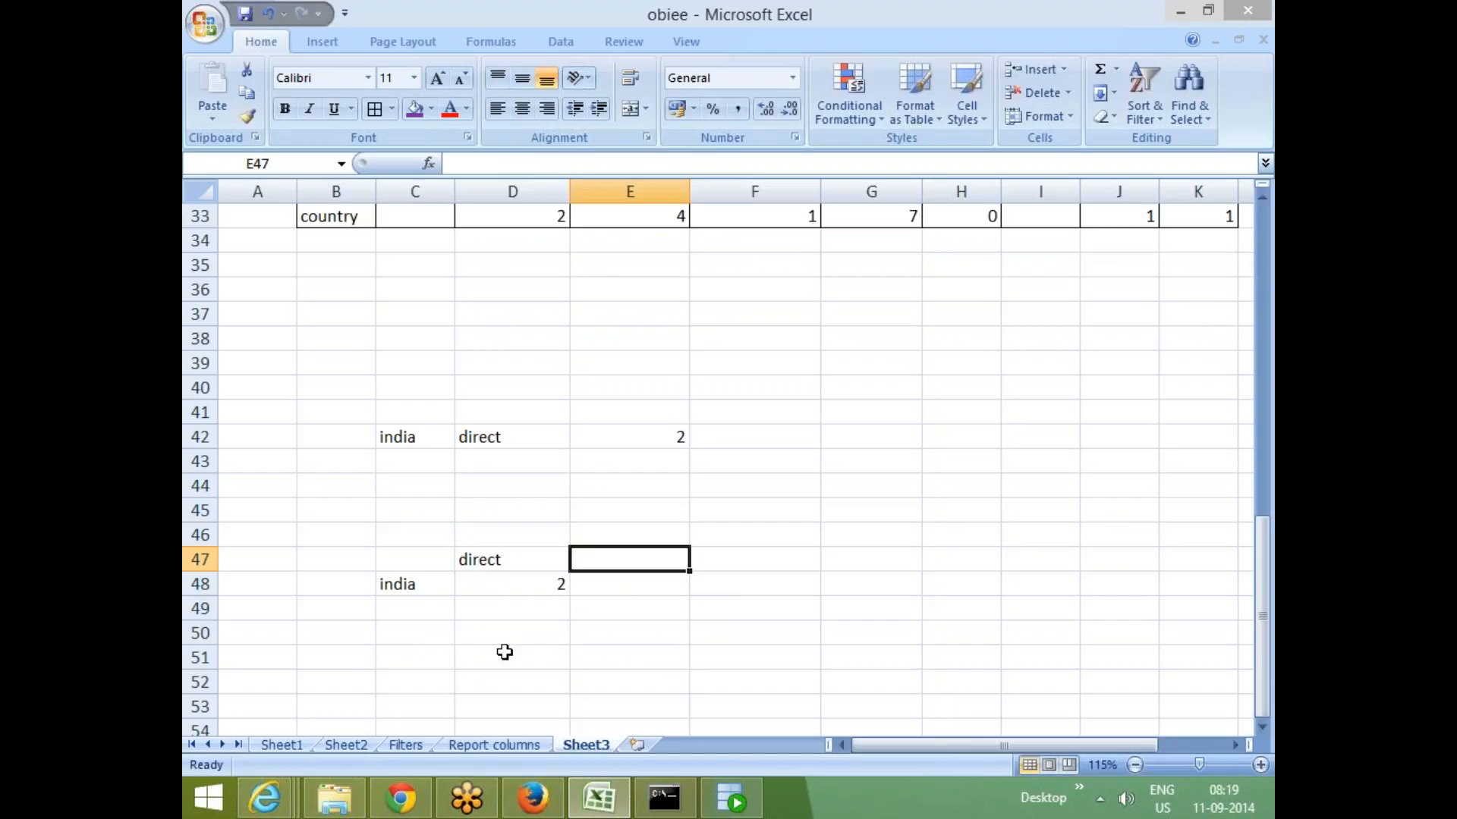
{"action": "left_click", "coordinate": [504, 654]}
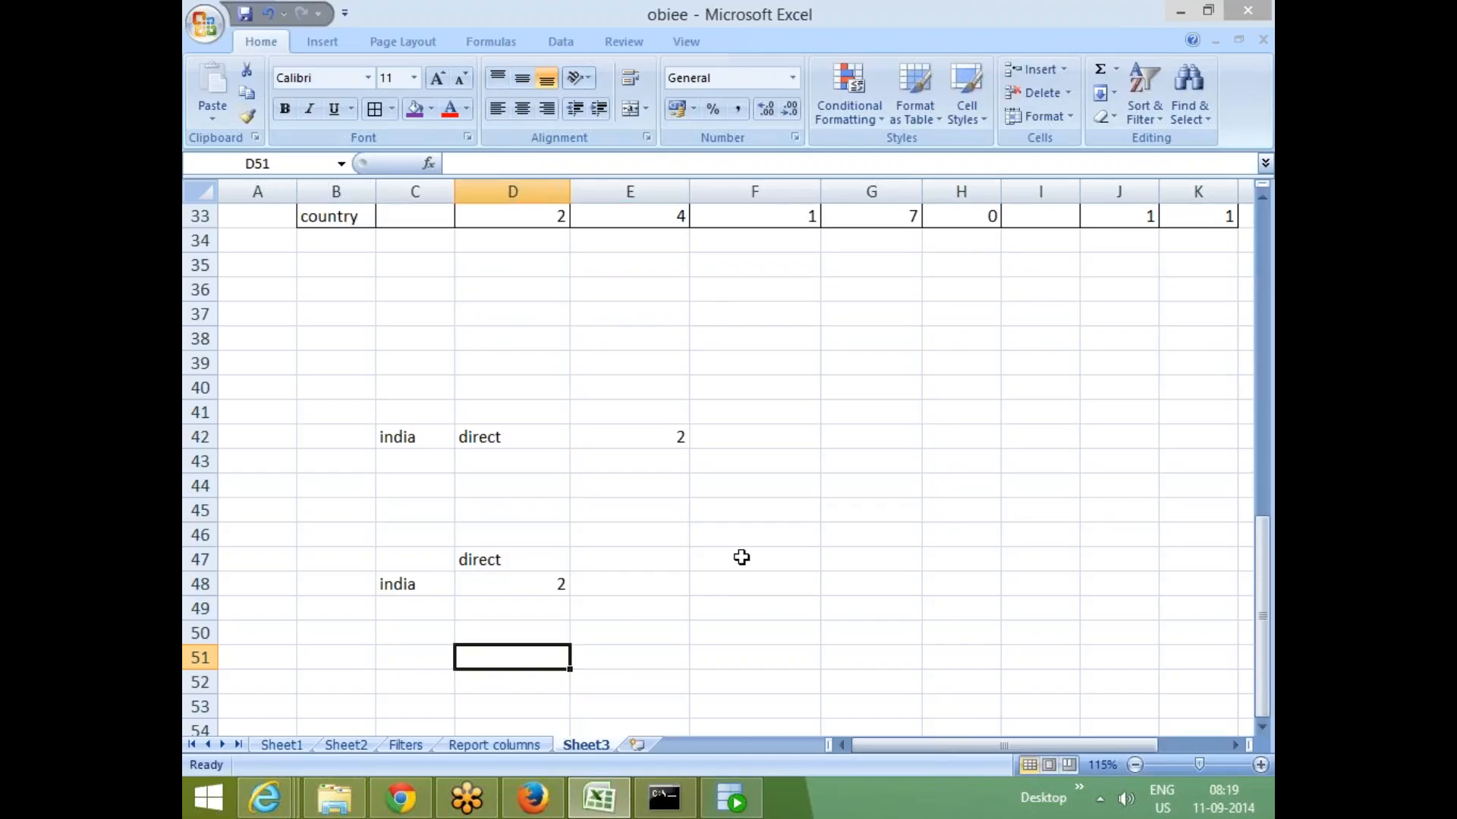
{"action": "left_click", "coordinate": [421, 563]}
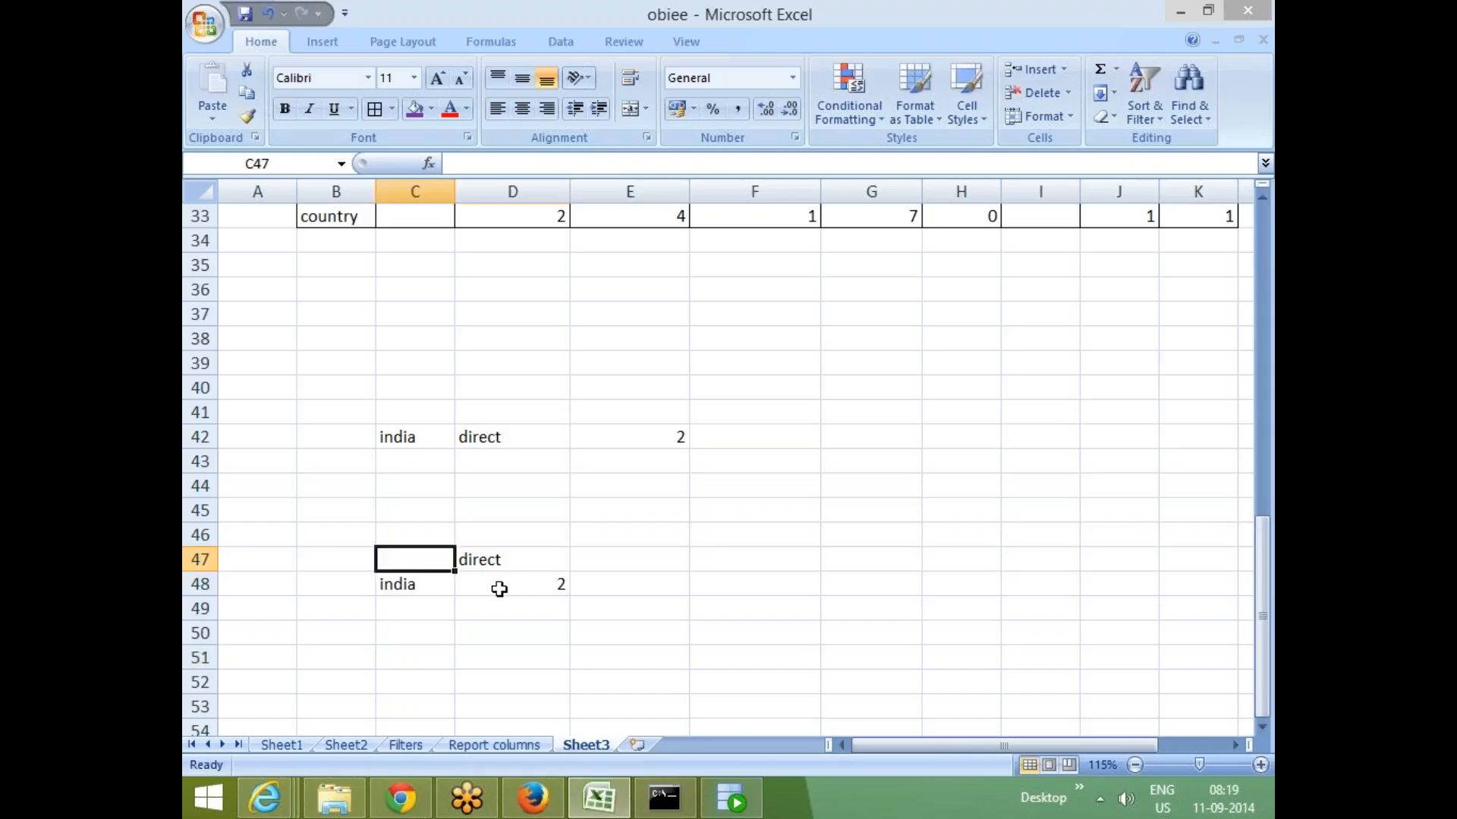
{"action": "left_click", "coordinate": [498, 589], "text": "shift"}
{"action": "left_click", "coordinate": [374, 109]}
{"action": "left_click", "coordinate": [863, 482]}
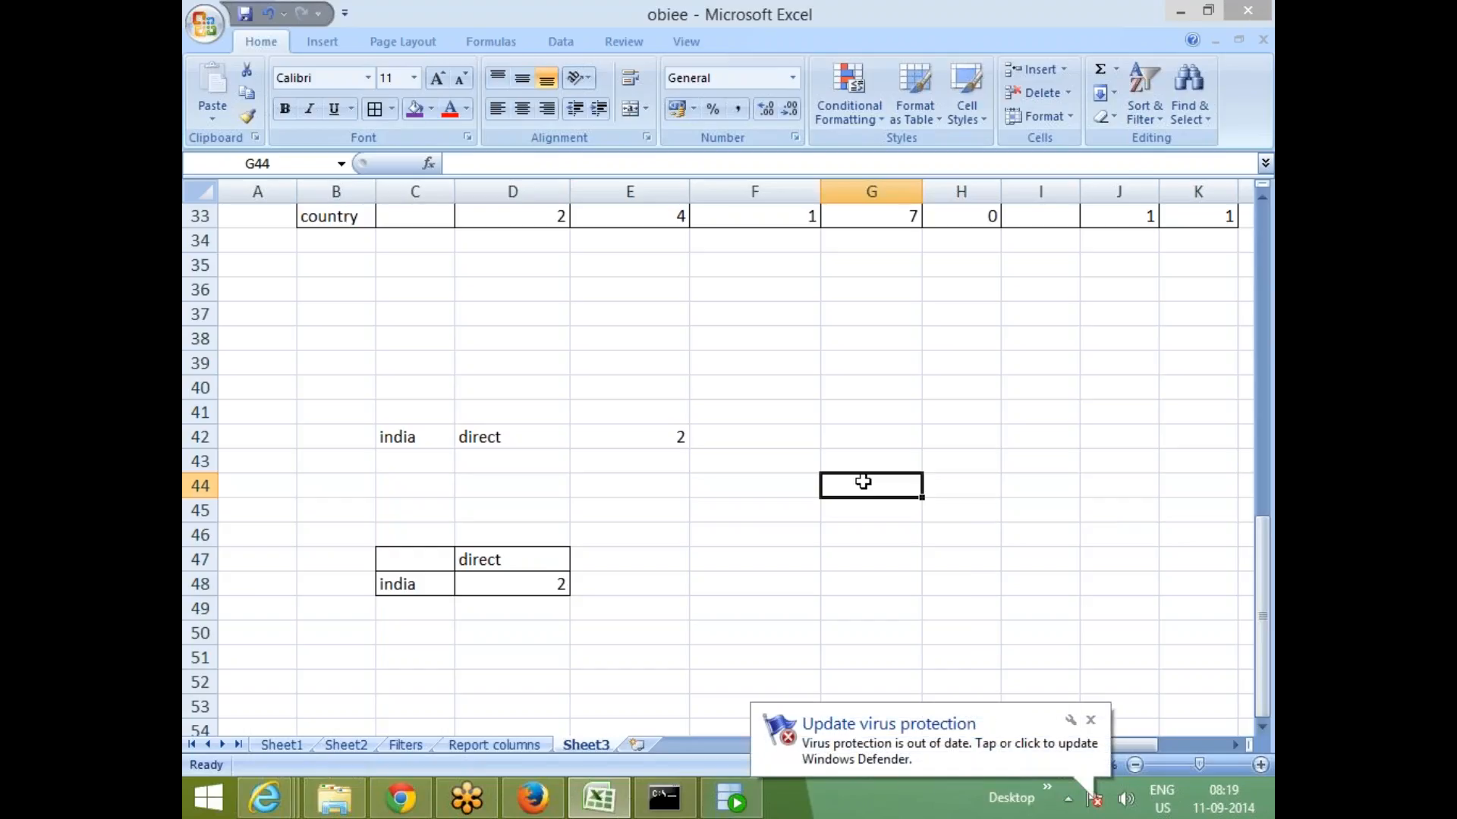
- Copy the online and TP headings from E32:F32 into E47:F47 of the sample layout
{"action": "left_click", "coordinate": [756, 504]}
{"action": "scroll", "coordinate": [608, 241], "scroll_direction": "up", "scroll_amount": 1}
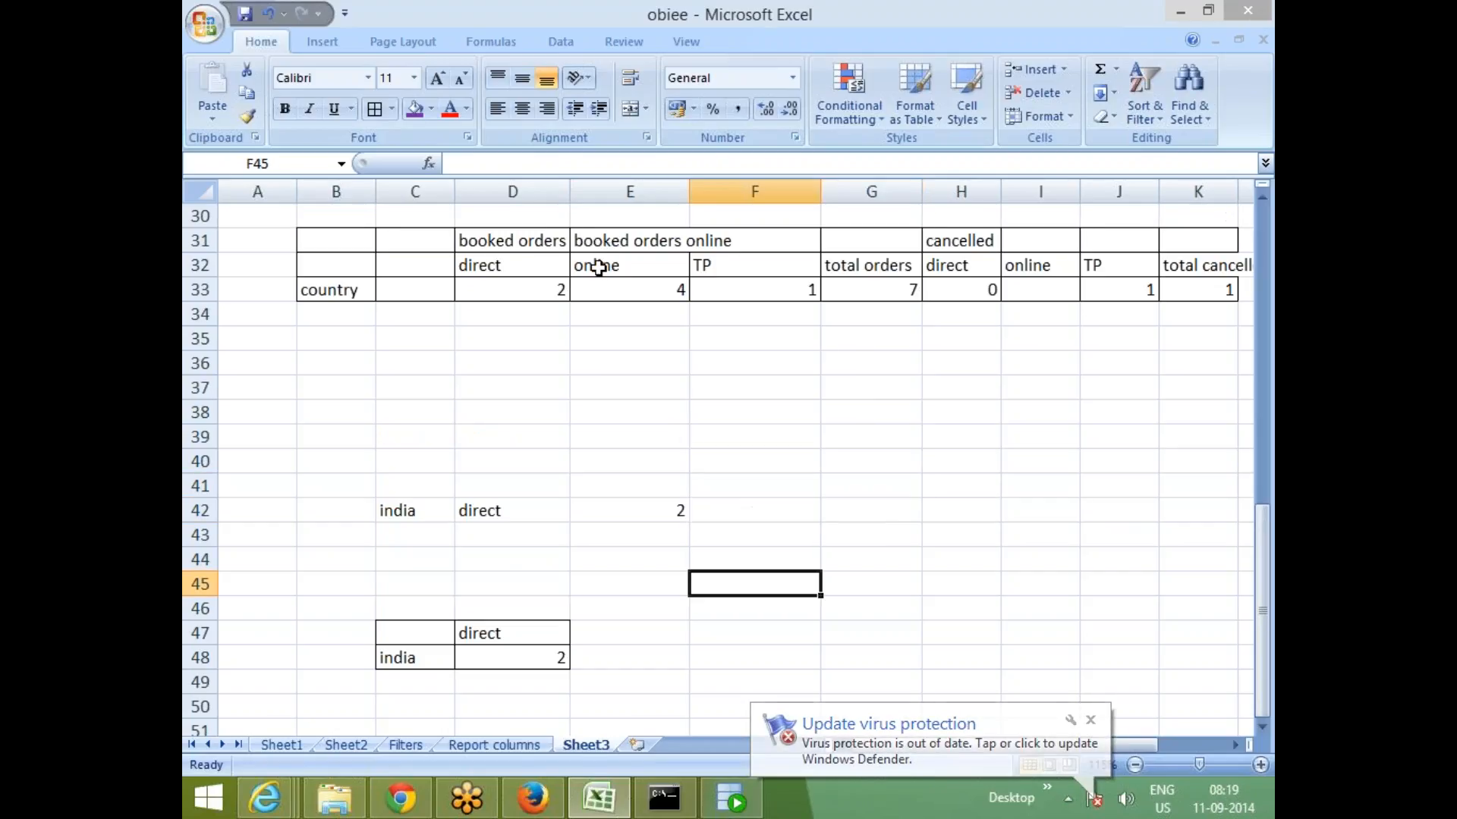
{"action": "left_click_drag", "start_coordinate": [676, 270], "coordinate": [704, 266]}
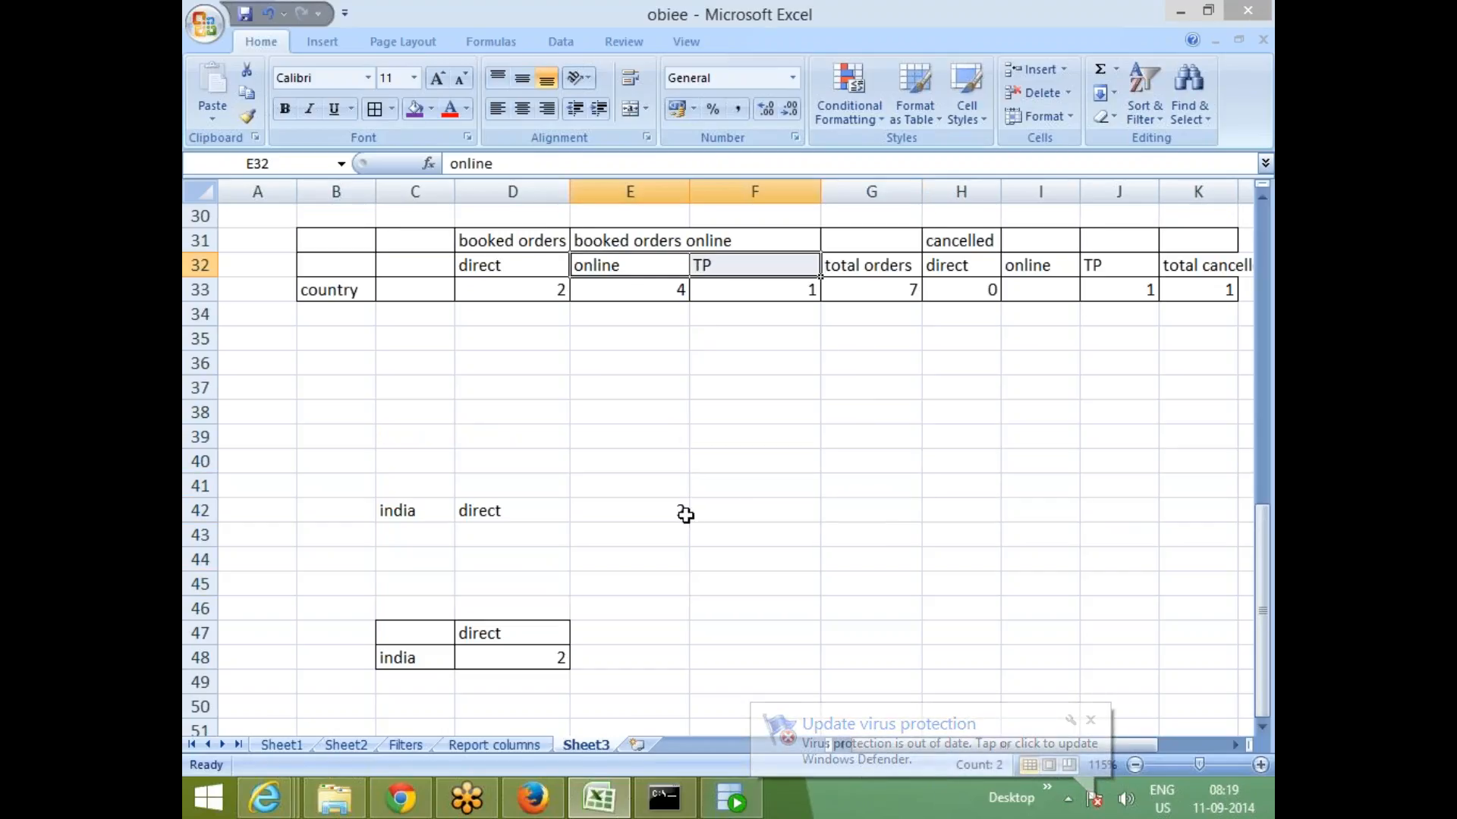
{"action": "key", "text": "ctrl+c"}
{"action": "scroll", "coordinate": [644, 523], "scroll_direction": "down", "scroll_amount": 2}
{"action": "left_click", "coordinate": [628, 490]}
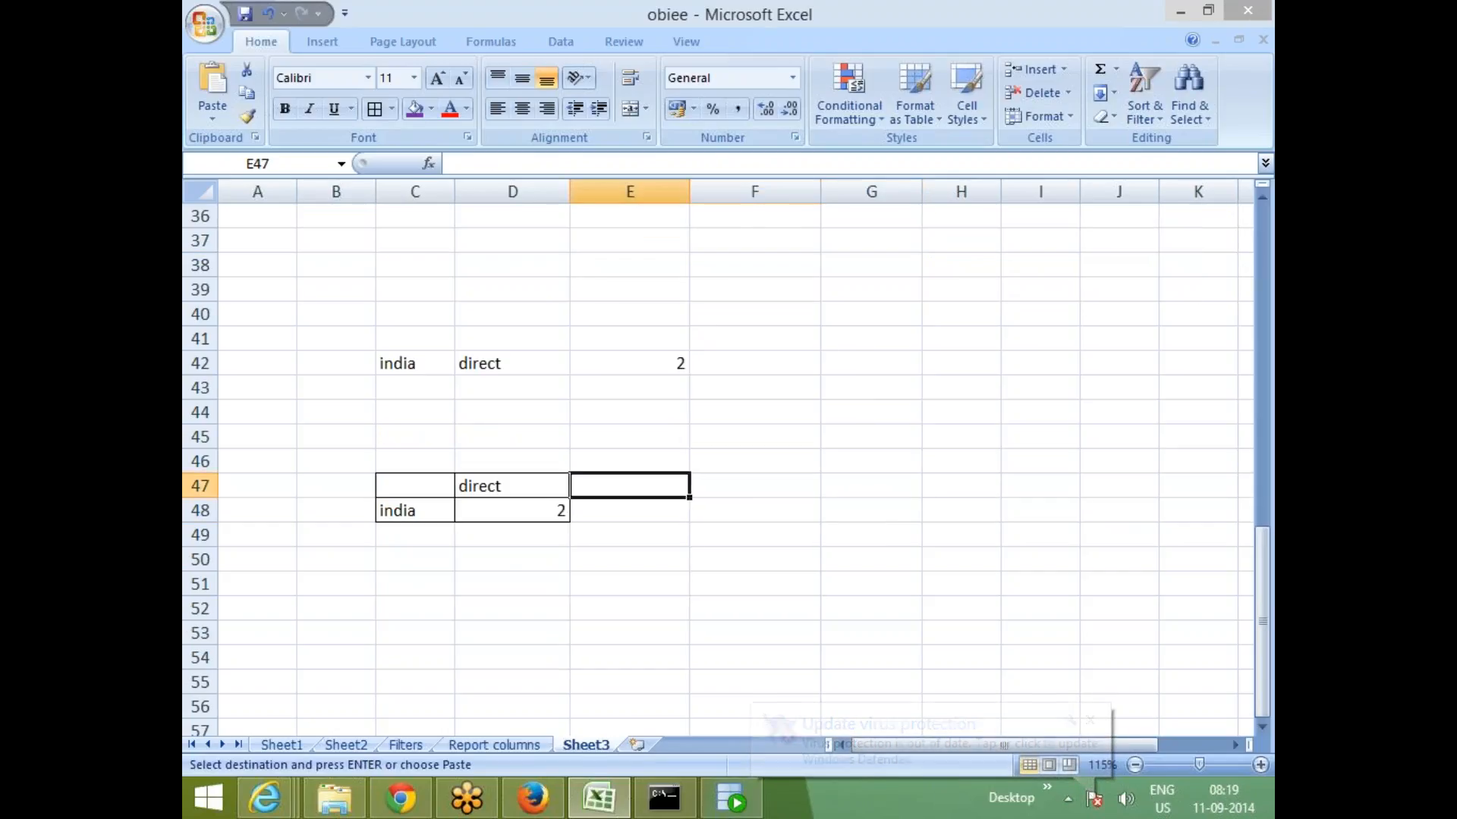
{"action": "key", "text": "ctrl+v"}
- Apply all borders to the extended sample range C47:F48
{"action": "left_click", "coordinate": [647, 599]}
{"action": "left_click_drag", "start_coordinate": [440, 479], "coordinate": [728, 511]}
{"action": "left_click", "coordinate": [376, 110]}
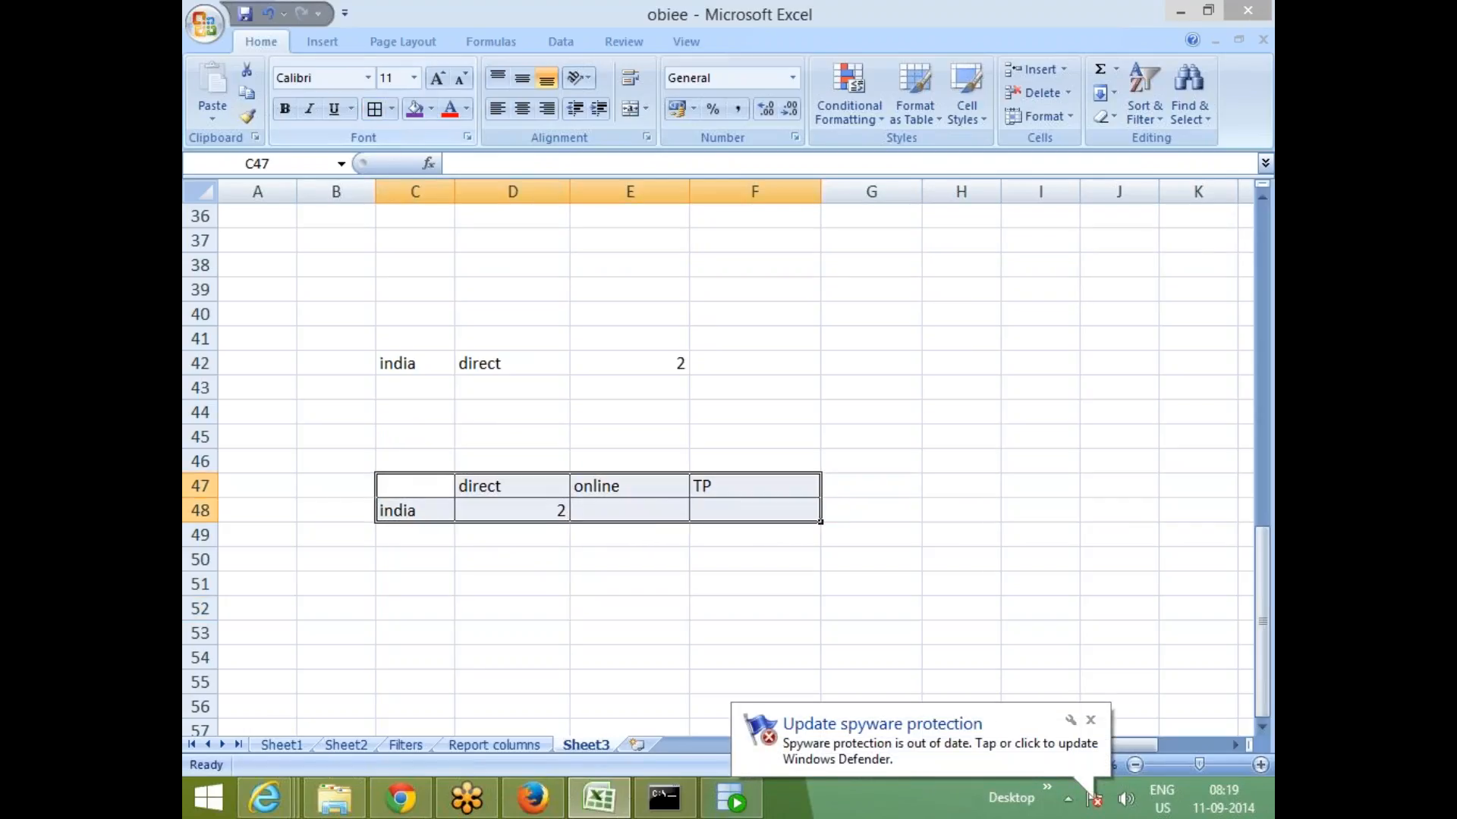
{"action": "left_click", "coordinate": [632, 608]}
{"action": "left_click", "coordinate": [654, 512]}
{"action": "left_click", "coordinate": [748, 514]}
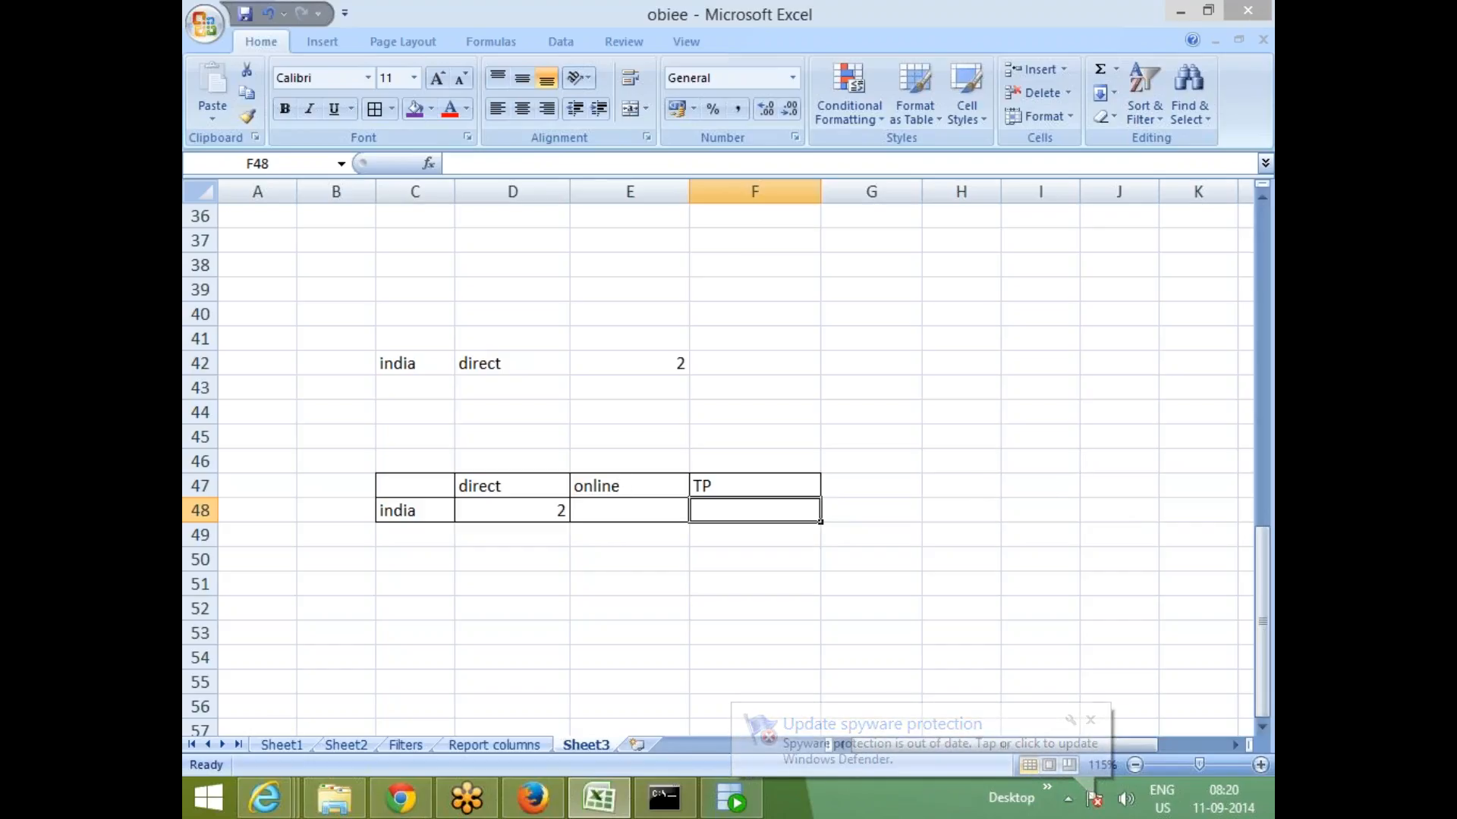
{"action": "left_click", "coordinate": [621, 488]}
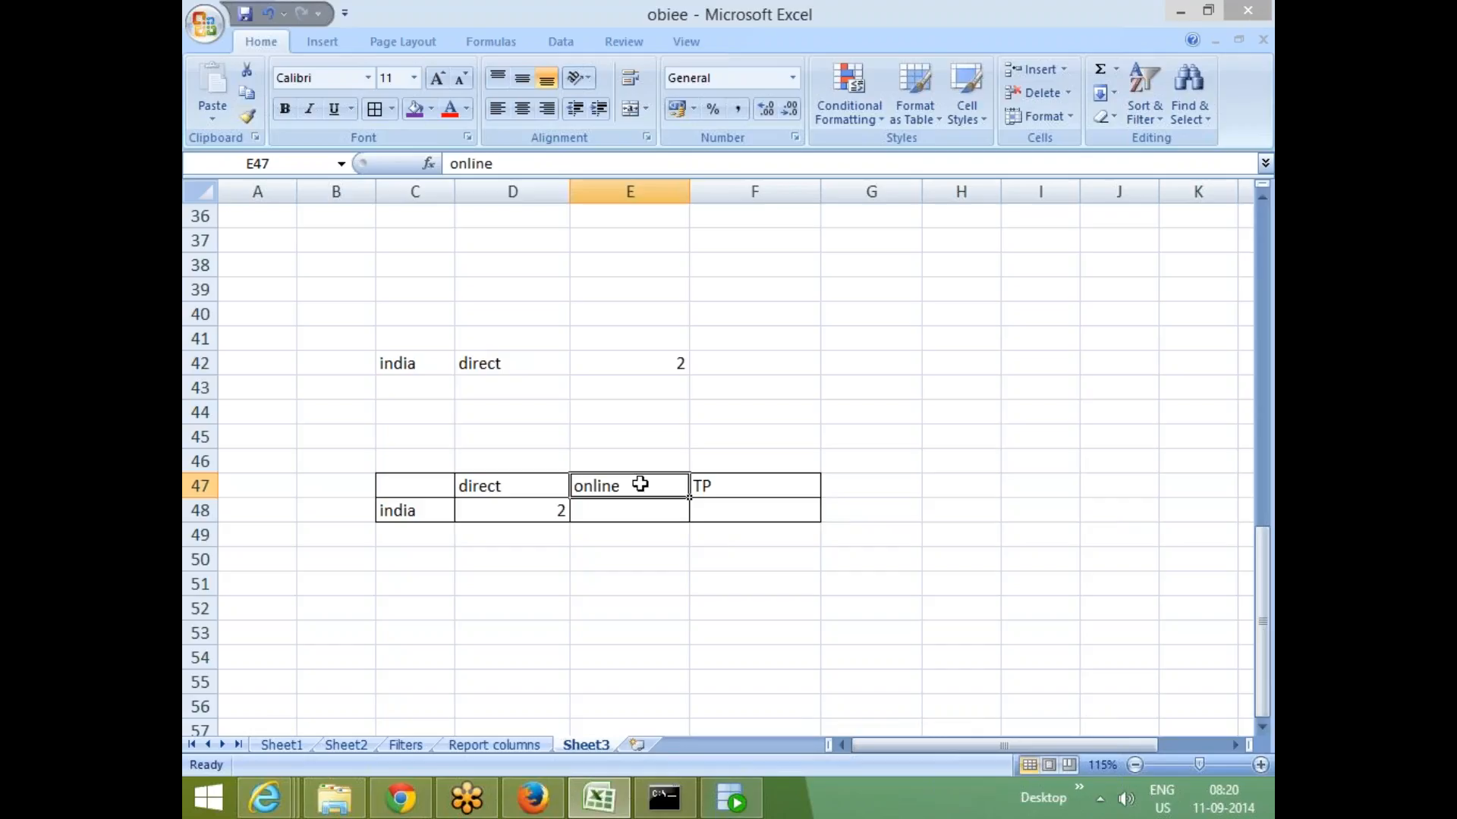
{"action": "scroll", "coordinate": [640, 480], "scroll_direction": "up", "scroll_amount": 2}
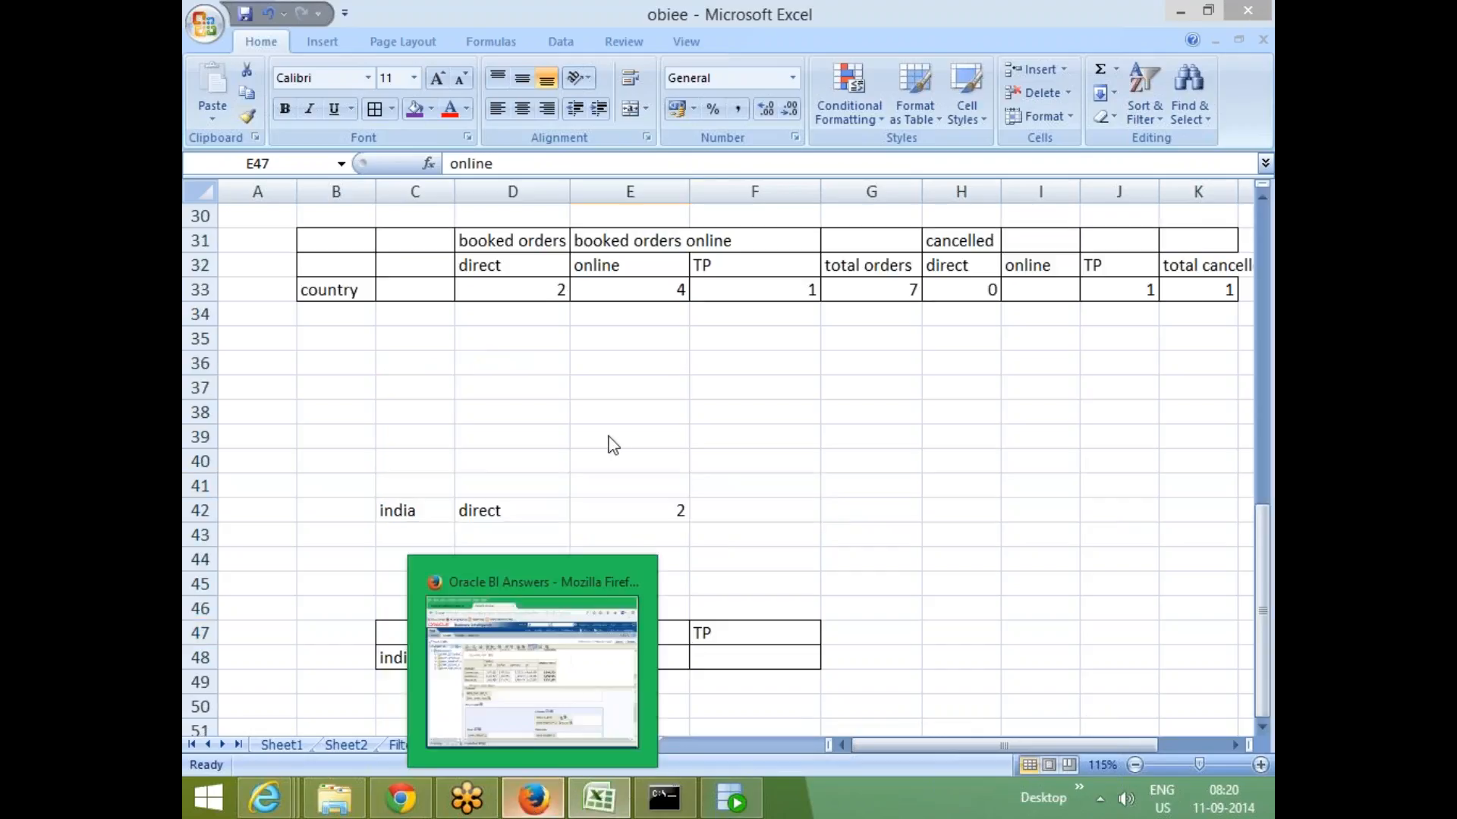
- Switch to Oracle BI Answers in the browser and finish editing the pivot table view
{"action": "left_click", "coordinate": [533, 800]}
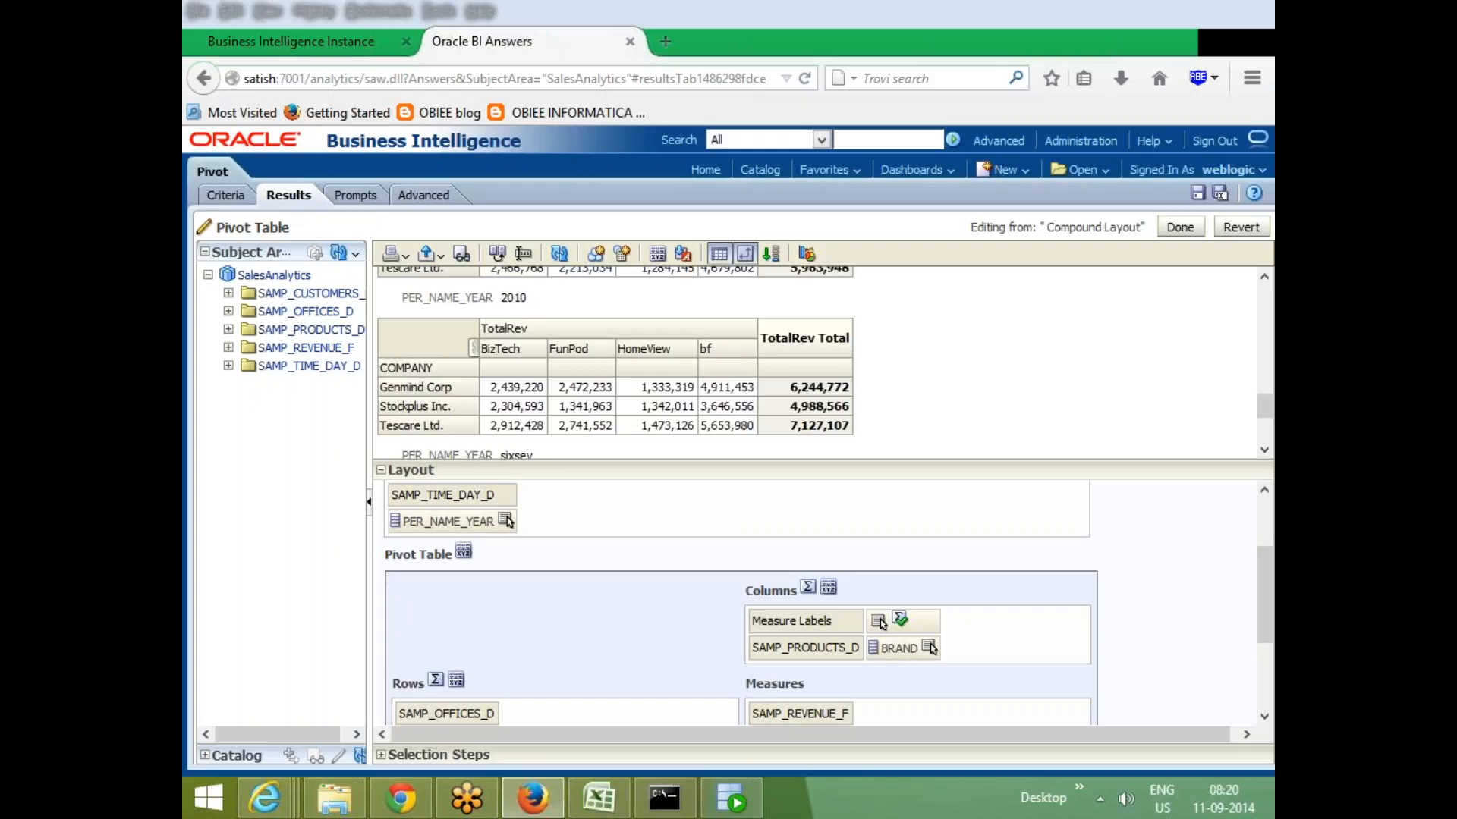
{"action": "key", "text": "alt+Tab"}
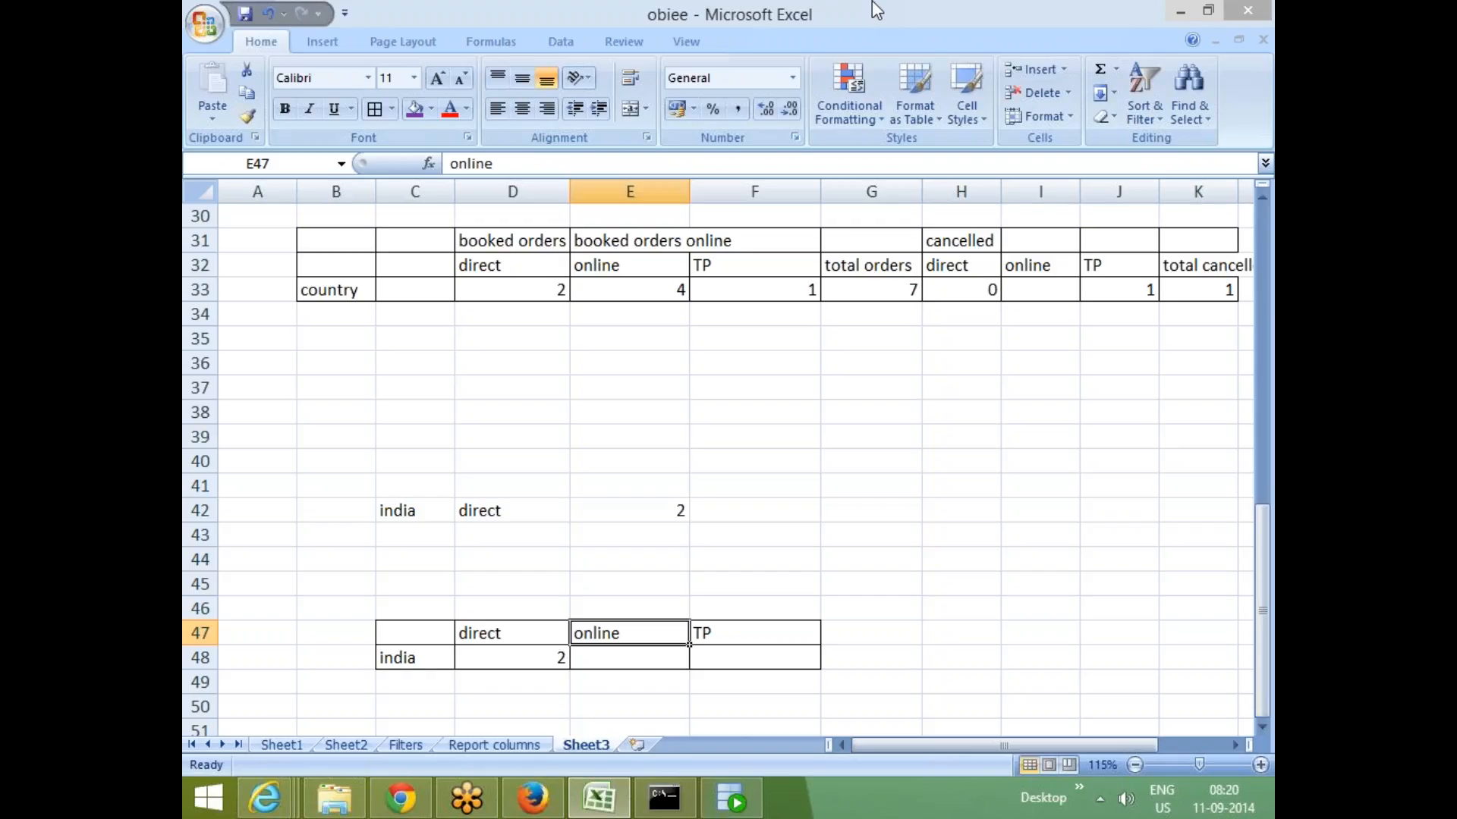
{"action": "left_click", "coordinate": [532, 798]}
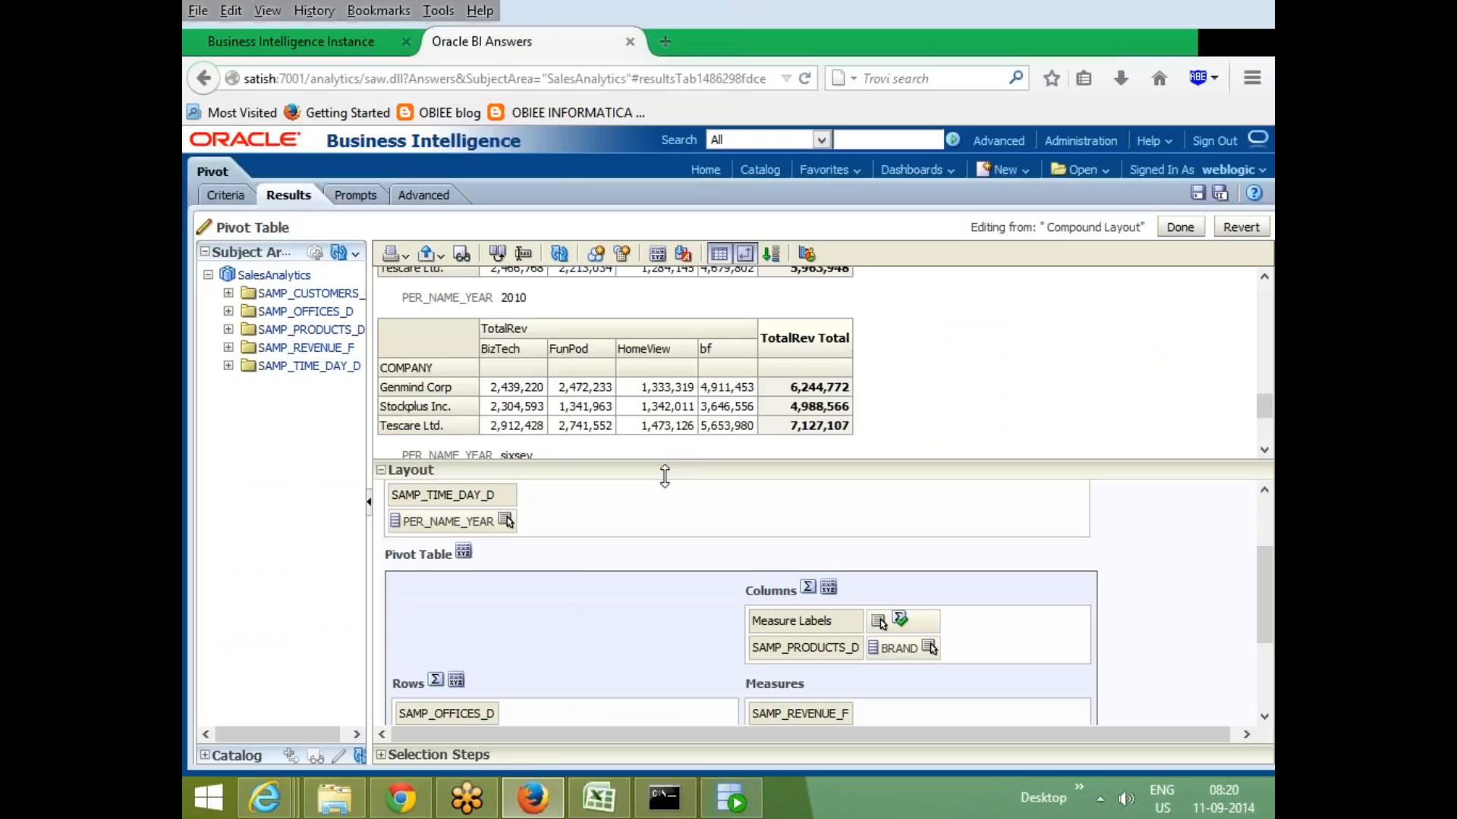
{"action": "left_click_drag", "start_coordinate": [663, 475], "coordinate": [664, 554]}
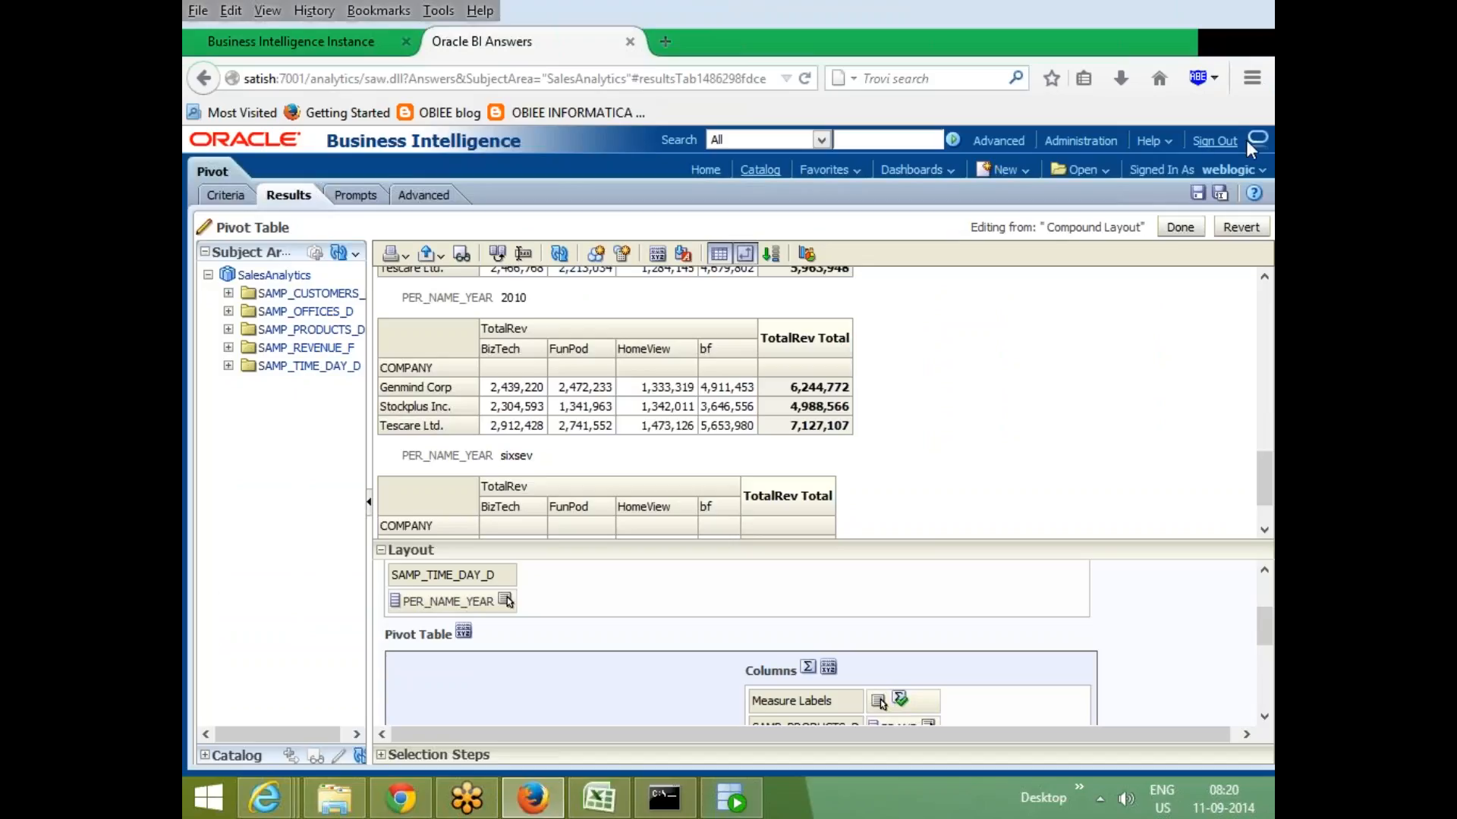
{"action": "left_click", "coordinate": [1179, 227]}
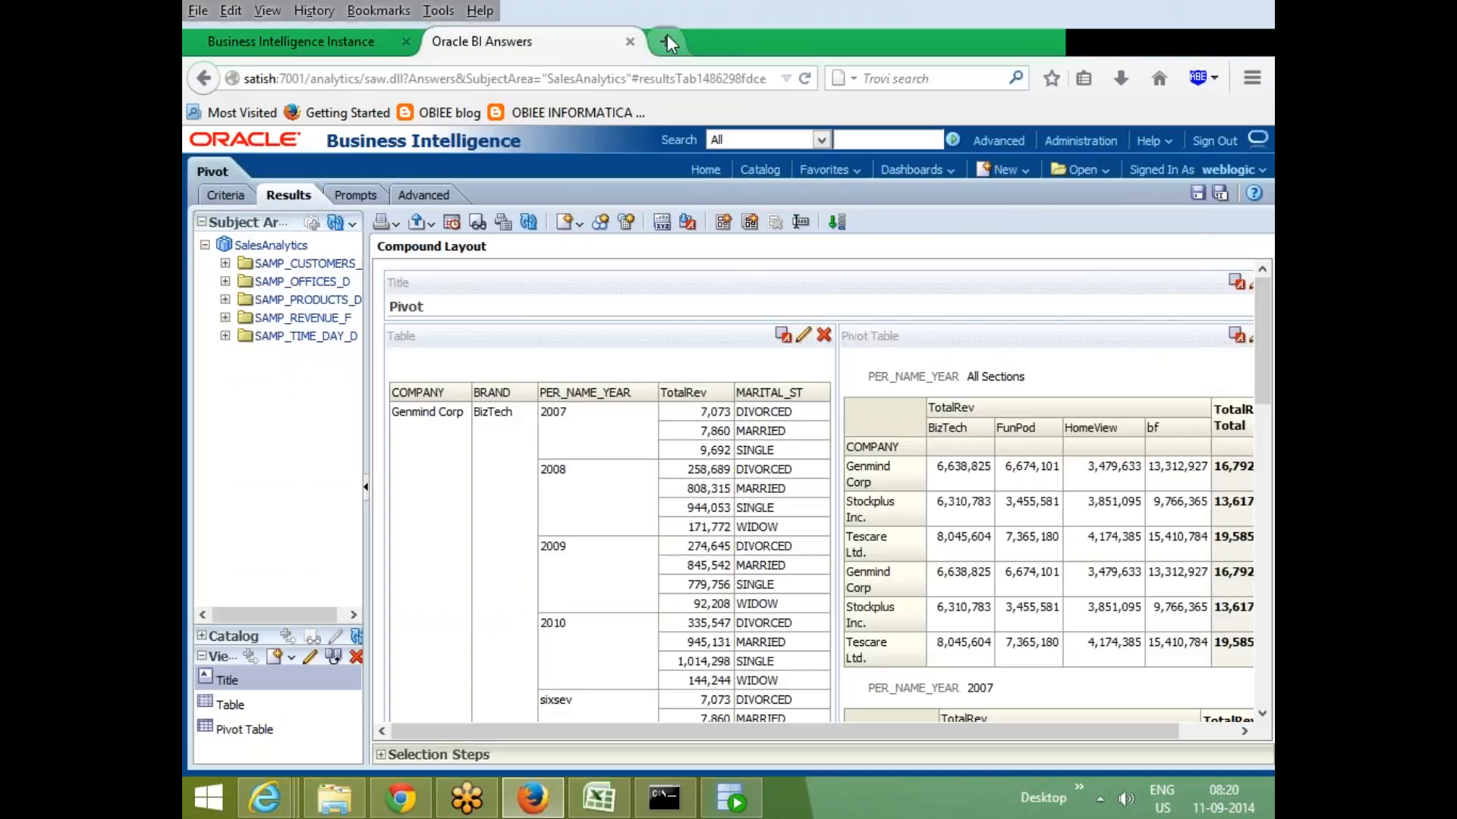
- Start a new analysis on the SalesAnalytics subject area, leaving the current unsaved page
{"action": "left_click", "coordinate": [666, 38]}
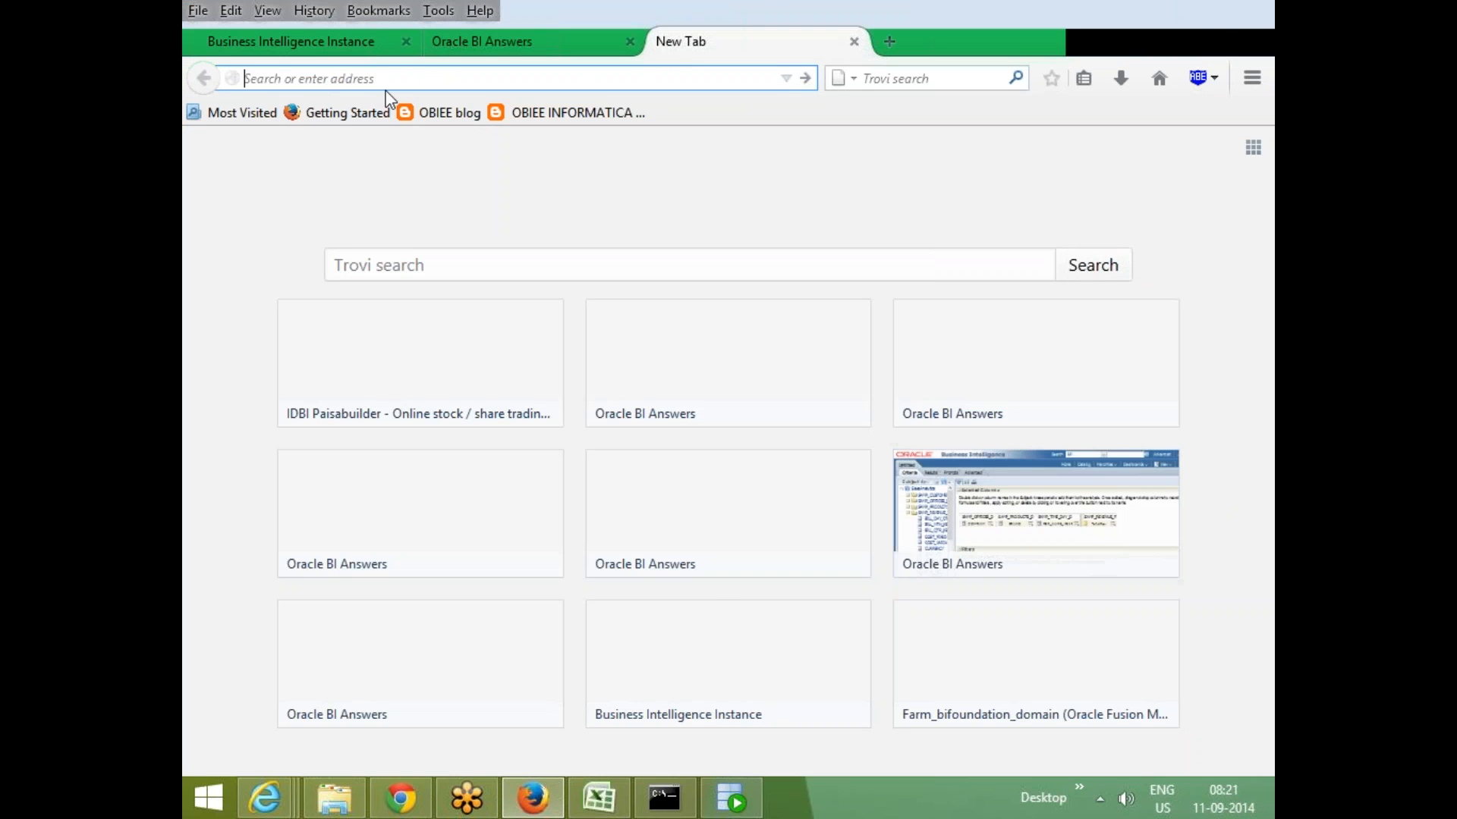
{"action": "left_click", "coordinate": [475, 43]}
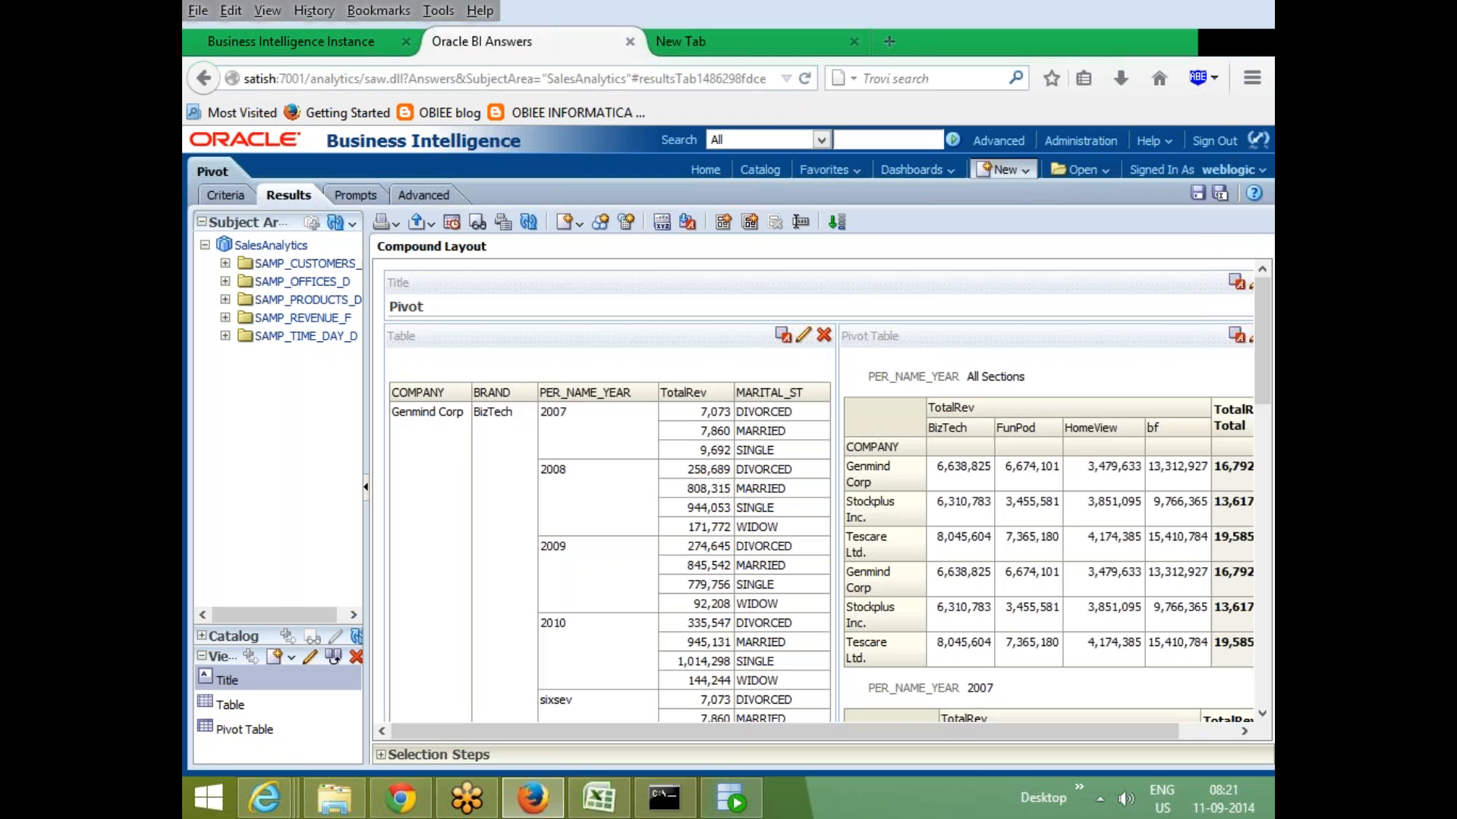
{"action": "left_click", "coordinate": [1004, 170]}
{"action": "left_click", "coordinate": [979, 199]}
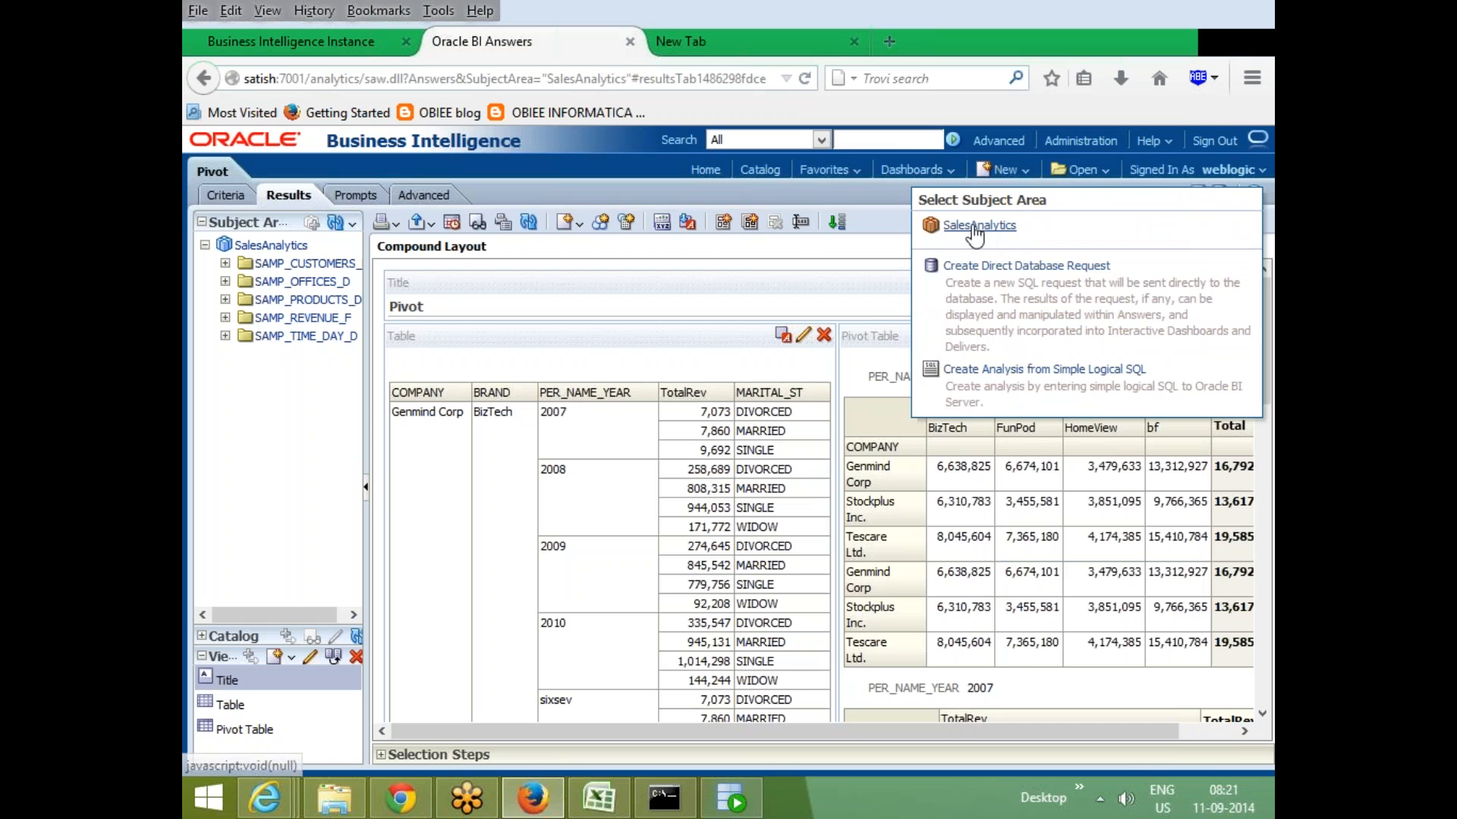
{"action": "left_click", "coordinate": [972, 227]}
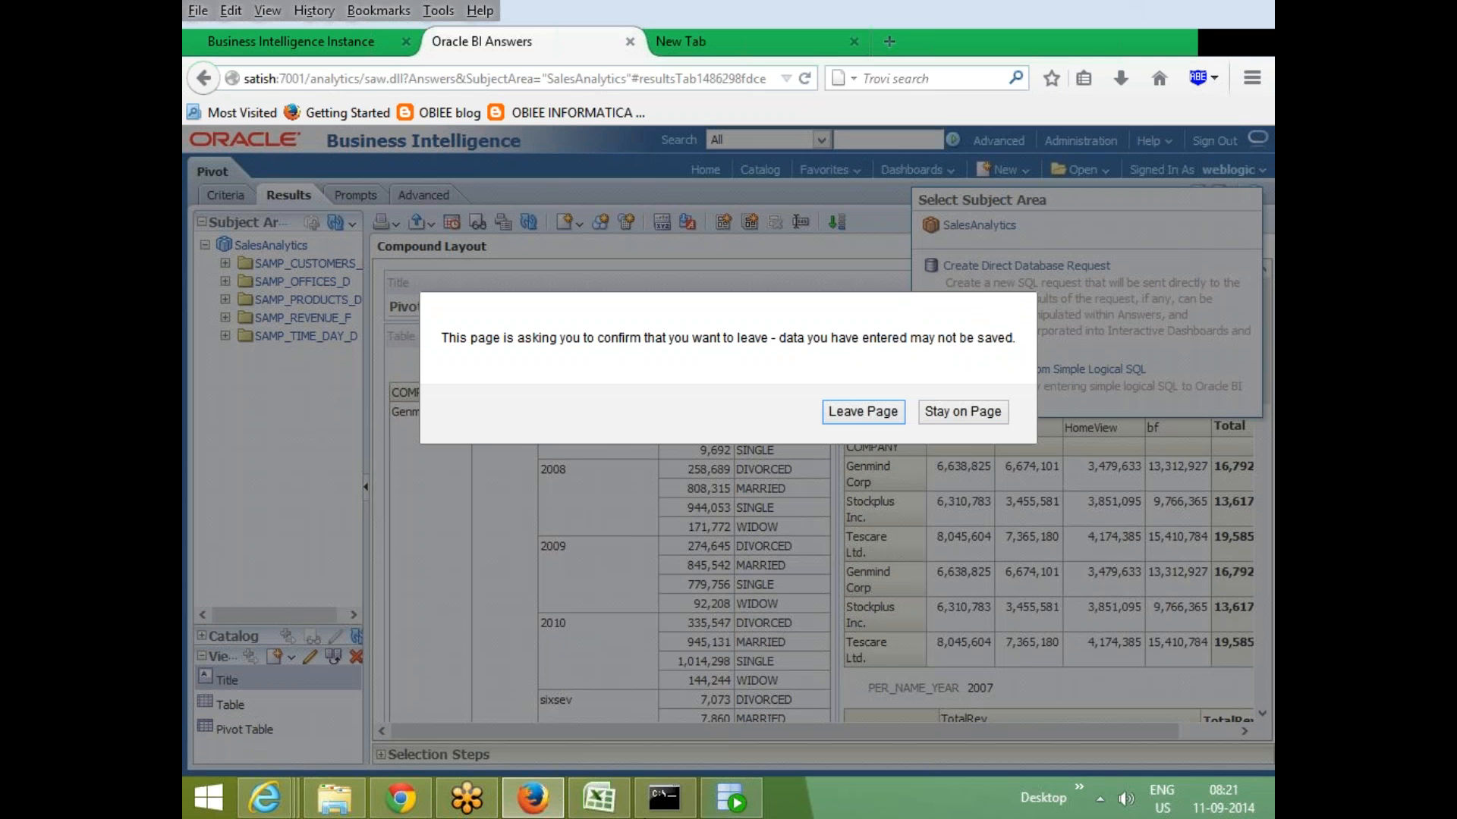
{"action": "left_click", "coordinate": [860, 412]}
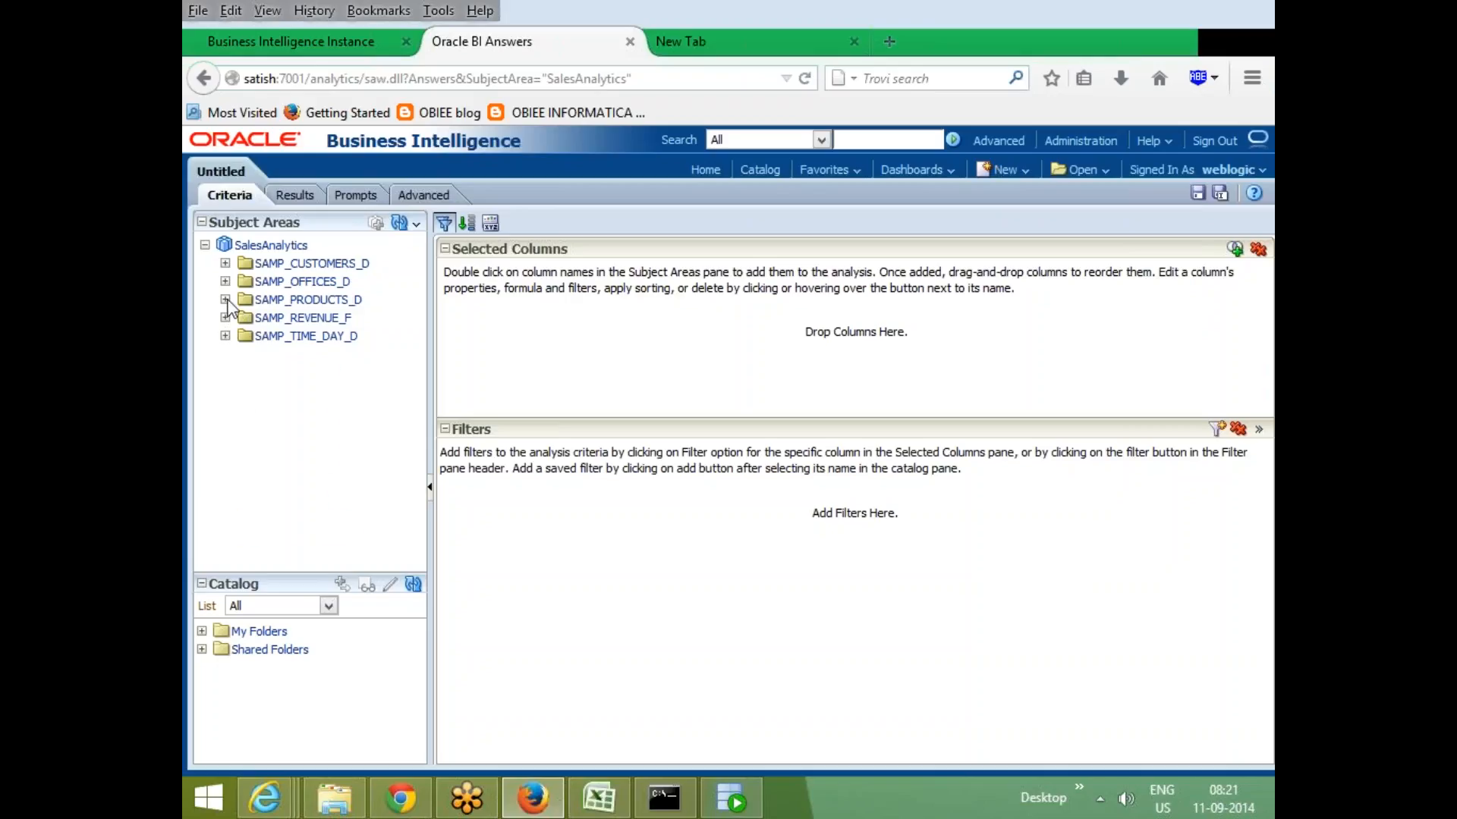
- Add BRAND and LOB from SAMP_PRODUCTS_D and TotalRev from SAMP_REVENUE_F to the selected columns
{"action": "left_click", "coordinate": [225, 300]}
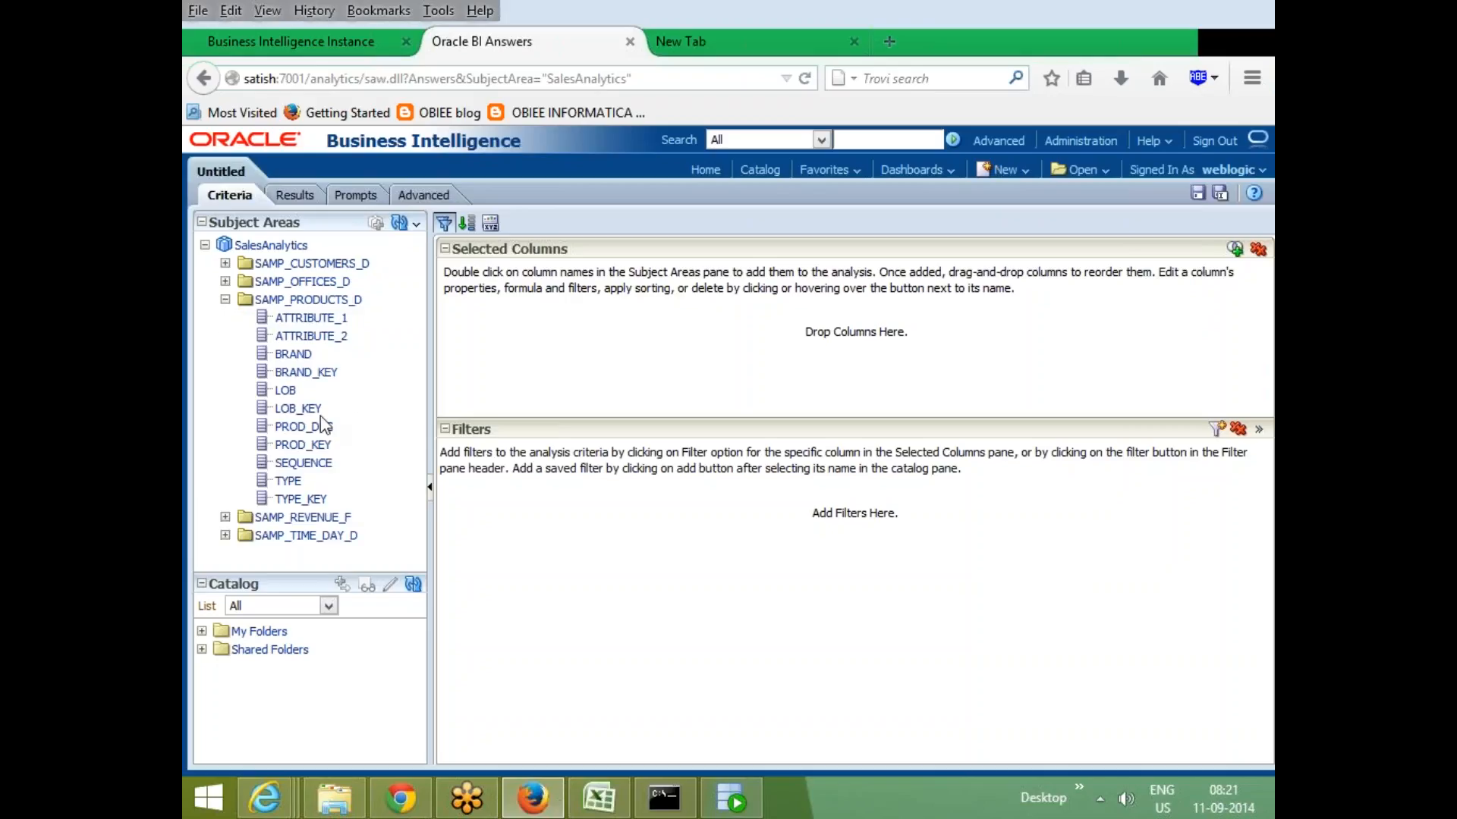
{"action": "double_click", "coordinate": [297, 355]}
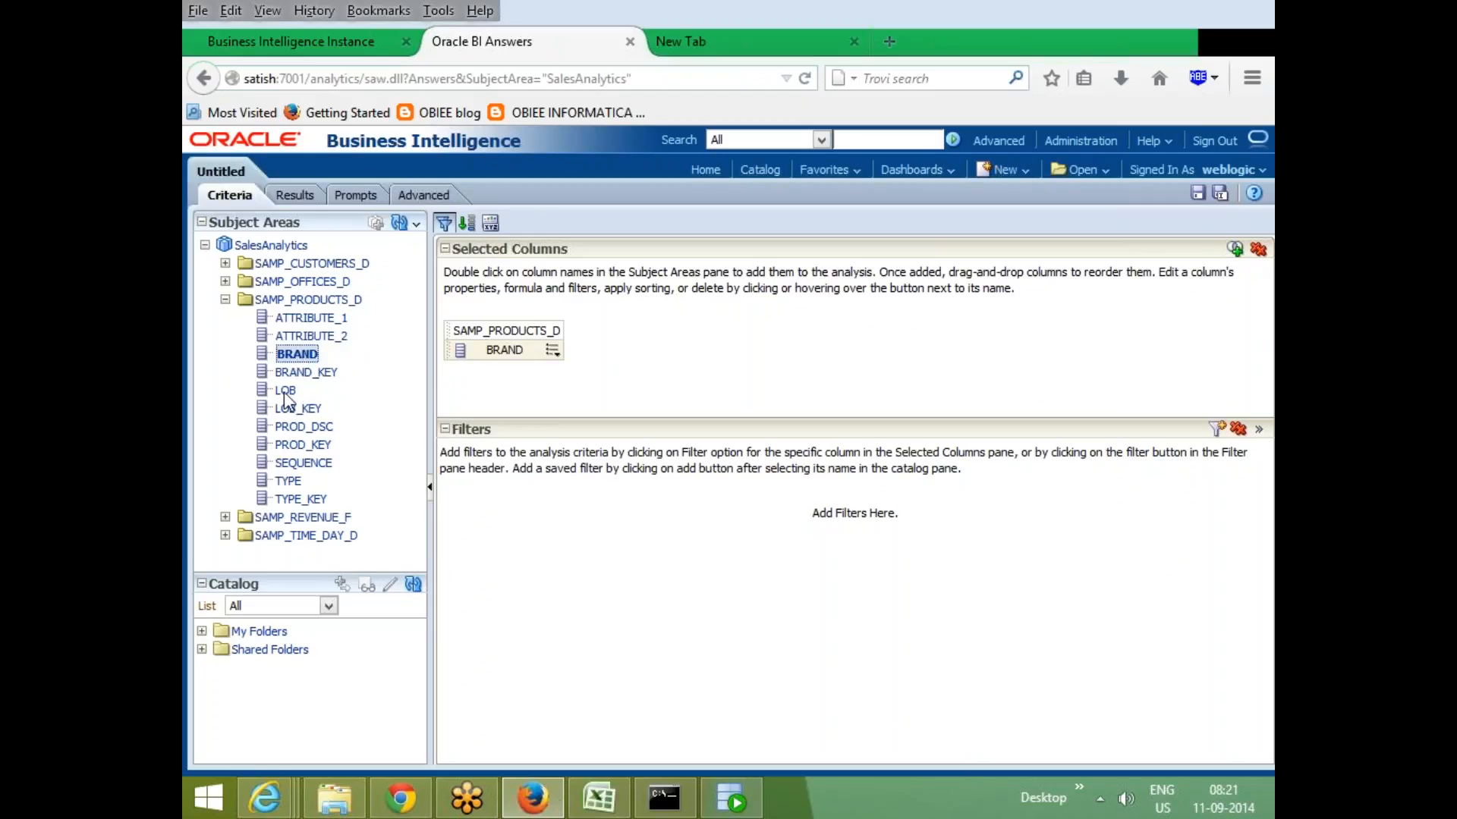
{"action": "double_click", "coordinate": [287, 392]}
{"action": "left_click", "coordinate": [226, 517]}
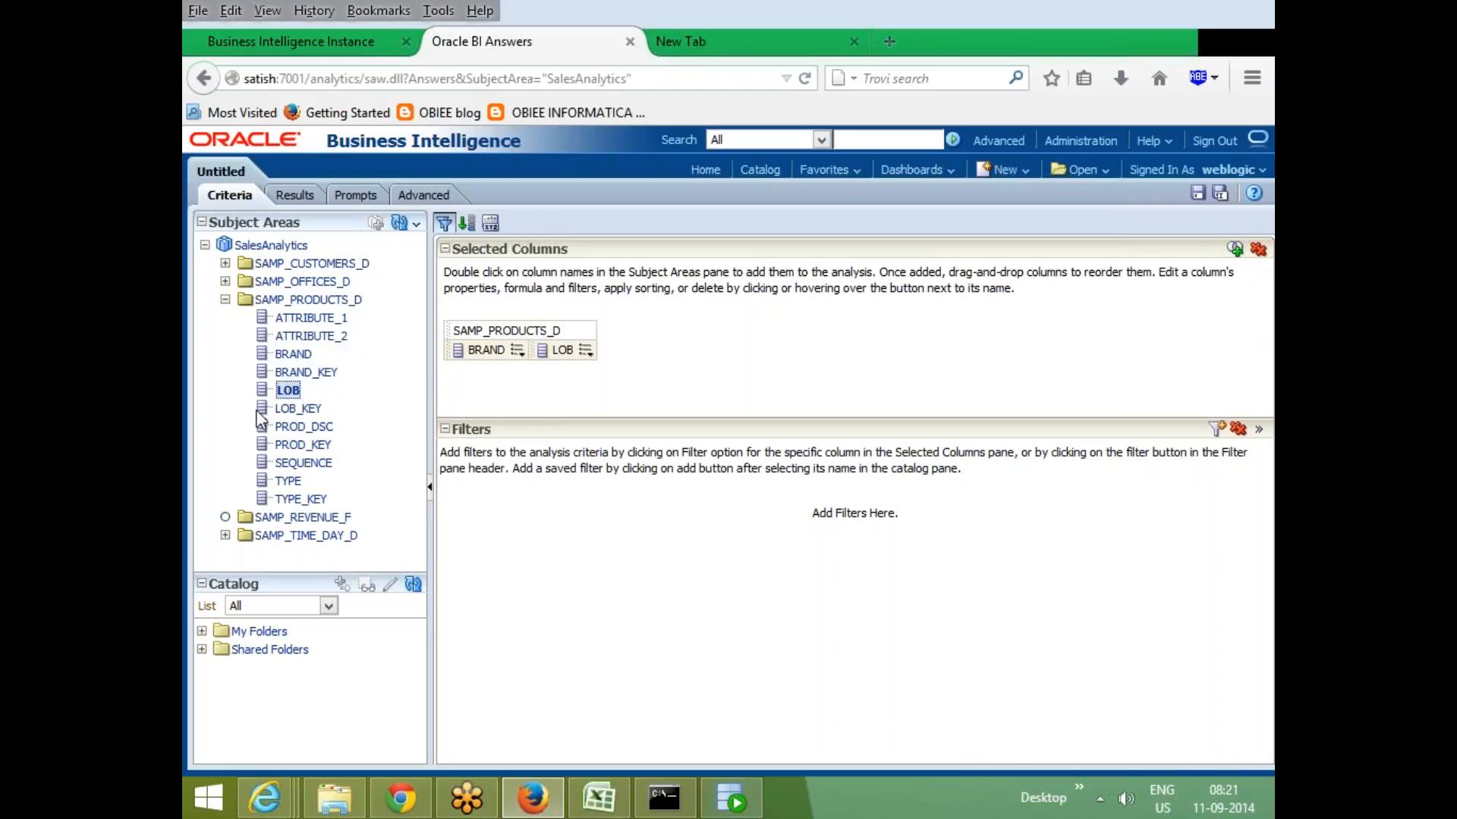
{"action": "scroll", "coordinate": [270, 459], "scroll_direction": "down", "scroll_amount": 3}
{"action": "scroll", "coordinate": [269, 459], "scroll_direction": "down", "scroll_amount": 5}
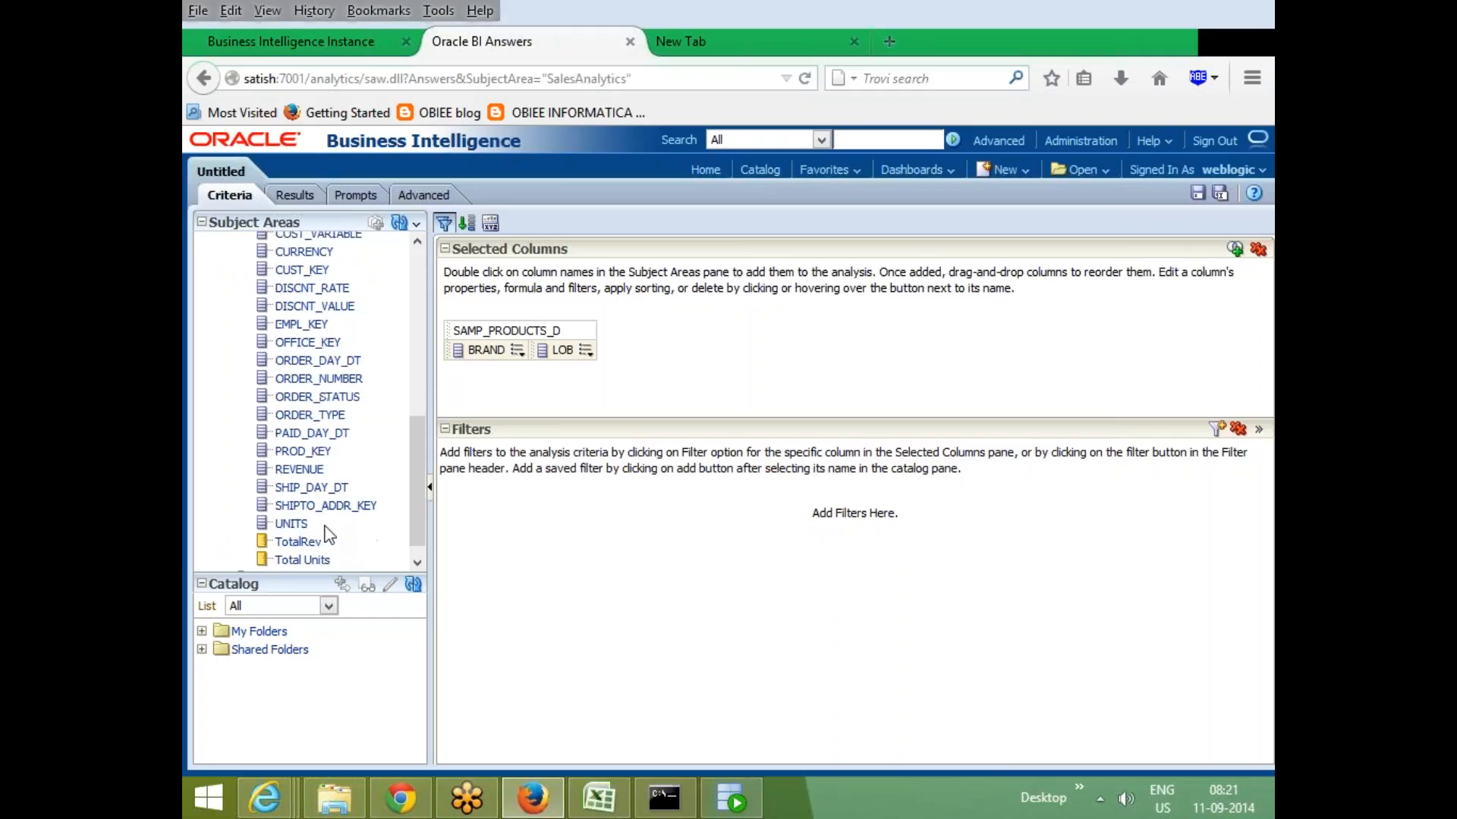
{"action": "left_click", "coordinate": [317, 526]}
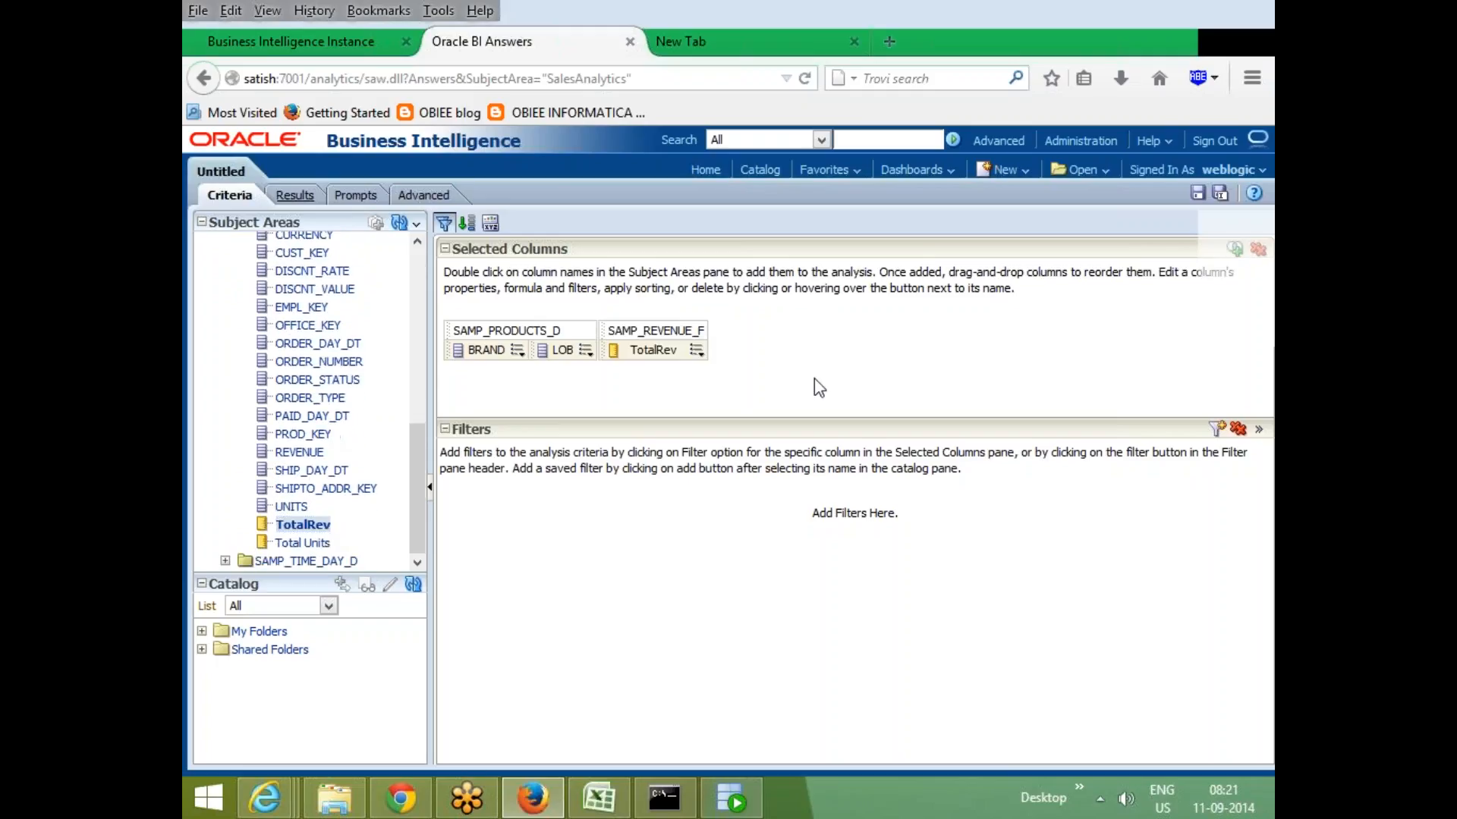
- Preview the brand, LOB and revenue table in the results
{"action": "left_click", "coordinate": [288, 195]}
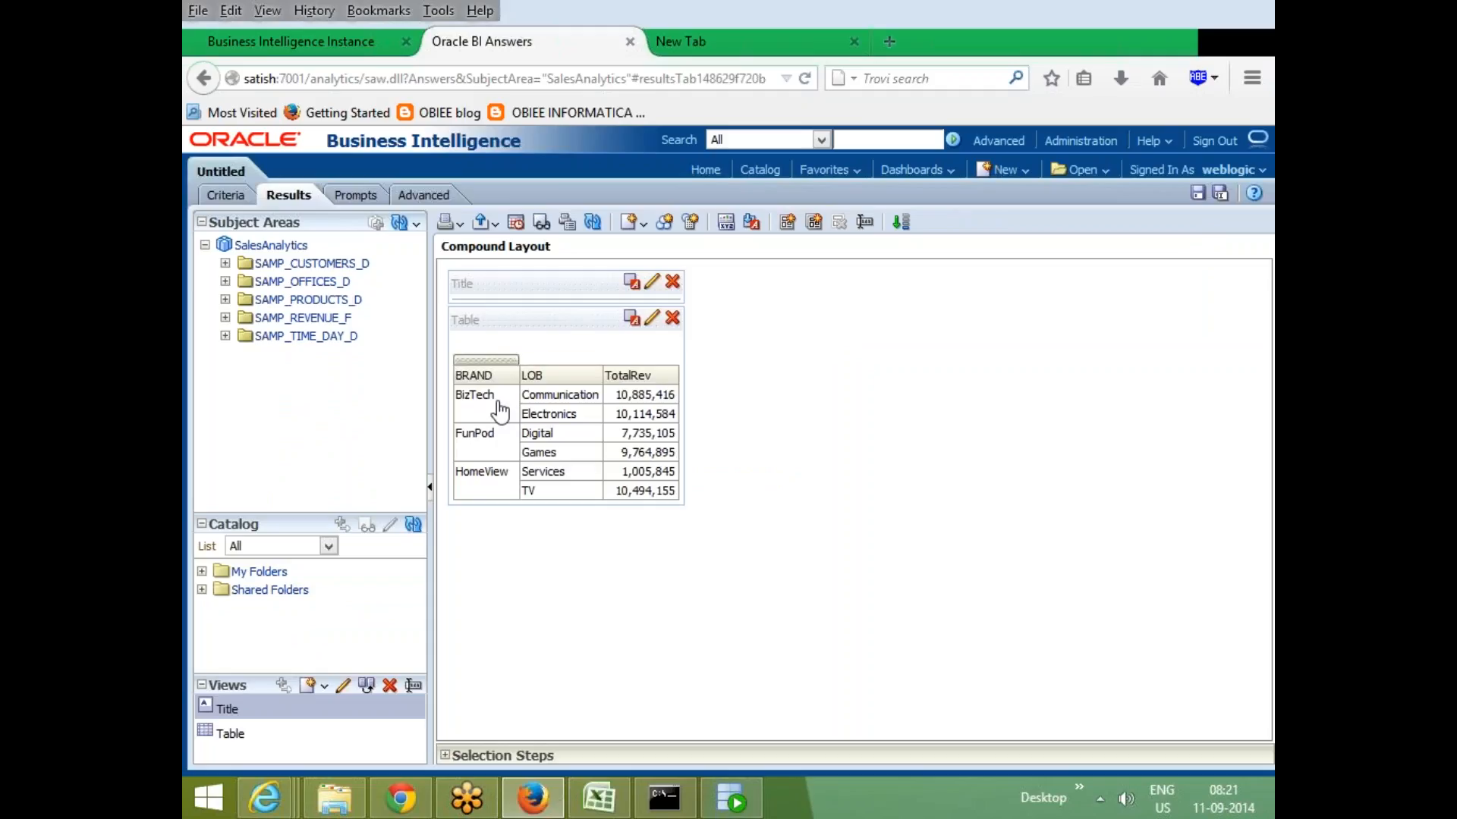
{"action": "left_click", "coordinate": [559, 395]}
{"action": "left_click", "coordinate": [556, 417]}
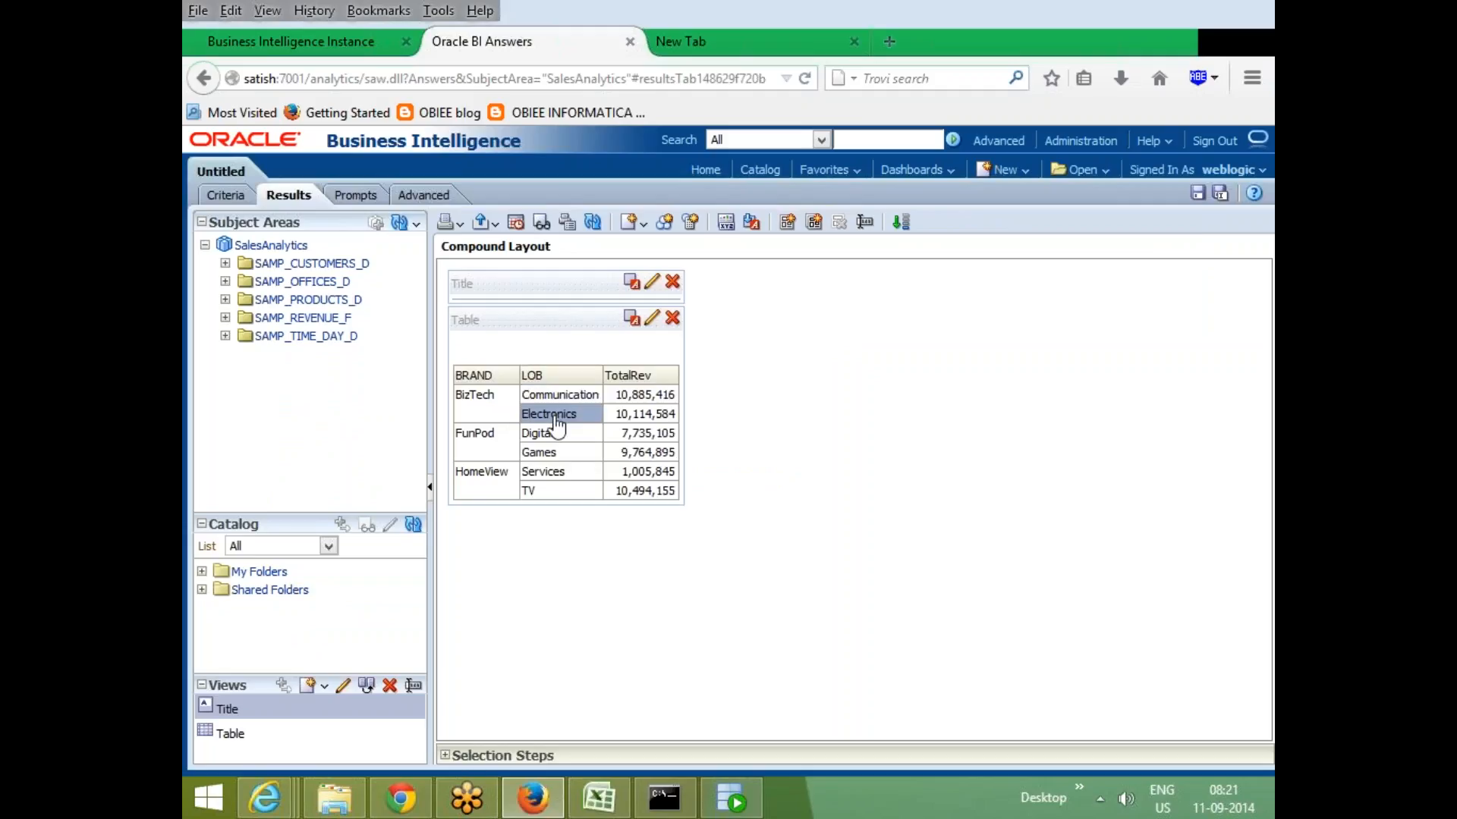
- Add a filter to the analysis criteria so BRAND is equal to BizTech
{"action": "left_click", "coordinate": [225, 195]}
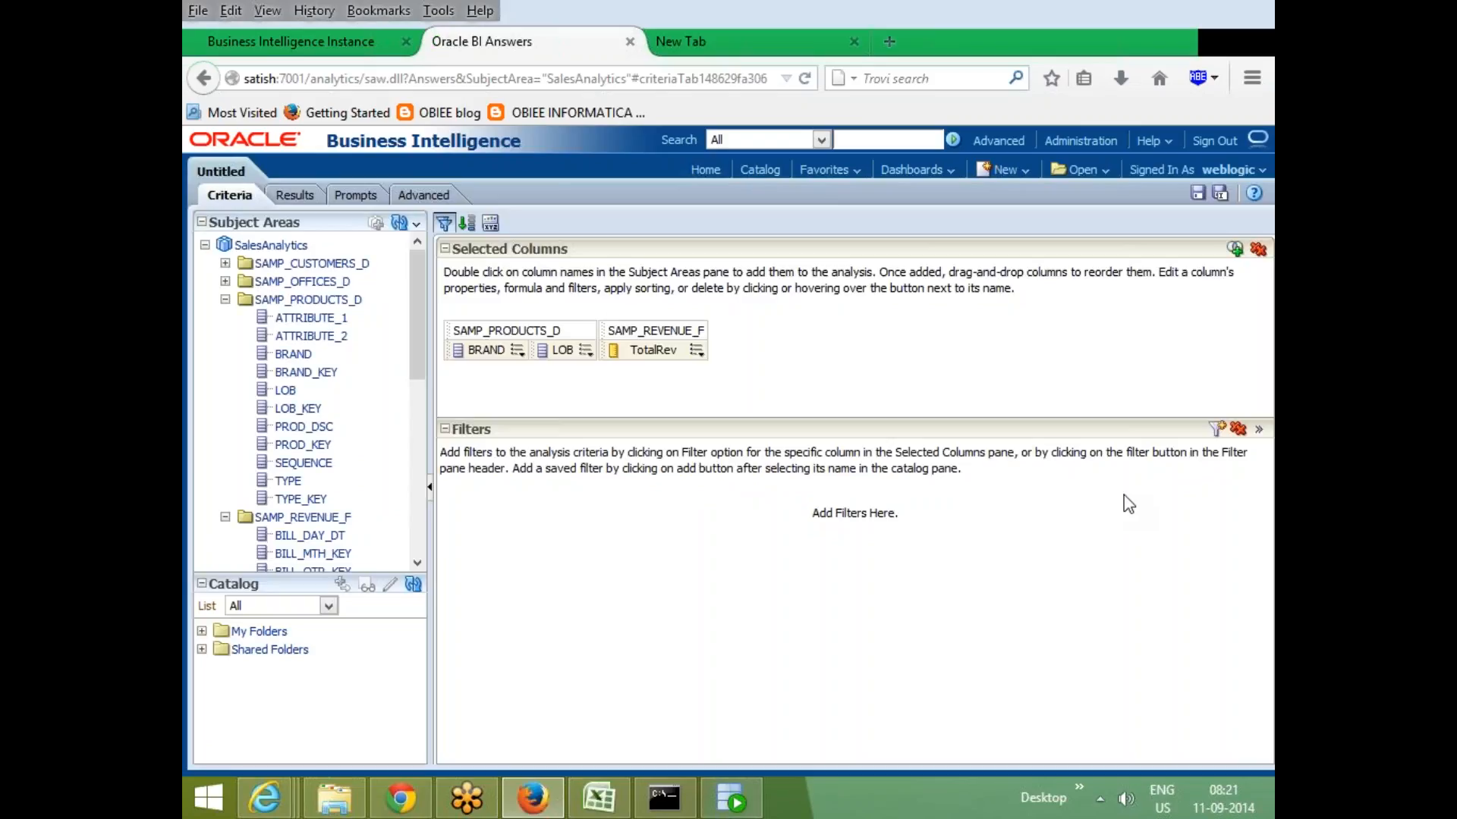
{"action": "left_click", "coordinate": [517, 350]}
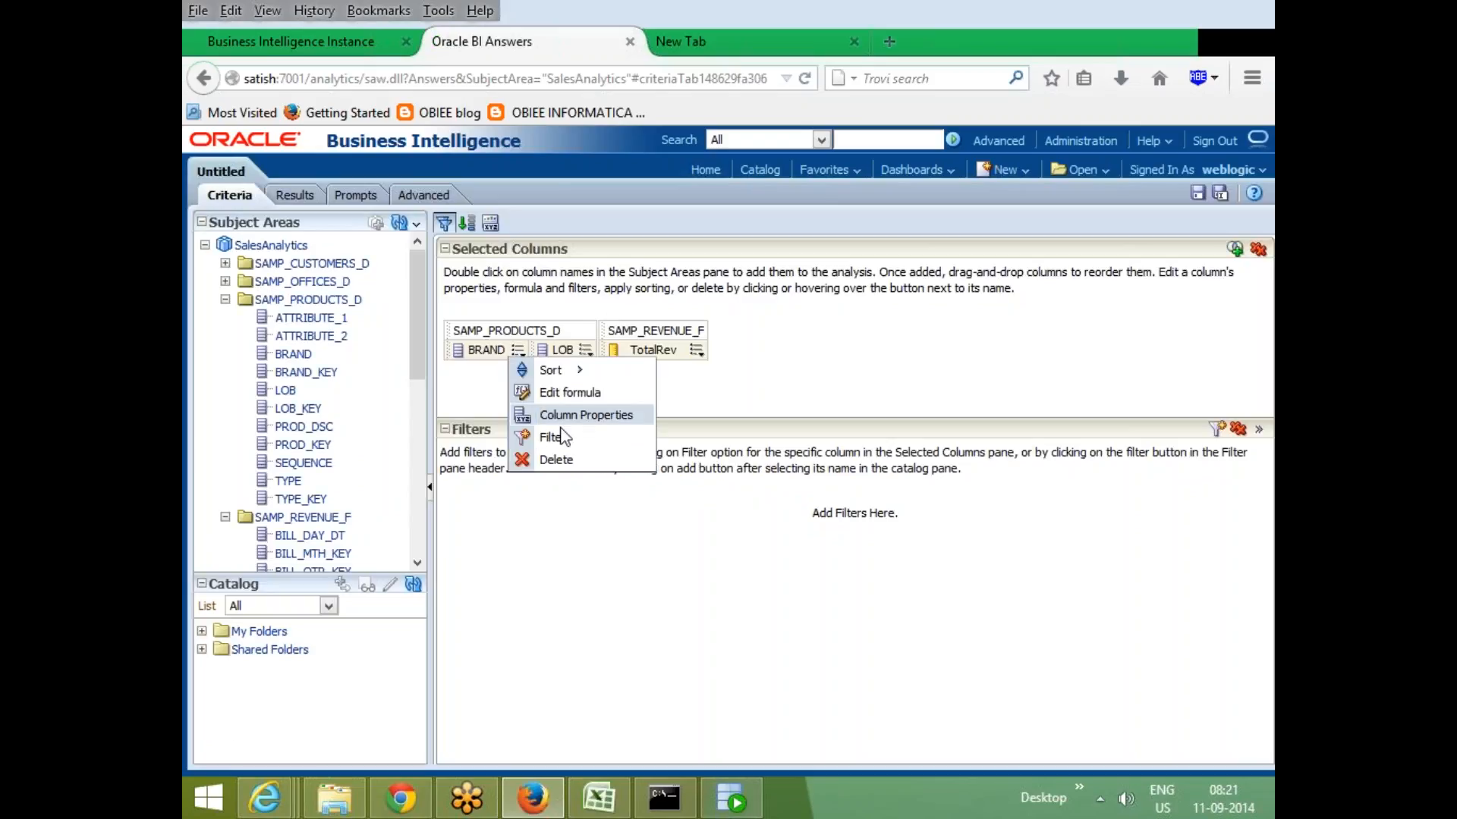
{"action": "left_click", "coordinate": [564, 438]}
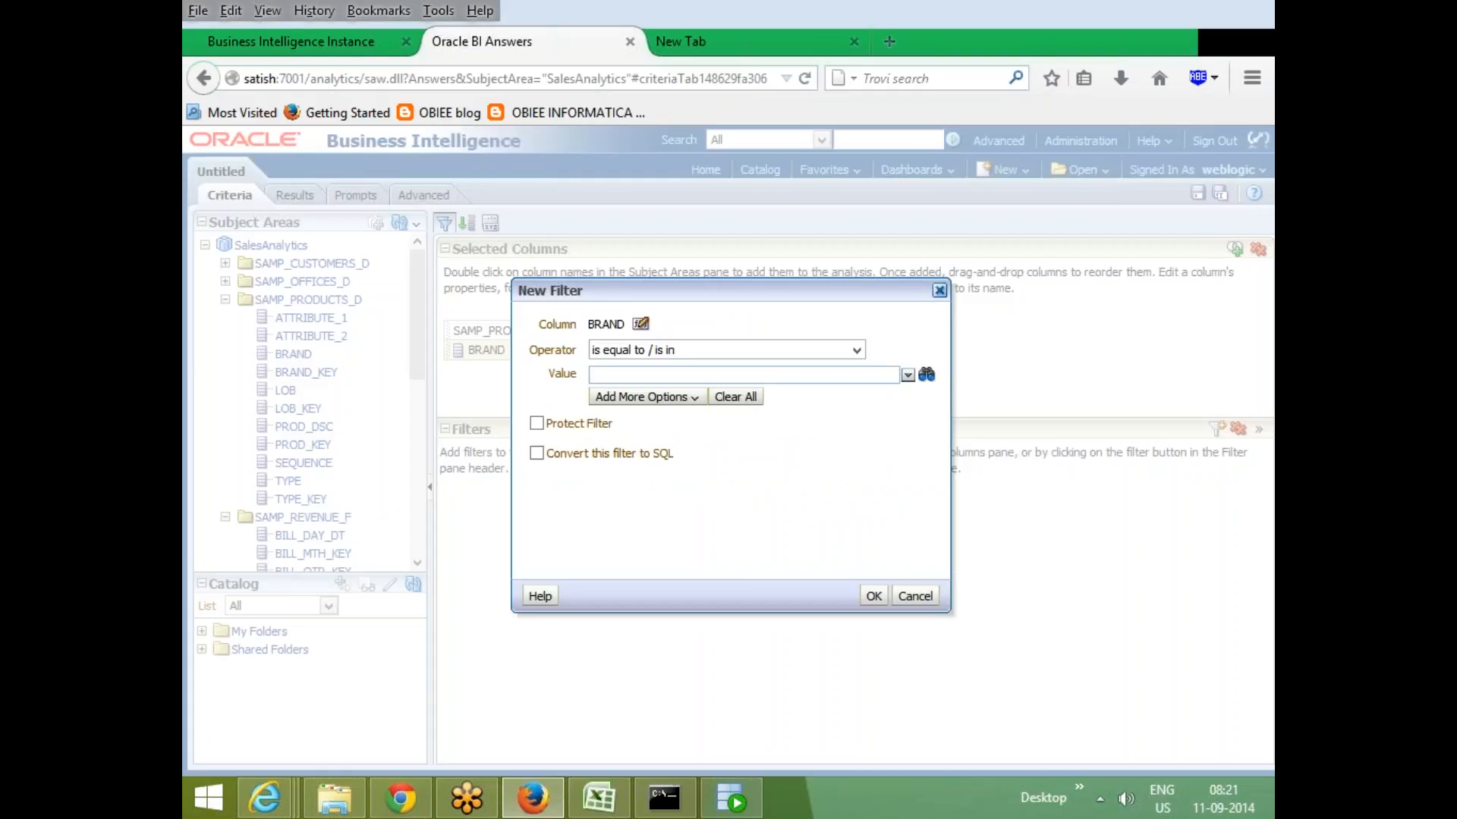
{"action": "left_click", "coordinate": [907, 375]}
{"action": "left_click", "coordinate": [604, 397]}
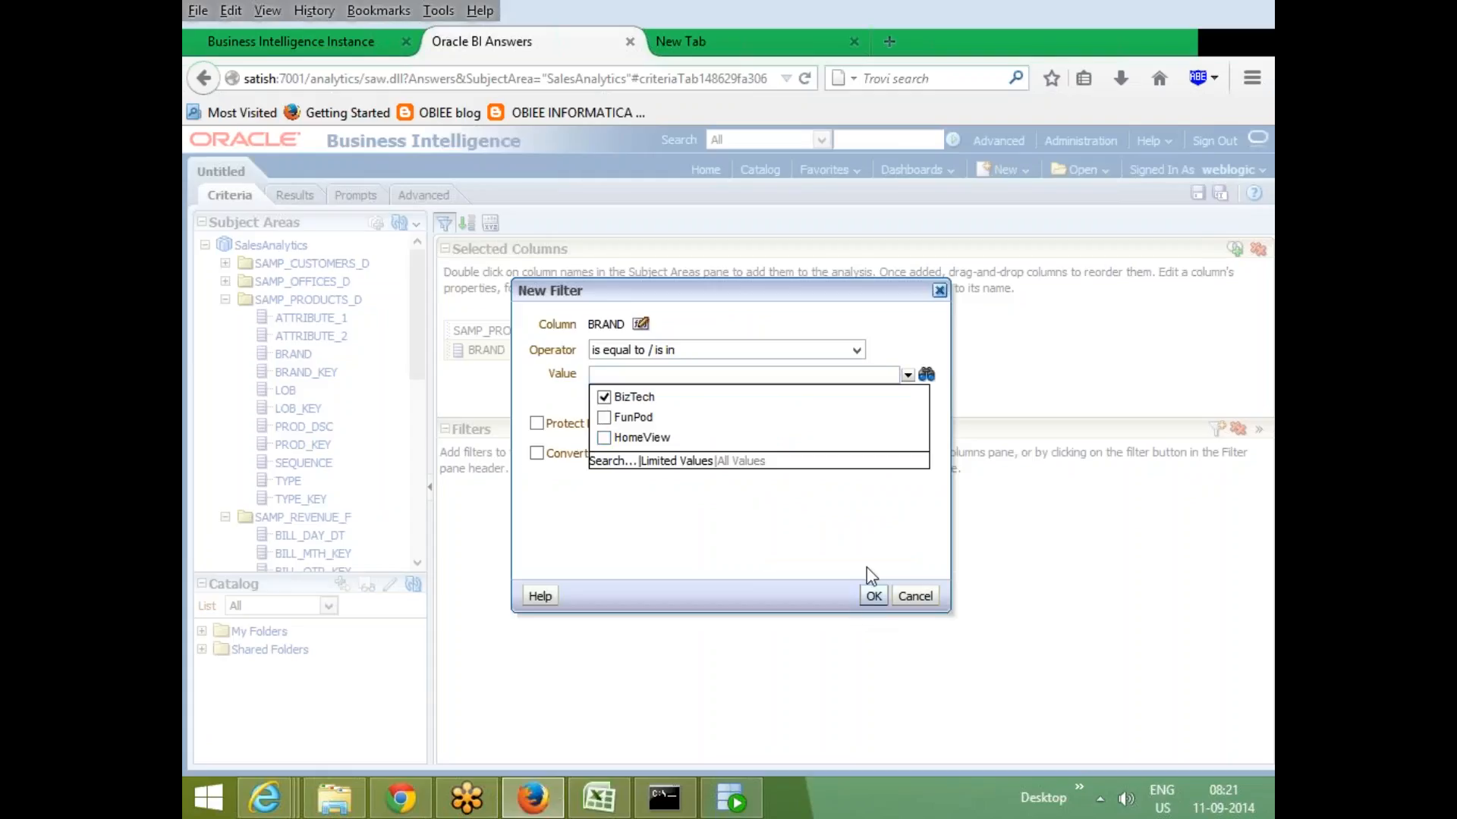
{"action": "left_click", "coordinate": [873, 595]}
{"action": "left_click", "coordinate": [873, 595]}
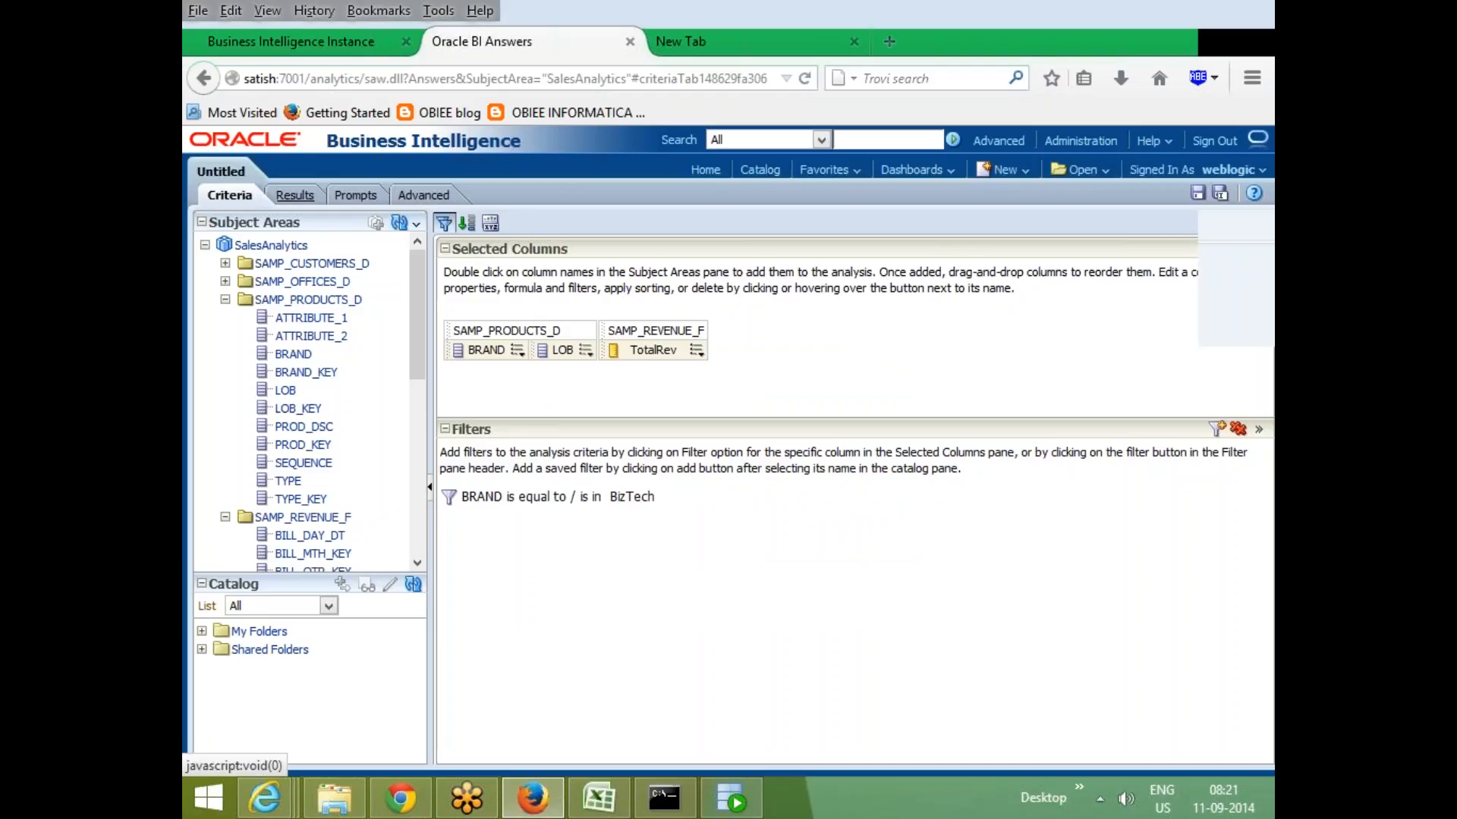
- Add a pivot table view to the compound layout of the filtered results
{"action": "left_click", "coordinate": [295, 195]}
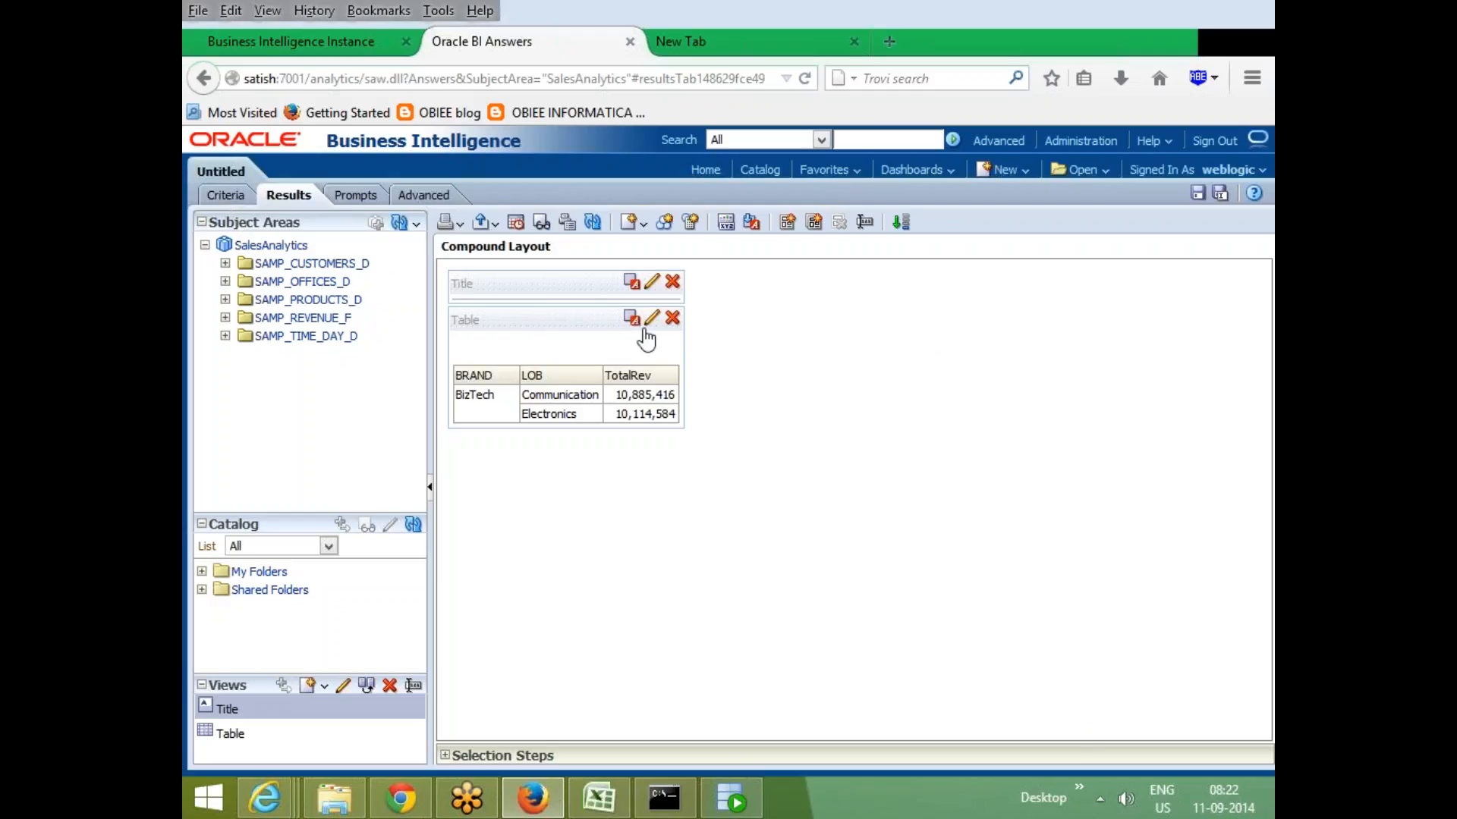
{"action": "left_click", "coordinate": [632, 222]}
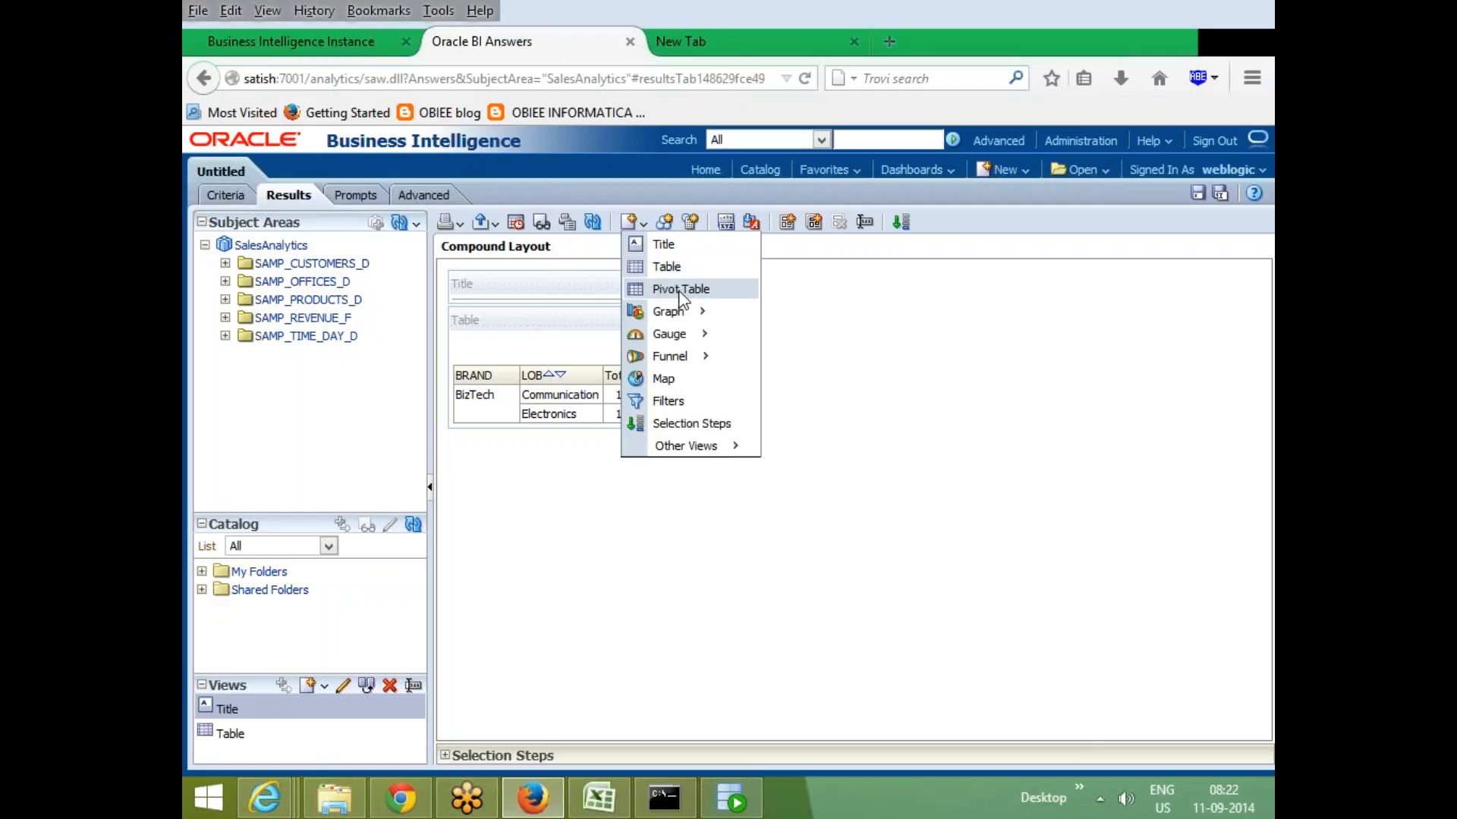
{"action": "left_click", "coordinate": [679, 291]}
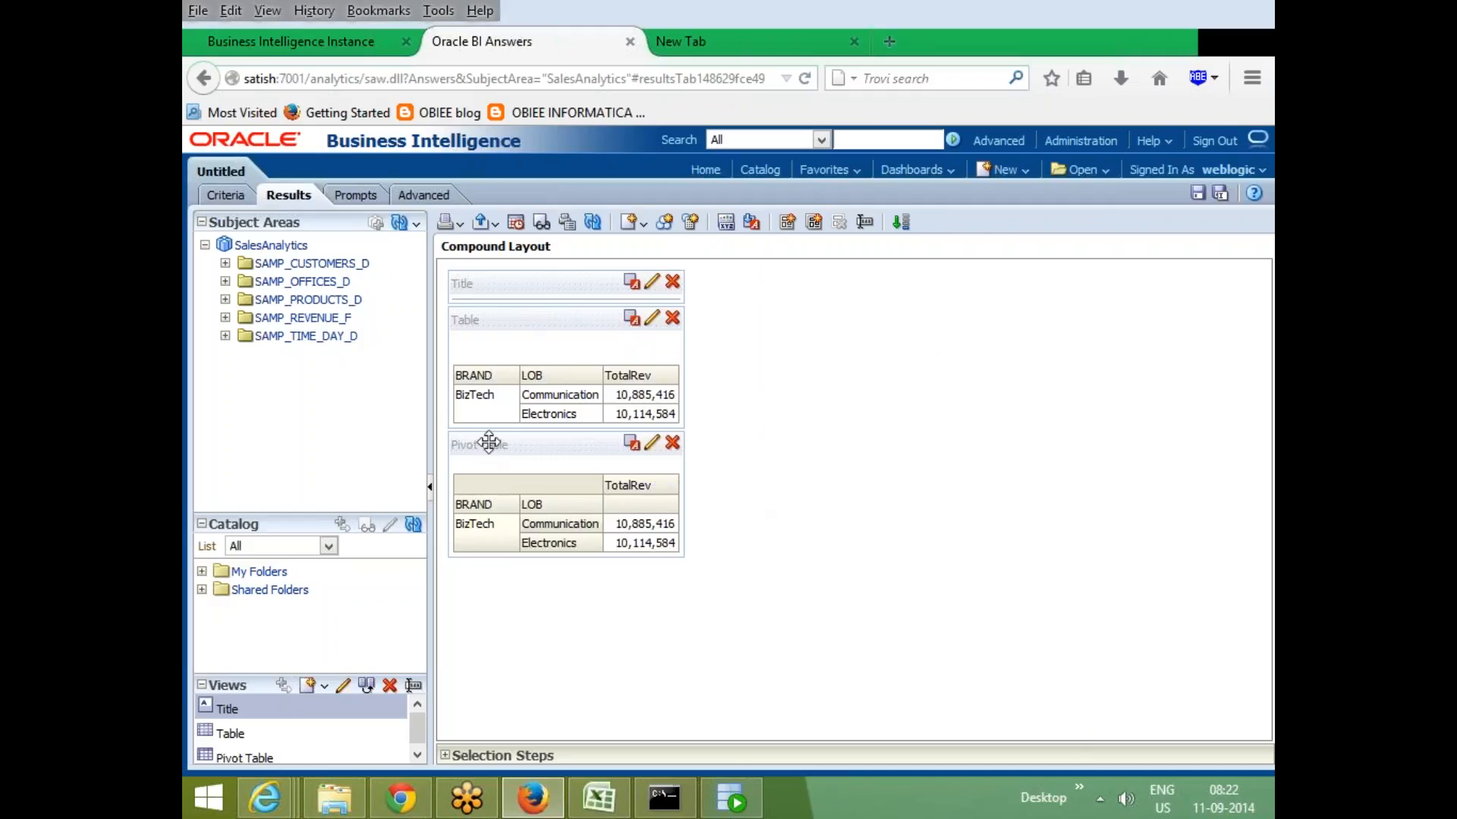
- Edit the pivot table to move LOB from rows to columns, then finish editing
{"action": "left_click", "coordinate": [653, 445]}
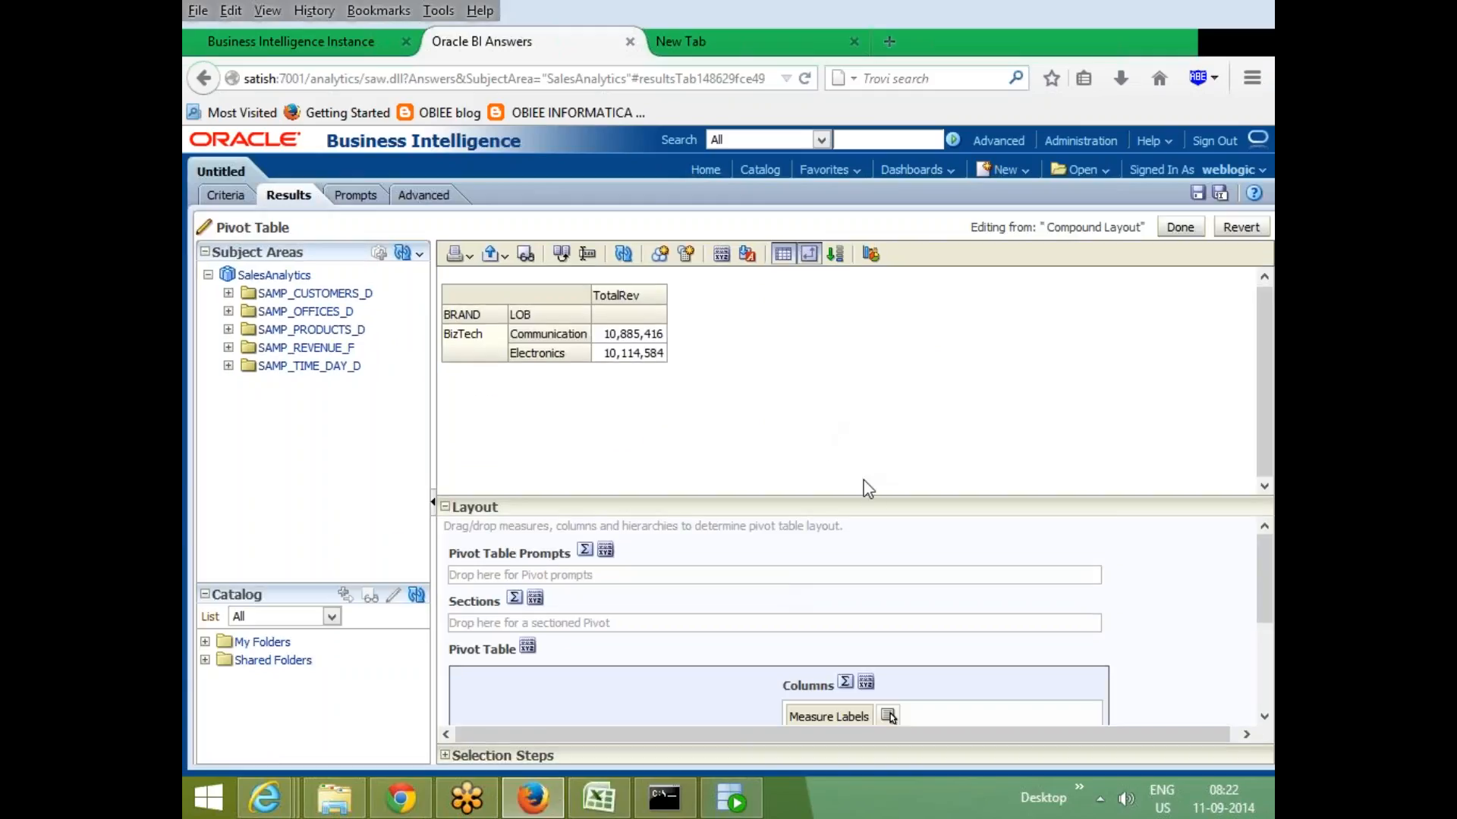
{"action": "left_click_drag", "start_coordinate": [867, 498], "coordinate": [910, 365]}
{"action": "left_click_drag", "start_coordinate": [585, 673], "coordinate": [812, 580]}
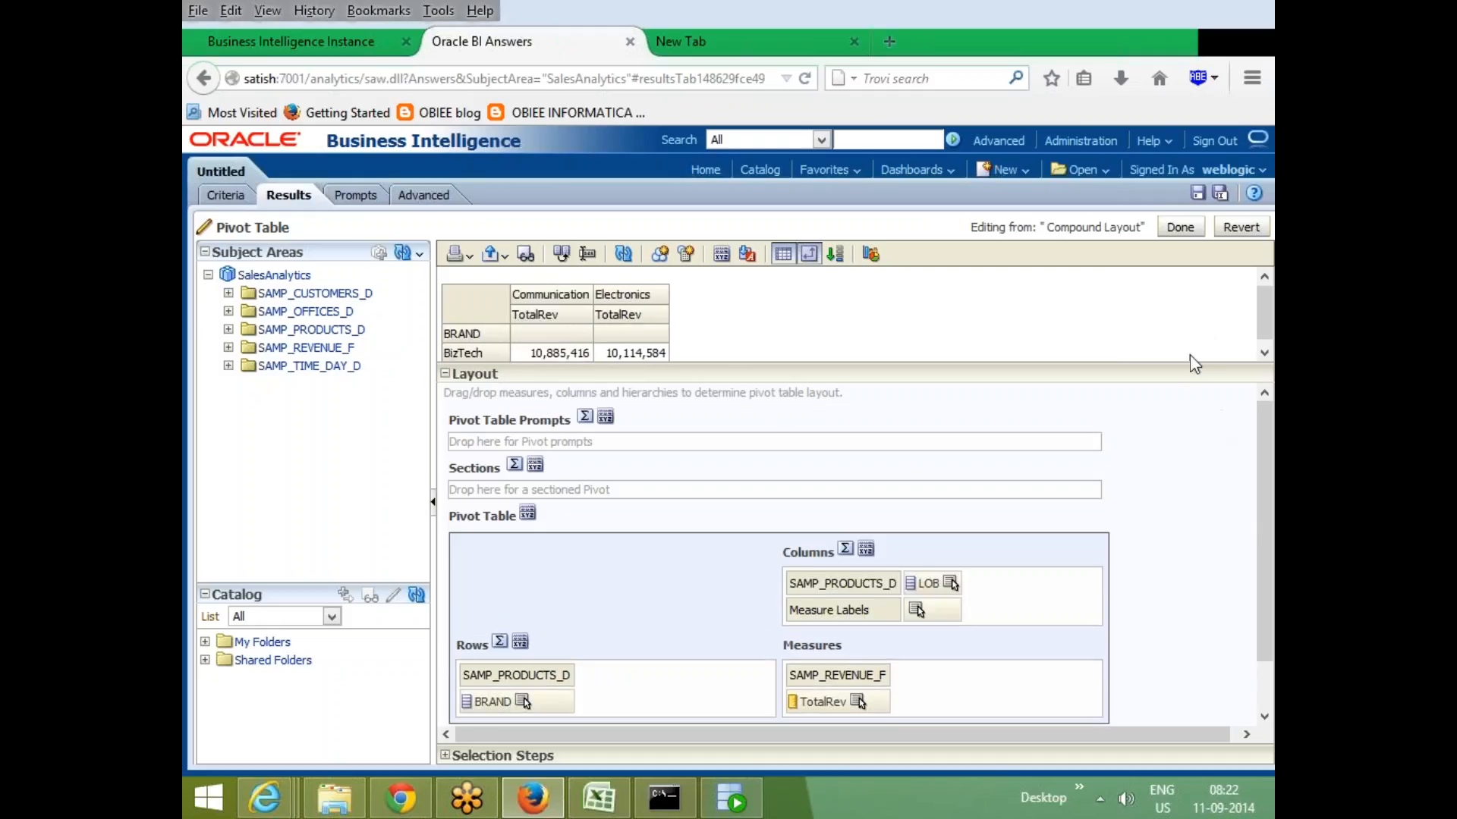
{"action": "left_click_drag", "start_coordinate": [1188, 365], "coordinate": [1229, 552]}
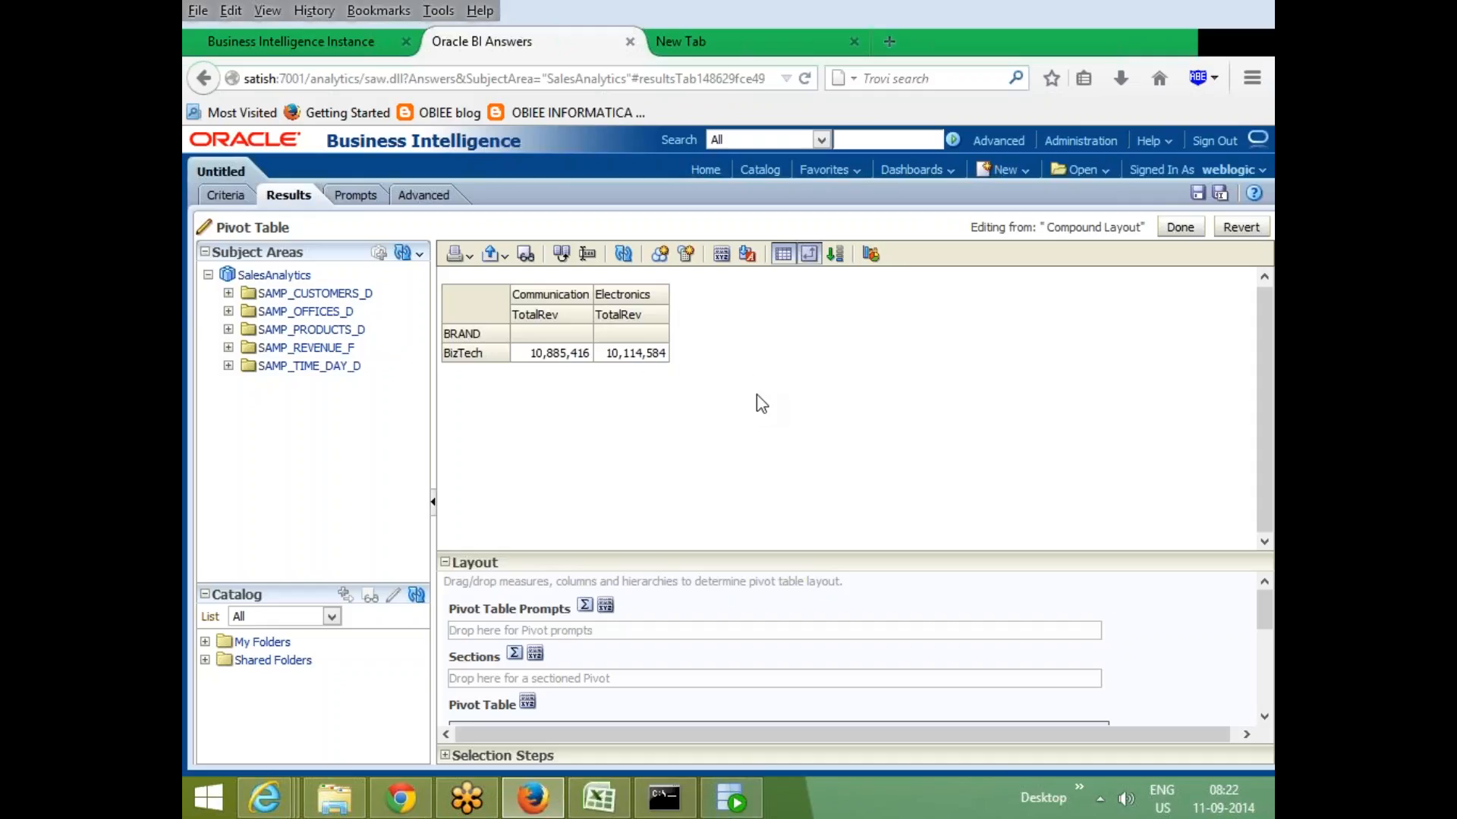
{"action": "left_click", "coordinate": [1181, 228]}
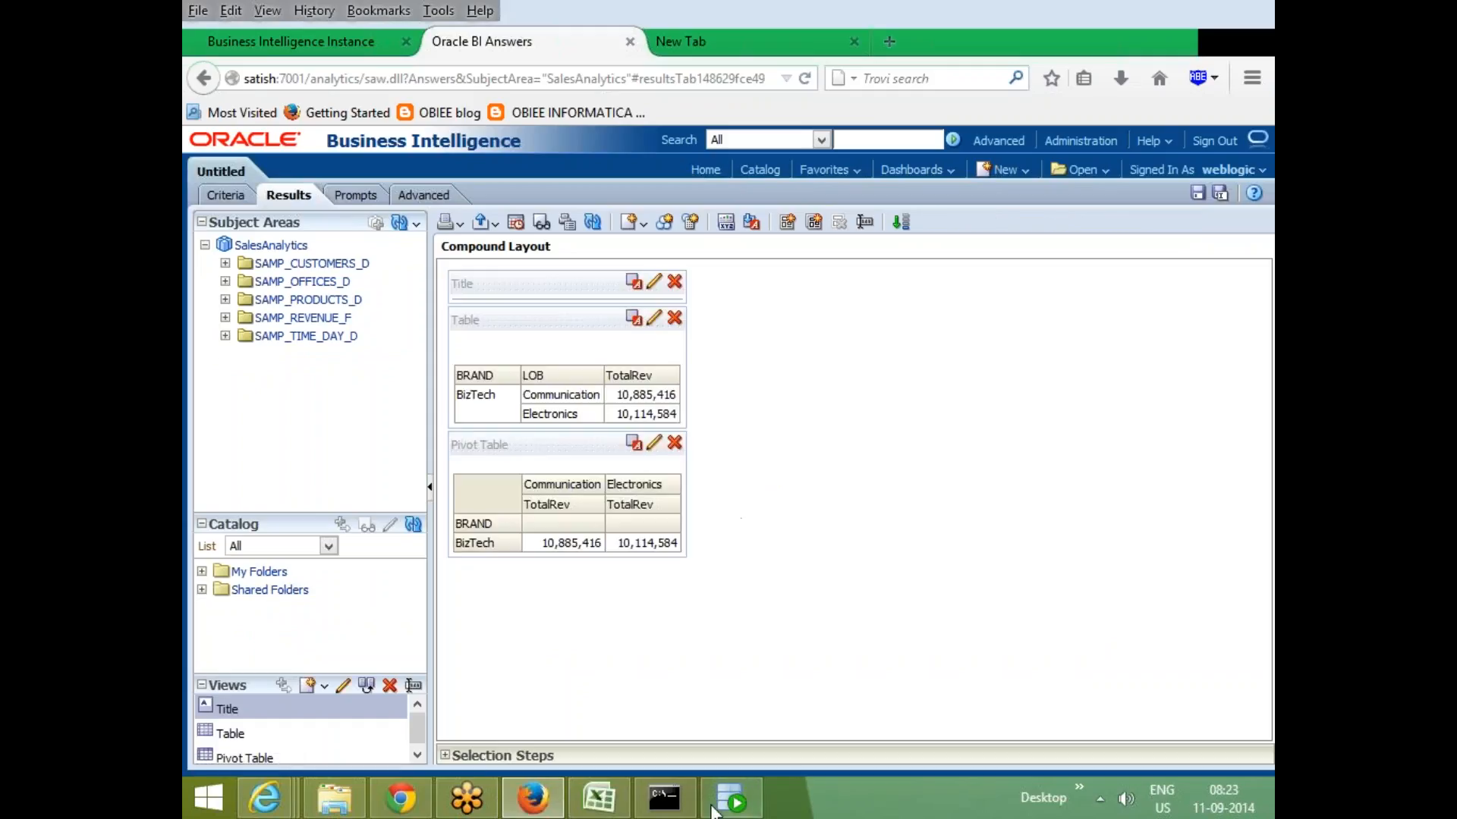
- Switch to Excel and examine the india direct, online and TP sample layout
{"action": "left_click", "coordinate": [599, 798]}
{"action": "left_click", "coordinate": [812, 465]}
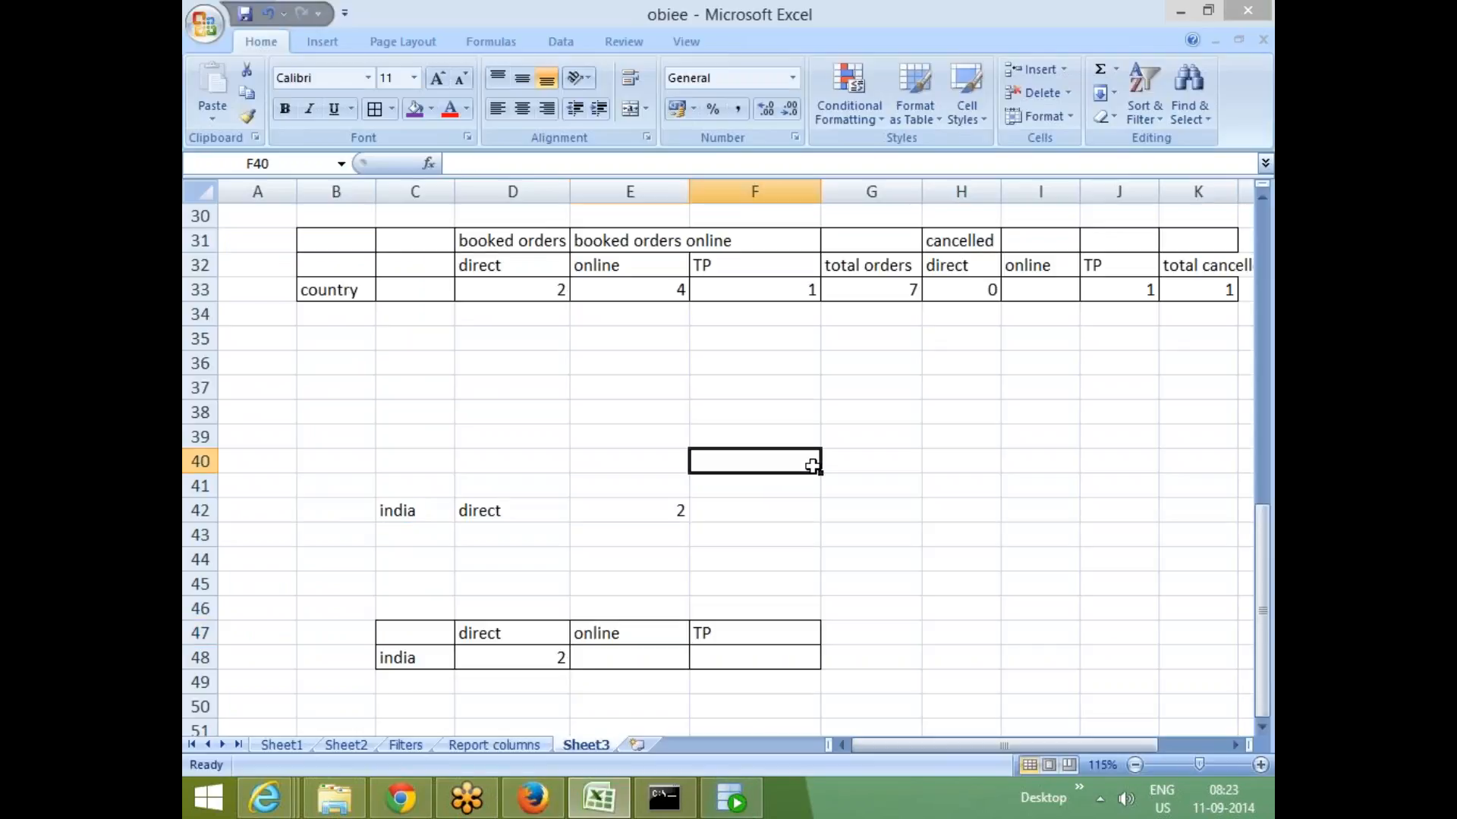
{"action": "scroll", "coordinate": [453, 531], "scroll_direction": "down", "scroll_amount": 3}
{"action": "left_click", "coordinate": [449, 534]}
{"action": "left_click_drag", "start_coordinate": [400, 410], "coordinate": [780, 443]}
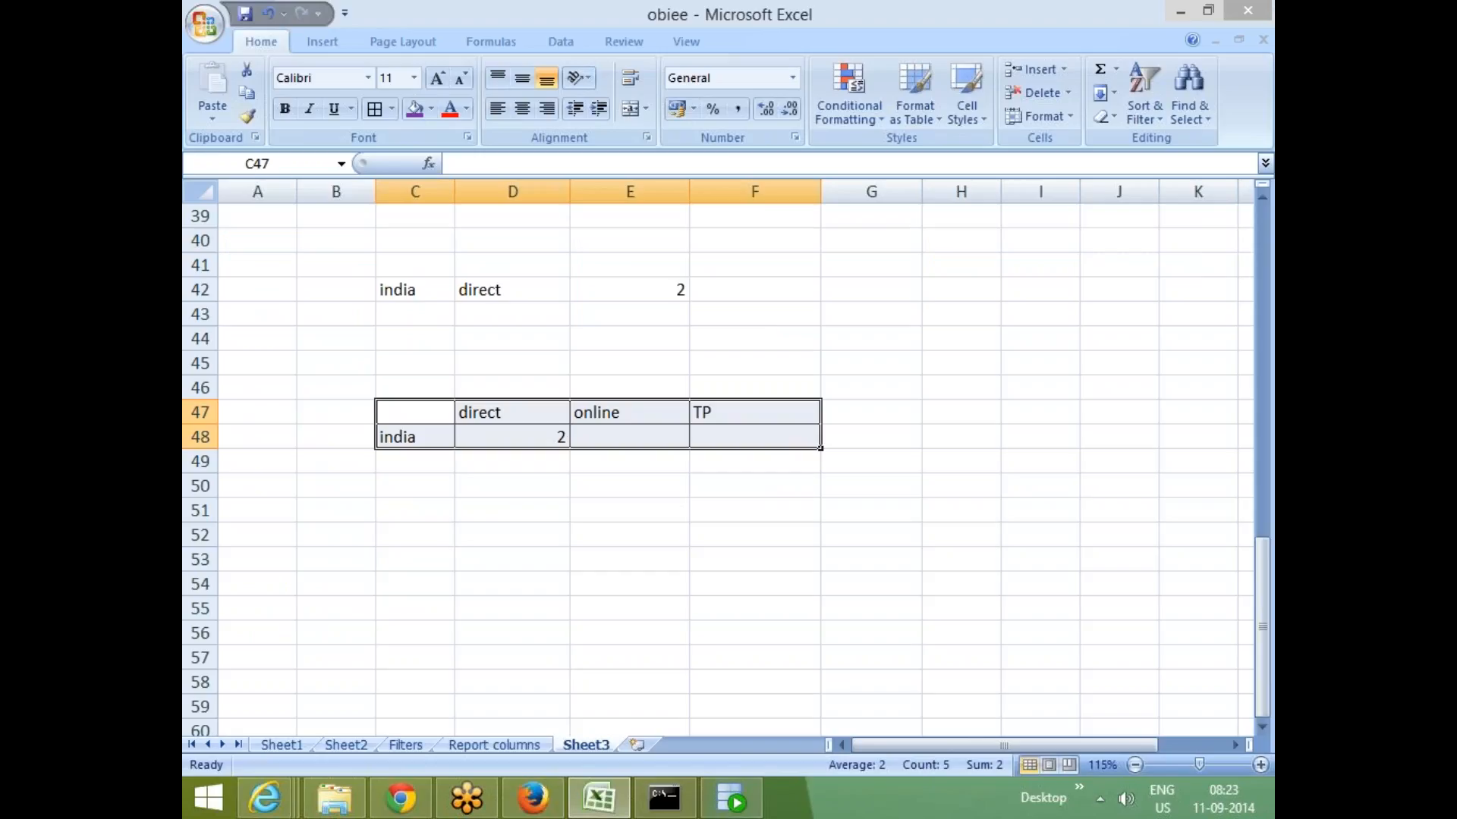
{"action": "left_click", "coordinate": [713, 554]}
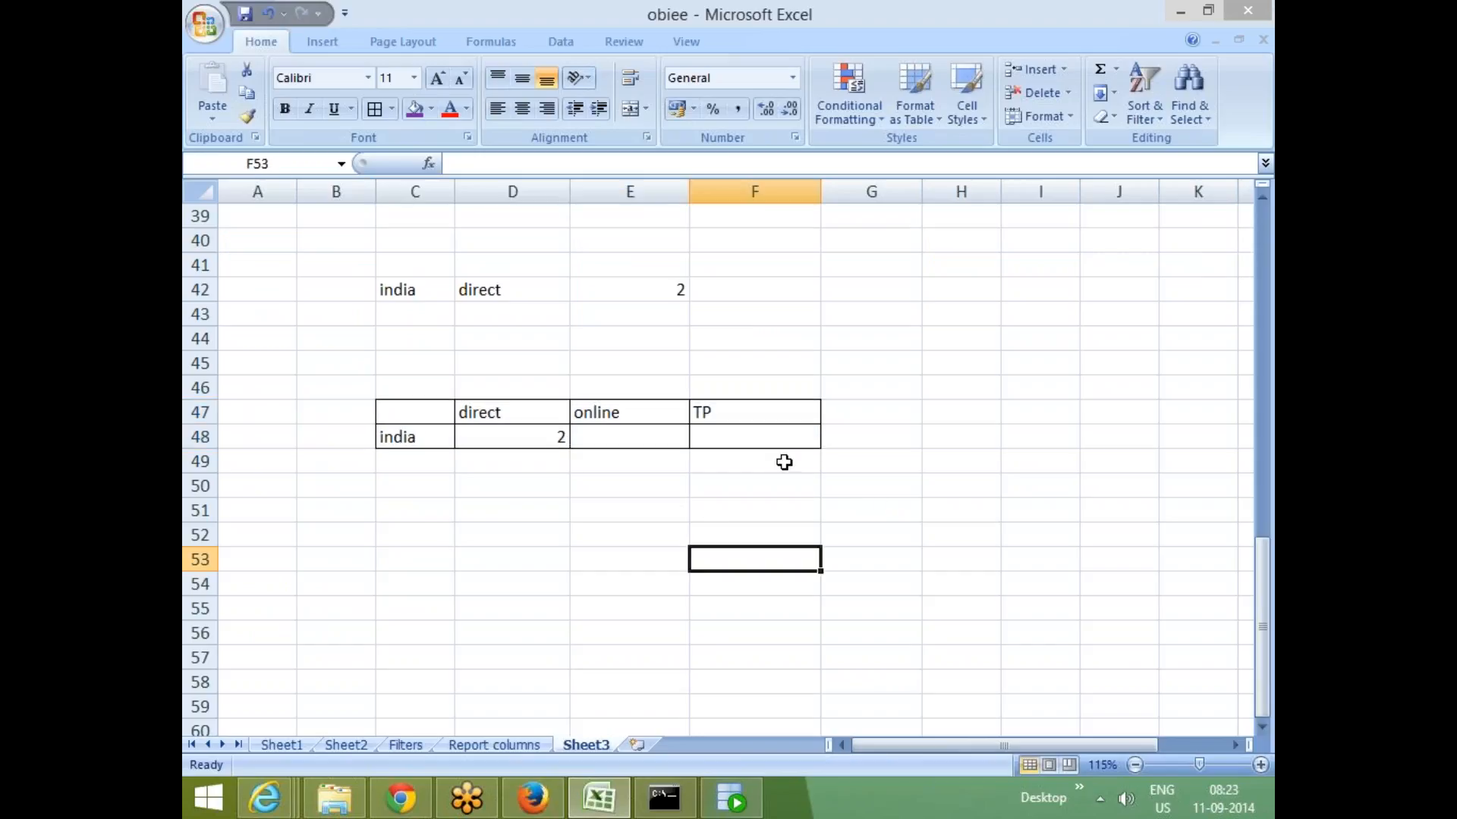
- Switch back to Oracle BI Answers and widen the subject areas pane
{"action": "left_click", "coordinate": [532, 798]}
{"action": "left_click_drag", "start_coordinate": [429, 436], "coordinate": [718, 434]}
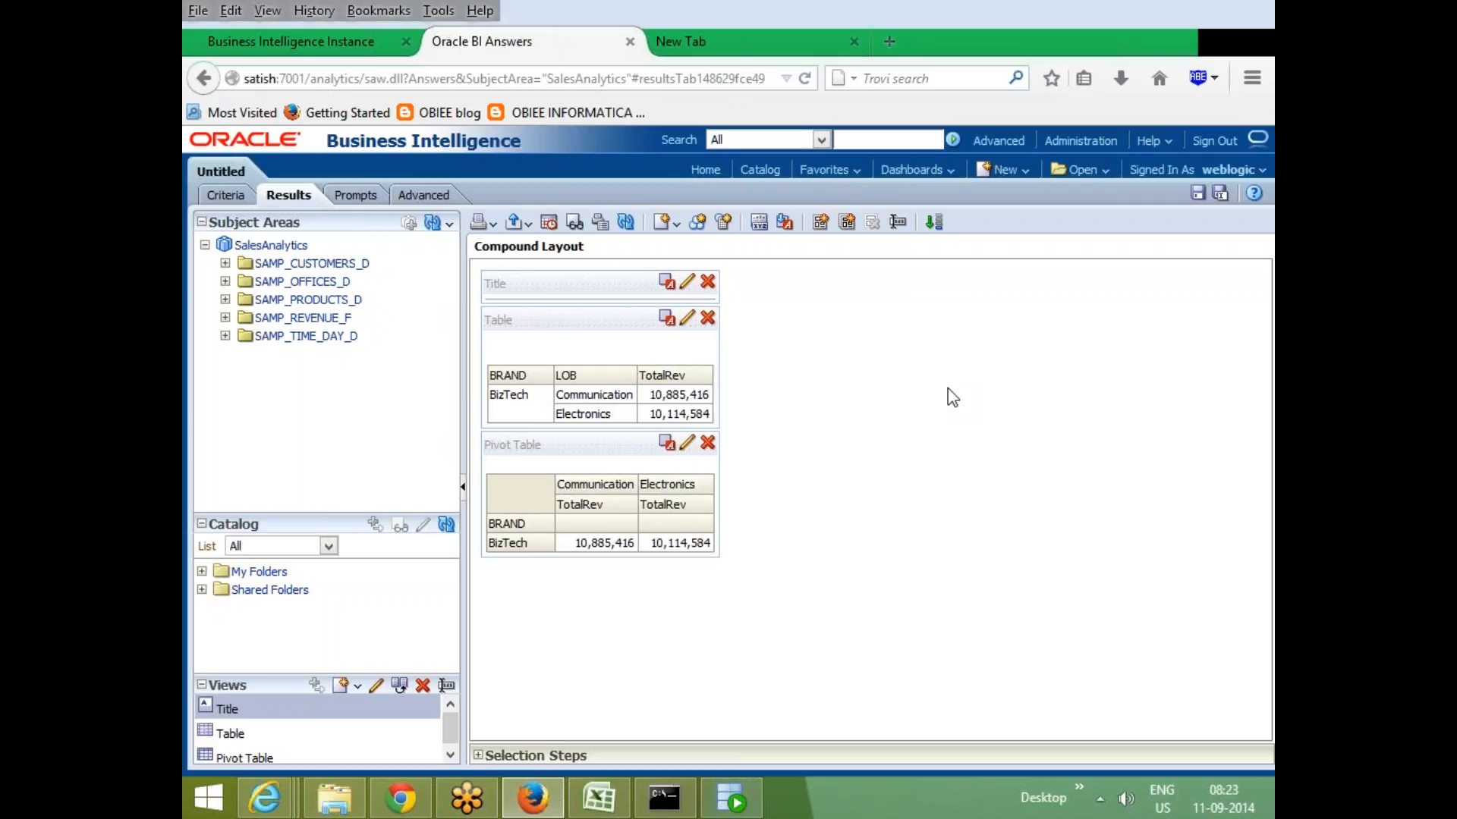